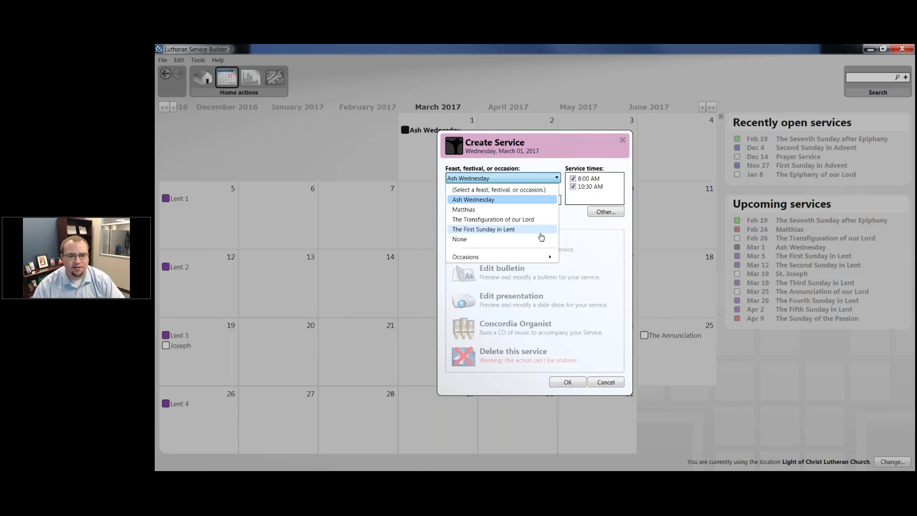
Step: Create the March 1, 2017 service for Ash Wednesday and base it on the seasonal Ash Wednesday order of service
{"action": "left_click", "coordinate": [505, 204]}
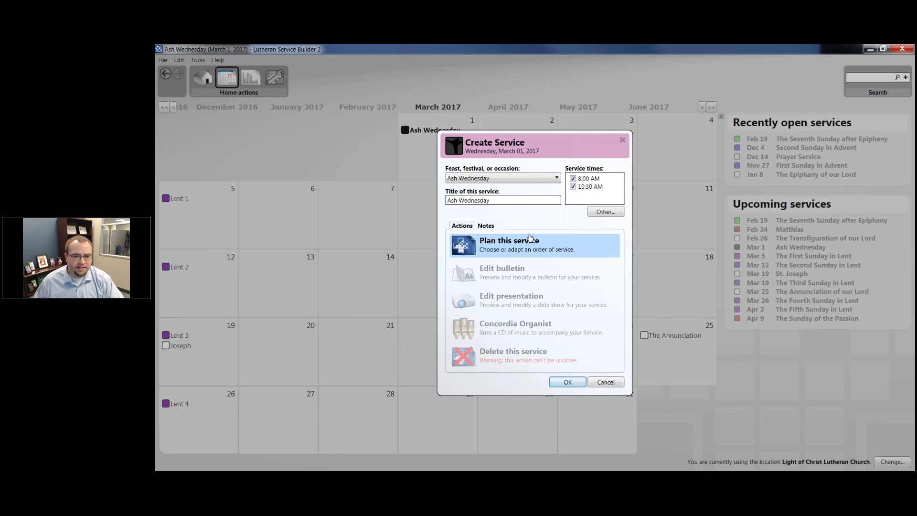
{"action": "left_click", "coordinate": [529, 241]}
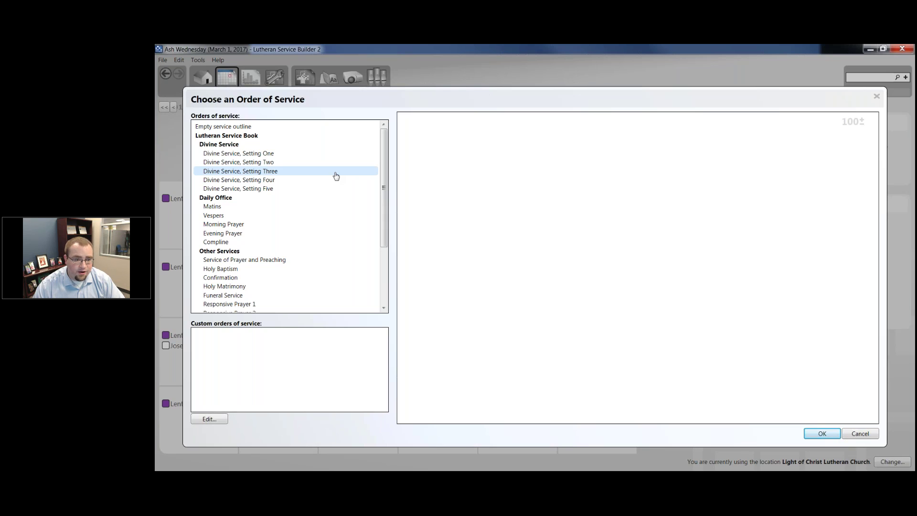
{"action": "left_click_drag", "start_coordinate": [384, 159], "coordinate": [397, 217]}
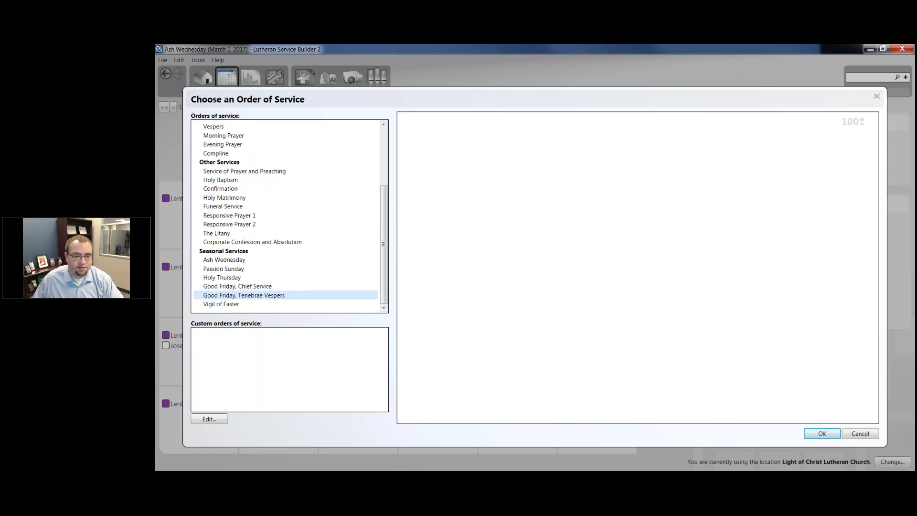
{"action": "left_click", "coordinate": [224, 259]}
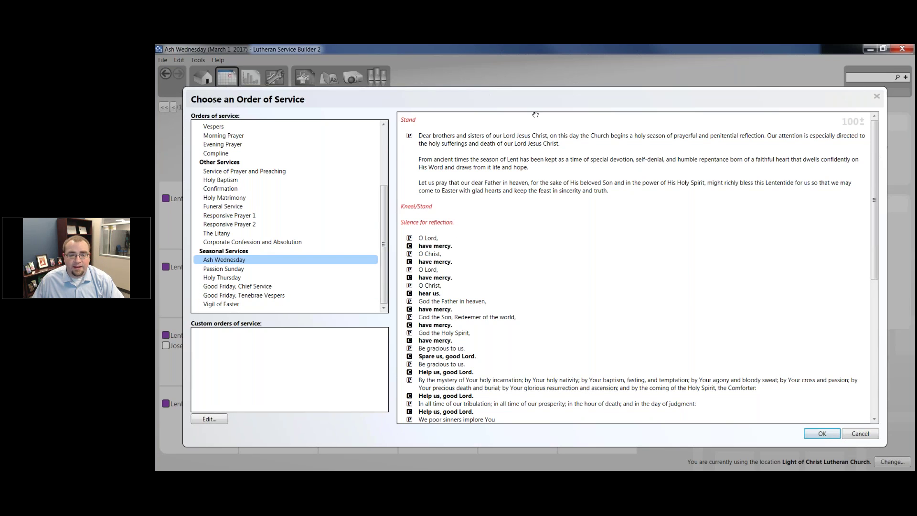
{"action": "scroll", "coordinate": [535, 115], "scroll_direction": "down", "scroll_amount": 3}
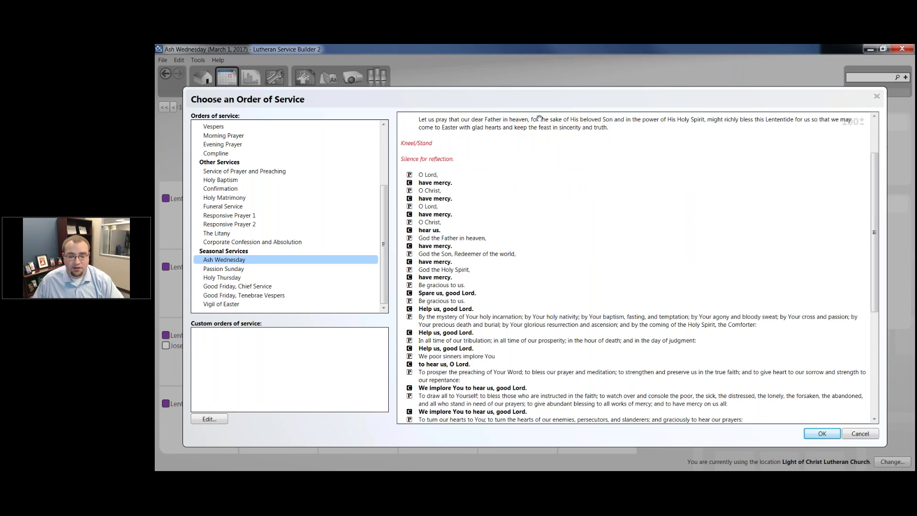
{"action": "scroll", "coordinate": [539, 118], "scroll_direction": "down", "scroll_amount": 8}
{"action": "scroll", "coordinate": [525, 172], "scroll_direction": "down", "scroll_amount": 2}
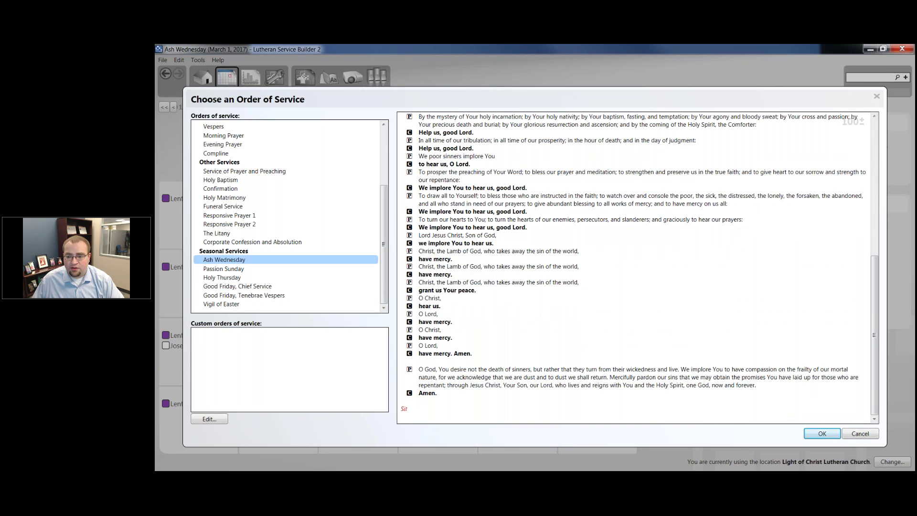
{"action": "left_click", "coordinate": [821, 434]}
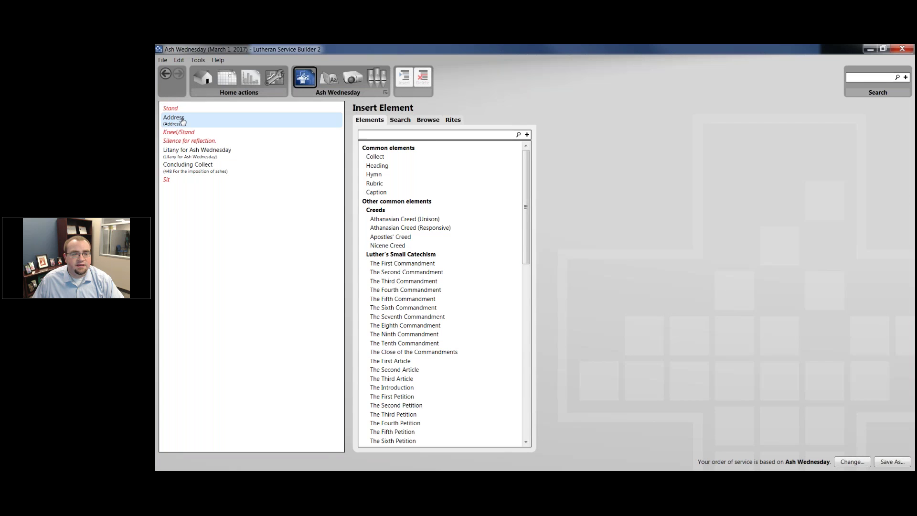
Step: Look through the Ash Wednesday outline, checking the address, silence rubric, litany, concluding collect and opening Stand rubric
{"action": "left_click", "coordinate": [182, 122]}
{"action": "left_click", "coordinate": [215, 141]}
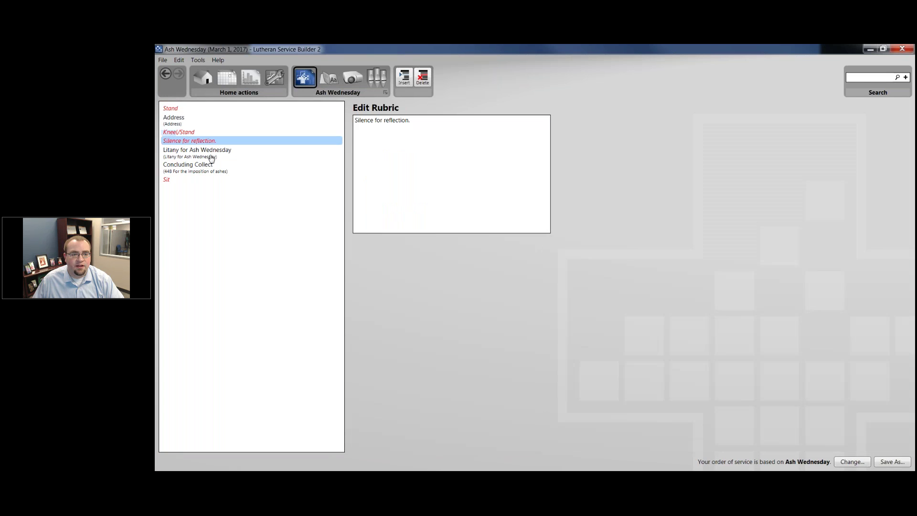
{"action": "left_click", "coordinate": [201, 151]}
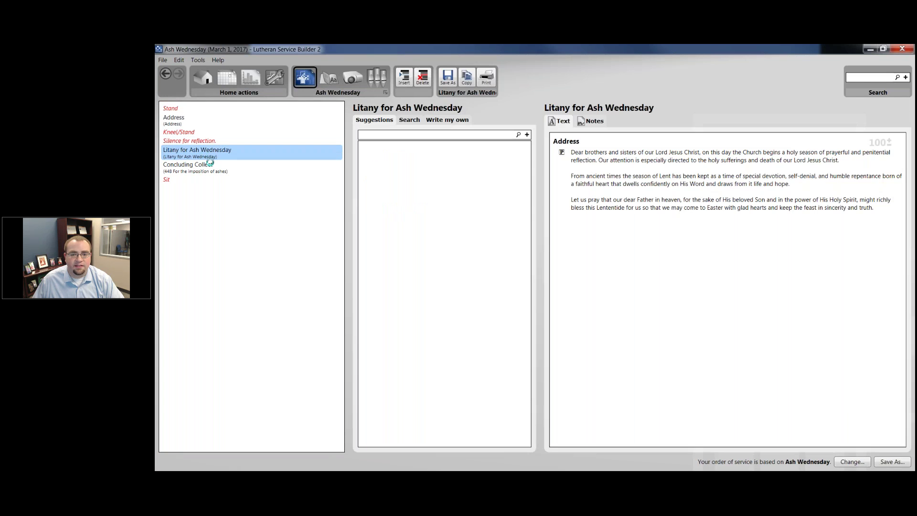
{"action": "left_click", "coordinate": [234, 171]}
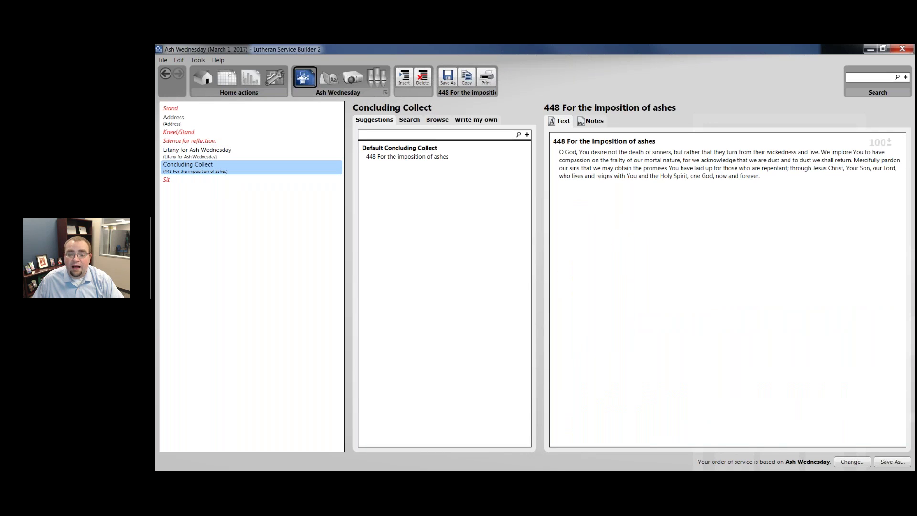
{"action": "key", "text": "Up"}
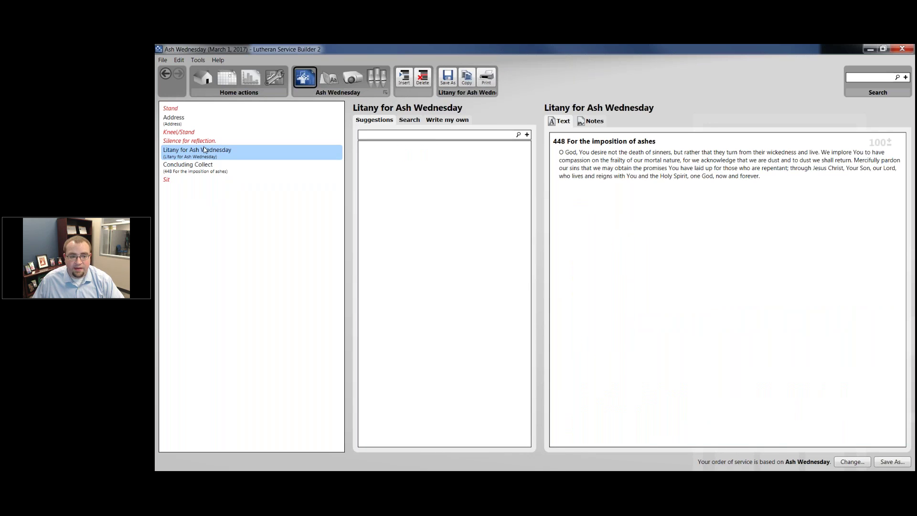
{"action": "key", "text": "Up"}
{"action": "key", "text": "Up"}
{"action": "left_click", "coordinate": [211, 111]}
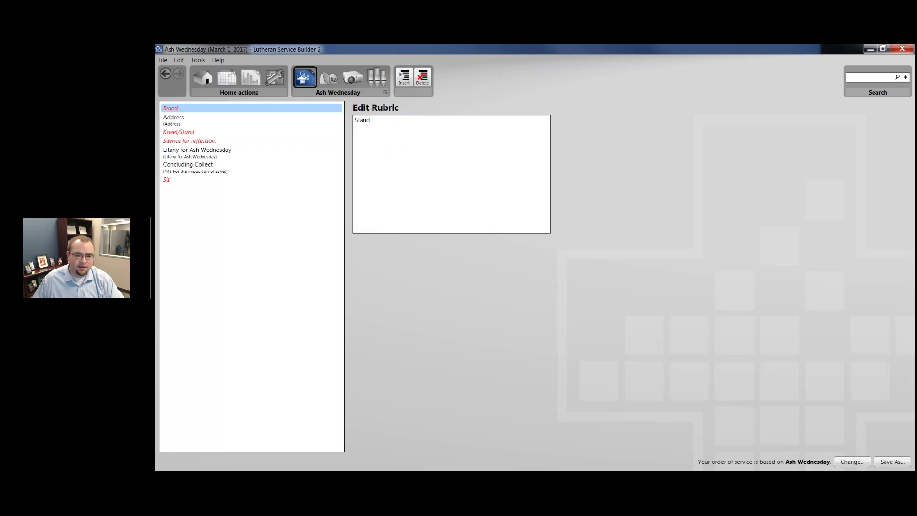
Step: Start another service on February 19, 2017 in the calendar and title it Morning Prayer
{"action": "left_click", "coordinate": [226, 77]}
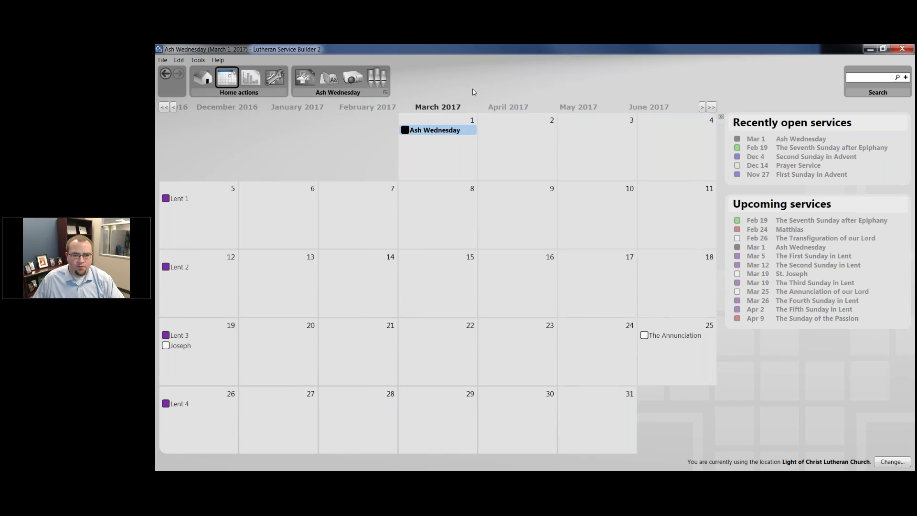
{"action": "left_click", "coordinate": [387, 109]}
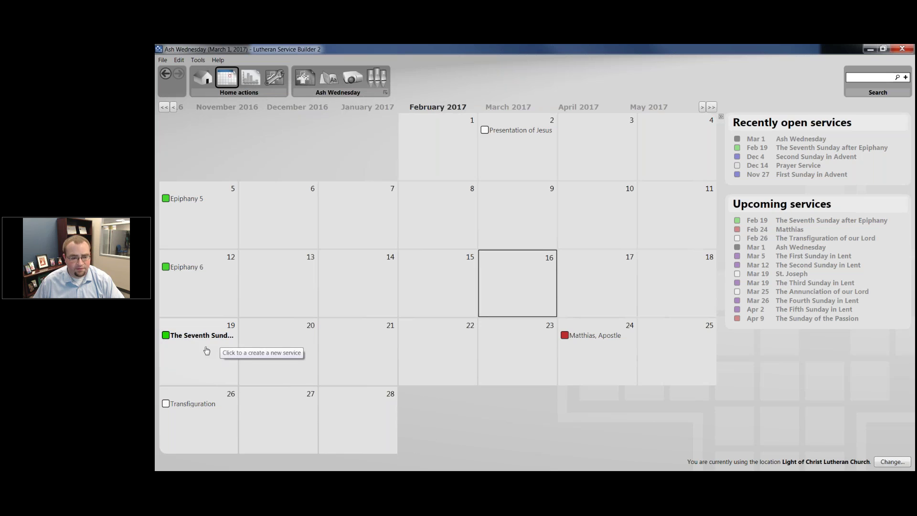
{"action": "left_click", "coordinate": [219, 326]}
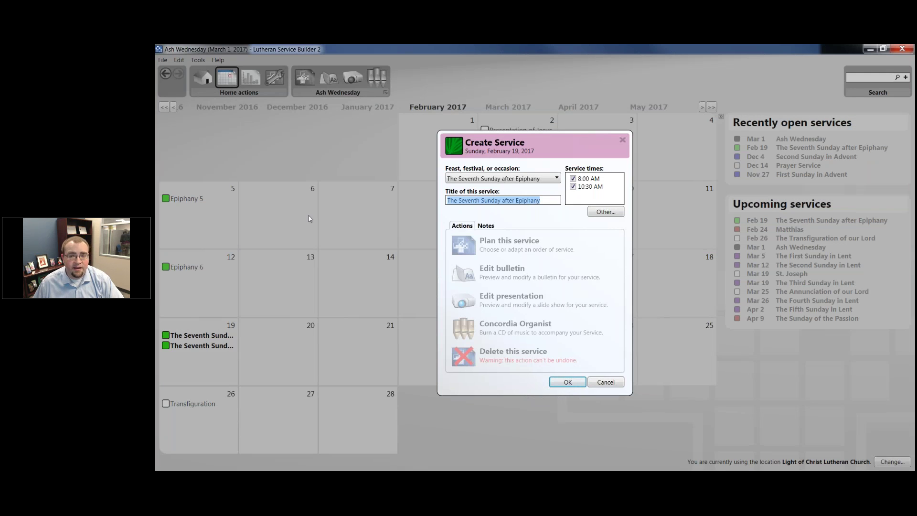
{"action": "left_click", "coordinate": [549, 203]}
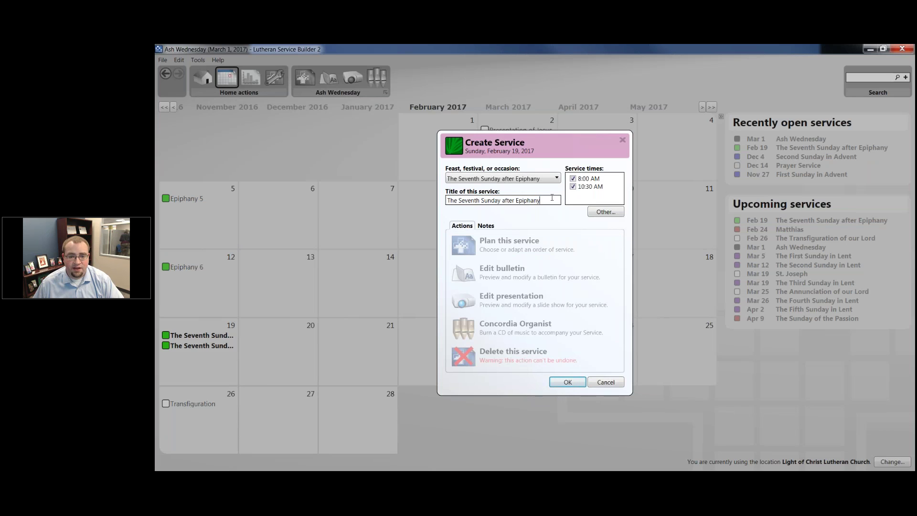
{"action": "left_click_drag", "start_coordinate": [549, 203], "coordinate": [430, 210]}
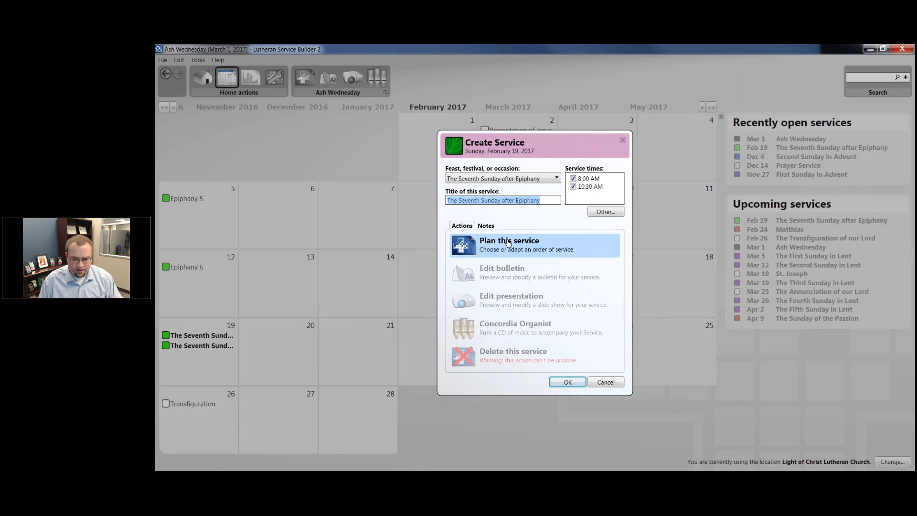
{"action": "type", "text": "Mro"}
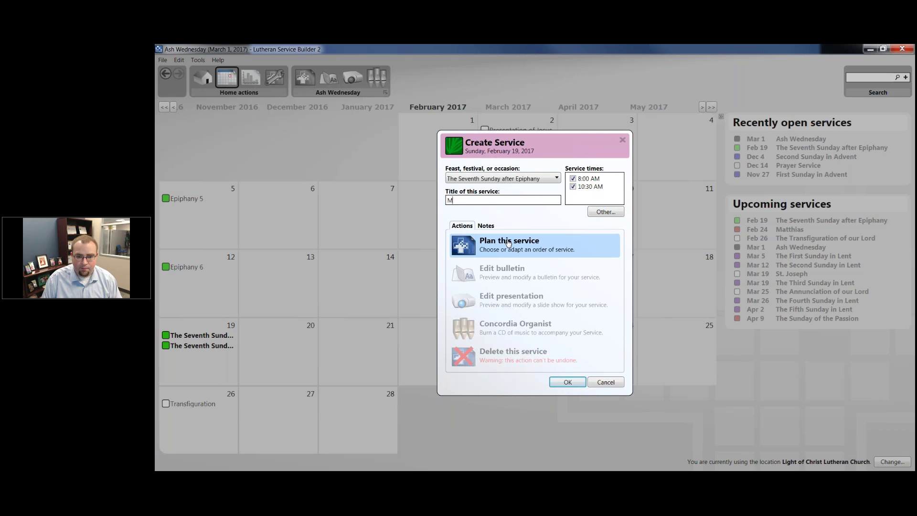
{"action": "key", "text": "BackSpace"}
{"action": "key", "text": "BackSpace"}
{"action": "type", "text": "orning Prayer"}
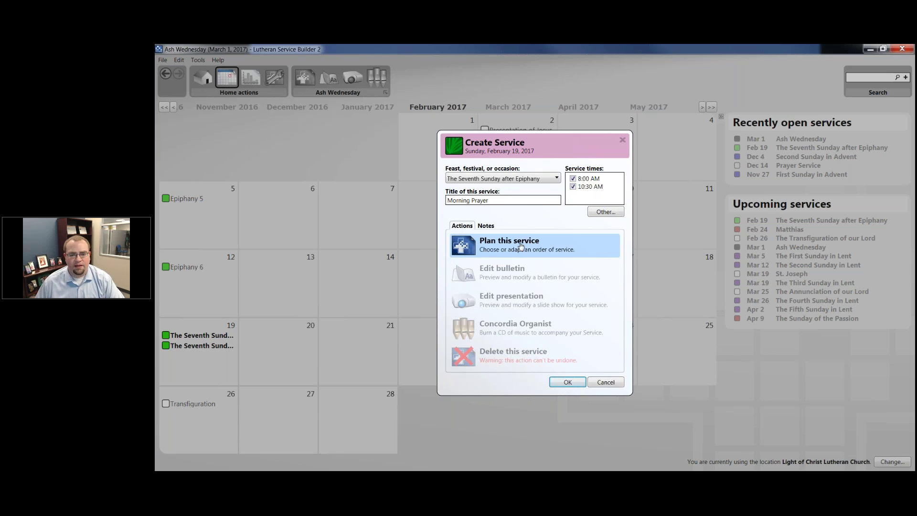
Step: Plan the new service with the Morning Prayer order from the Daily Office group
{"action": "left_click", "coordinate": [551, 256]}
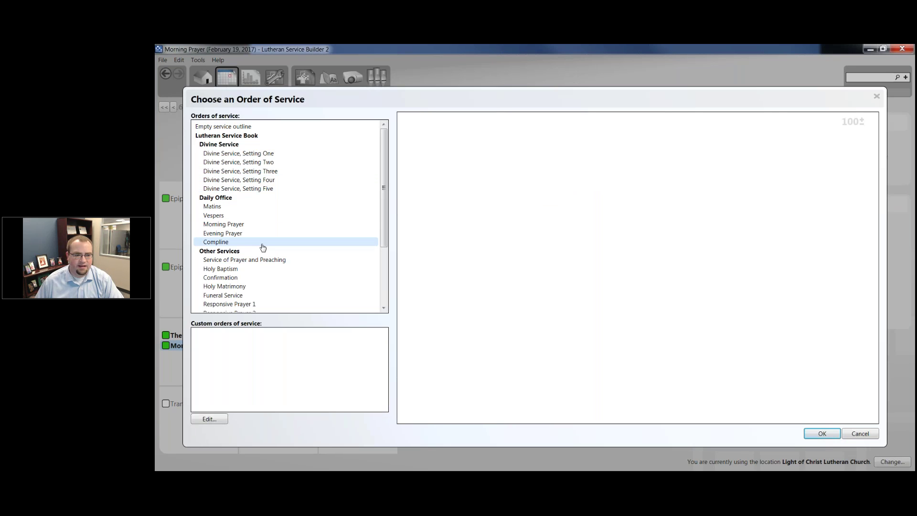
{"action": "left_click", "coordinate": [248, 224]}
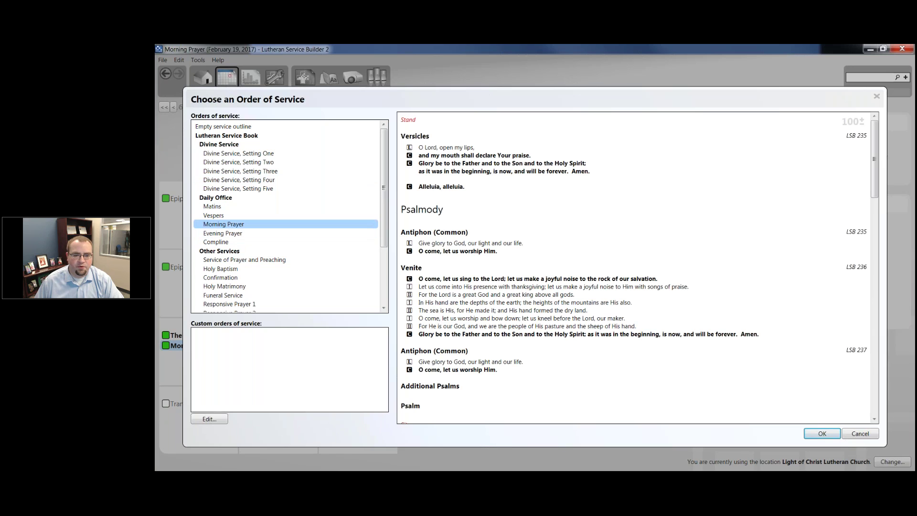
{"action": "left_click_drag", "start_coordinate": [872, 161], "coordinate": [872, 181]}
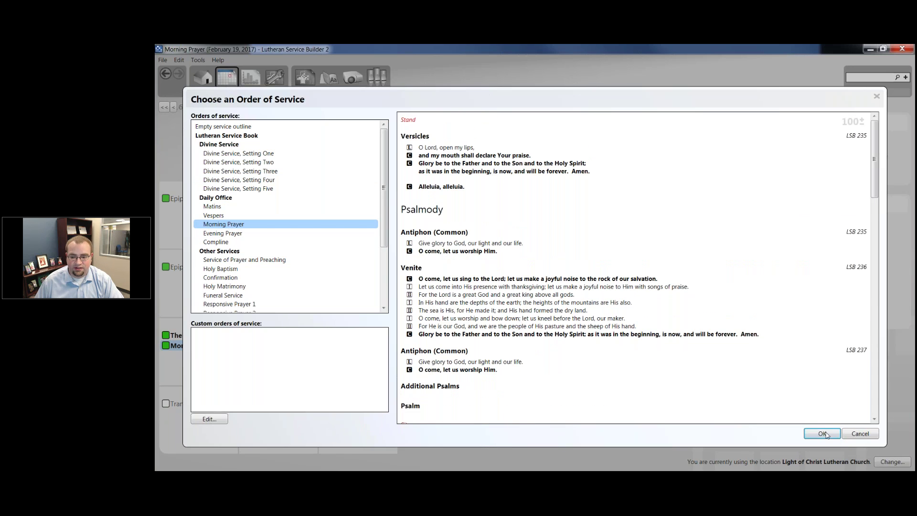
{"action": "left_click", "coordinate": [822, 433]}
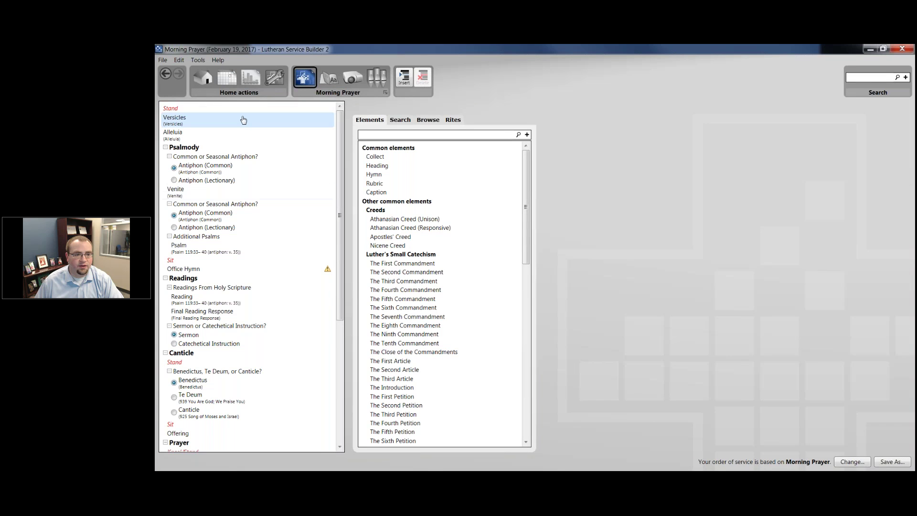
Step: Review the Versicles, the Alleluia and the first Common or Seasonal Antiphon choice in the Morning Prayer outline
{"action": "left_click", "coordinate": [243, 120]}
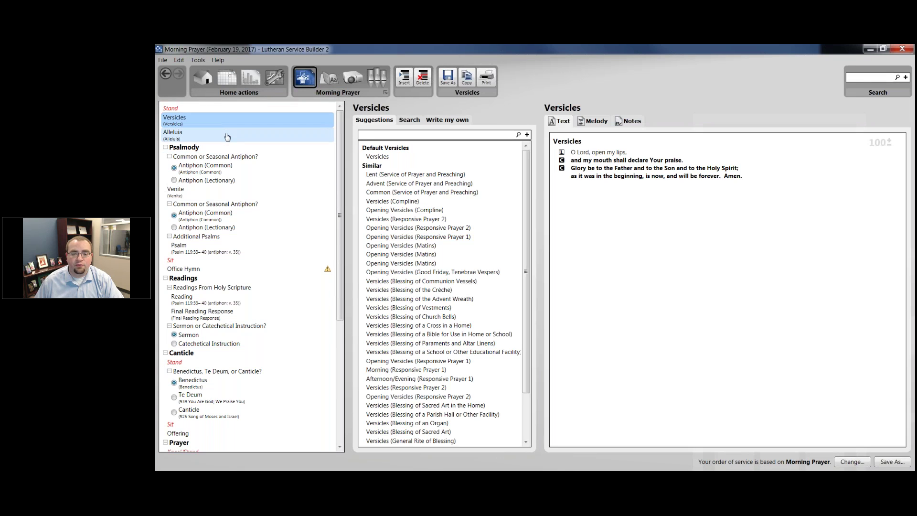
{"action": "left_click", "coordinate": [225, 136]}
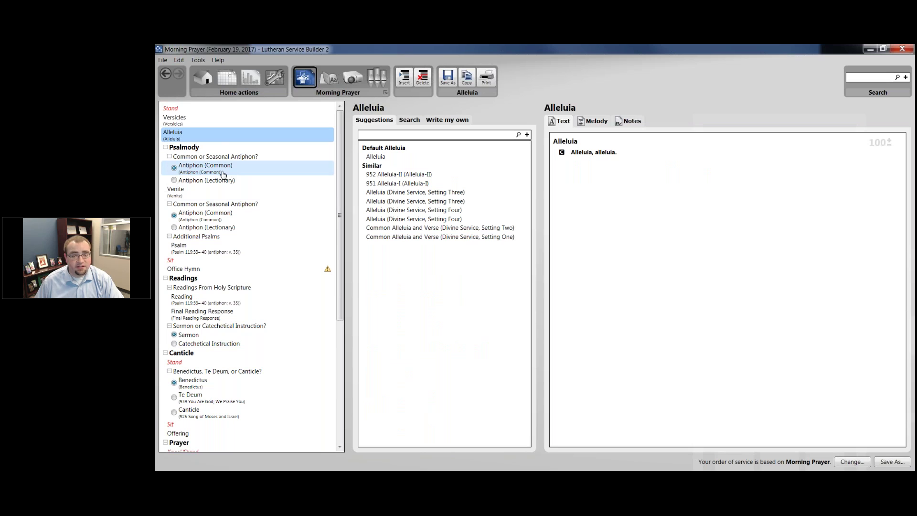
{"action": "left_click", "coordinate": [285, 158]}
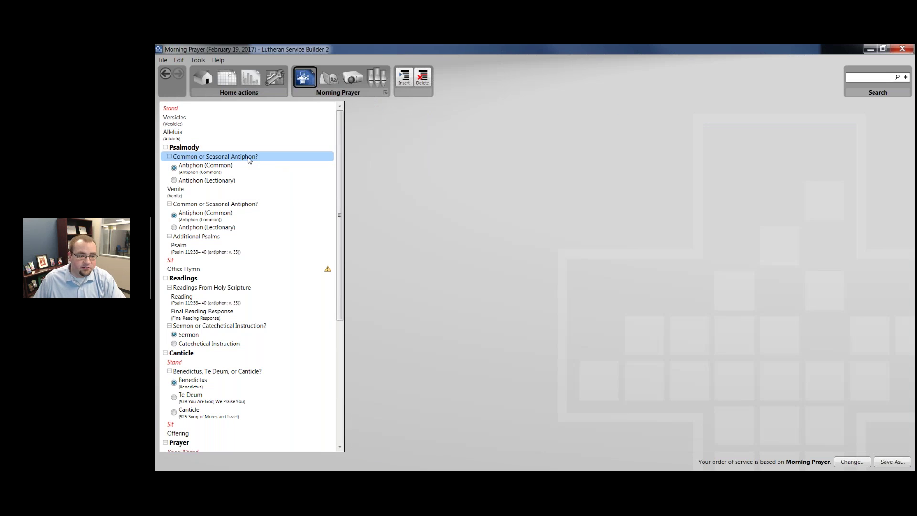
{"action": "left_click", "coordinate": [227, 171]}
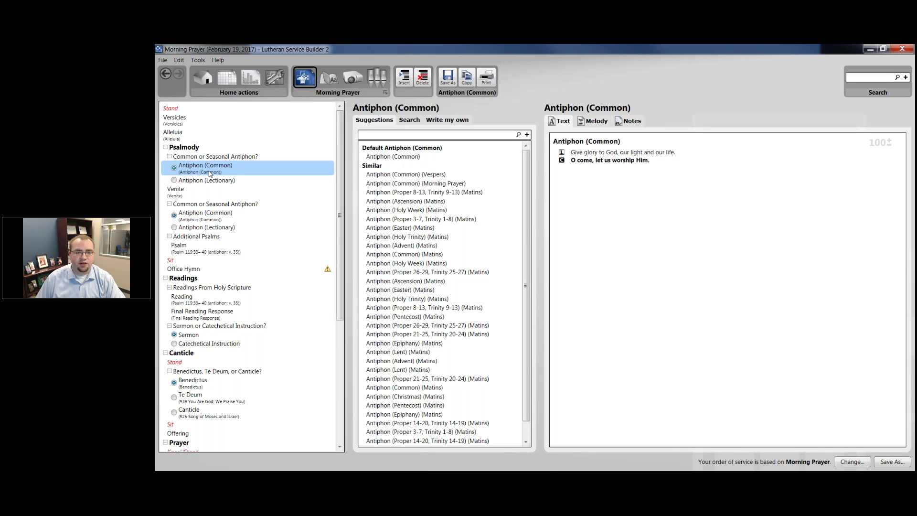
Step: Try Antiphon (Lectionary) as the first Psalmody antiphon, and restore Antiphon (Common)
{"action": "left_click", "coordinate": [239, 182]}
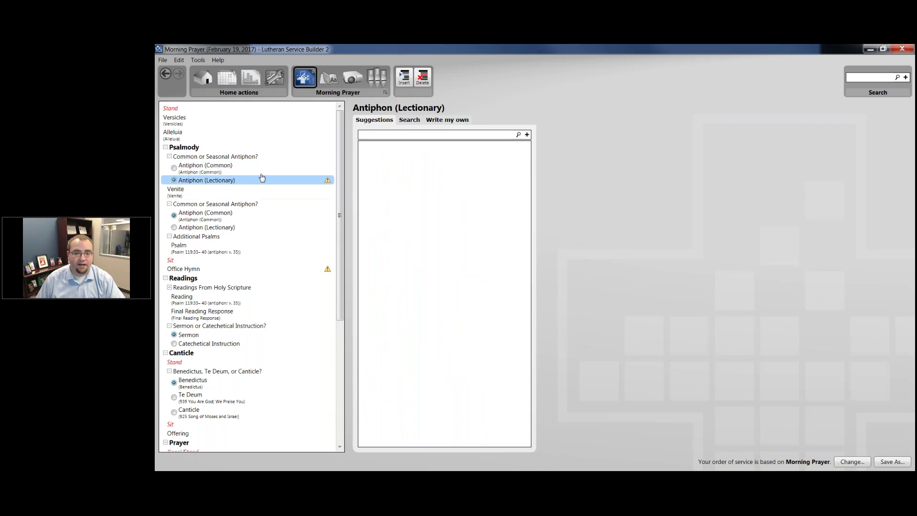
{"action": "left_click", "coordinate": [232, 181]}
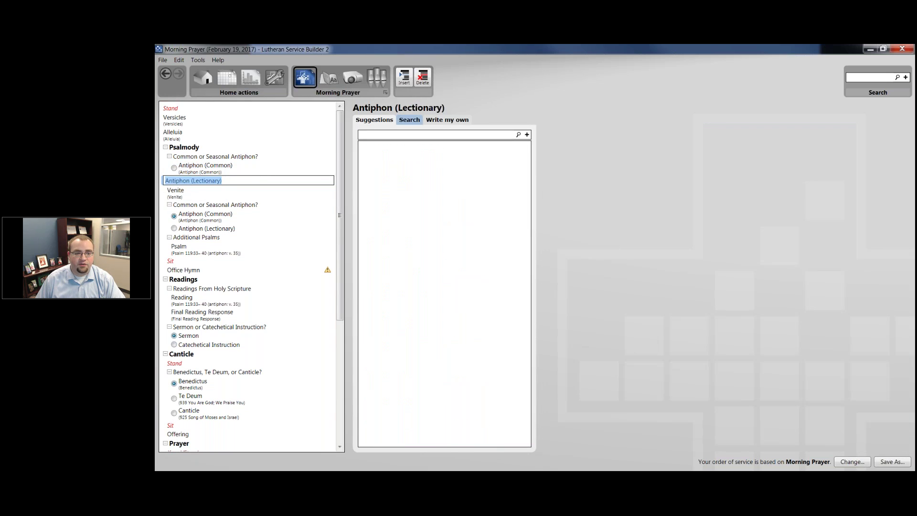
{"action": "left_click", "coordinate": [409, 119]}
{"action": "mouse_move", "coordinate": [329, 182]}
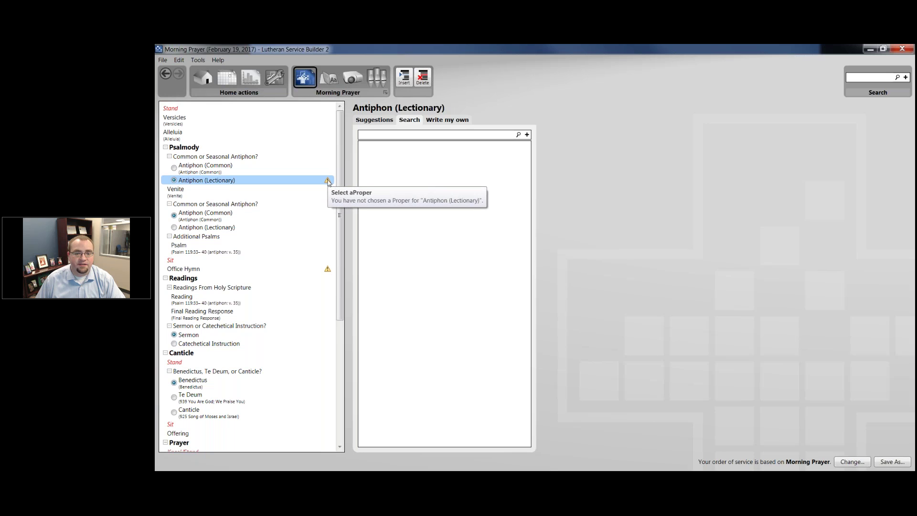
{"action": "left_click", "coordinate": [228, 168]}
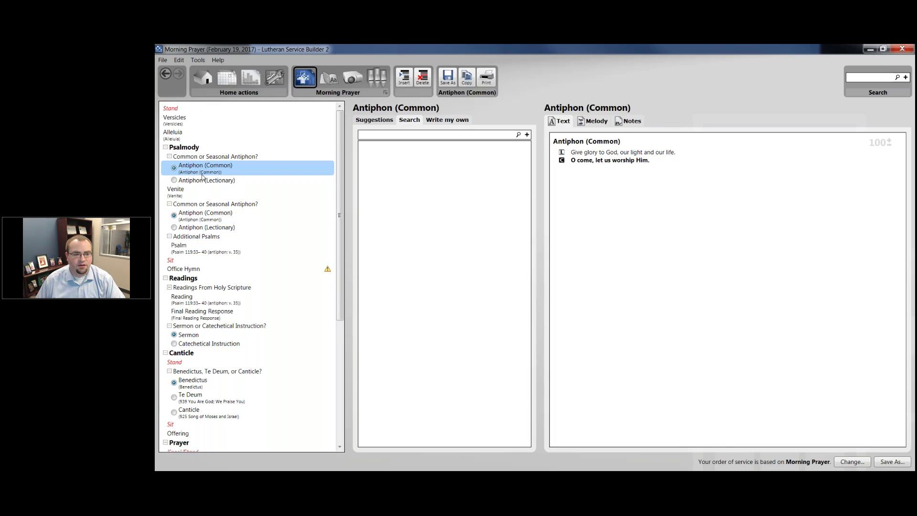
Step: Check the Office Hymn suggestions and the Reading element, and open the bulletin preview of the Morning Prayer service
{"action": "left_click", "coordinate": [221, 268]}
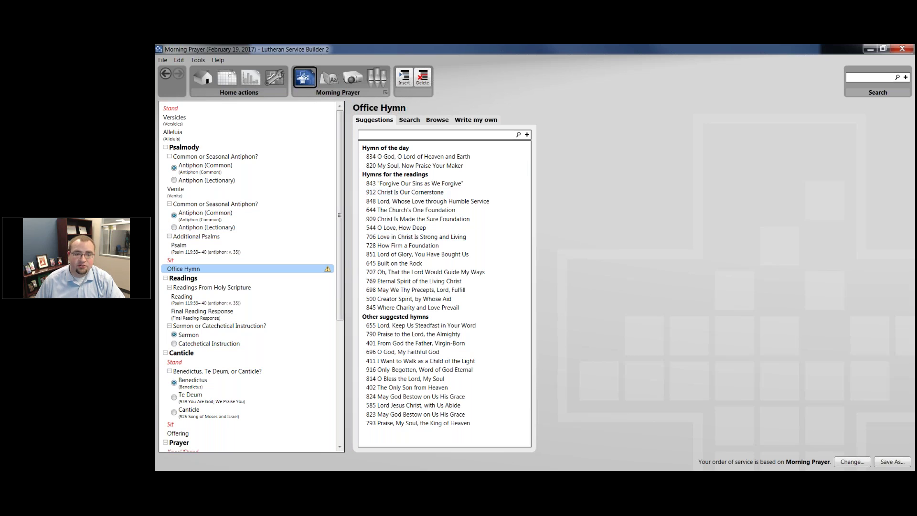
{"action": "scroll", "coordinate": [310, 290], "scroll_direction": "down", "scroll_amount": 3}
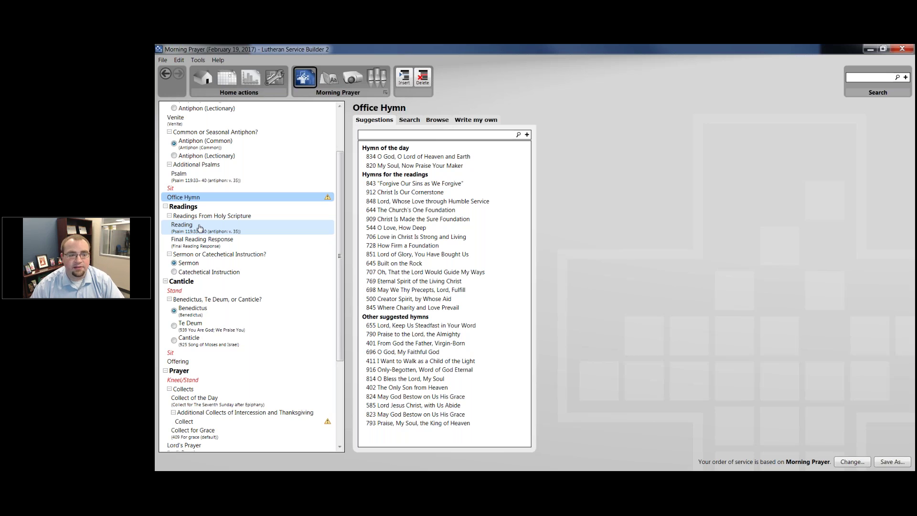
{"action": "left_click", "coordinate": [246, 228]}
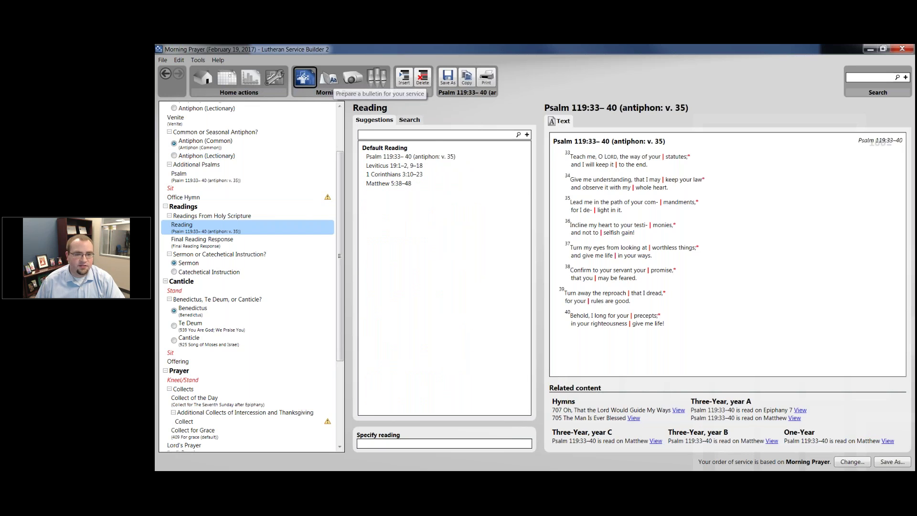
{"action": "left_click", "coordinate": [329, 77]}
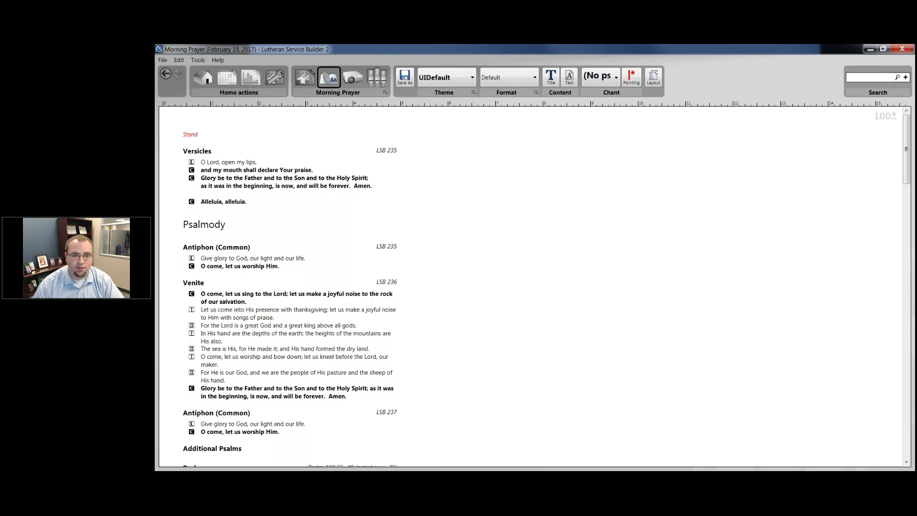
Step: Check the psalm tone choices and turn on pointing for Psalm 119:33–40 in the bulletin, and review the preview down to the Benedictus
{"action": "scroll", "coordinate": [342, 253], "scroll_direction": "down", "scroll_amount": 2}
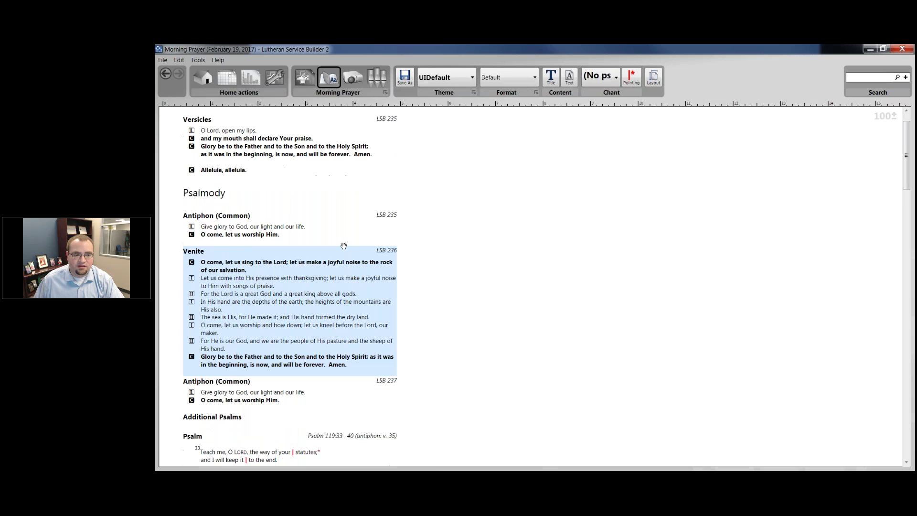
{"action": "scroll", "coordinate": [343, 247], "scroll_direction": "down", "scroll_amount": 10}
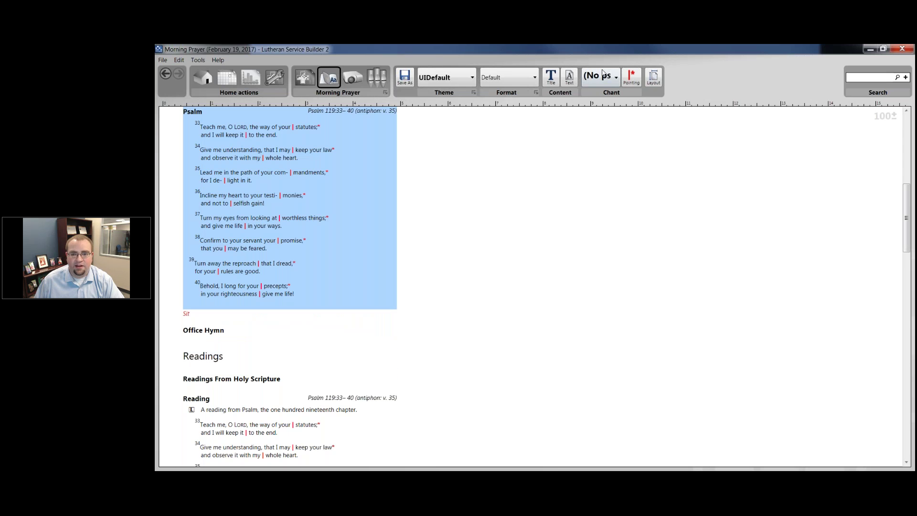
{"action": "left_click", "coordinate": [602, 78]}
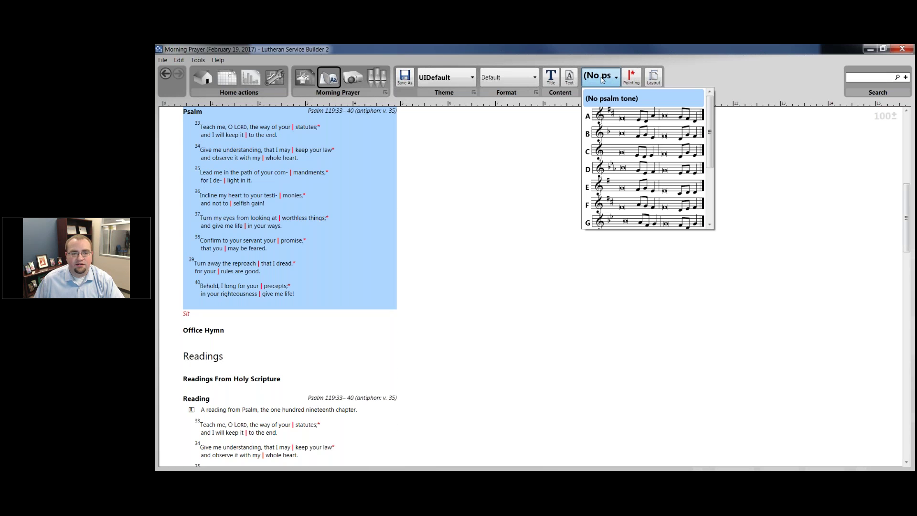
{"action": "left_click", "coordinate": [637, 79]}
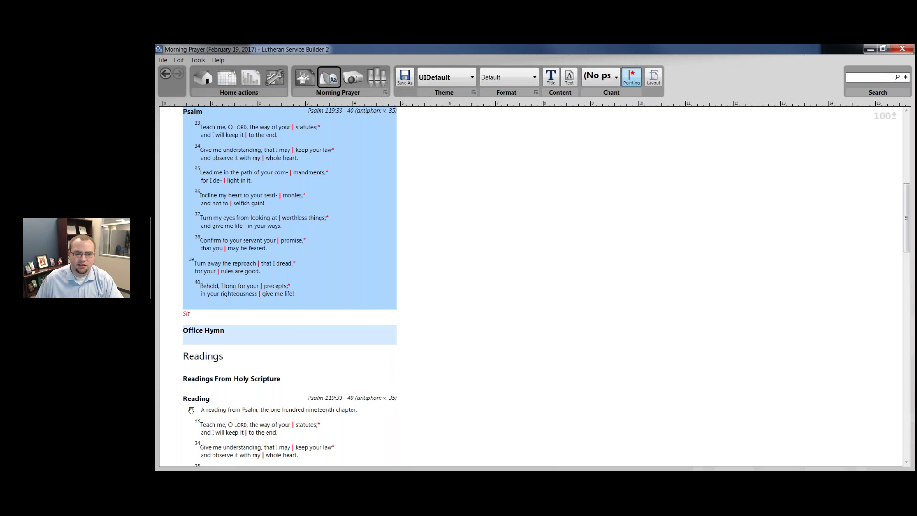
{"action": "scroll", "coordinate": [214, 286], "scroll_direction": "down", "scroll_amount": 3}
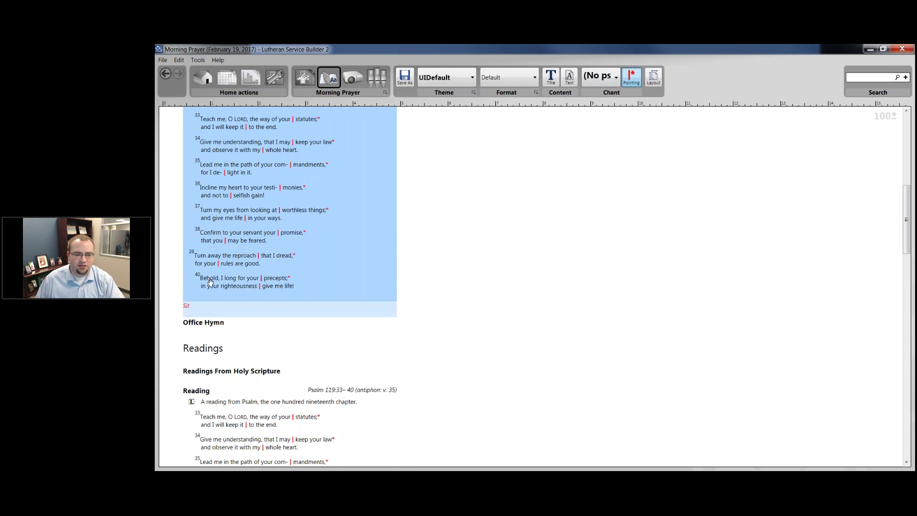
{"action": "scroll", "coordinate": [214, 273], "scroll_direction": "down", "scroll_amount": 4}
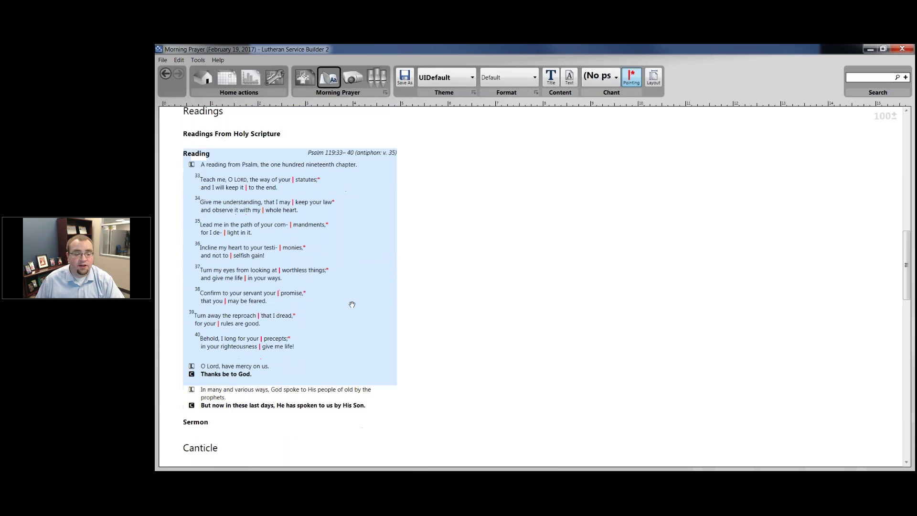
{"action": "scroll", "coordinate": [344, 305], "scroll_direction": "down", "scroll_amount": 2}
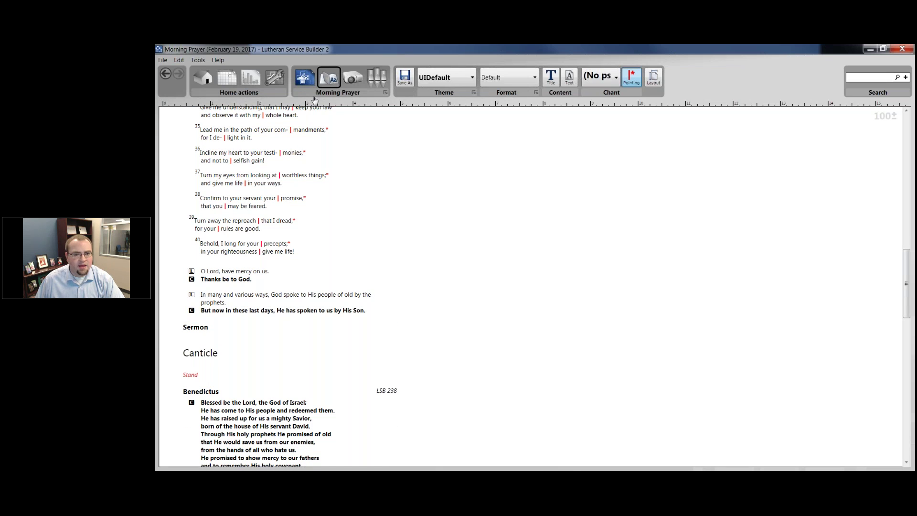
Step: Return to the service outline, preview Divine Service, Setting One, and change the order of service to Service of Prayer and Preaching
{"action": "left_click", "coordinate": [305, 78]}
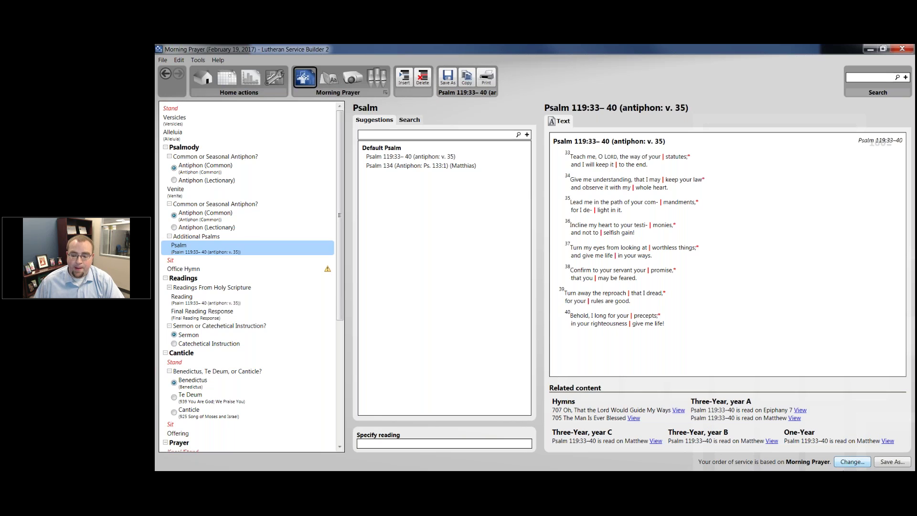
{"action": "left_click", "coordinate": [851, 463]}
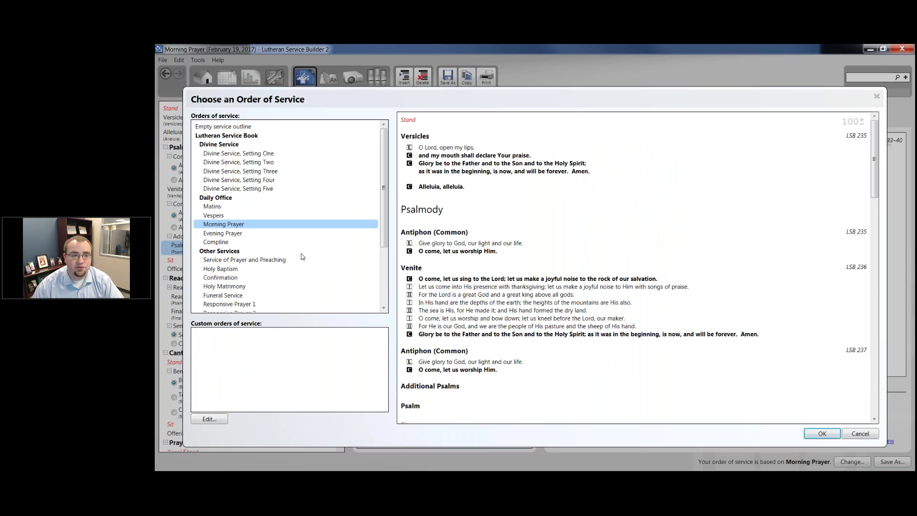
{"action": "left_click", "coordinate": [269, 154]}
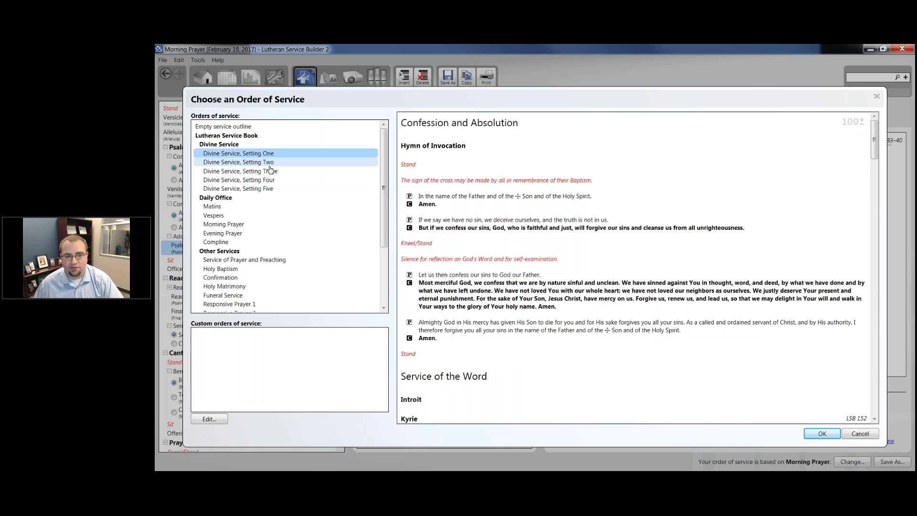
{"action": "left_click", "coordinate": [269, 261]}
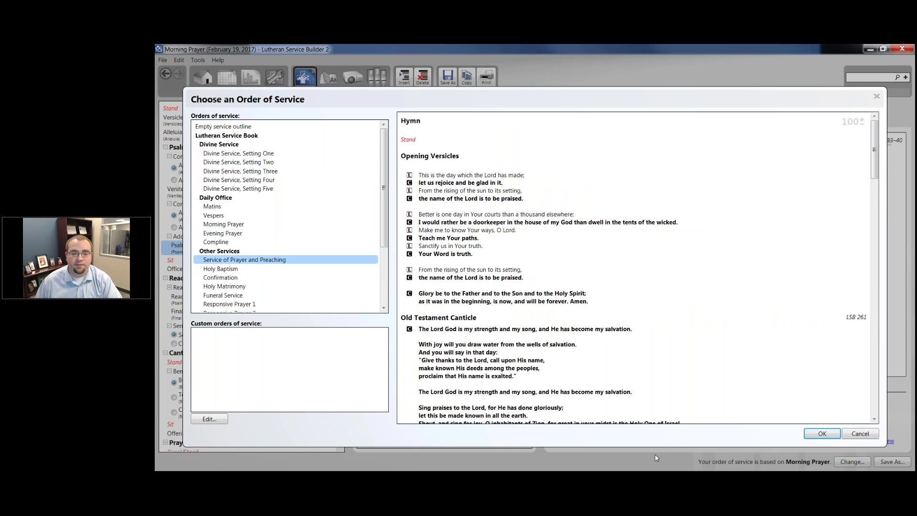
{"action": "left_click", "coordinate": [810, 430]}
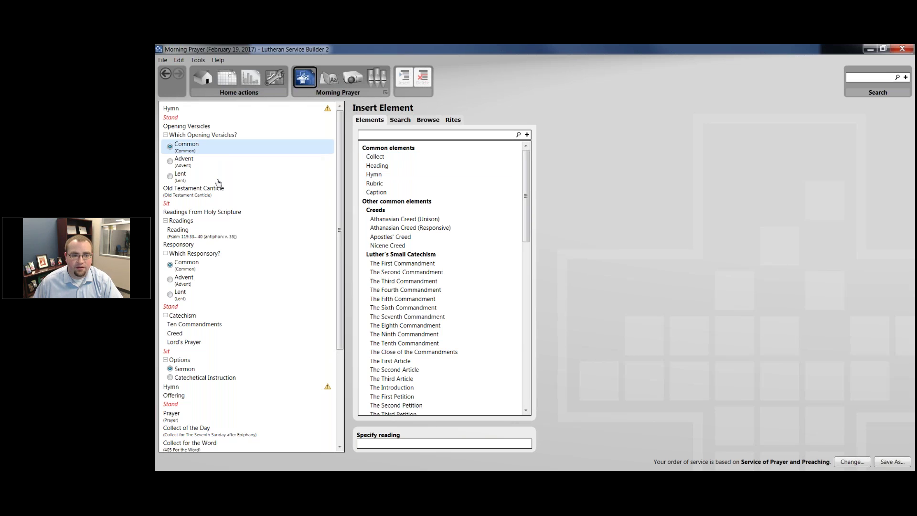
Step: Review the Catechism section's Ten Commandments, Creed and Lord's Prayer elements, and open the order of service choices again
{"action": "left_click", "coordinate": [241, 326]}
{"action": "left_click", "coordinate": [238, 334]}
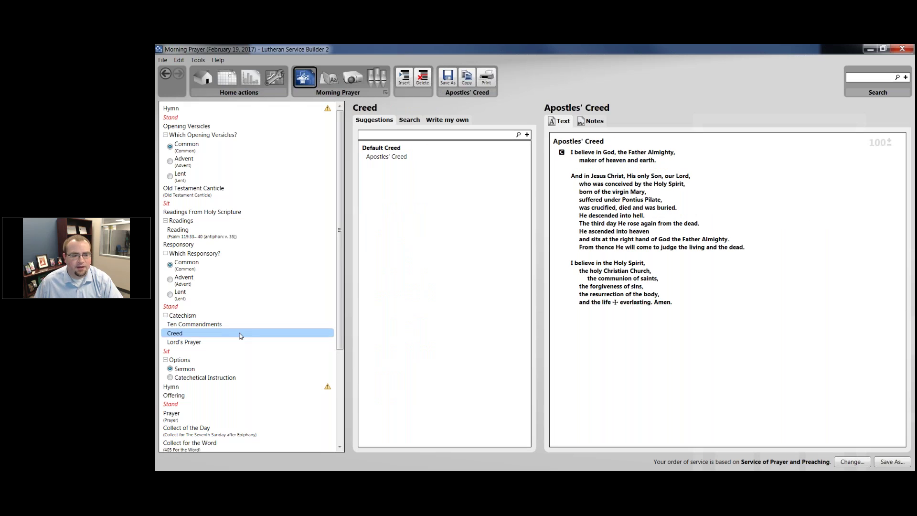
{"action": "left_click", "coordinate": [244, 343]}
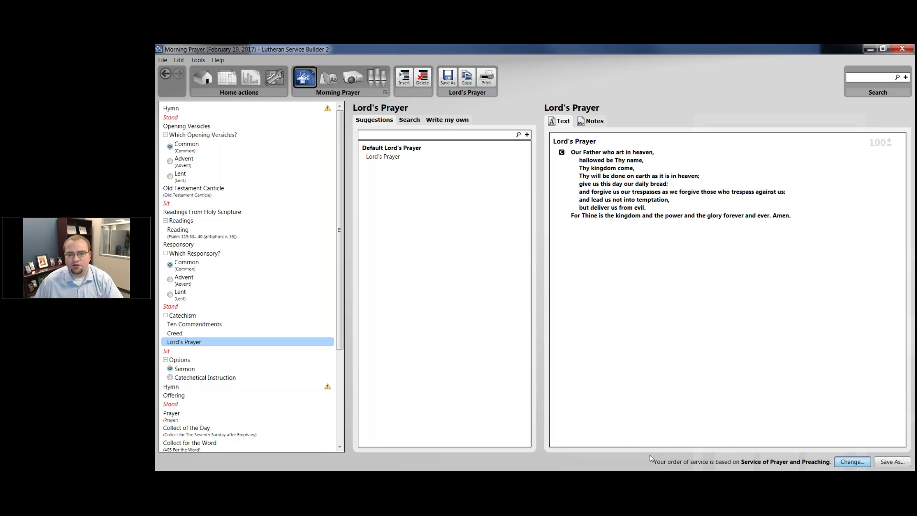
{"action": "left_click", "coordinate": [852, 462]}
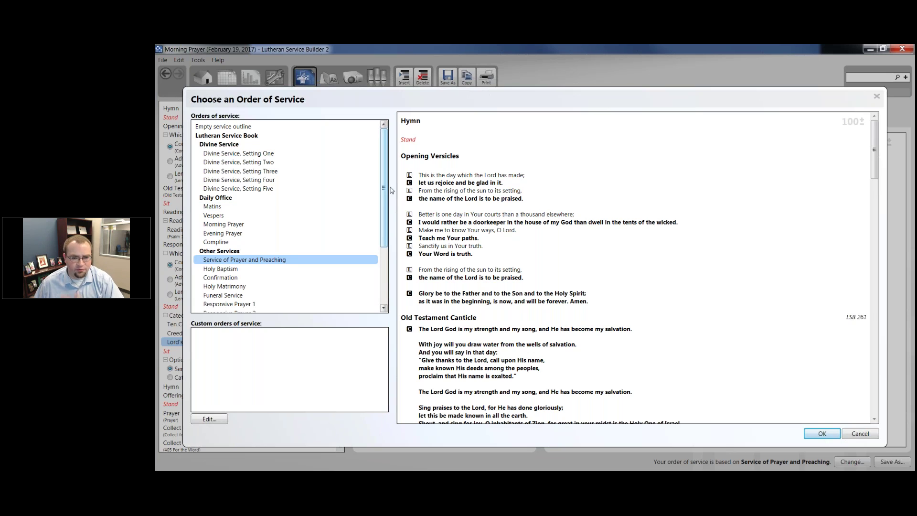
{"action": "left_click", "coordinate": [877, 96]}
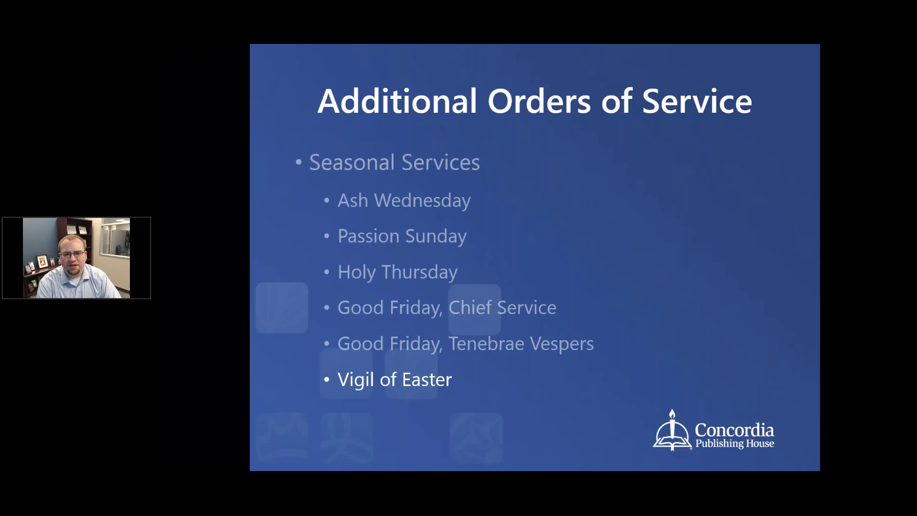
{"action": "key", "text": "Right"}
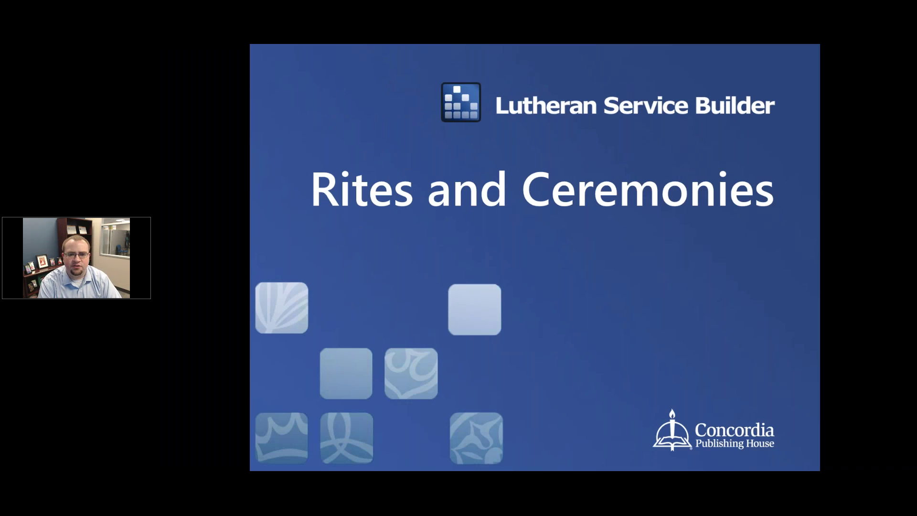
{"action": "key", "text": "Right"}
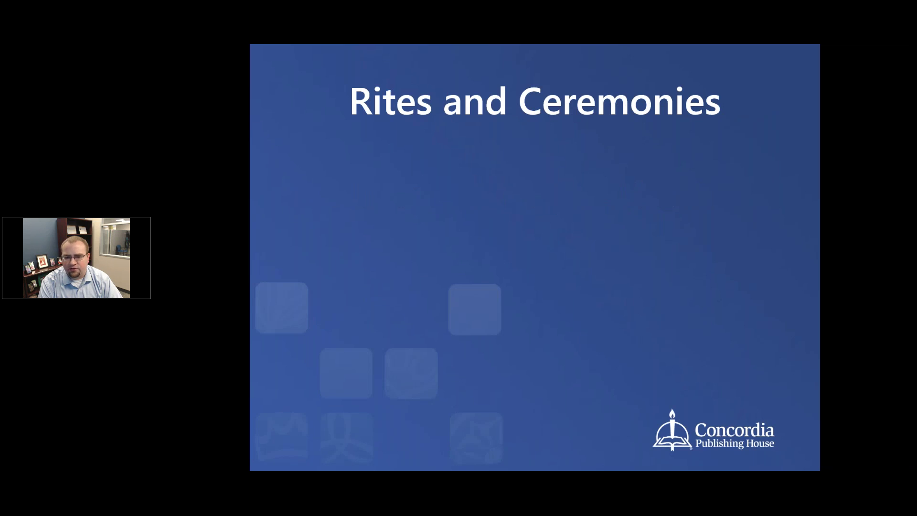
{"action": "key", "text": "Right"}
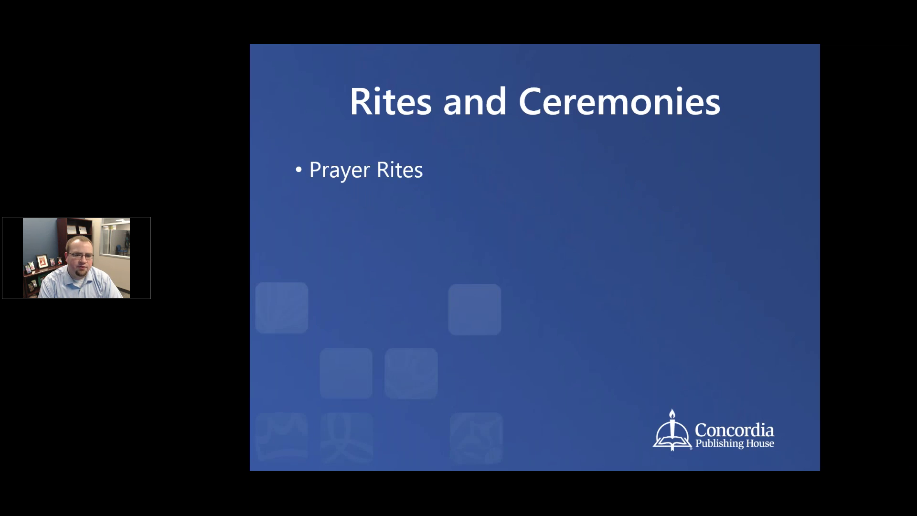
{"action": "key", "text": "Right"}
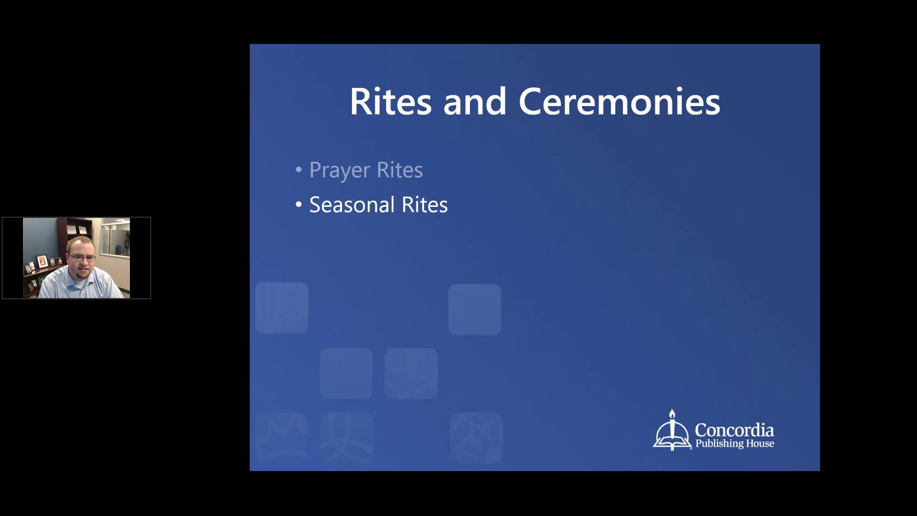
{"action": "key", "text": "Right"}
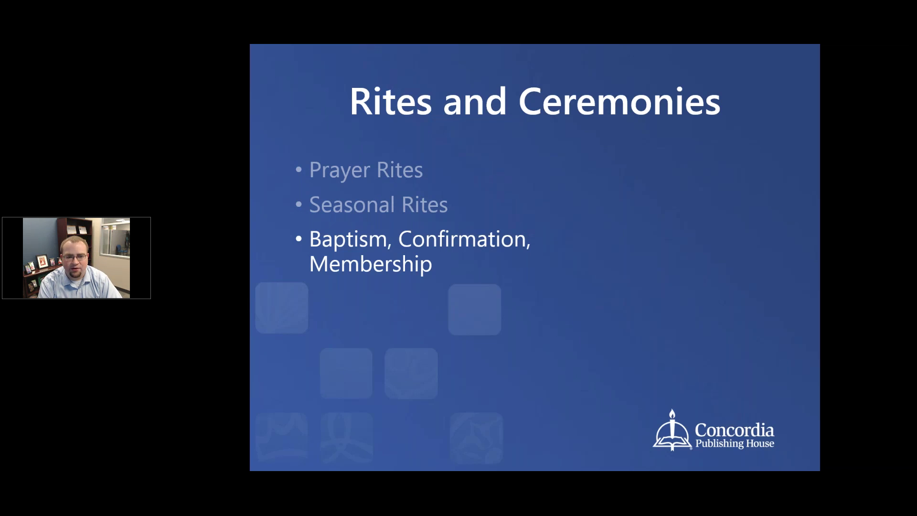
{"action": "key", "text": "Right"}
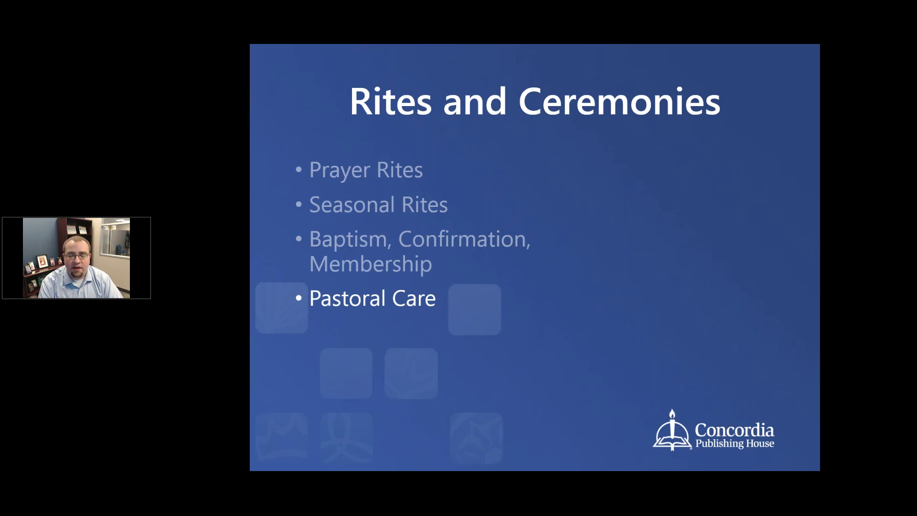
{"action": "key", "text": "Right"}
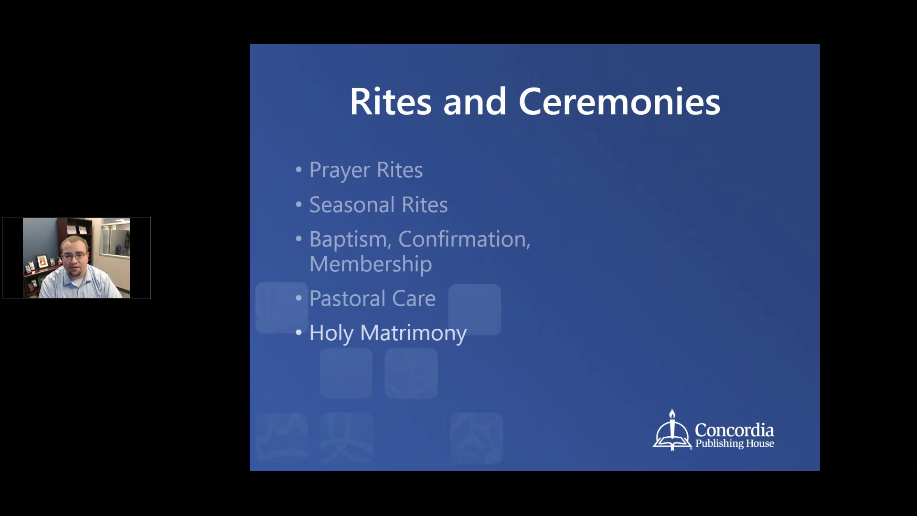
{"action": "key", "text": "Right"}
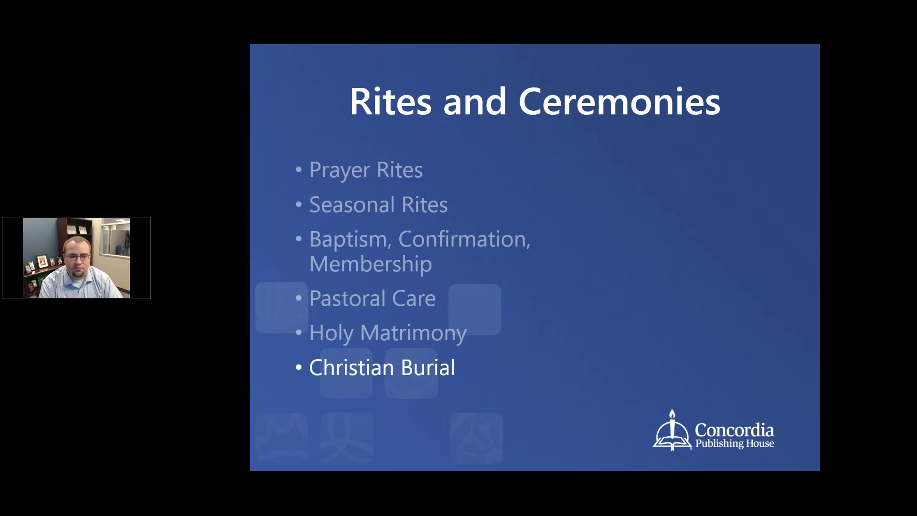
{"action": "key", "text": "Right"}
{"action": "key", "text": "Right"}
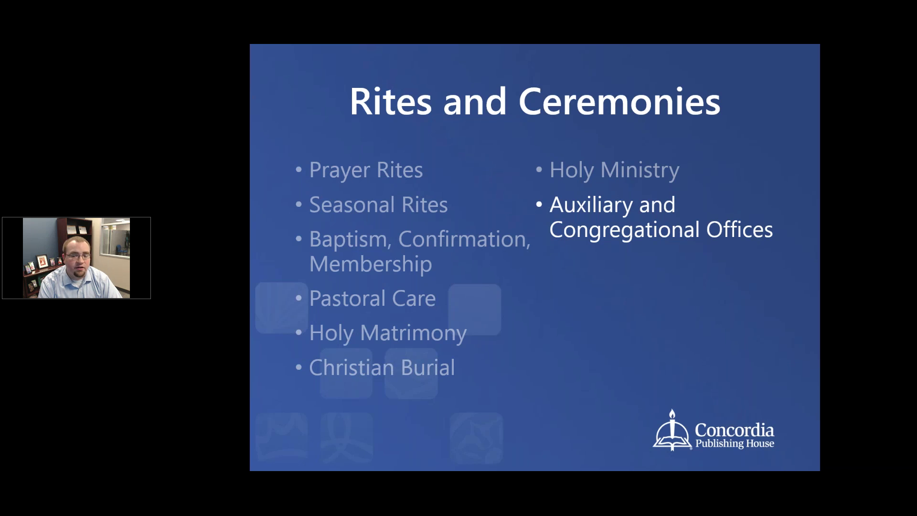
{"action": "key", "text": "Right"}
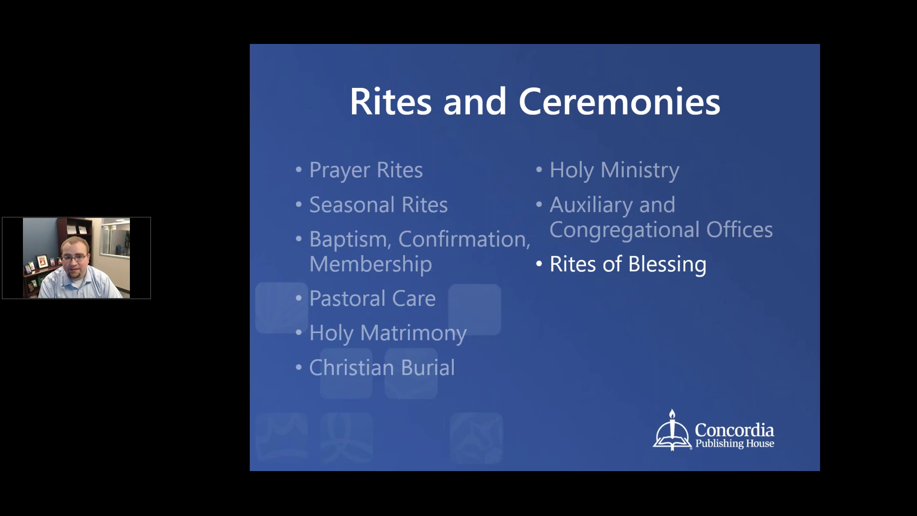
{"action": "key", "text": "Right"}
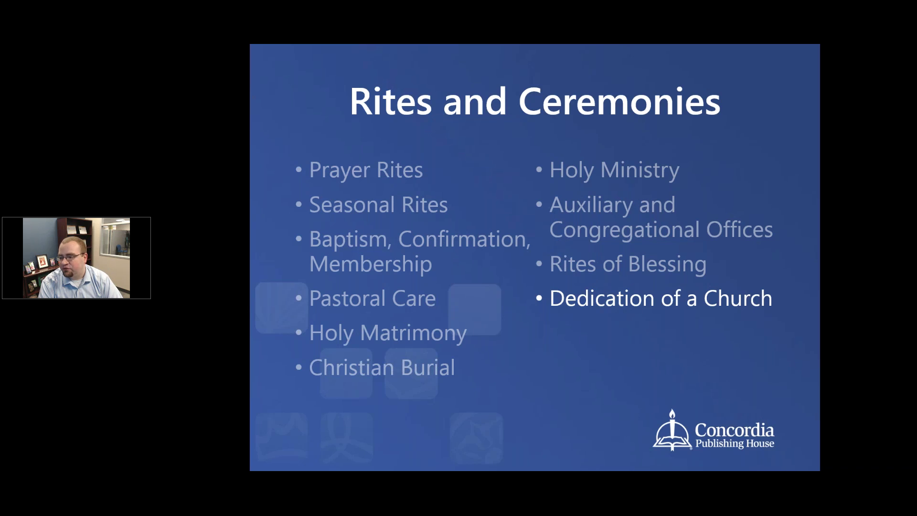
{"action": "key", "text": "Right"}
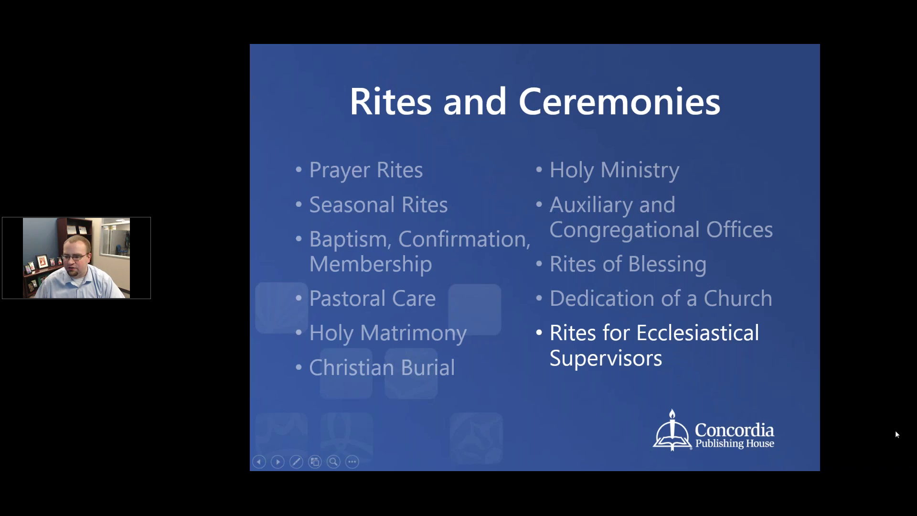
Step: Switch back to Lutheran Service Builder and change the order of service to Divine Service, Setting One
{"action": "key", "text": "alt+Tab"}
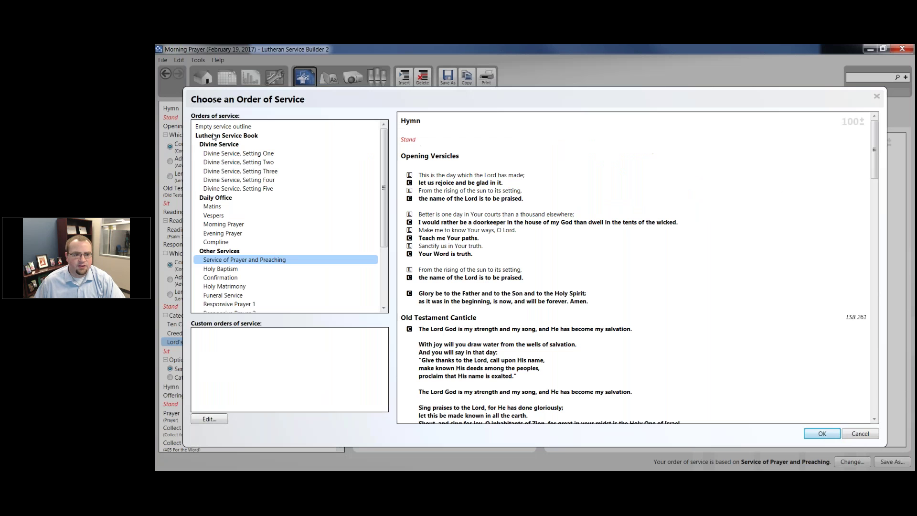
{"action": "left_click", "coordinate": [852, 461]}
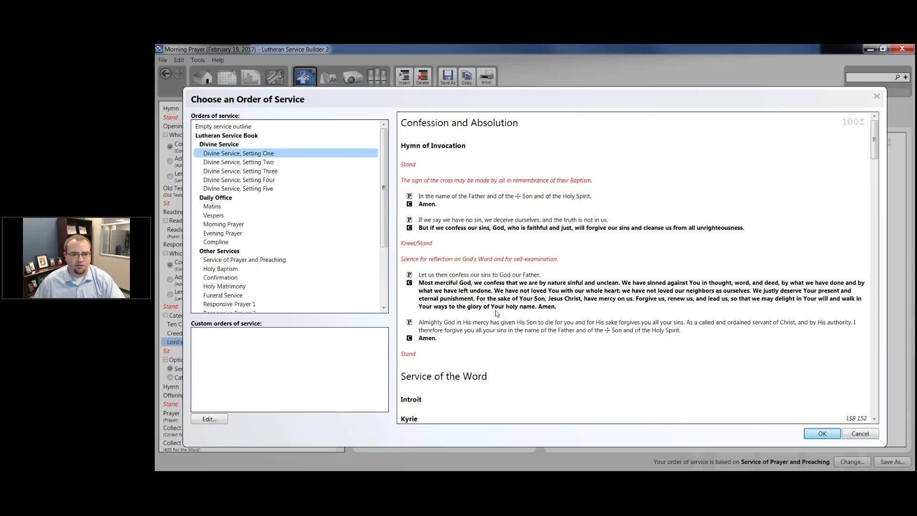
{"action": "key", "text": "Return"}
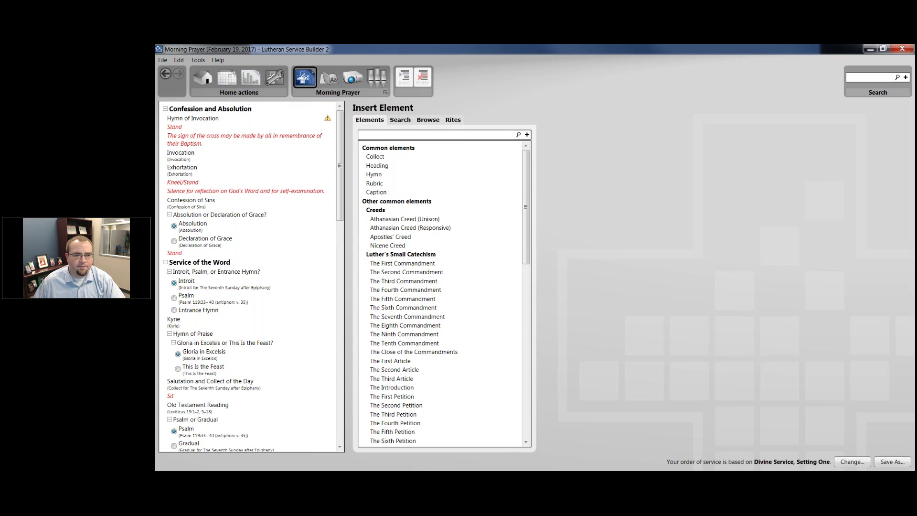
Step: Select the Hymn of Invocation and review its suggested hymns and the Lutheran Service Book hymn list
{"action": "left_click", "coordinate": [244, 139]}
{"action": "left_click", "coordinate": [214, 126]}
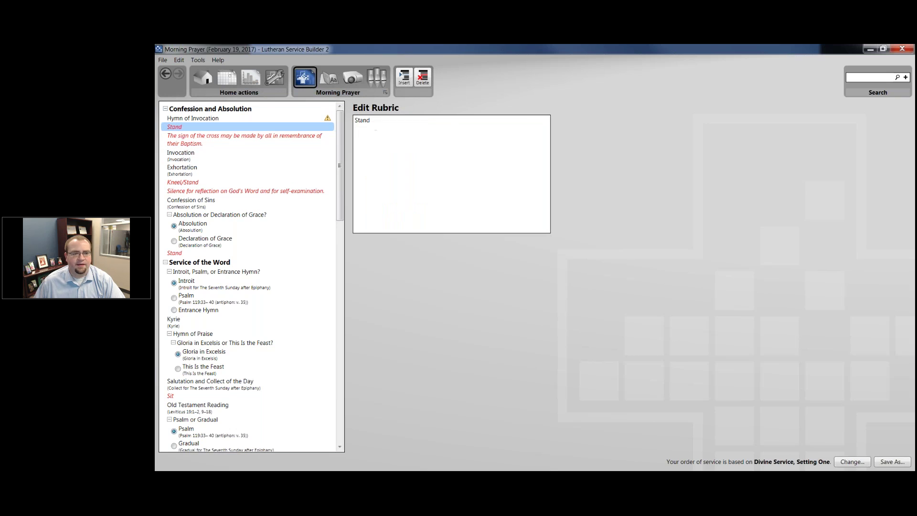
{"action": "left_click", "coordinate": [261, 118]}
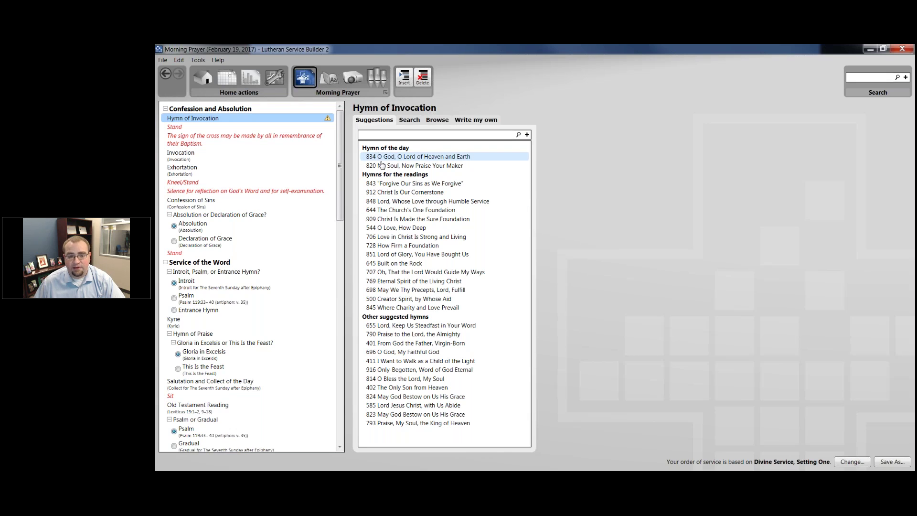
{"action": "left_click", "coordinate": [407, 120]}
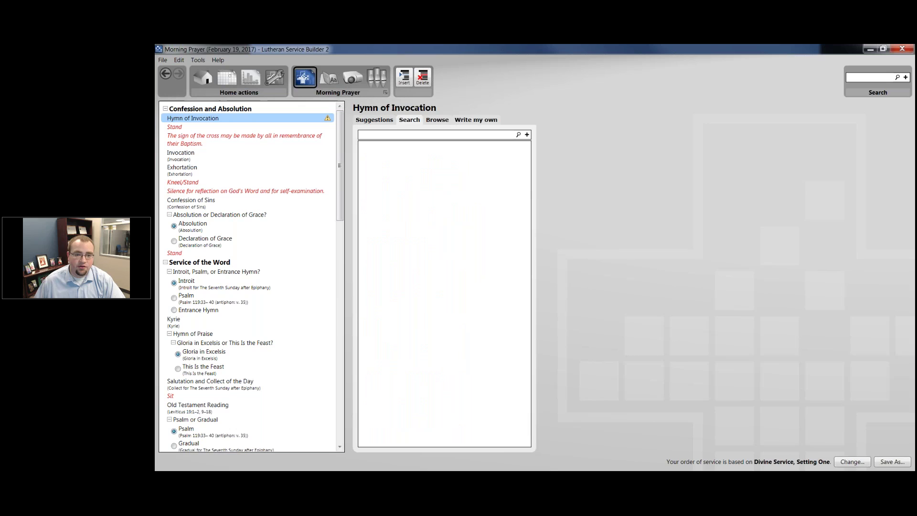
{"action": "left_click", "coordinate": [436, 121]}
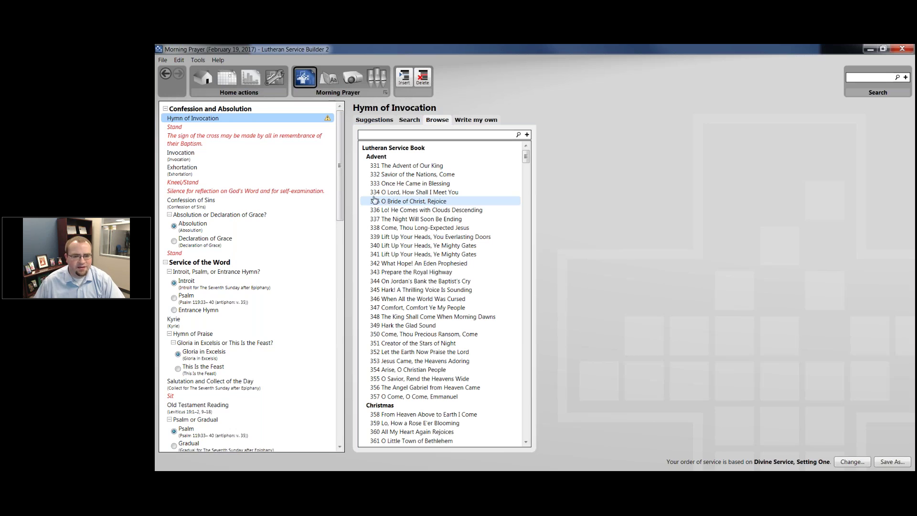
{"action": "left_click_drag", "start_coordinate": [529, 159], "coordinate": [528, 157]}
Step: Search the hymns for Baptism, and return to the suggested hymns for the Hymn of Invocation
{"action": "left_click", "coordinate": [443, 136]}
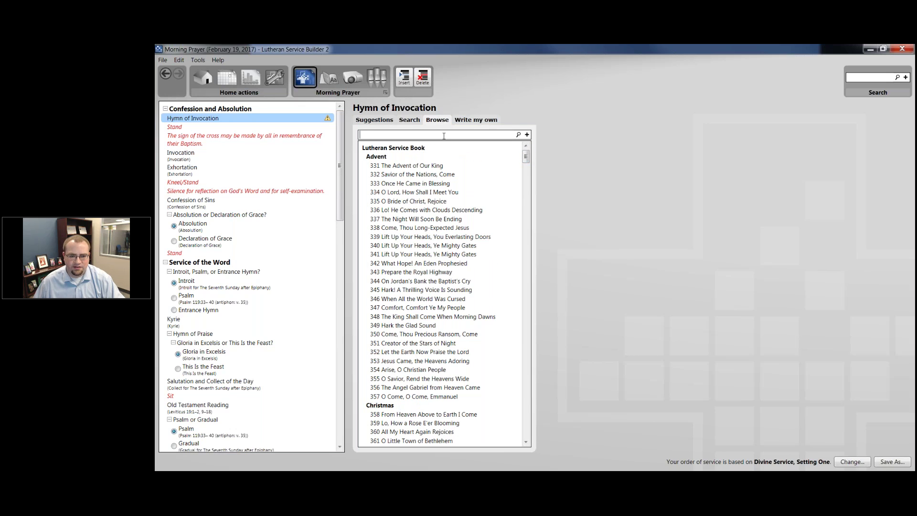
{"action": "type", "text": "Baptism"}
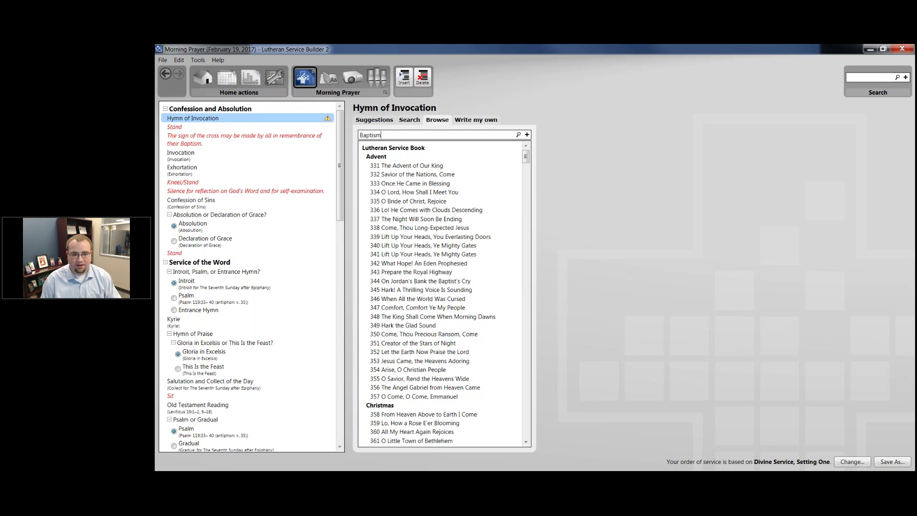
{"action": "key", "text": "Return"}
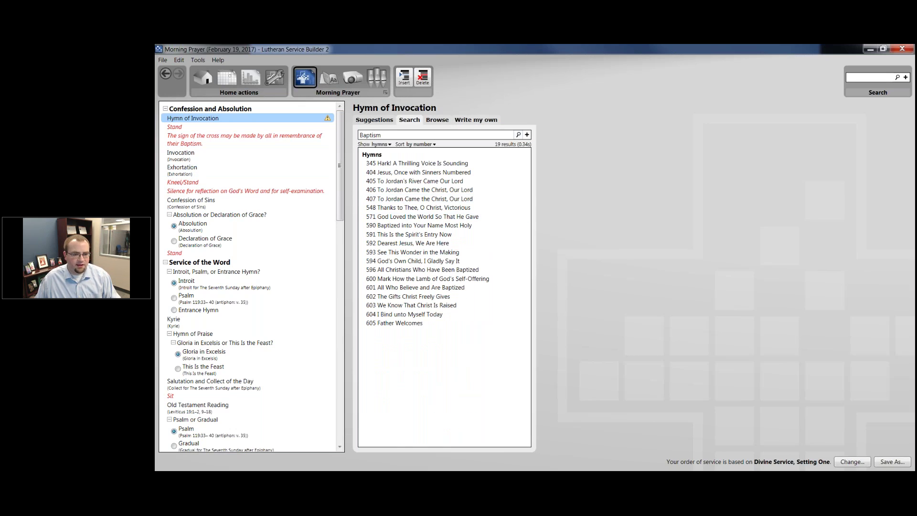
{"action": "left_click", "coordinate": [385, 120]}
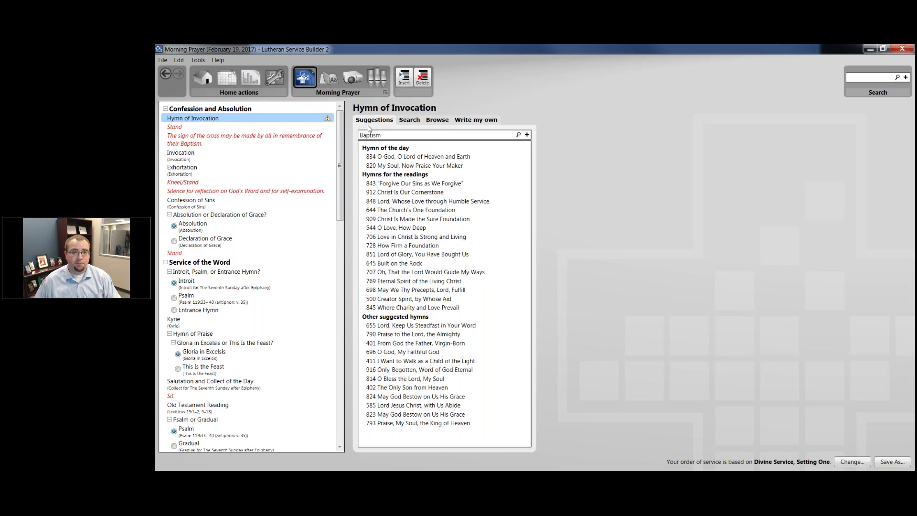
Step: Start inserting an element, preview the Heading element, and look through the common elements down to the Responses
{"action": "left_click", "coordinate": [402, 79]}
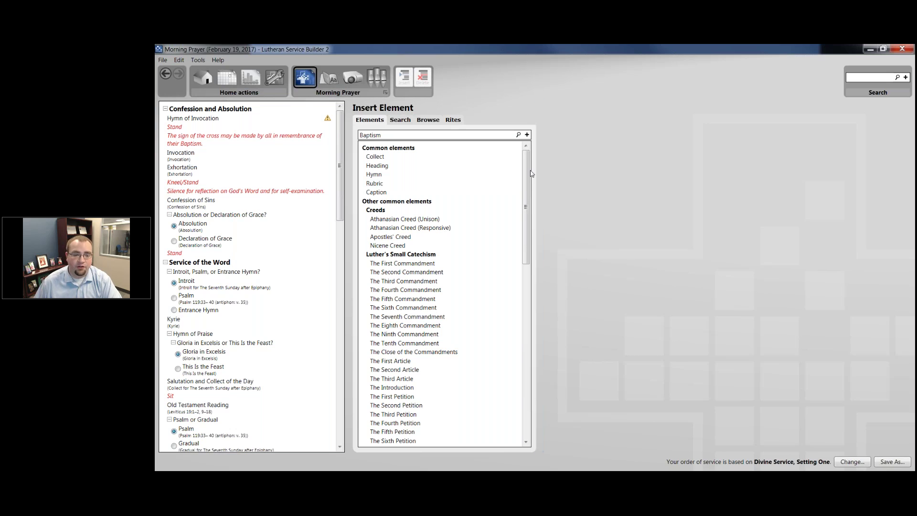
{"action": "mouse_move", "coordinate": [528, 178]}
{"action": "left_mouse_down"}
{"action": "mouse_move", "coordinate": [529, 199]}
{"action": "mouse_move", "coordinate": [528, 179]}
{"action": "left_mouse_up"}
{"action": "left_click", "coordinate": [453, 165]}
{"action": "left_click", "coordinate": [452, 158]}
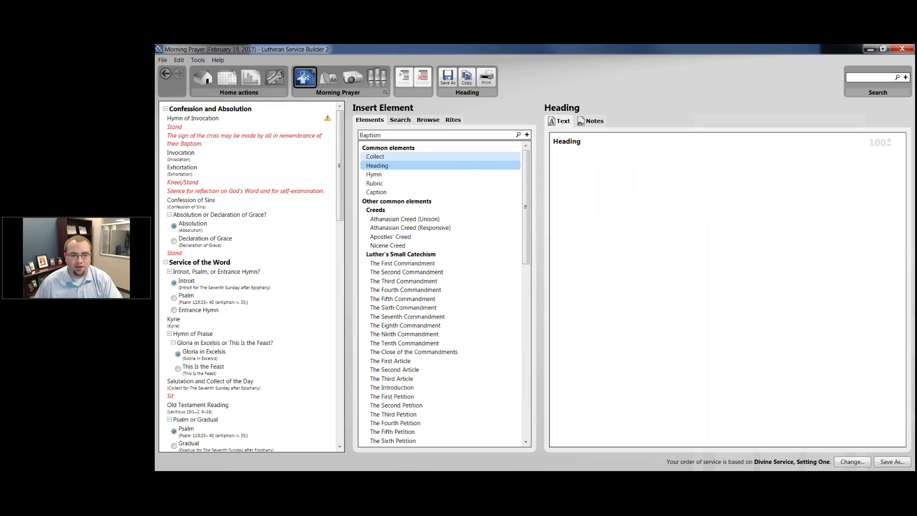
{"action": "left_click", "coordinate": [453, 166]}
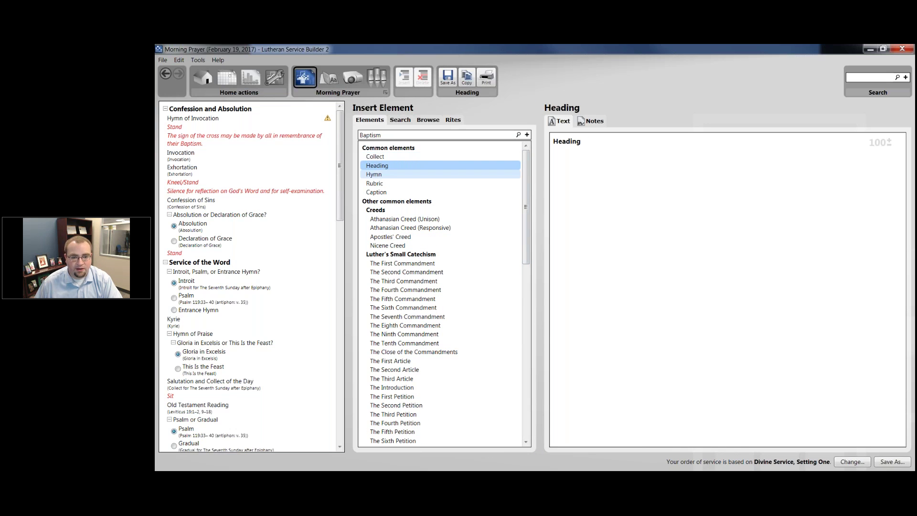
{"action": "left_click_drag", "start_coordinate": [525, 176], "coordinate": [521, 366]}
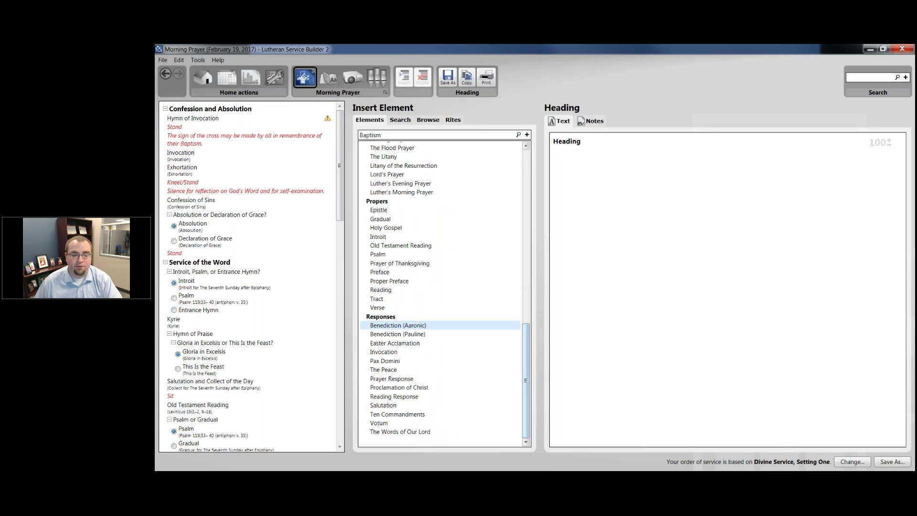
Step: Start inserting an element again near the Hymn of Invocation, and review the Baptism search results with everything shown
{"action": "left_click", "coordinate": [204, 352]}
{"action": "left_click", "coordinate": [241, 118]}
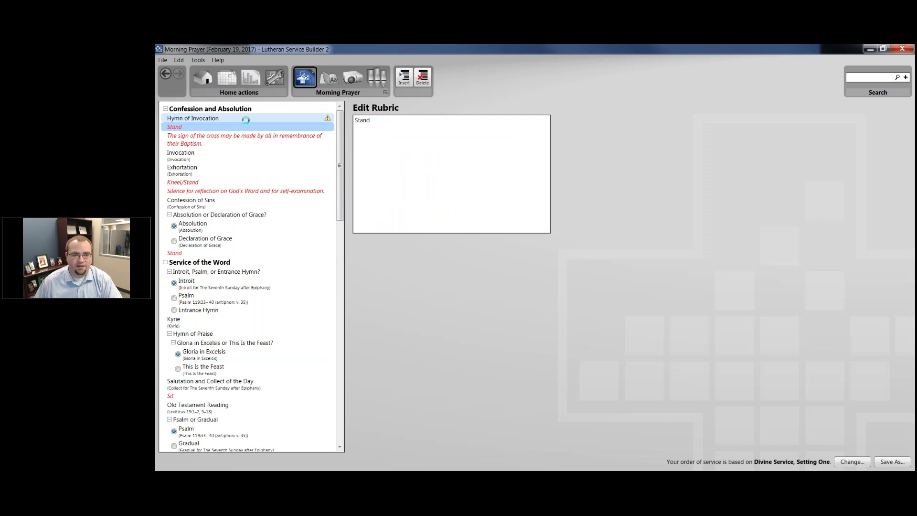
{"action": "left_click", "coordinate": [411, 82]}
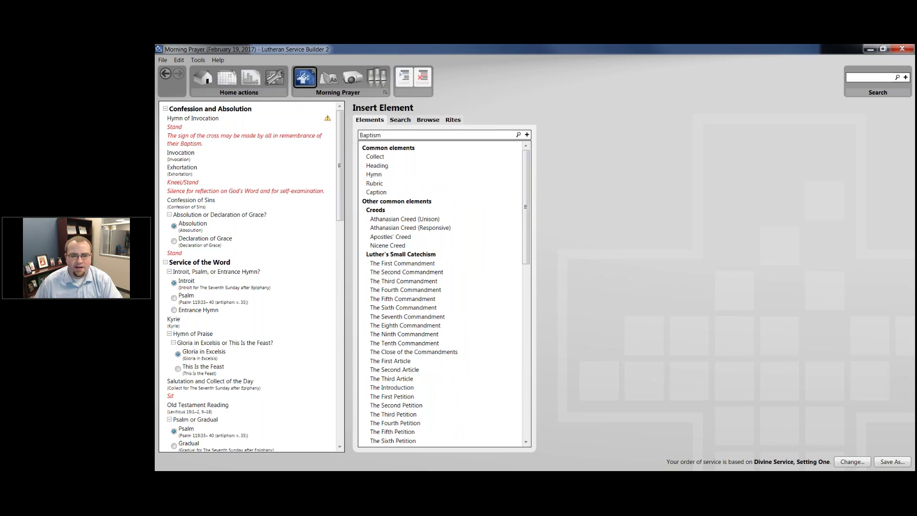
{"action": "left_click", "coordinate": [397, 120]}
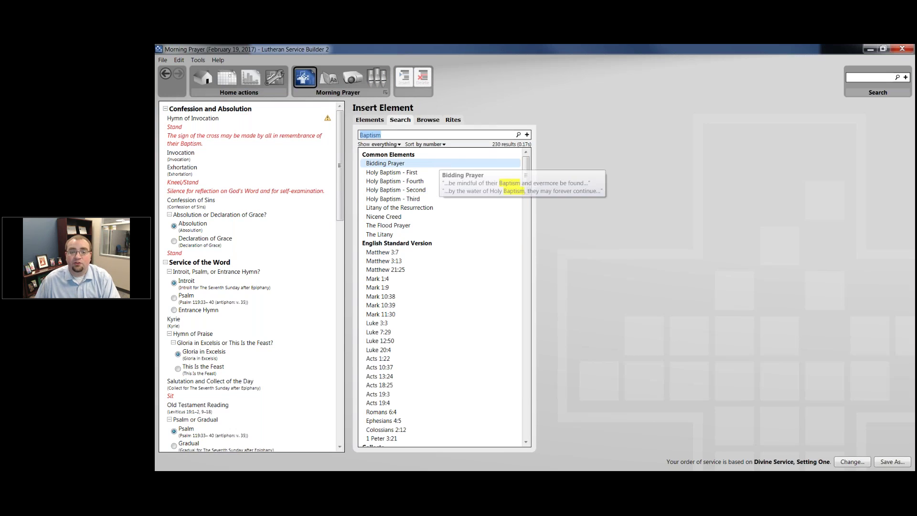
{"action": "left_click", "coordinate": [398, 145]}
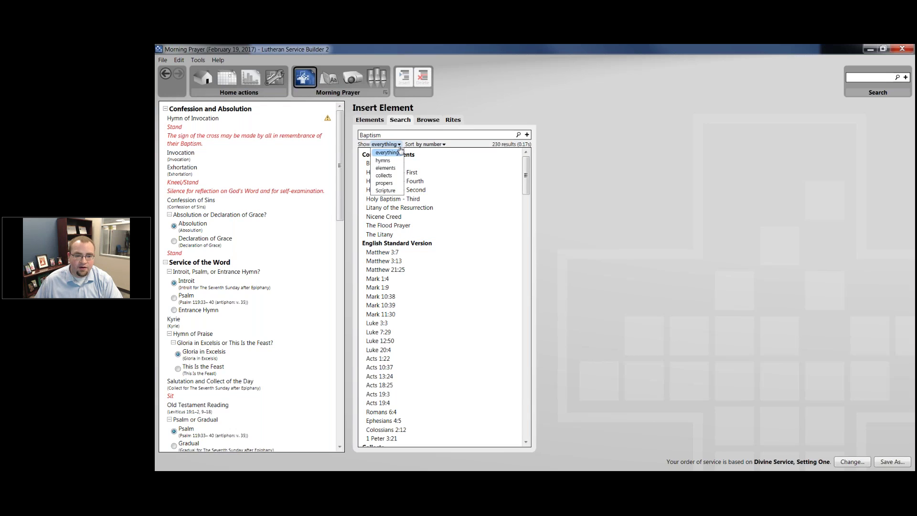
{"action": "left_click", "coordinate": [386, 153]}
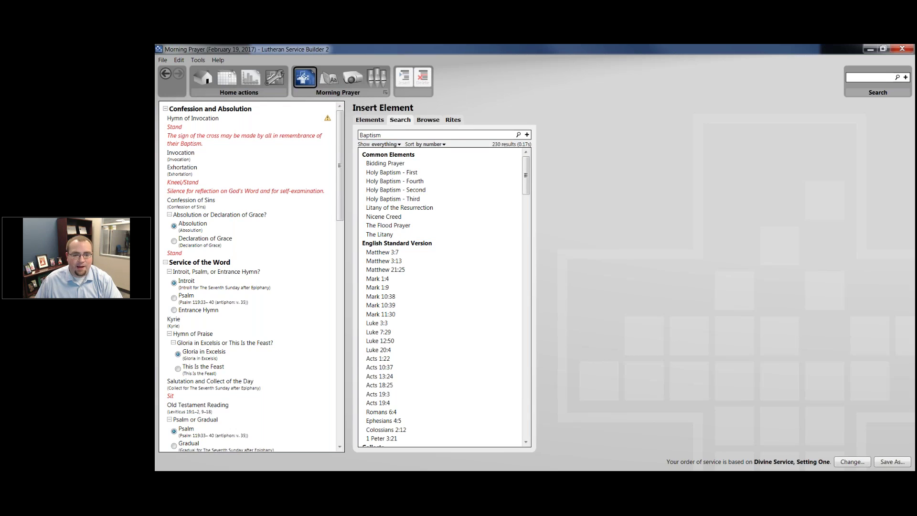
{"action": "left_click_drag", "start_coordinate": [527, 175], "coordinate": [525, 420]}
{"action": "left_click_drag", "start_coordinate": [520, 343], "coordinate": [523, 122]}
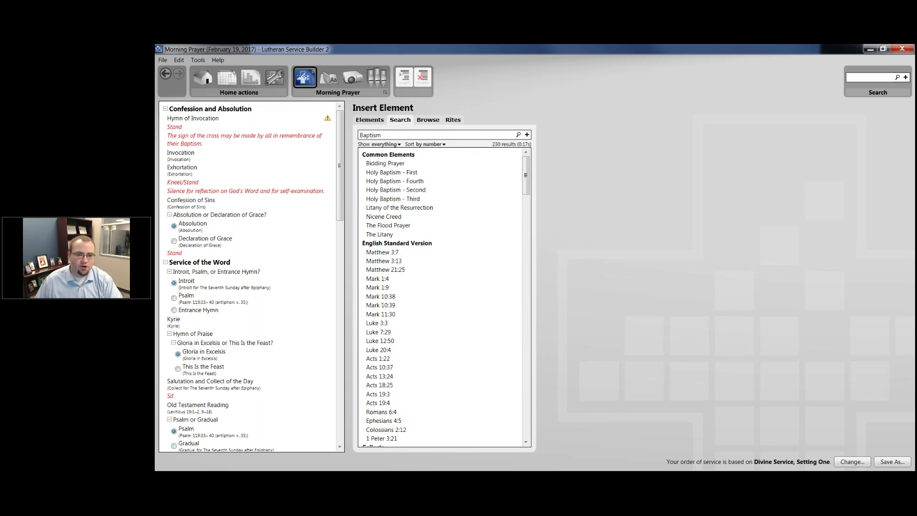
Step: Look through the rites available to insert and preview Responsive Prayer 1 and Responsive Prayer 2
{"action": "left_click", "coordinate": [451, 125]}
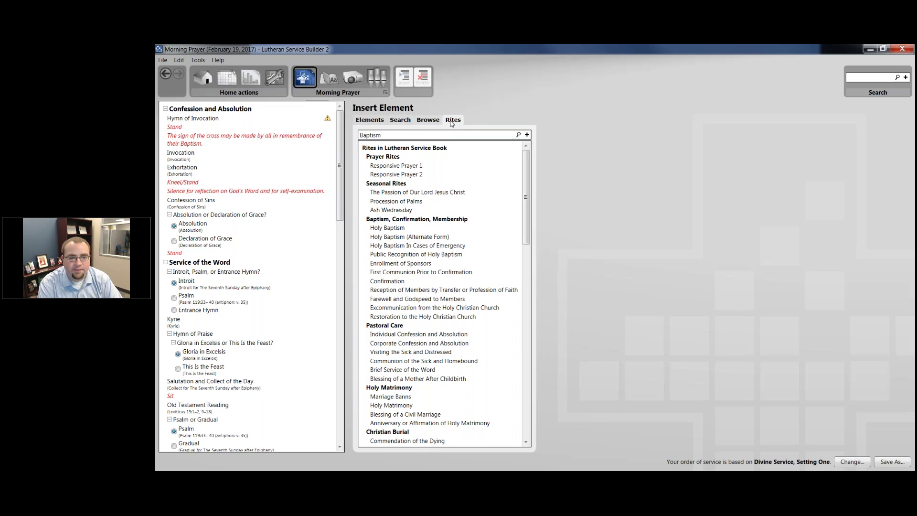
{"action": "left_click", "coordinate": [452, 120]}
{"action": "scroll", "coordinate": [470, 176], "scroll_direction": "down", "scroll_amount": 2}
{"action": "scroll", "coordinate": [470, 176], "scroll_direction": "up", "scroll_amount": 2}
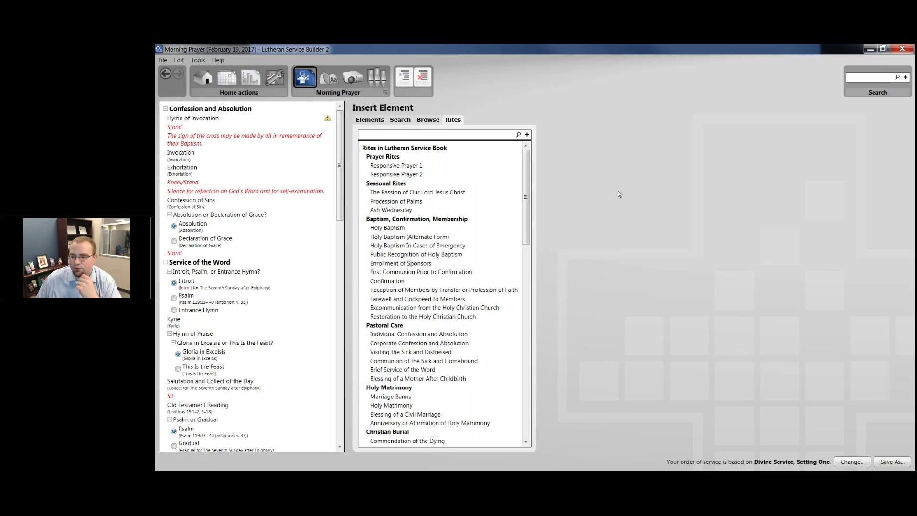
{"action": "left_click", "coordinate": [413, 165]}
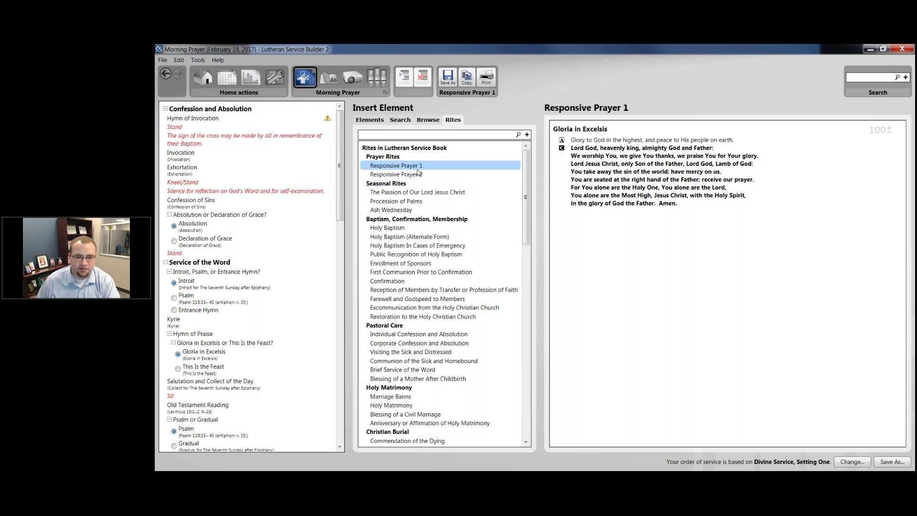
{"action": "left_click", "coordinate": [418, 174]}
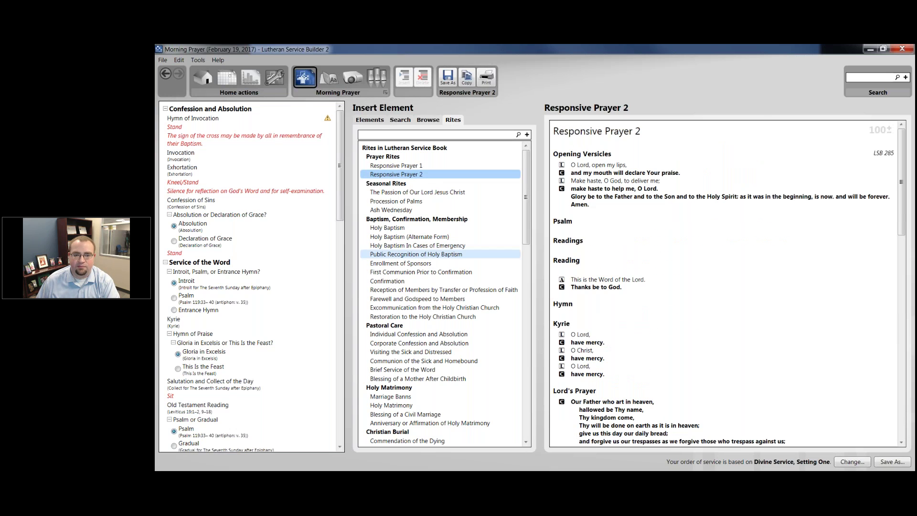
Step: Preview the seasonal rites Procession of Palms and Ash Wednesday, and read through the Ash Wednesday address and litany
{"action": "left_click", "coordinate": [374, 193]}
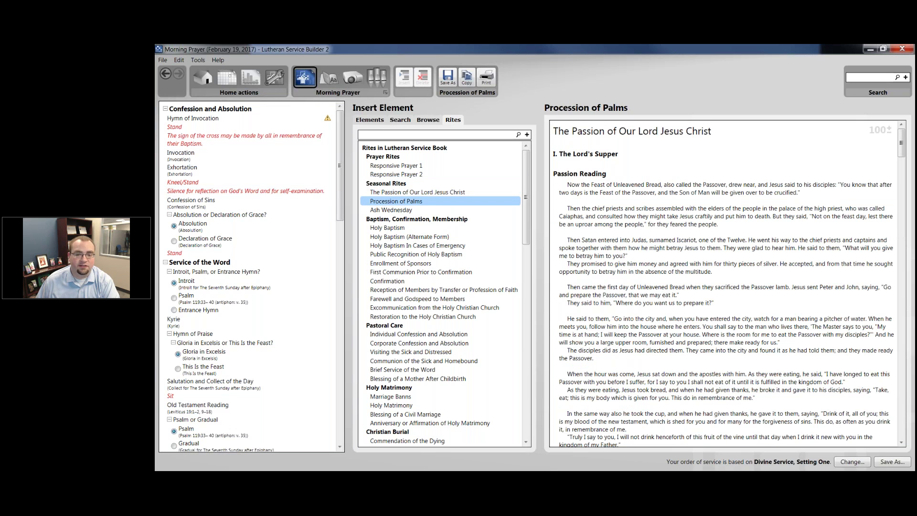
{"action": "left_click", "coordinate": [397, 210]}
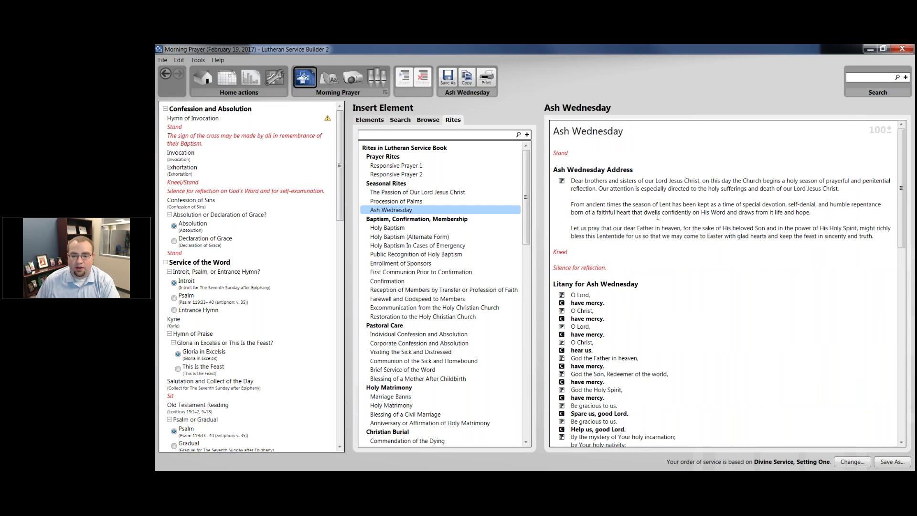
{"action": "scroll", "coordinate": [658, 216], "scroll_direction": "down", "scroll_amount": 10}
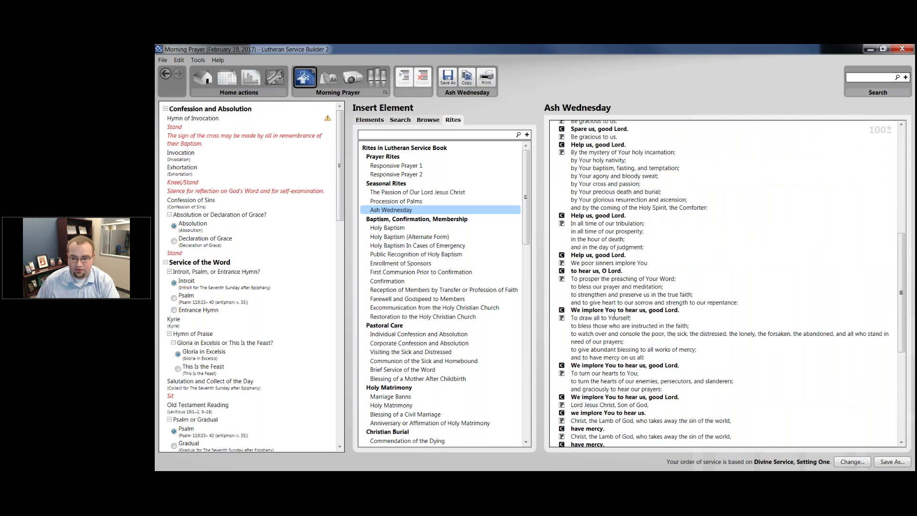
{"action": "scroll", "coordinate": [615, 315], "scroll_direction": "down", "scroll_amount": 2}
{"action": "left_click_drag", "start_coordinate": [888, 334], "coordinate": [901, 229]}
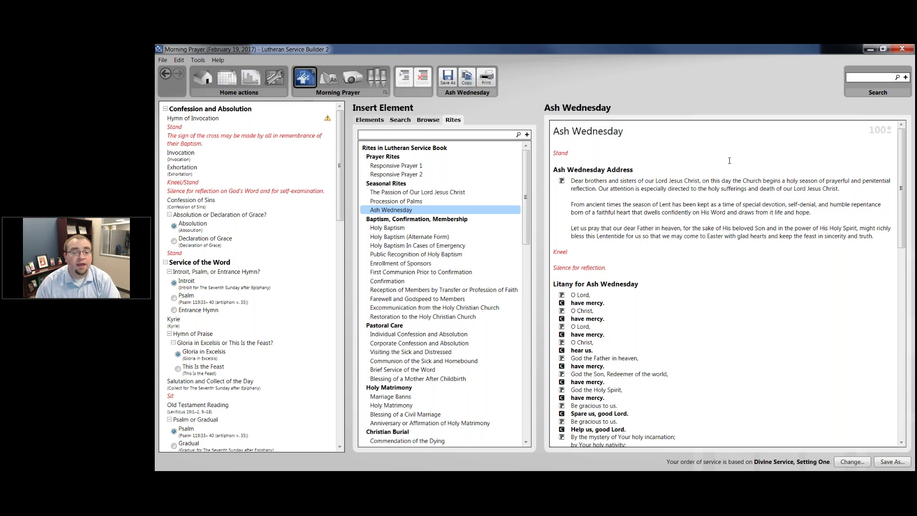
Step: Preview the rites Holy Baptism, Holy Baptism (Alternate Form) and Holy Baptism In Cases of Emergency
{"action": "left_click", "coordinate": [387, 228]}
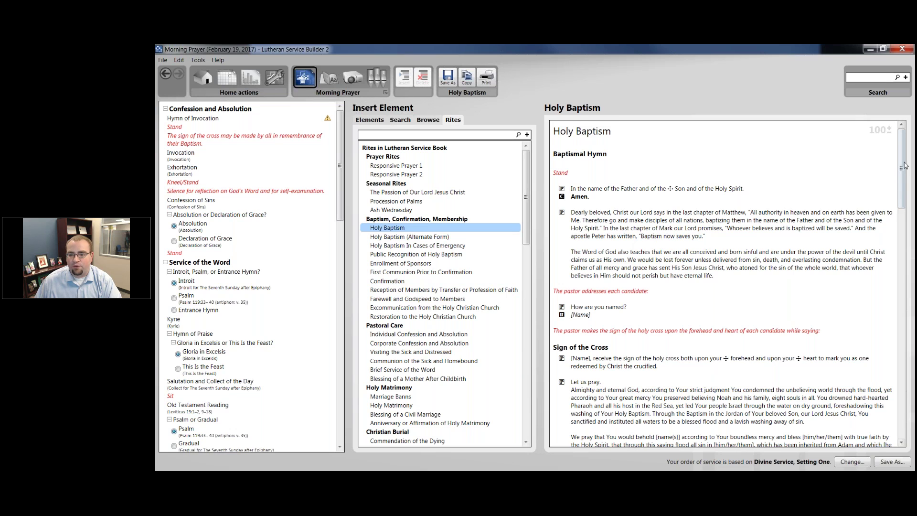
{"action": "scroll", "coordinate": [905, 166], "scroll_direction": "down", "scroll_amount": 3}
{"action": "scroll", "coordinate": [905, 166], "scroll_direction": "up", "scroll_amount": 3}
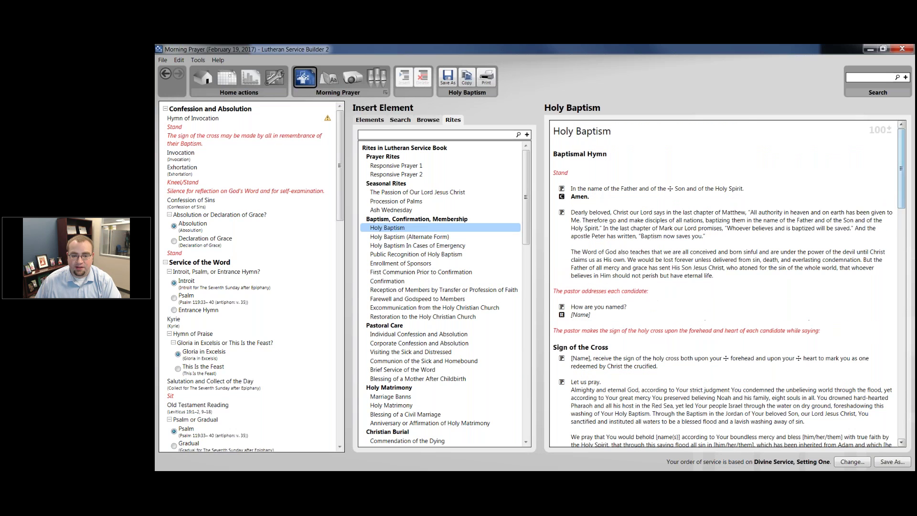
{"action": "left_click", "coordinate": [432, 237]}
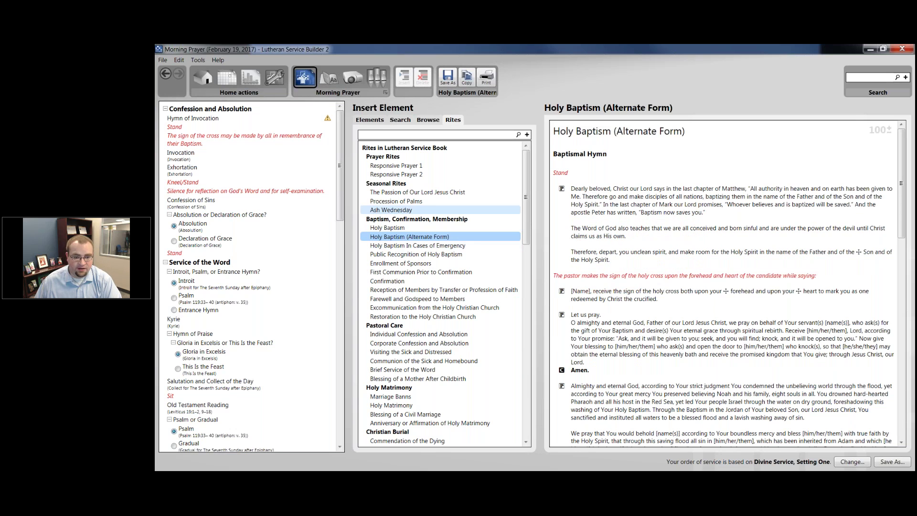
{"action": "left_click", "coordinate": [442, 244]}
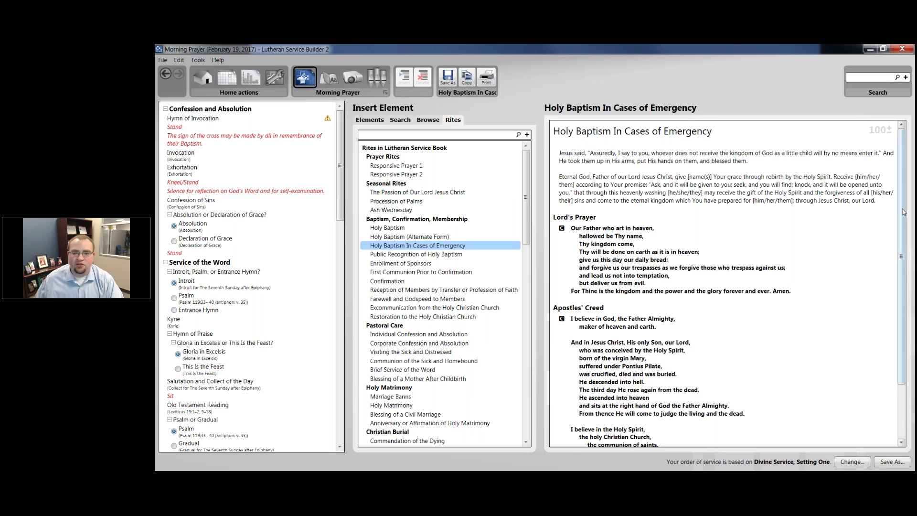
{"action": "mouse_move", "coordinate": [902, 208]}
{"action": "left_mouse_down"}
{"action": "mouse_move", "coordinate": [902, 235]}
{"action": "mouse_move", "coordinate": [902, 207]}
{"action": "left_mouse_up"}
Step: Insert the Holy Baptism rite directly after the Hymn of Invocation, including the entire contents of the rite
{"action": "left_click", "coordinate": [394, 229]}
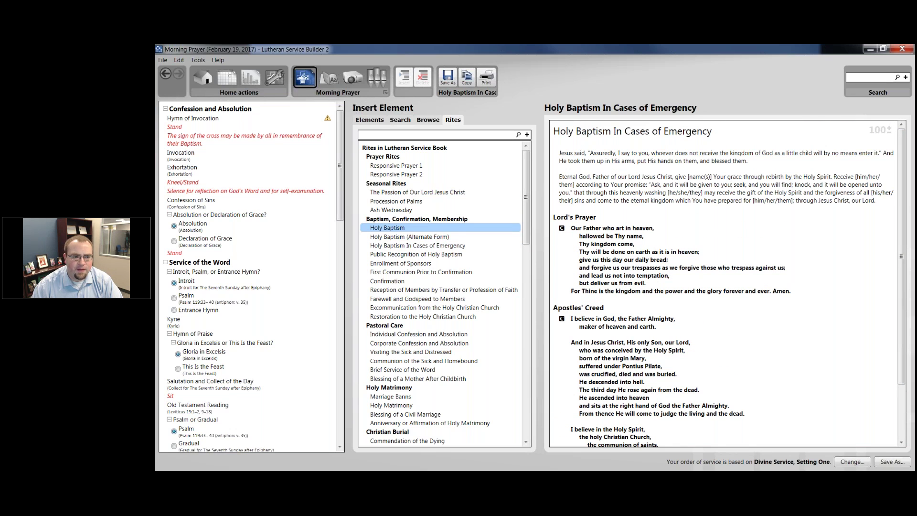
{"action": "left_click_drag", "start_coordinate": [395, 231], "coordinate": [198, 124]}
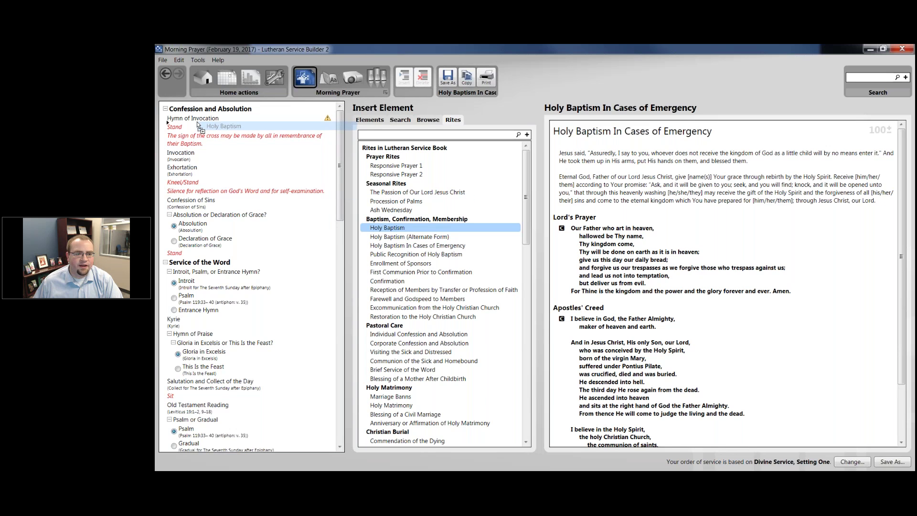
{"action": "left_click_drag", "start_coordinate": [198, 124], "coordinate": [198, 124]}
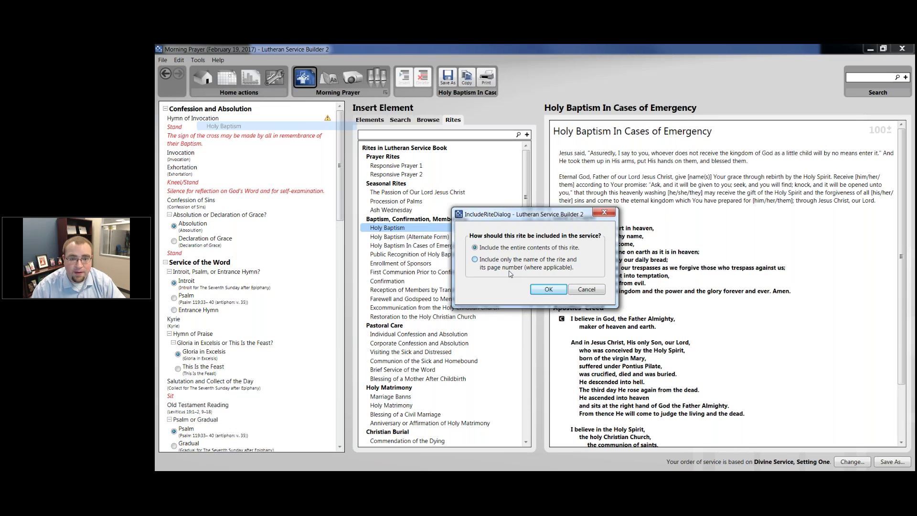
{"action": "left_click", "coordinate": [522, 260]}
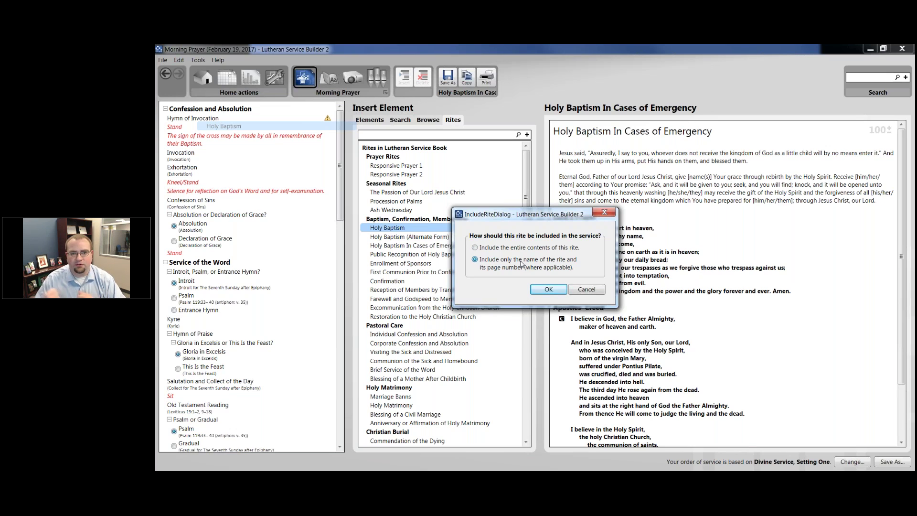
{"action": "left_click", "coordinate": [532, 248]}
{"action": "left_click", "coordinate": [541, 290]}
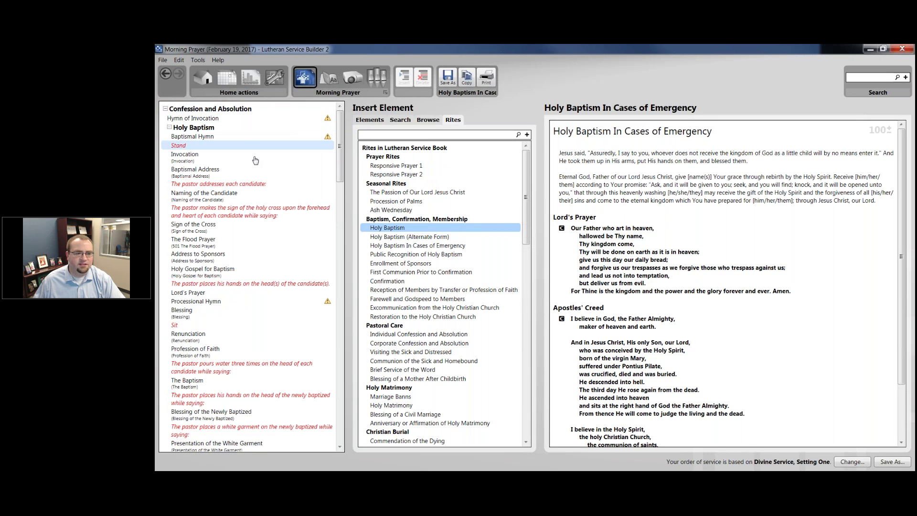
Step: Move the Holy Baptism section to the start of the service, ahead of Confession and Absolution, and check the resulting order
{"action": "left_click_drag", "start_coordinate": [194, 127], "coordinate": [184, 111]}
{"action": "left_click", "coordinate": [195, 124]}
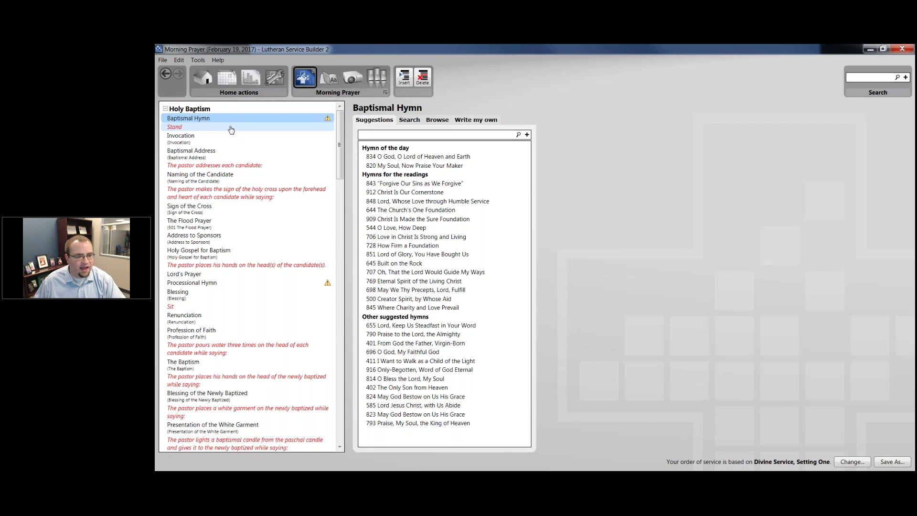
{"action": "scroll", "coordinate": [234, 200], "scroll_direction": "down", "scroll_amount": 5}
{"action": "scroll", "coordinate": [235, 199], "scroll_direction": "down", "scroll_amount": 8}
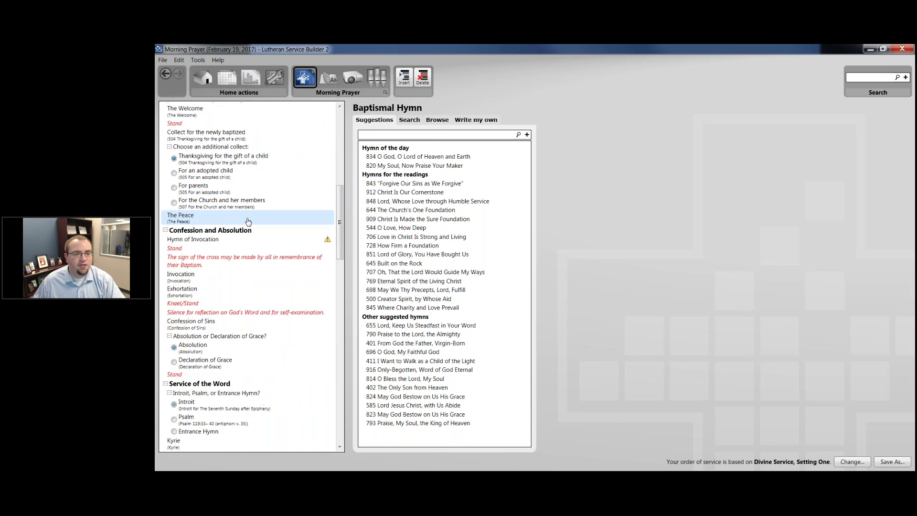
{"action": "scroll", "coordinate": [226, 277], "scroll_direction": "down", "scroll_amount": 5}
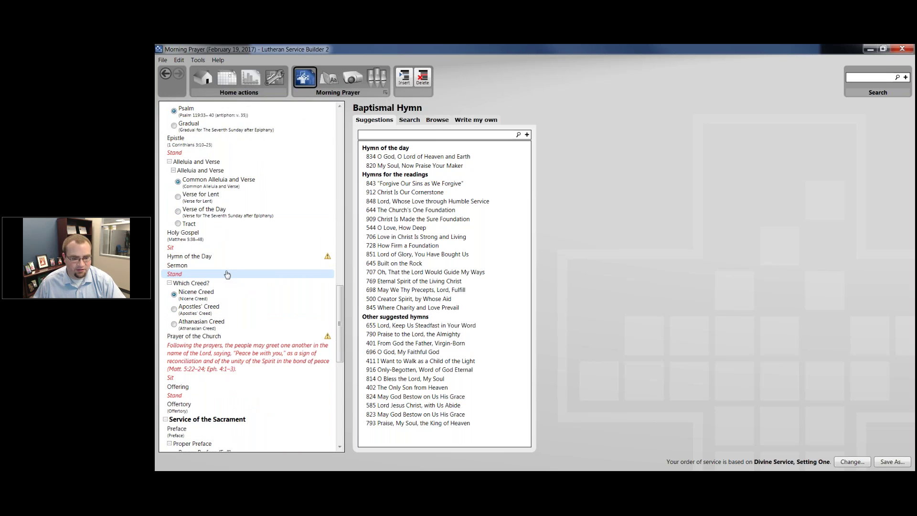
{"action": "scroll", "coordinate": [226, 276], "scroll_direction": "up", "scroll_amount": 15}
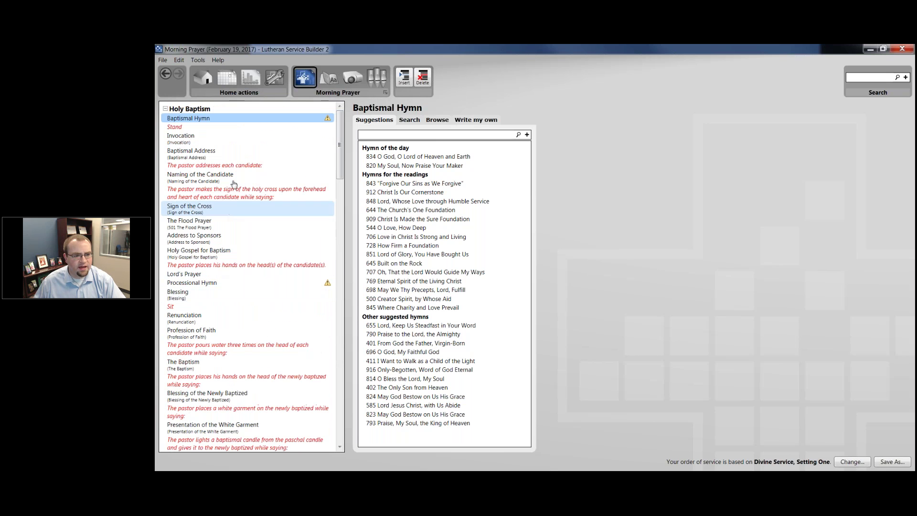
Step: Review the texts of the Holy Baptism elements from the opening Stand rubric and Invocation through the Holy Gospel for Baptism
{"action": "left_click", "coordinate": [209, 127]}
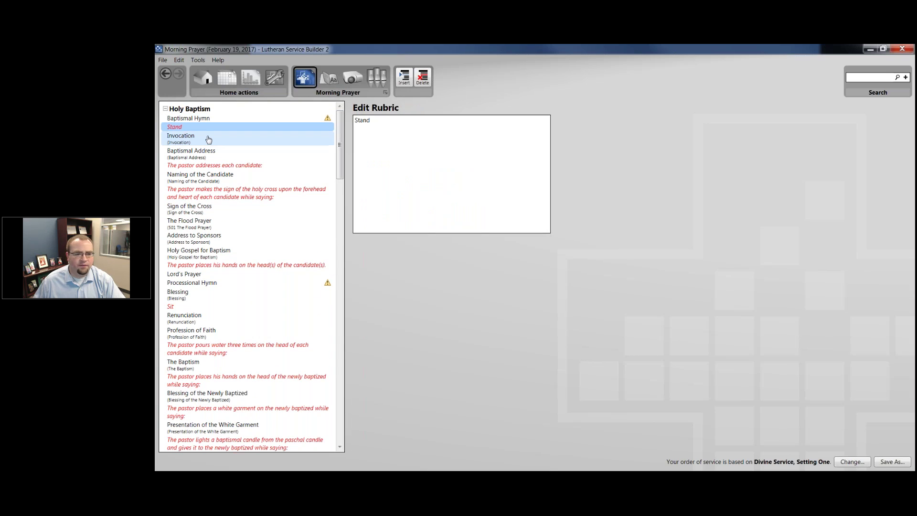
{"action": "left_click", "coordinate": [209, 139]}
{"action": "left_click", "coordinate": [207, 154]}
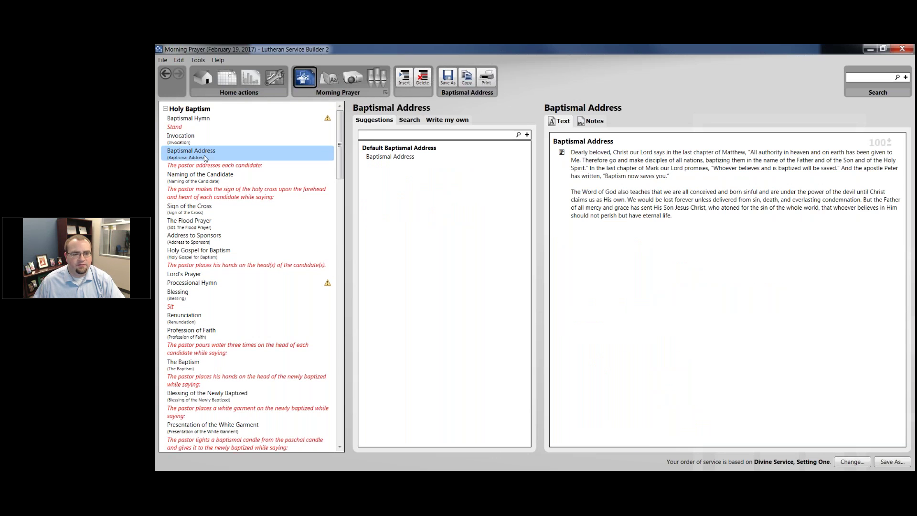
{"action": "left_click", "coordinate": [225, 177]}
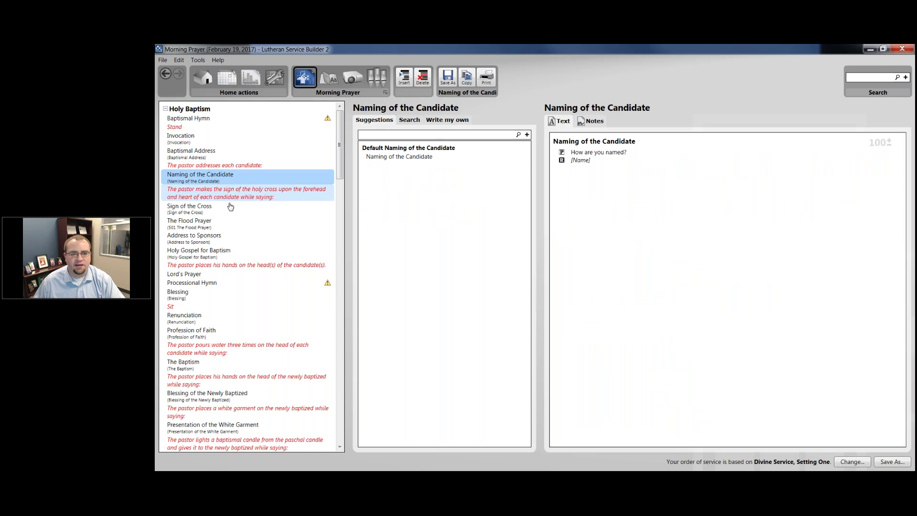
{"action": "left_click", "coordinate": [233, 209]}
{"action": "left_click", "coordinate": [232, 226]}
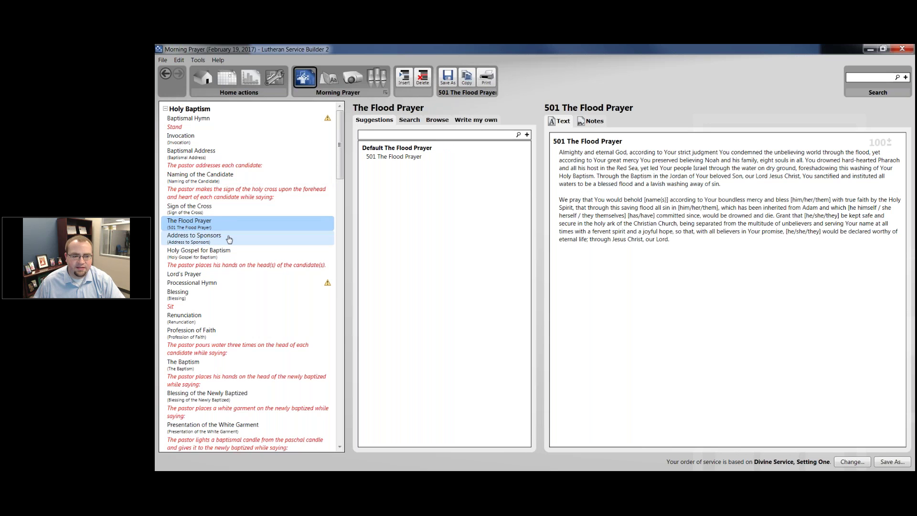
{"action": "left_click", "coordinate": [229, 238]}
{"action": "left_click", "coordinate": [224, 252]}
{"action": "scroll", "coordinate": [220, 262], "scroll_direction": "down", "scroll_amount": 8}
{"action": "scroll", "coordinate": [217, 268], "scroll_direction": "up", "scroll_amount": 8}
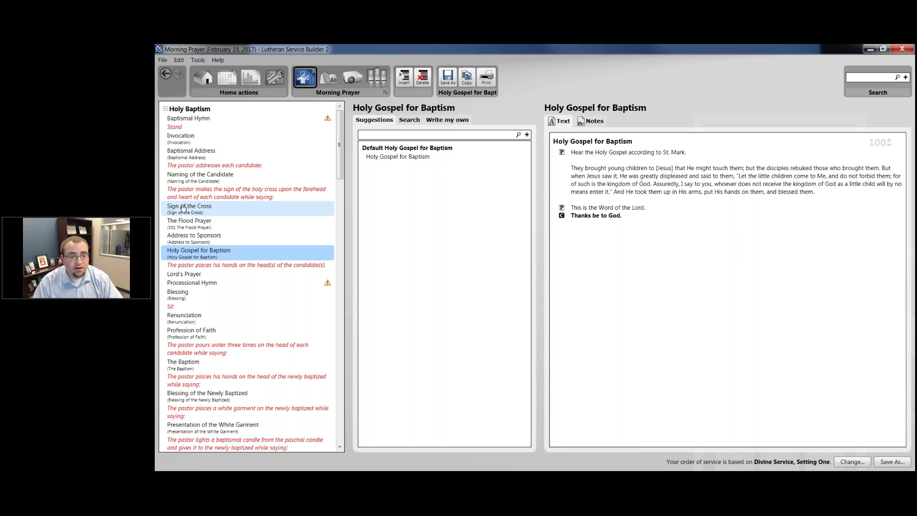
Step: Delete the Which Creed? group that follows the Sermon in the Service of the Word
{"action": "scroll", "coordinate": [215, 307], "scroll_direction": "down", "scroll_amount": 1}
{"action": "scroll", "coordinate": [215, 307], "scroll_direction": "down", "scroll_amount": 8}
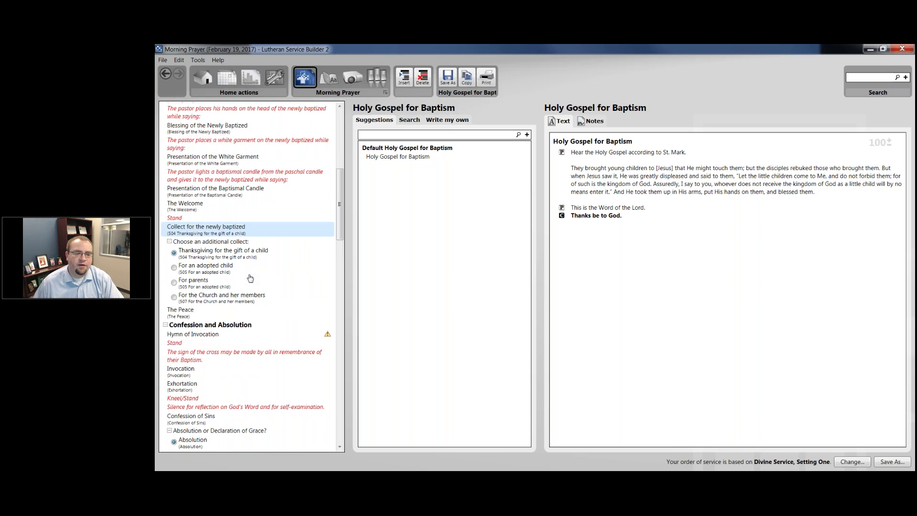
{"action": "scroll", "coordinate": [250, 279], "scroll_direction": "down", "scroll_amount": 1}
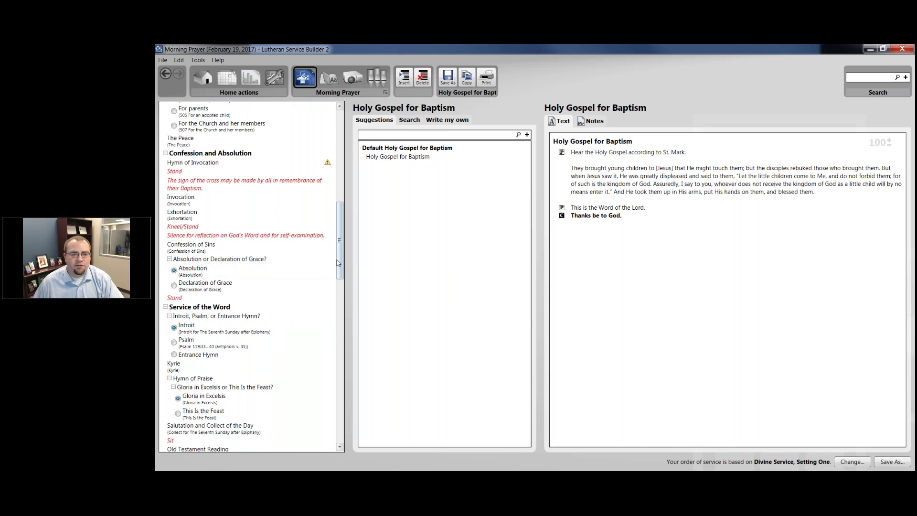
{"action": "left_click_drag", "start_coordinate": [340, 254], "coordinate": [340, 162]}
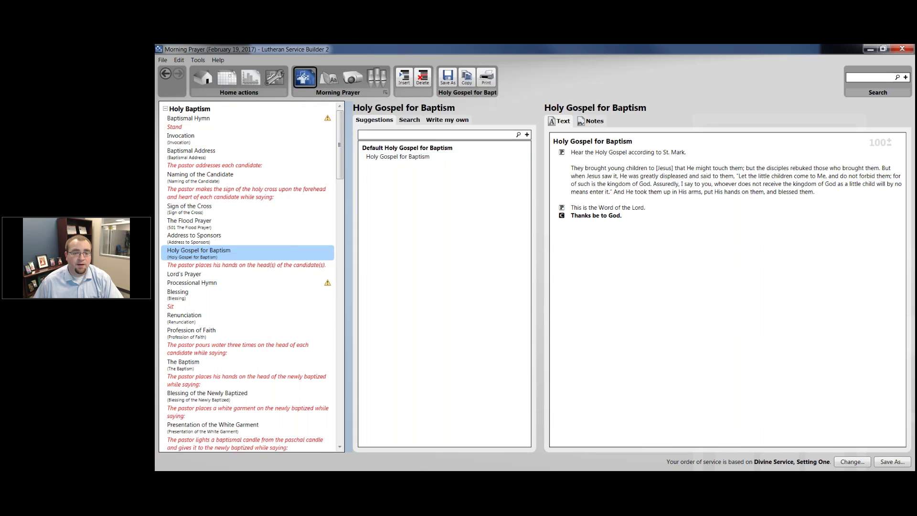
{"action": "left_click_drag", "start_coordinate": [340, 146], "coordinate": [329, 287]}
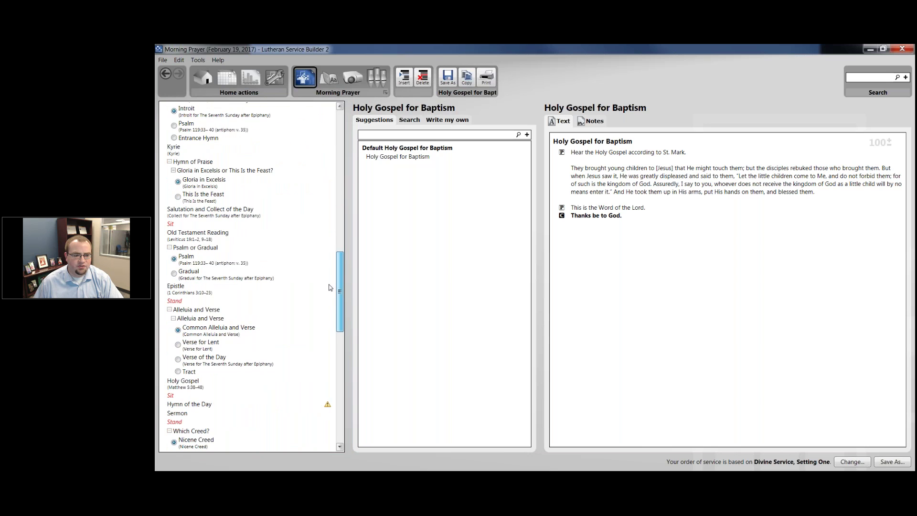
{"action": "scroll", "coordinate": [215, 287], "scroll_direction": "down", "scroll_amount": 6}
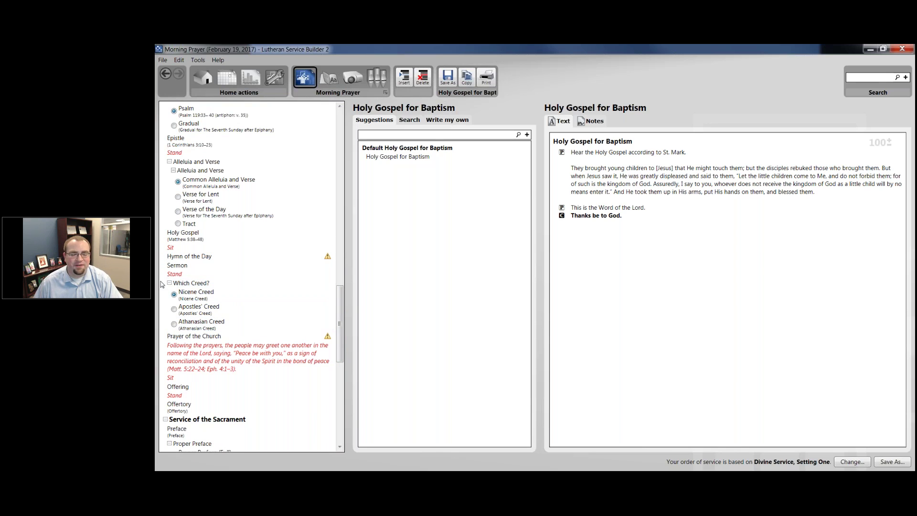
{"action": "left_click", "coordinate": [185, 284]}
{"action": "right_click", "coordinate": [201, 285]}
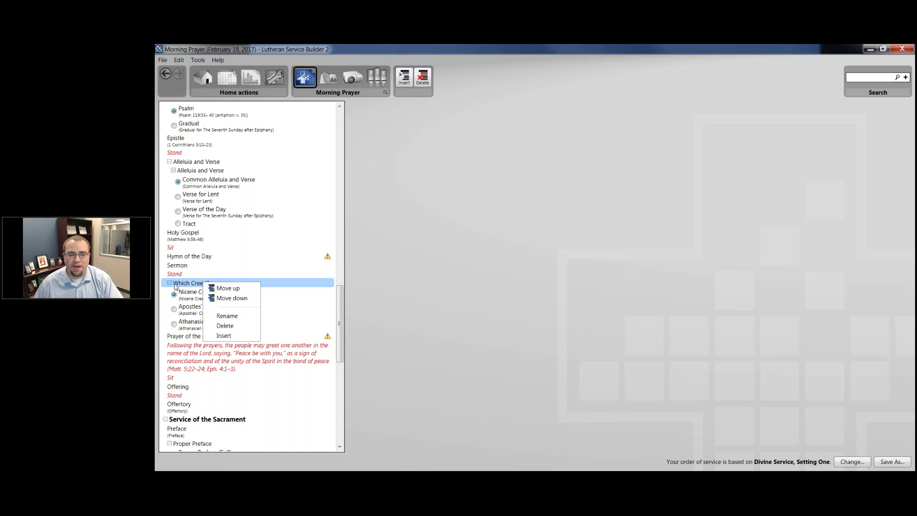
{"action": "left_click", "coordinate": [217, 326]}
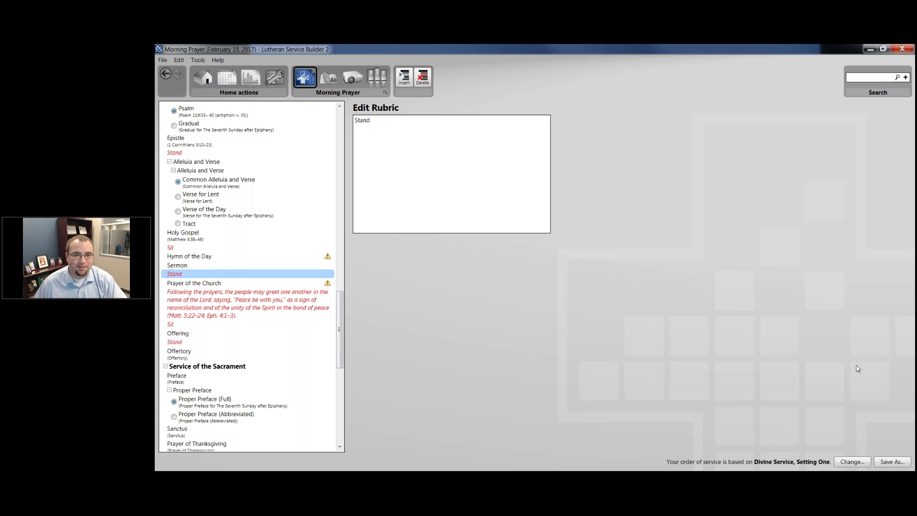
Step: Review the remaining service outline through the Service of the Sacrament, and recheck the Holy Baptism and Confession and Absolution sections
{"action": "left_click_drag", "start_coordinate": [343, 328], "coordinate": [312, 364]}
{"action": "scroll", "coordinate": [311, 365], "scroll_direction": "down", "scroll_amount": 4}
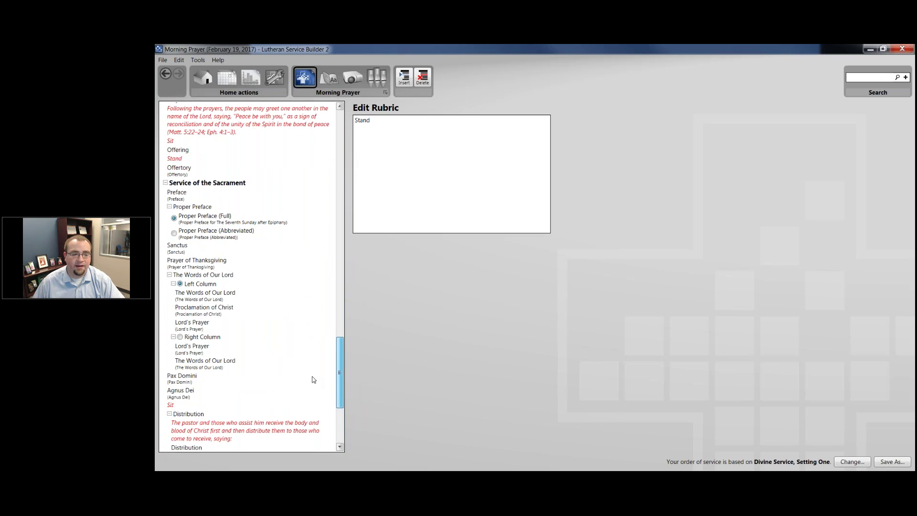
{"action": "scroll", "coordinate": [324, 393], "scroll_direction": "down", "scroll_amount": 1}
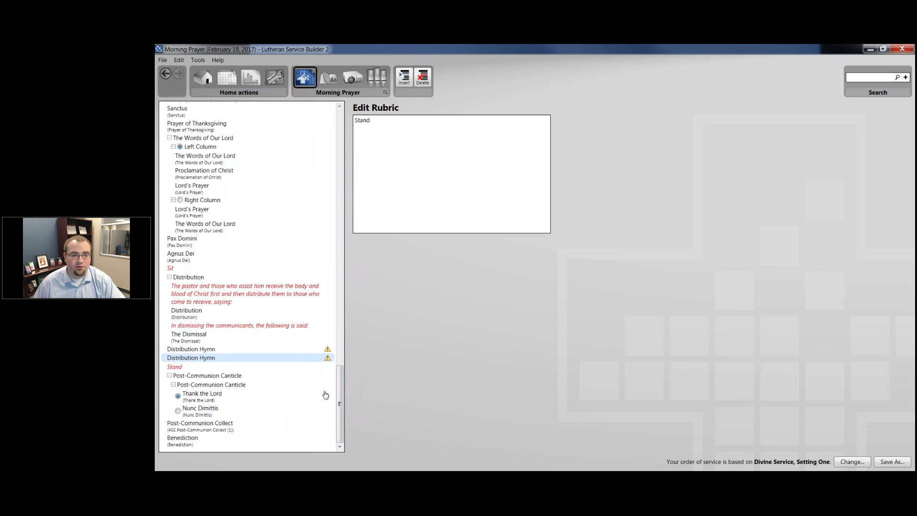
{"action": "scroll", "coordinate": [271, 226], "scroll_direction": "up", "scroll_amount": 3}
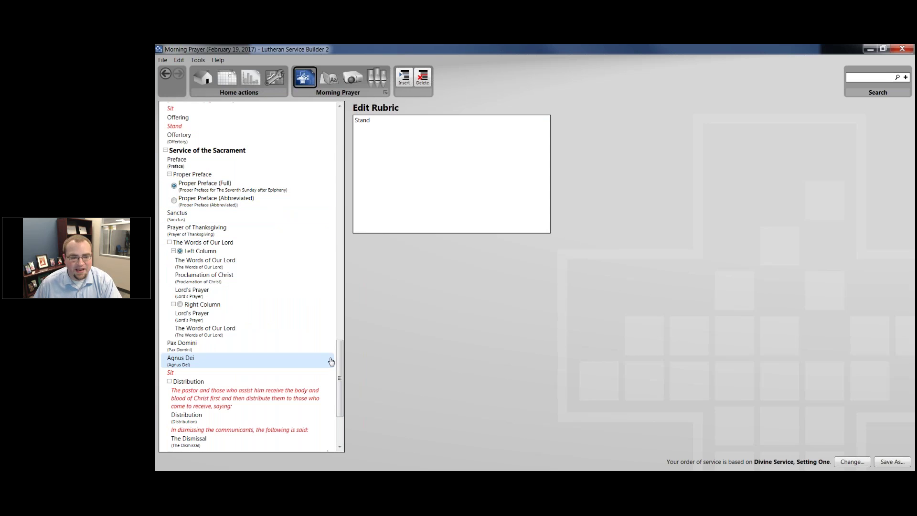
{"action": "scroll", "coordinate": [341, 320], "scroll_direction": "up", "scroll_amount": 2}
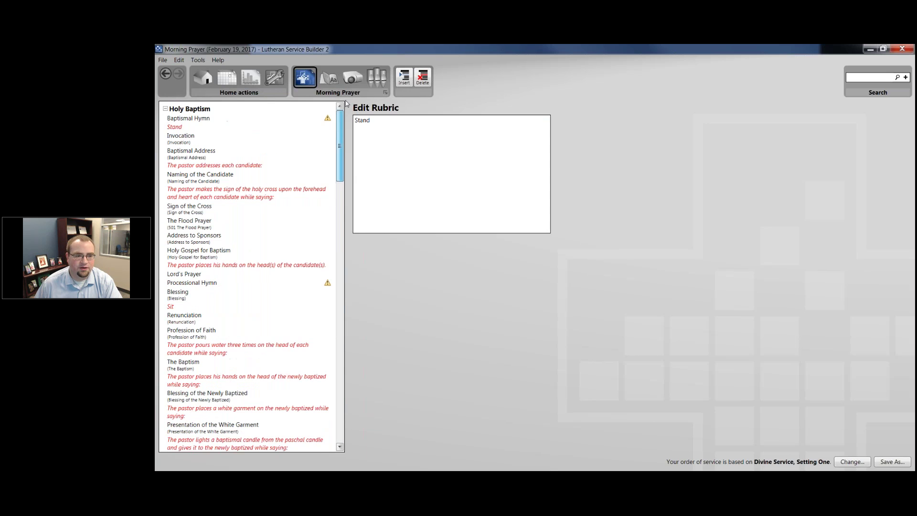
{"action": "scroll", "coordinate": [242, 154], "scroll_direction": "down", "scroll_amount": 10}
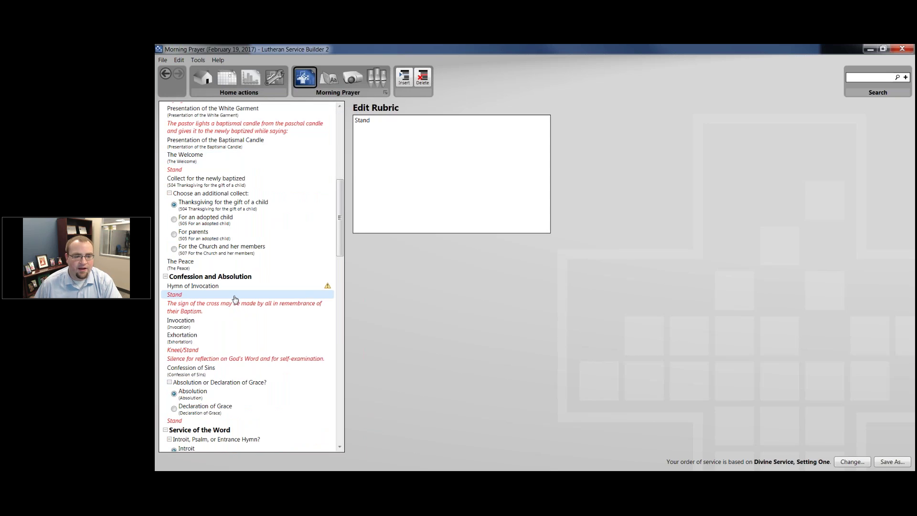
{"action": "scroll", "coordinate": [230, 211], "scroll_direction": "up", "scroll_amount": 5}
{"action": "scroll", "coordinate": [230, 211], "scroll_direction": "up", "scroll_amount": 2}
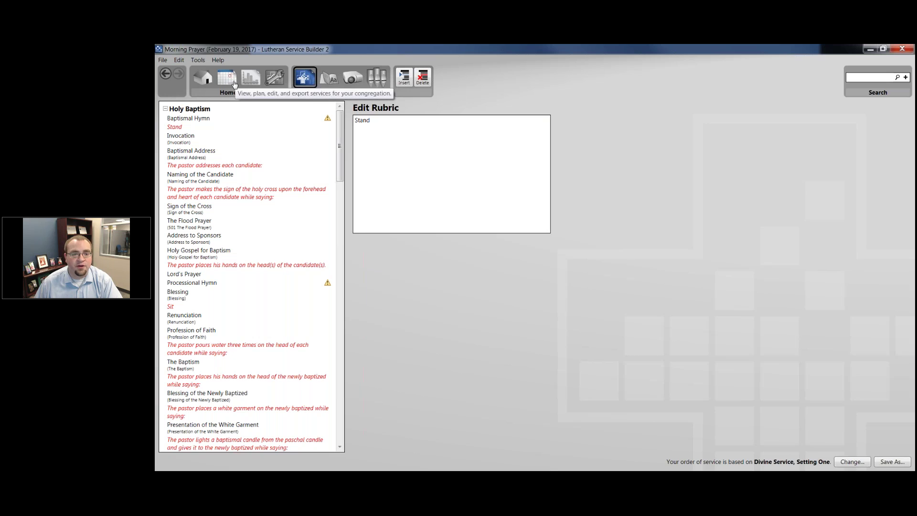
Step: Create another Seventh Sunday after Epiphany service on February 19, 2017, and preview the Holy Baptism order without applying it
{"action": "left_click", "coordinate": [236, 91]}
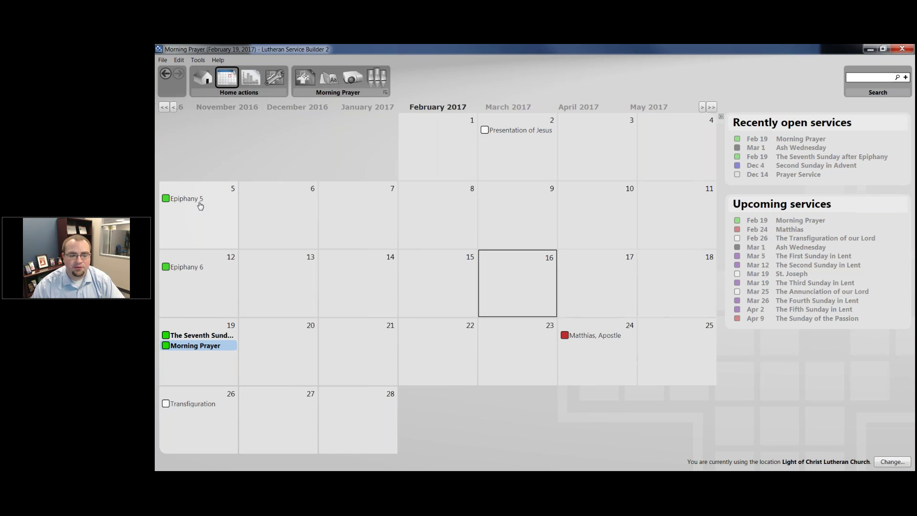
{"action": "left_click", "coordinate": [219, 371]}
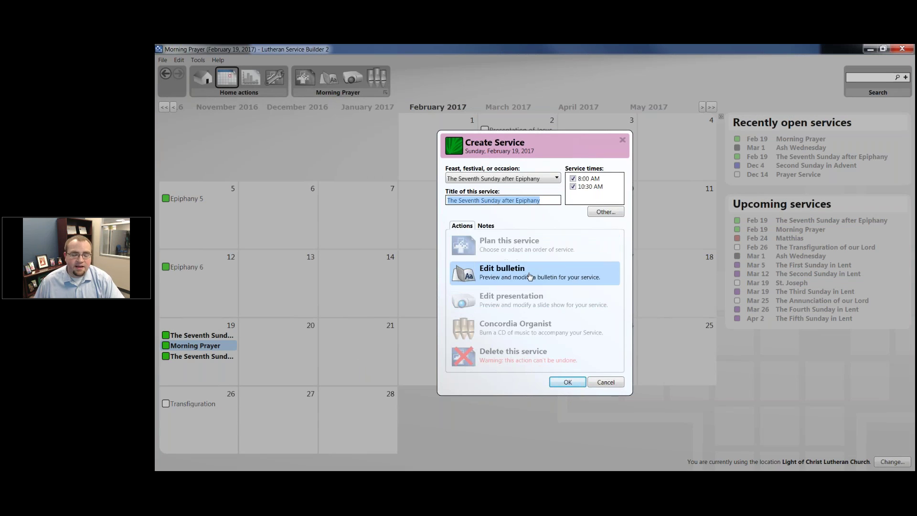
{"action": "left_click", "coordinate": [538, 249]}
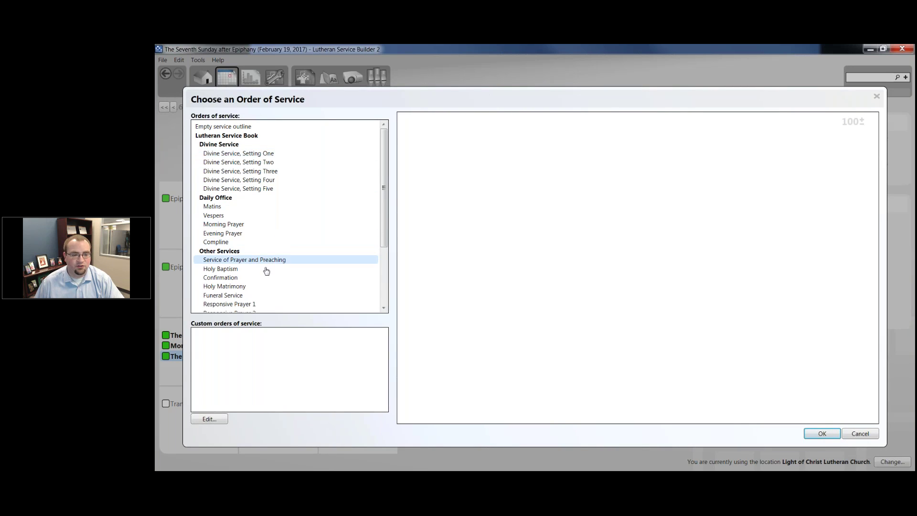
{"action": "left_click", "coordinate": [230, 270]}
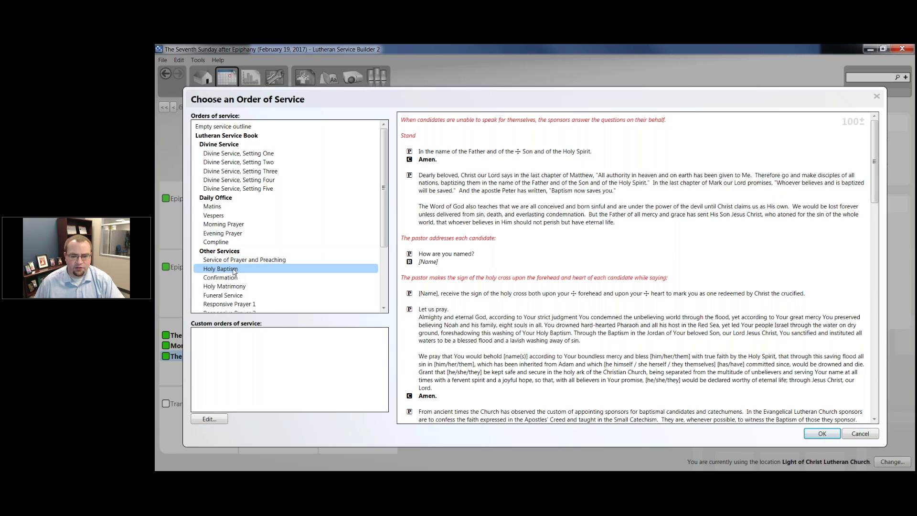
{"action": "left_click", "coordinate": [845, 431]}
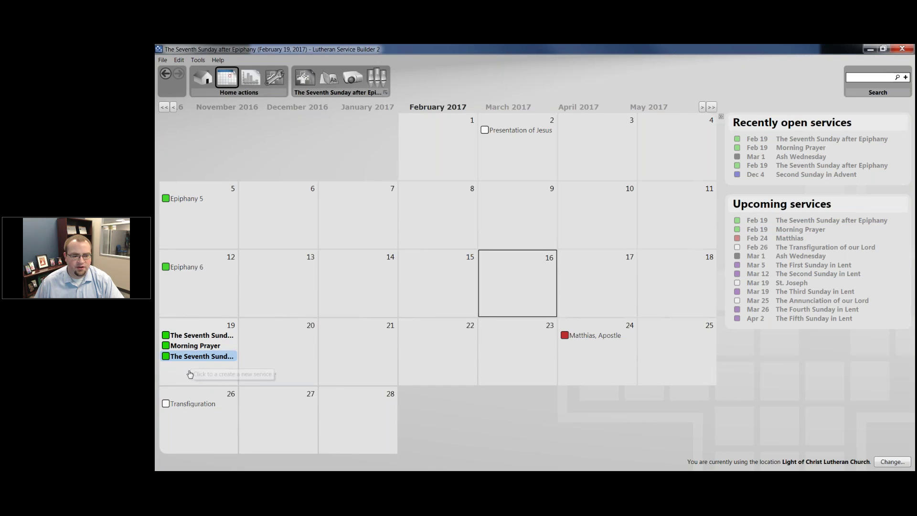
Step: Create a new service on February 19, 2017 with the occasion set to None and the title Baptism
{"action": "left_click", "coordinate": [190, 374]}
{"action": "left_click", "coordinate": [477, 178]}
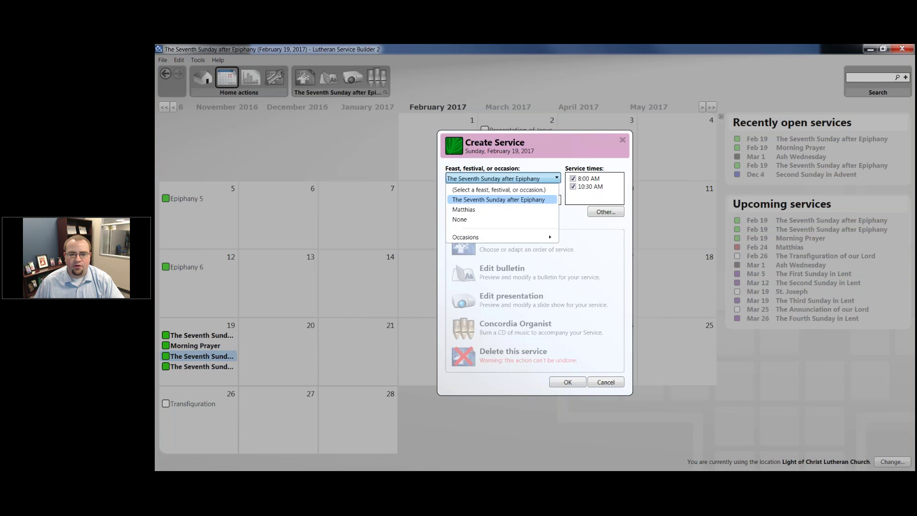
{"action": "mouse_move", "coordinate": [473, 240]}
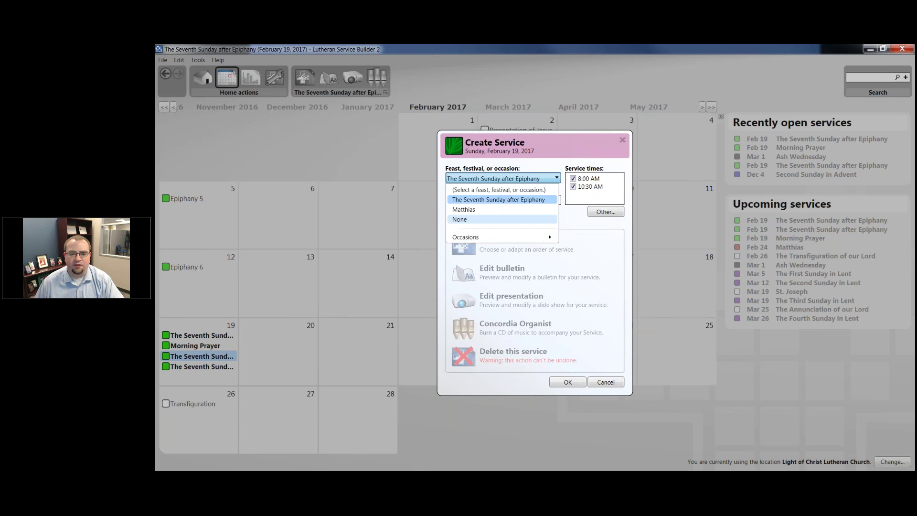
{"action": "left_click", "coordinate": [483, 220]}
{"action": "key", "text": "Tab"}
{"action": "type", "text": "Baptism"}
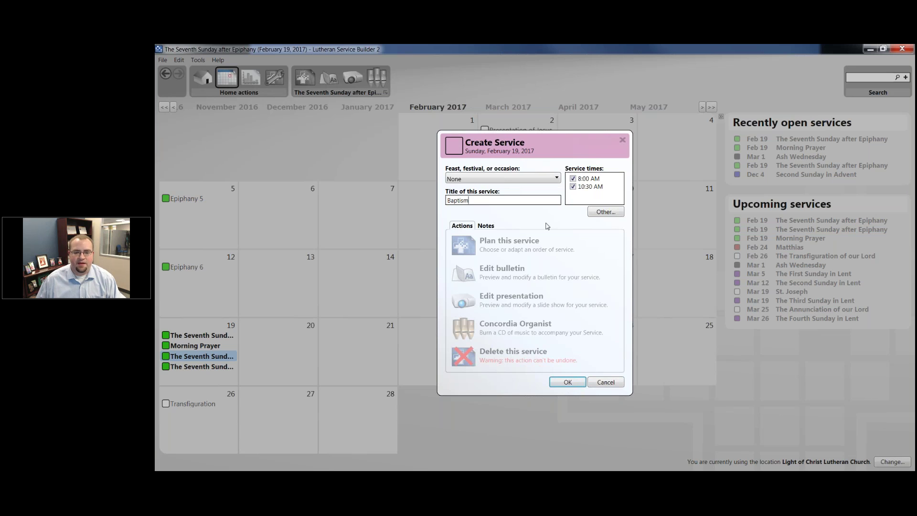
Step: Base the Baptism service on the Holy Baptism order of service, and view its Baptismal Address and Naming of the Candidate
{"action": "left_click", "coordinate": [531, 240]}
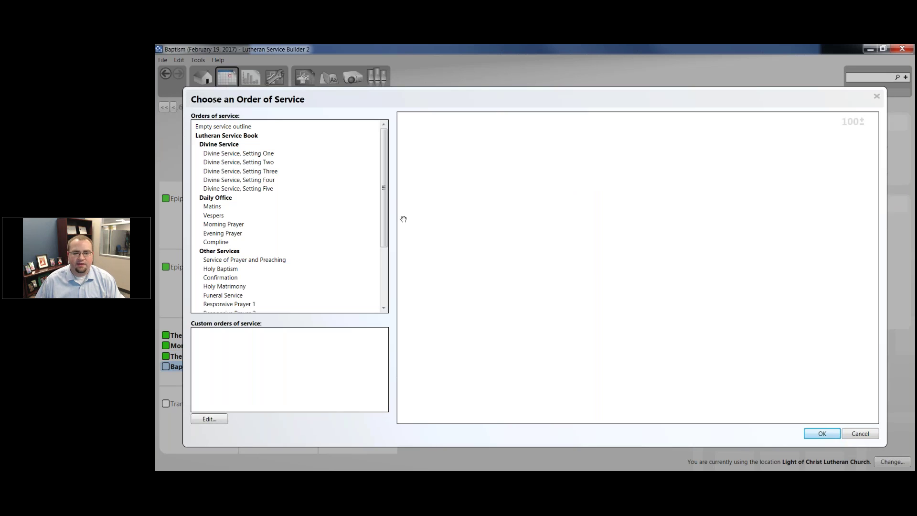
{"action": "left_click", "coordinate": [221, 269]}
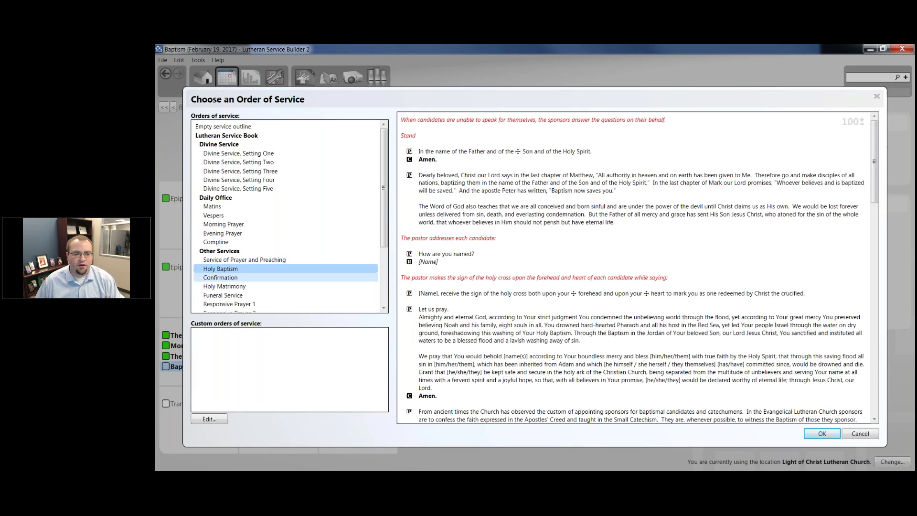
{"action": "left_click", "coordinate": [821, 433]}
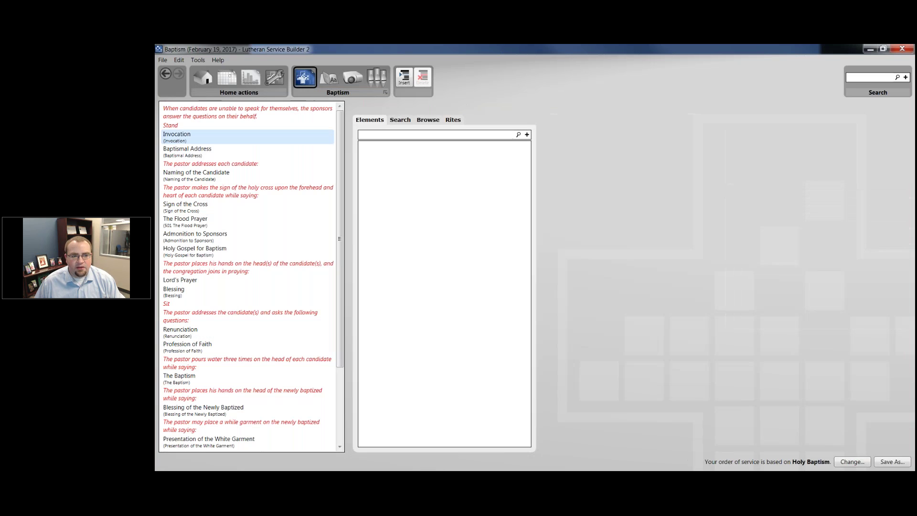
{"action": "left_click", "coordinate": [252, 152]}
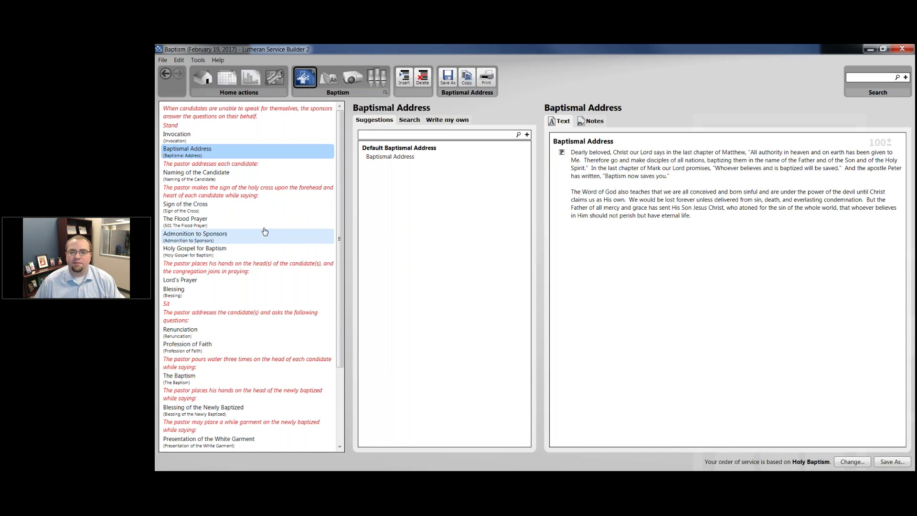
{"action": "left_click", "coordinate": [254, 178]}
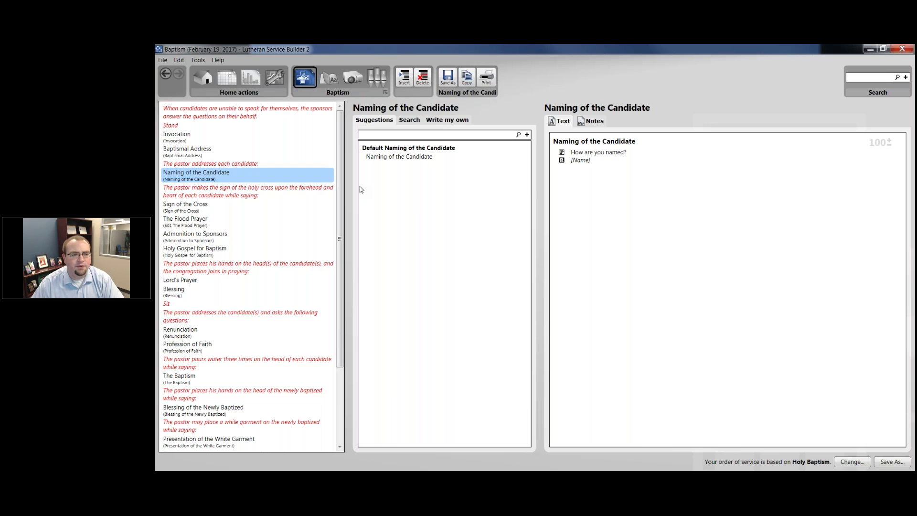
Step: Review the Baptismal Address text and the rest of the Baptism service outline through The Peace
{"action": "key", "text": "Up"}
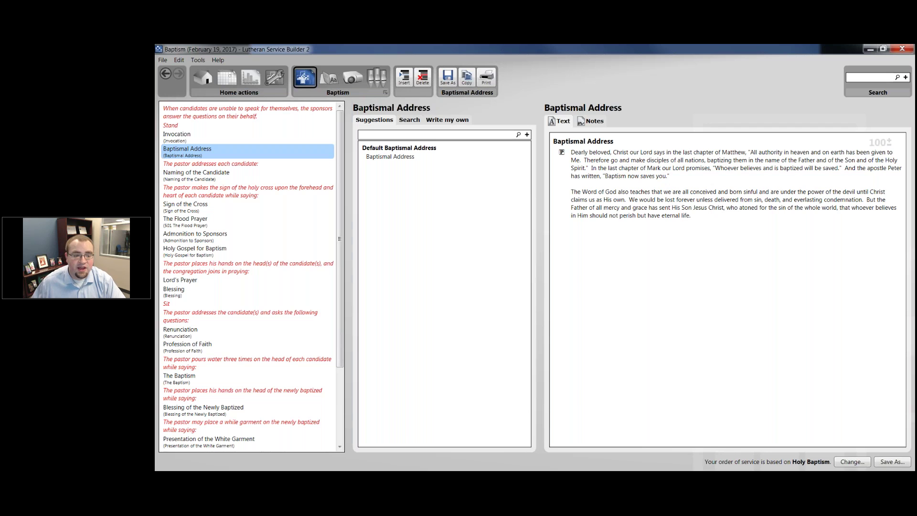
{"action": "scroll", "coordinate": [255, 413], "scroll_direction": "down", "scroll_amount": 4}
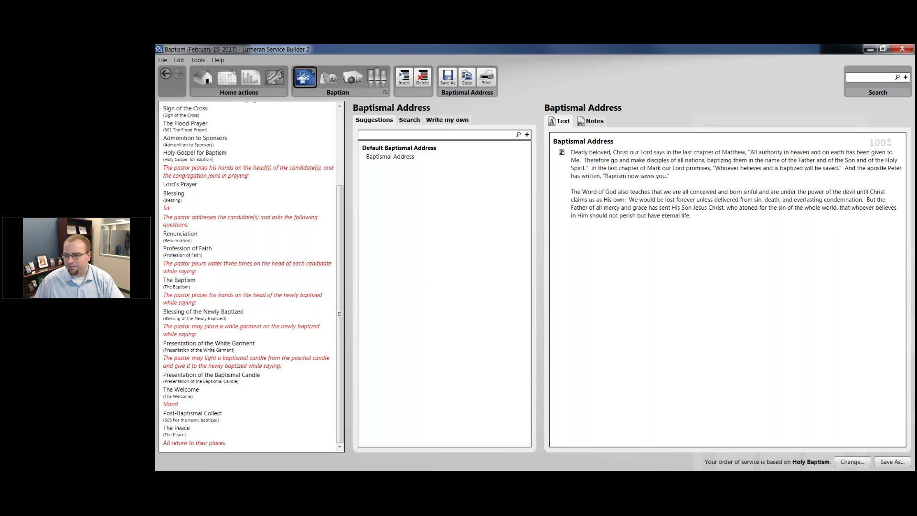
Step: Switch to the slide presentation, advance the Examples slide to Holy Matrimony, and return to Lutheran Service Builder
{"action": "key", "text": "alt+Tab"}
{"action": "key", "text": "Right"}
{"action": "key", "text": "Right"}
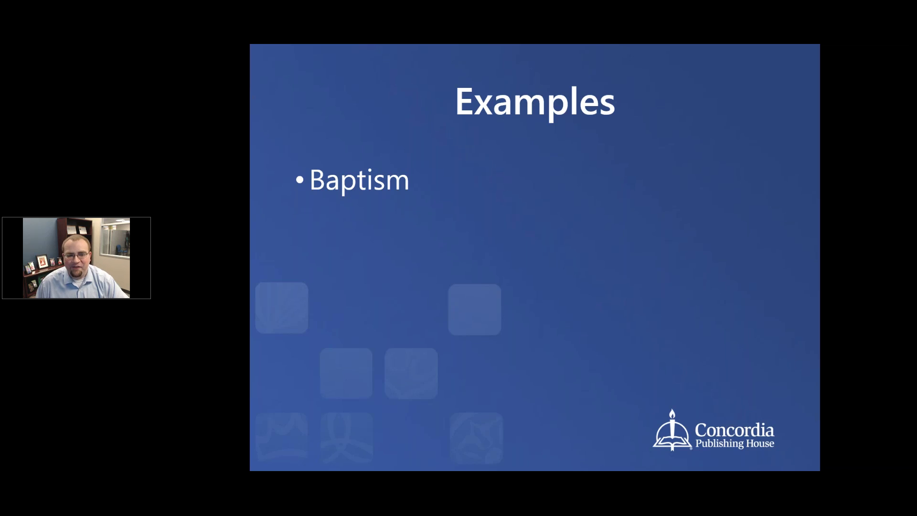
{"action": "key", "text": "Right"}
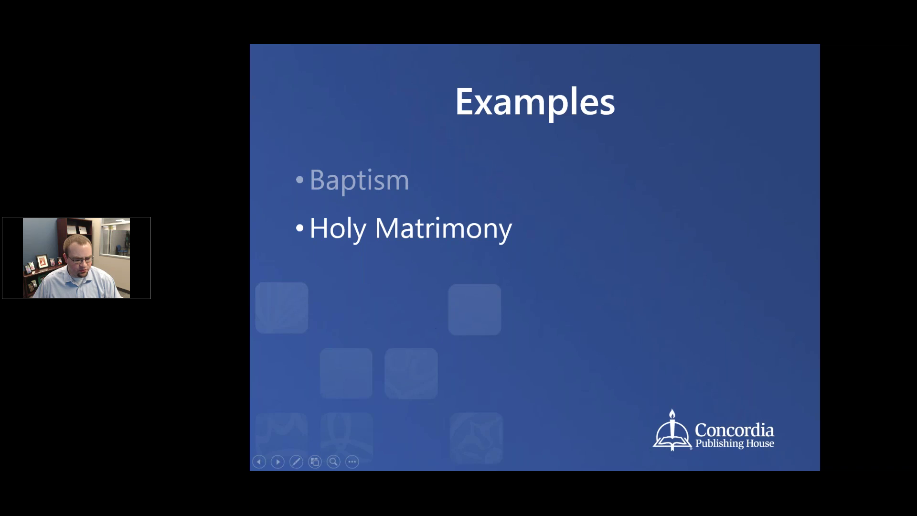
{"action": "key", "text": "alt+Tab"}
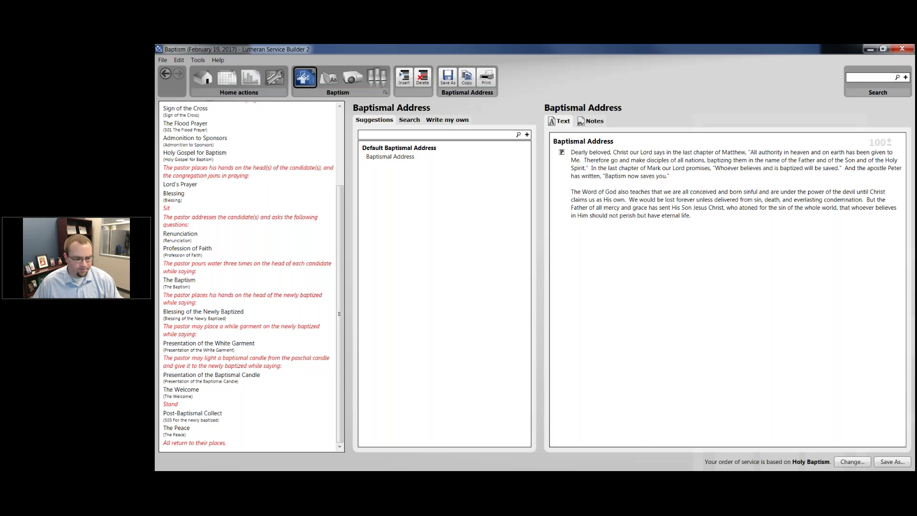
Step: Create a service on February 25, 2017 with the occasion Wedding, and add "of" and the couple's names to its title
{"action": "left_click", "coordinate": [227, 81]}
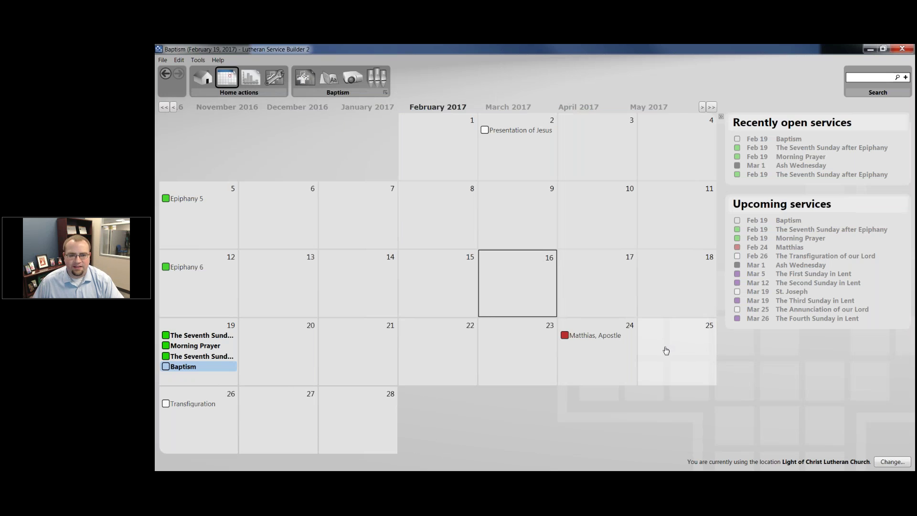
{"action": "double_click", "coordinate": [653, 357]}
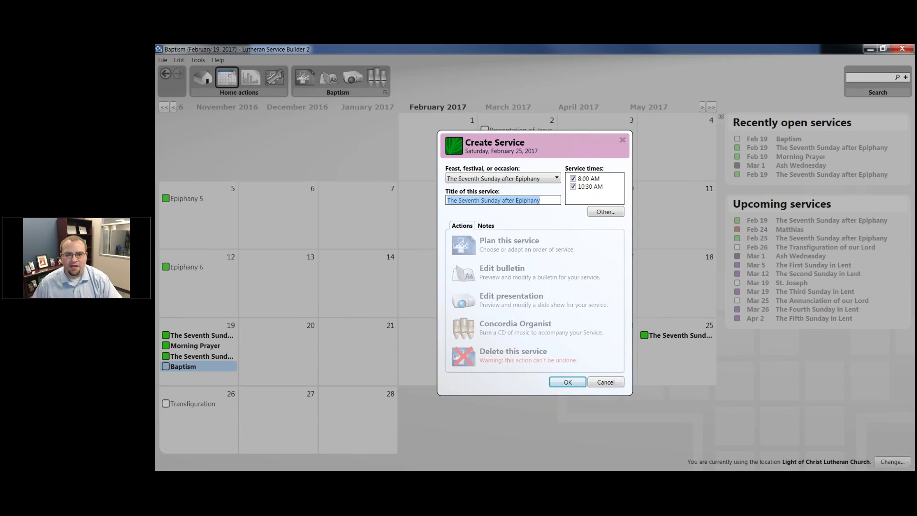
{"action": "left_click", "coordinate": [555, 178]}
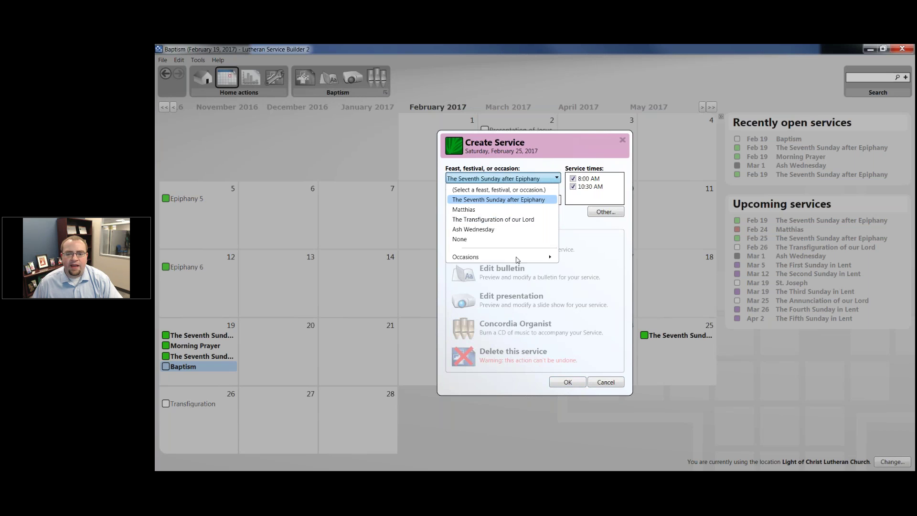
{"action": "mouse_move", "coordinate": [518, 260]}
{"action": "left_click", "coordinate": [578, 259]}
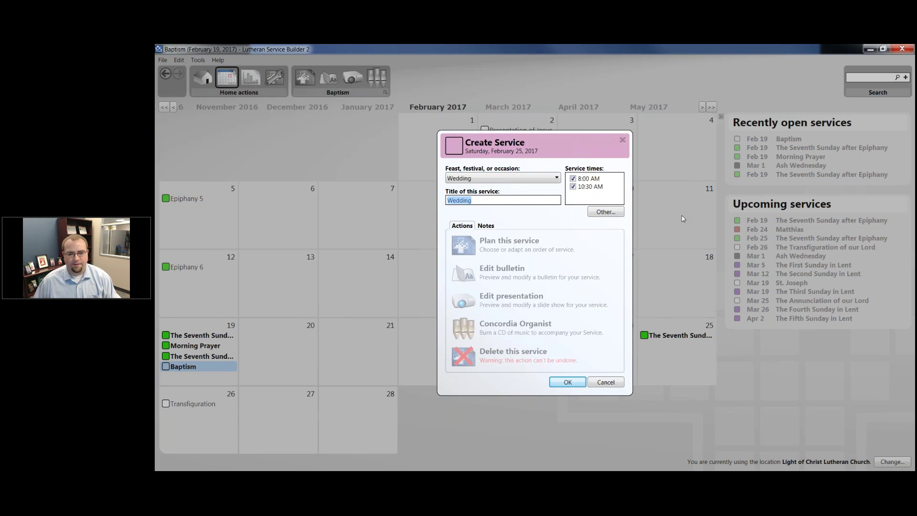
{"action": "key", "text": "End"}
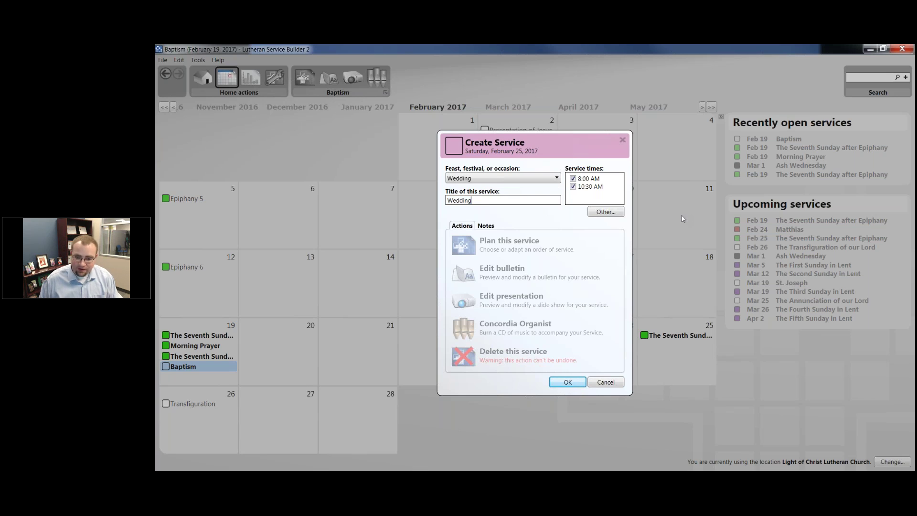
{"action": "type", "text": "of John Smith and Jane Doe"}
Step: Plan the wedding service using the Holy Matrimony order of service
{"action": "left_click", "coordinate": [511, 244]}
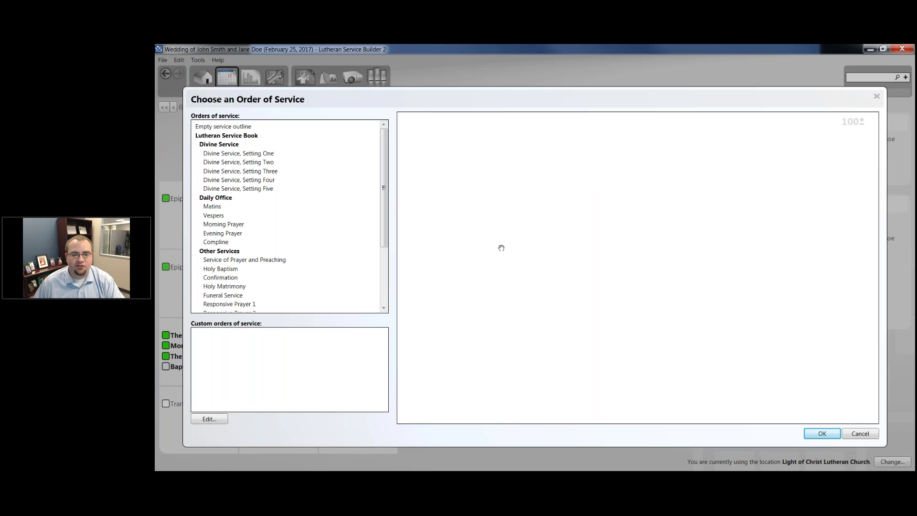
{"action": "scroll", "coordinate": [286, 259], "scroll_direction": "down", "scroll_amount": 1}
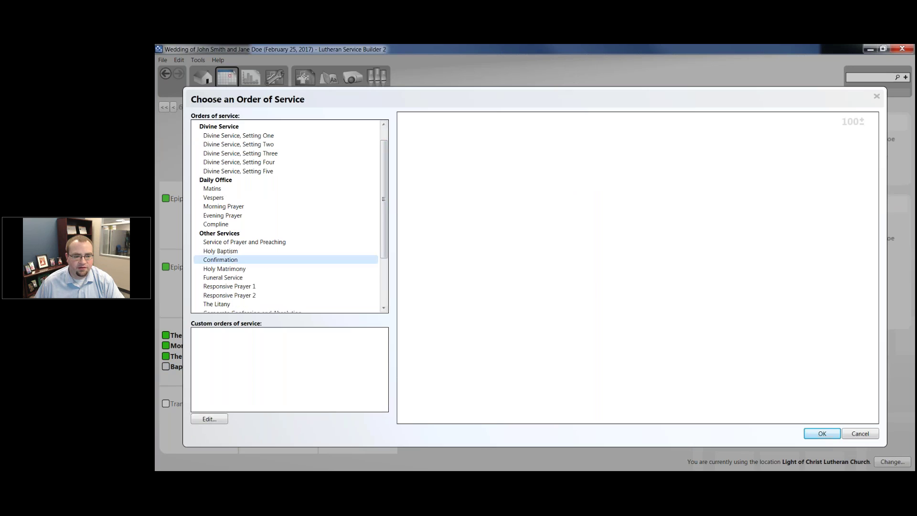
{"action": "left_click", "coordinate": [234, 269]}
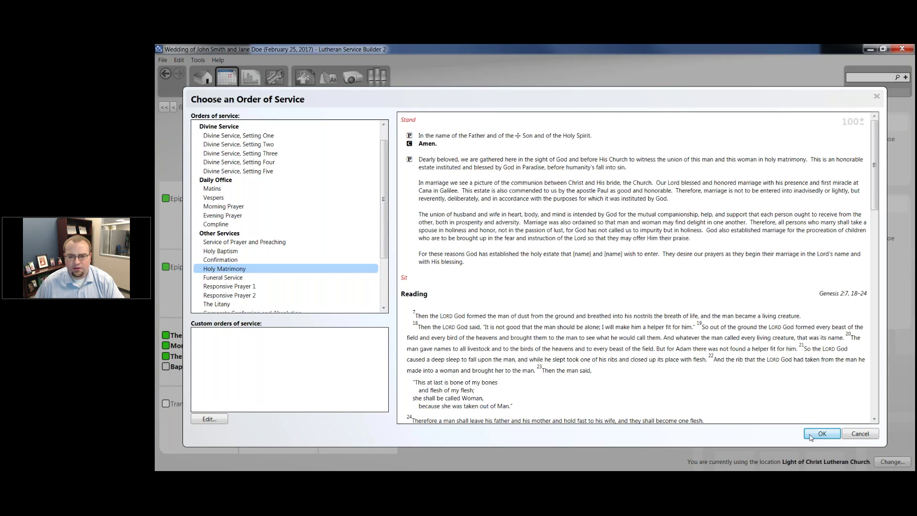
{"action": "left_click", "coordinate": [812, 435]}
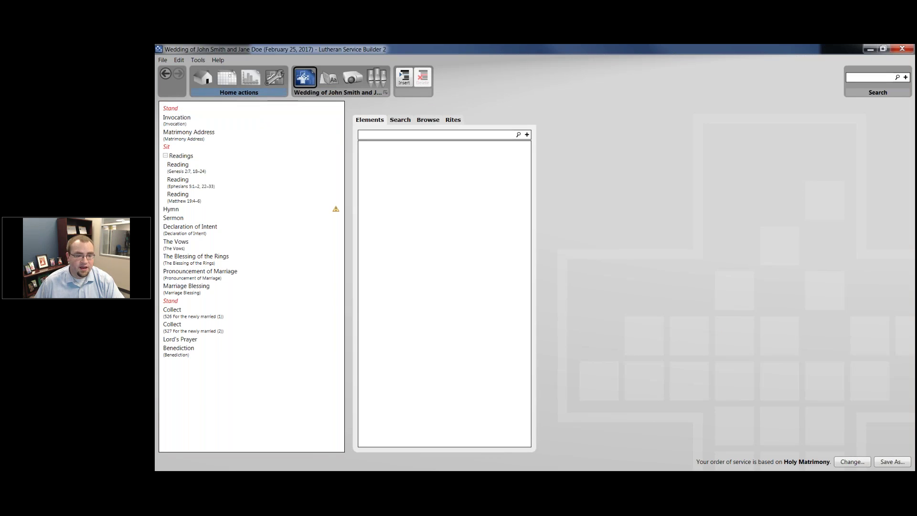
Step: View the wedding service's Invocation and Matrimony Address texts and its hymn suggestions
{"action": "left_click", "coordinate": [298, 127]}
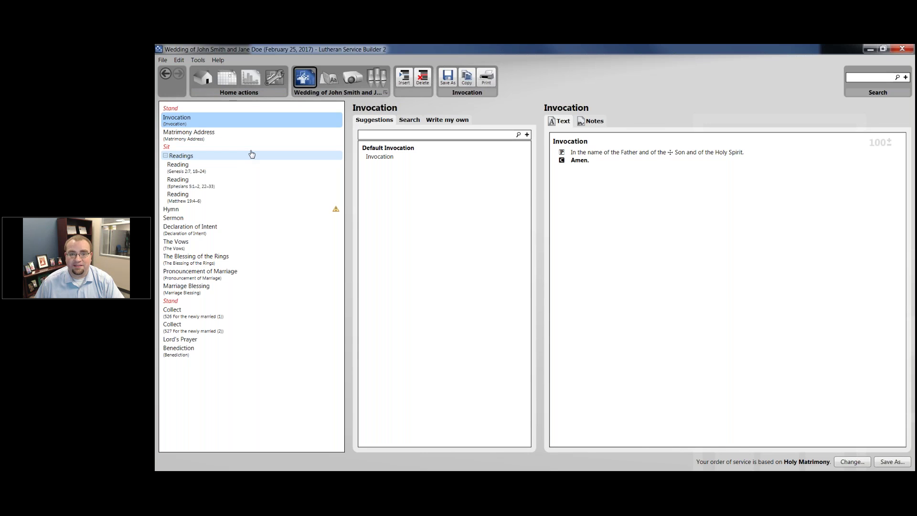
{"action": "left_click", "coordinate": [248, 135]}
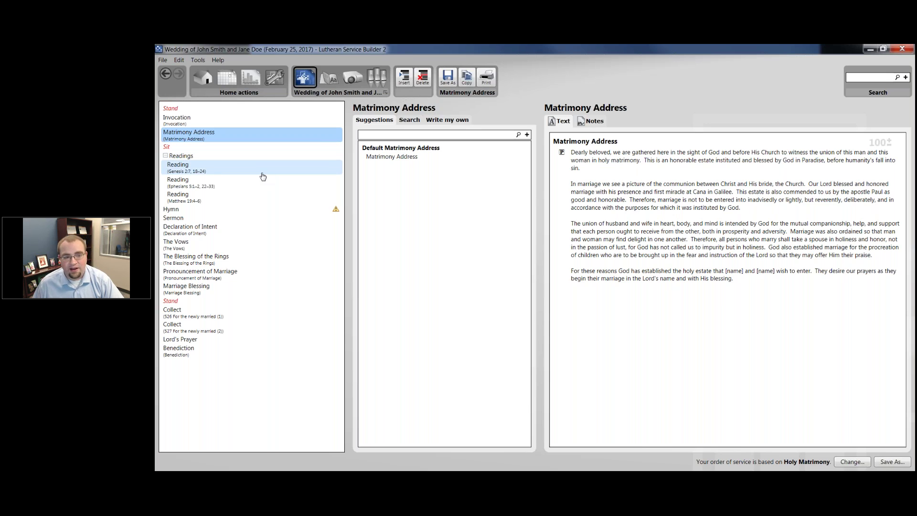
{"action": "left_click", "coordinate": [237, 211]}
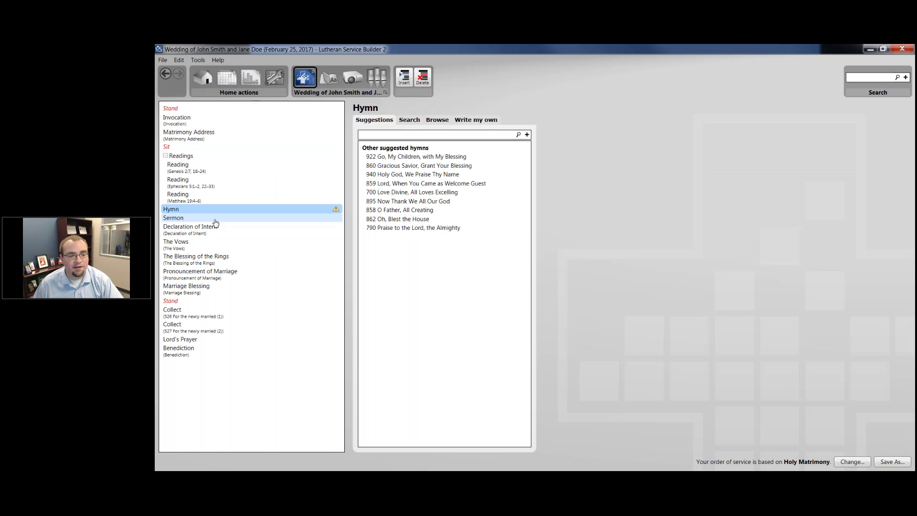
Step: Change the Sermon caption in the wedding outline to Homily
{"action": "left_click", "coordinate": [215, 218]}
{"action": "double_click", "coordinate": [365, 120]}
{"action": "type", "text": "Homily"}
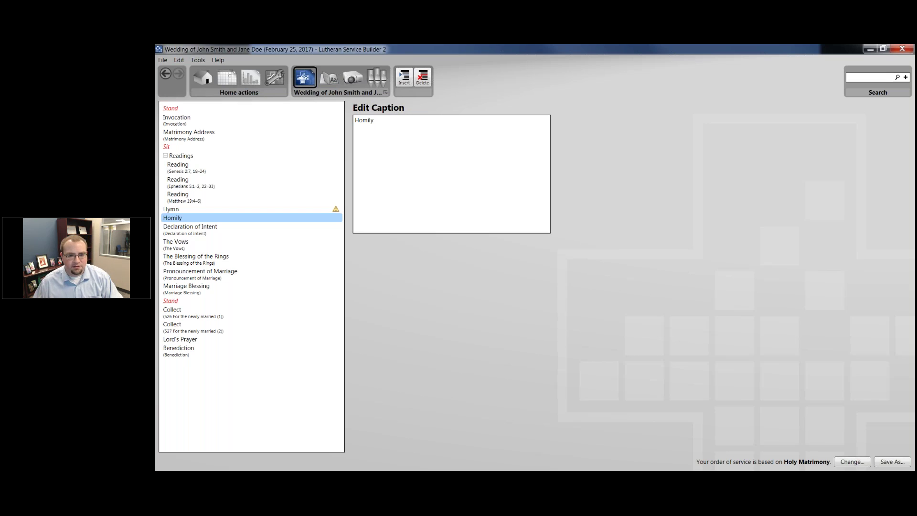
{"action": "left_click", "coordinate": [249, 218]}
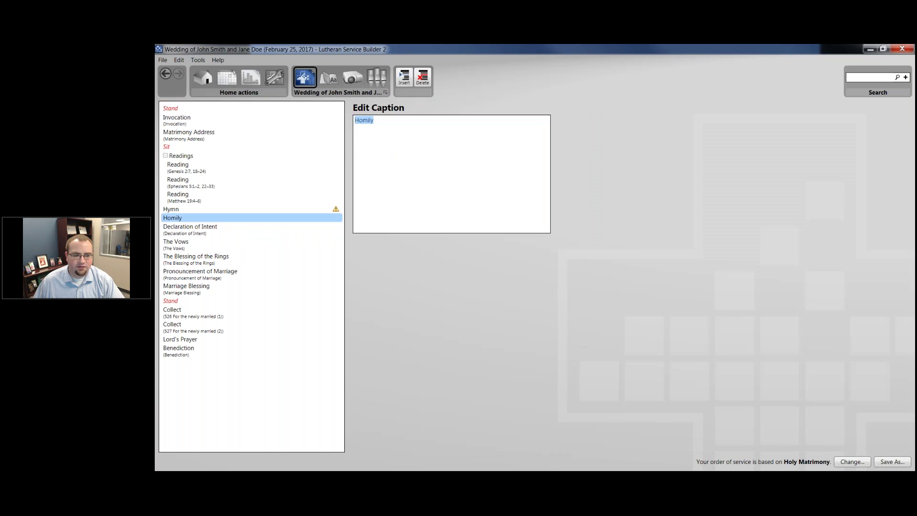
Step: Check The Blessing of the Rings, Matrimony Address, Homily and first Collect, and preview the wedding bulletin before returning to the outline
{"action": "left_click", "coordinate": [258, 258]}
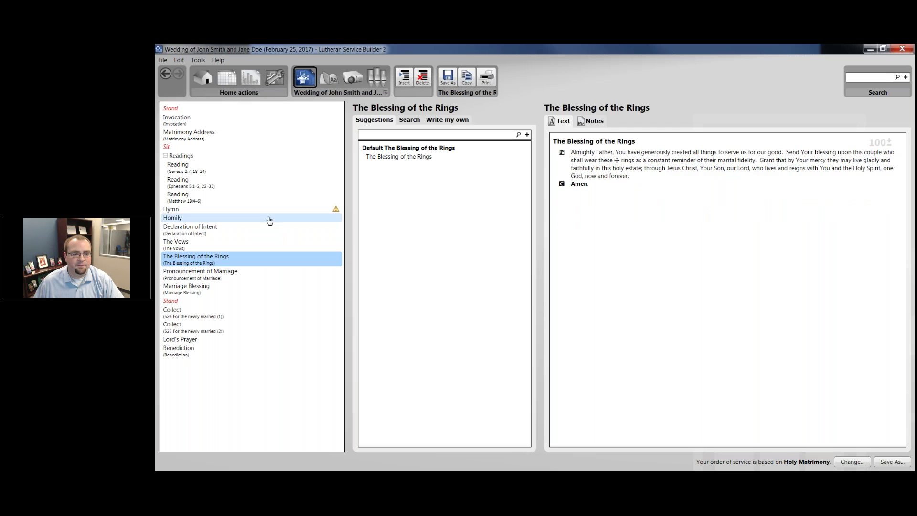
{"action": "left_click", "coordinate": [239, 133]}
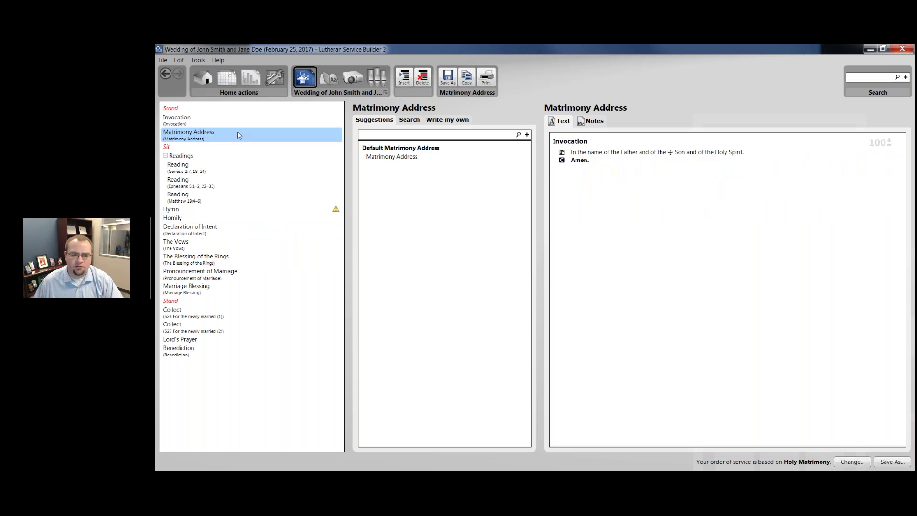
{"action": "left_click", "coordinate": [205, 218]}
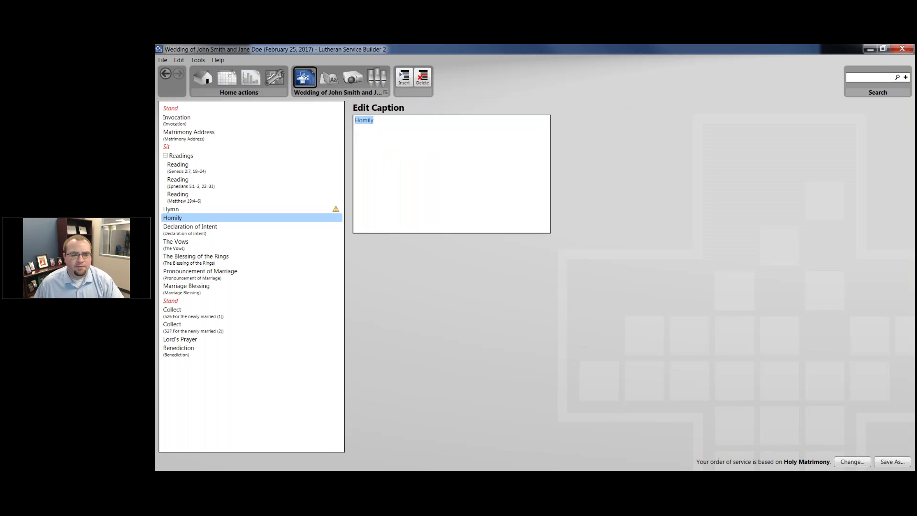
{"action": "left_click", "coordinate": [236, 315]}
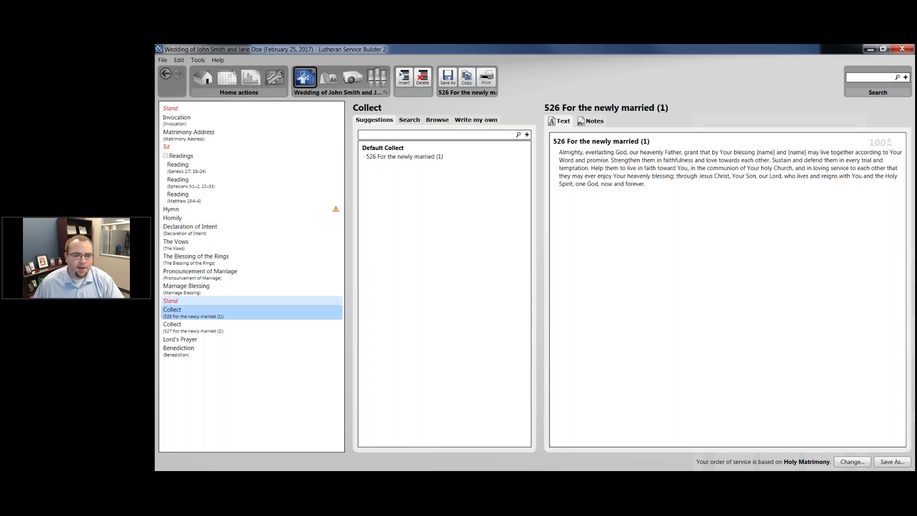
{"action": "left_click", "coordinate": [328, 78]}
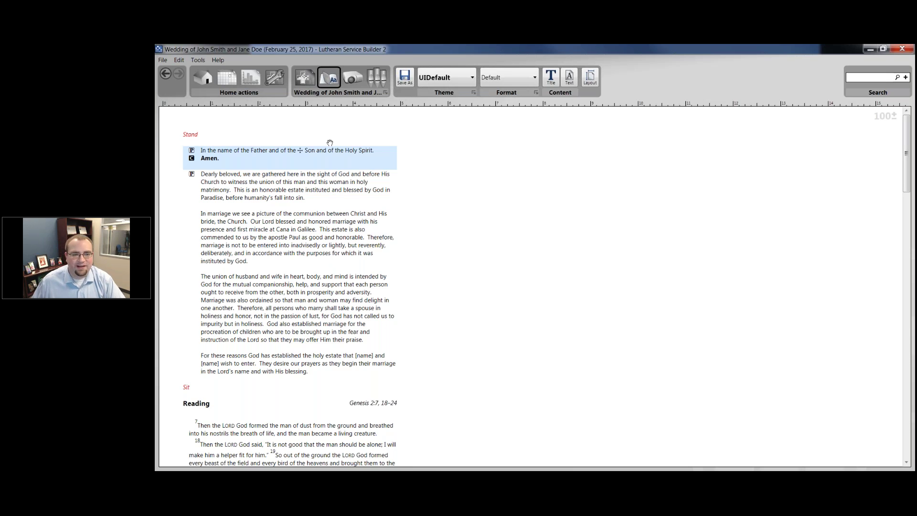
{"action": "left_click", "coordinate": [303, 86]}
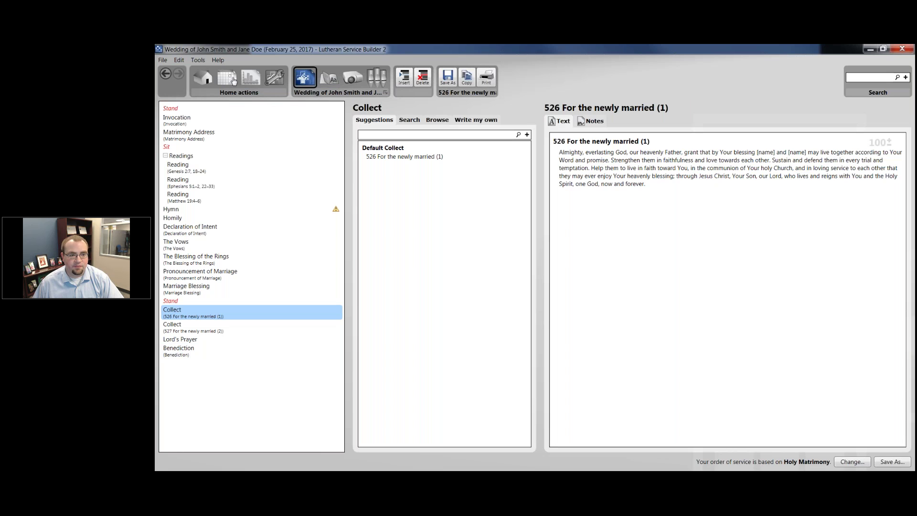
Step: Create a service on February 21, 2017 with the occasion Funeral, and add "of" and the deceased's name to its title
{"action": "left_click", "coordinate": [228, 79]}
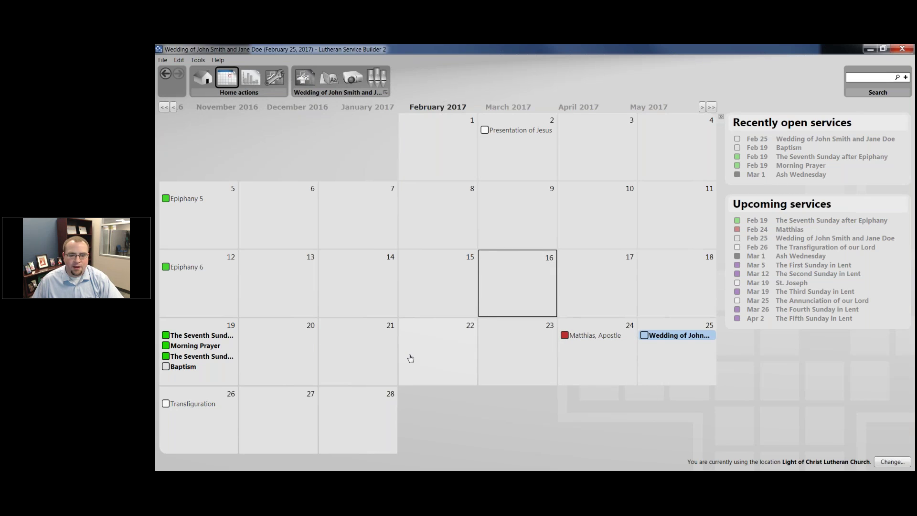
{"action": "double_click", "coordinate": [357, 332]}
{"action": "left_click", "coordinate": [549, 178]}
{"action": "mouse_move", "coordinate": [504, 249]}
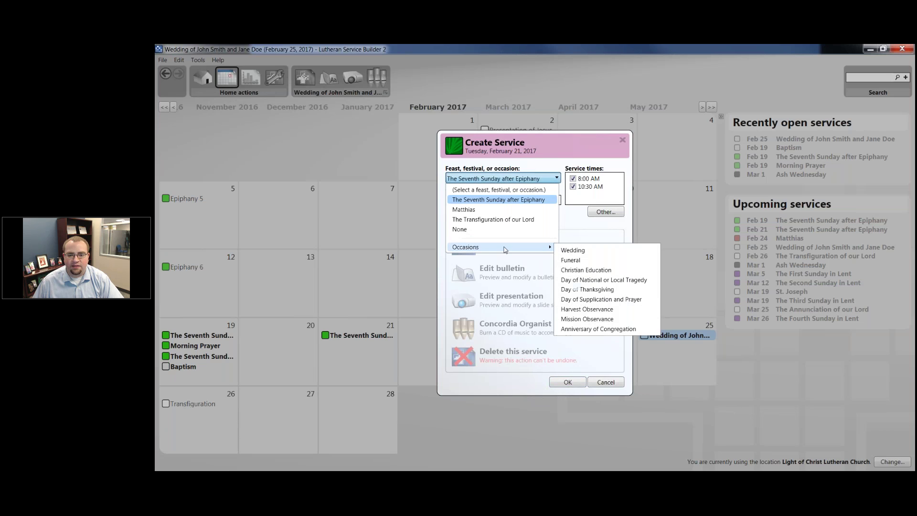
{"action": "left_click", "coordinate": [586, 263]}
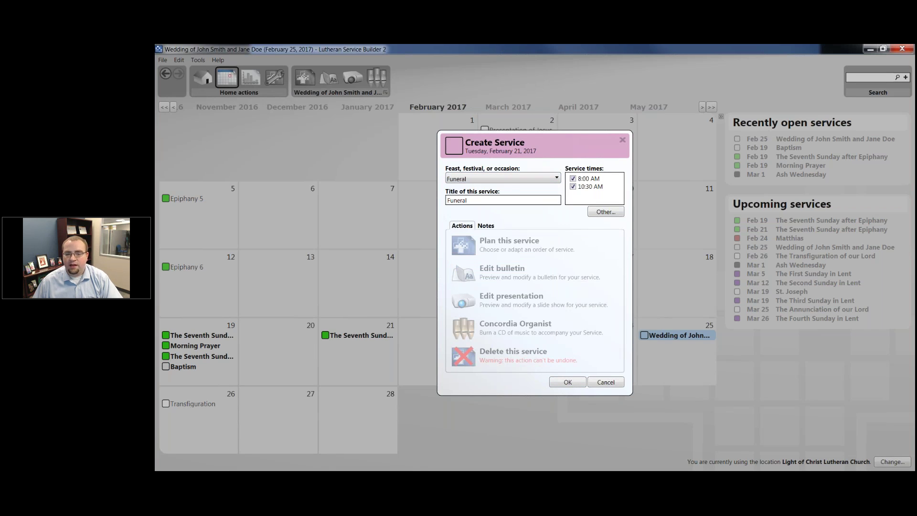
{"action": "type", "text": "fo"}
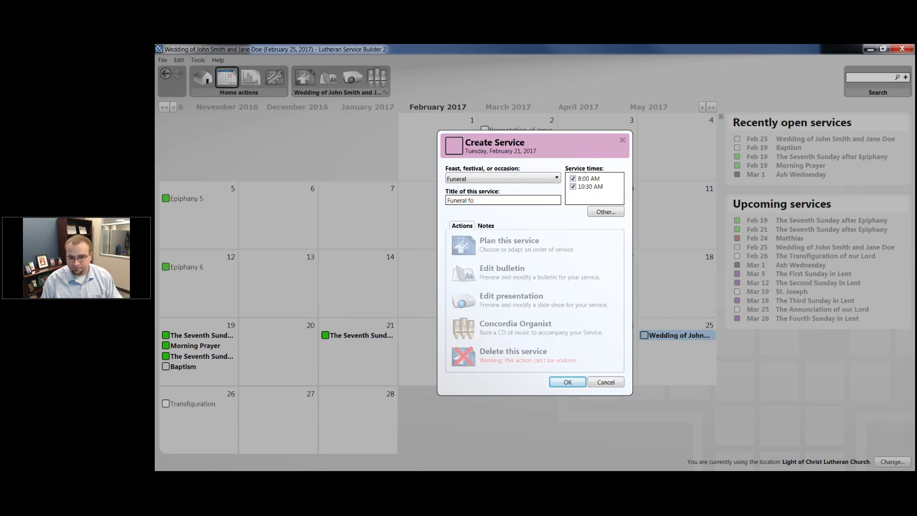
{"action": "key", "text": "BackSpace"}
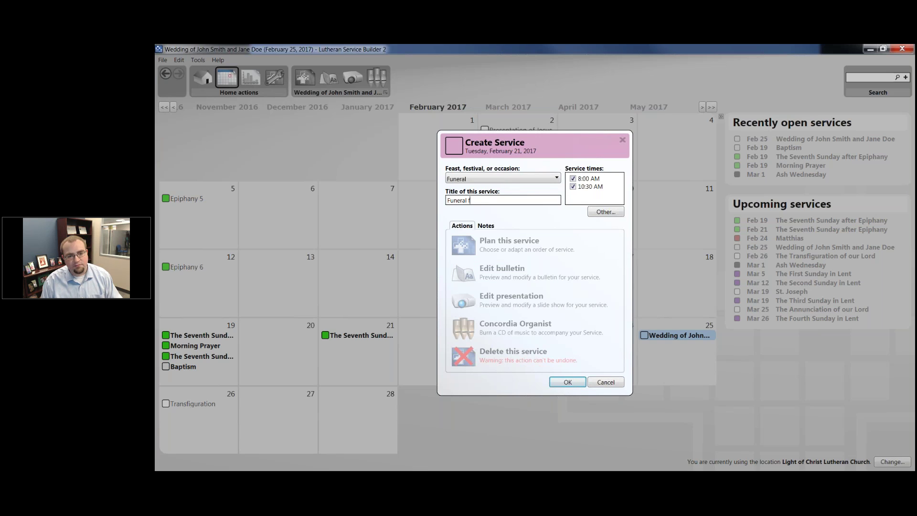
{"action": "key", "text": "BackSpace"}
{"action": "type", "text": "of J"}
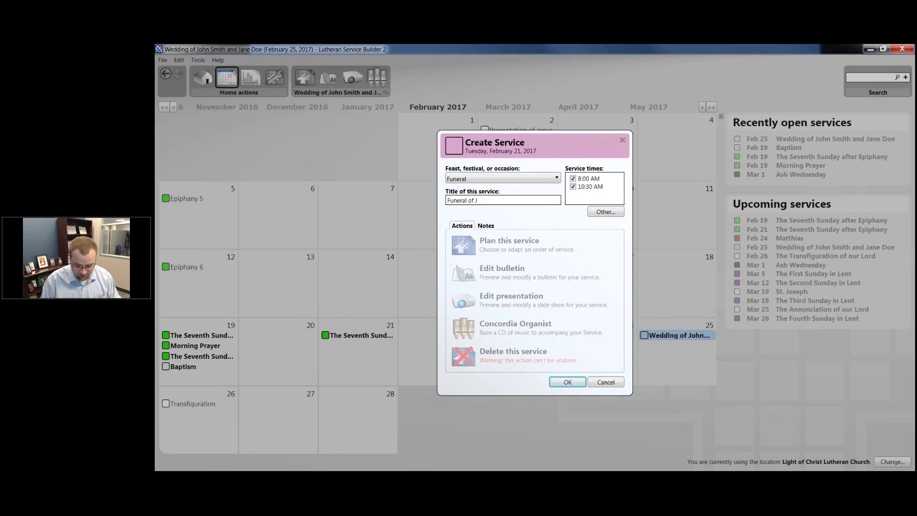
{"action": "type", "text": "ohn Doe"}
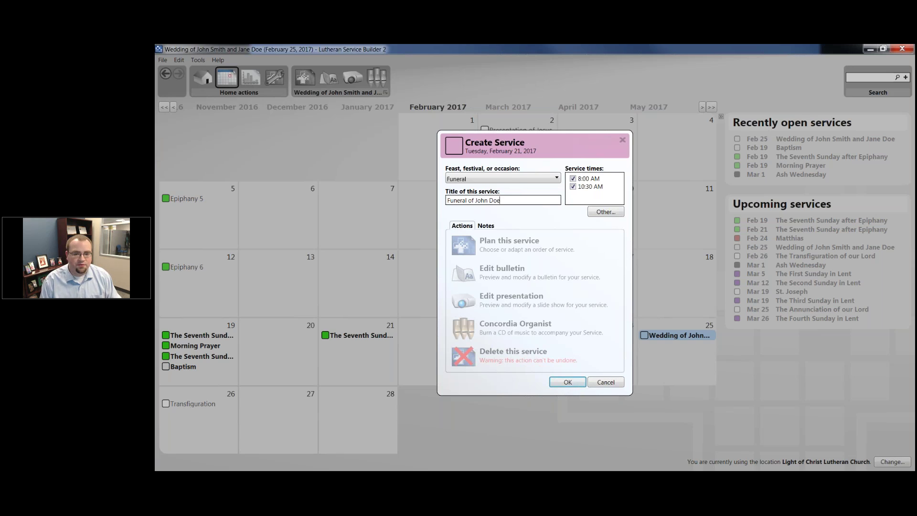
Step: Plan the funeral using the Funeral Service order of service
{"action": "left_click", "coordinate": [568, 244]}
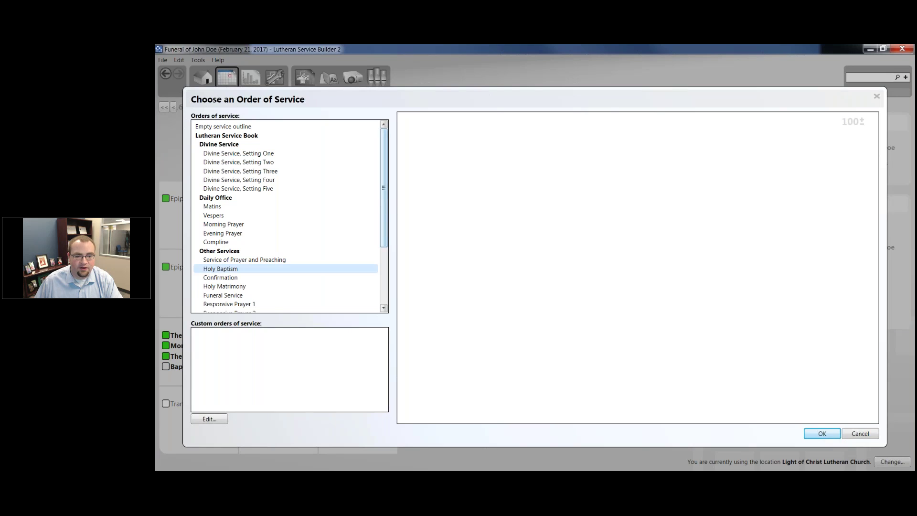
{"action": "left_click", "coordinate": [243, 296]}
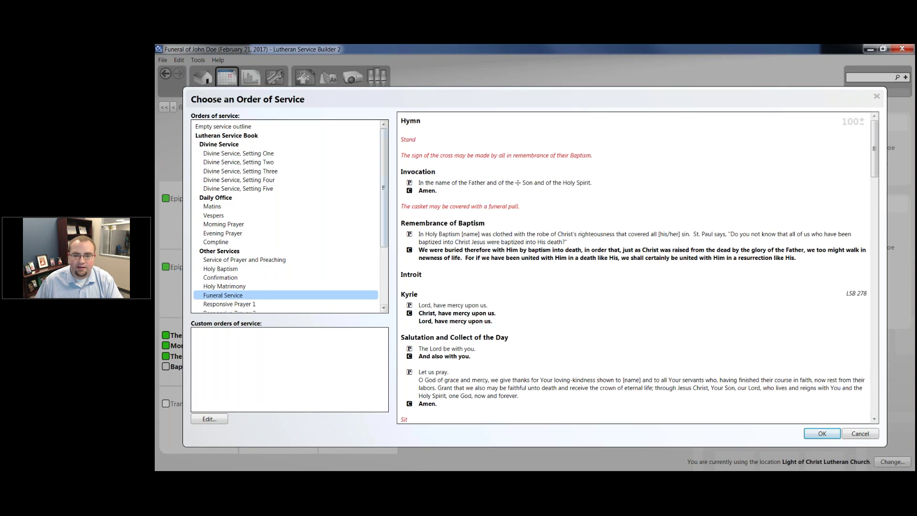
{"action": "left_click", "coordinate": [822, 433]}
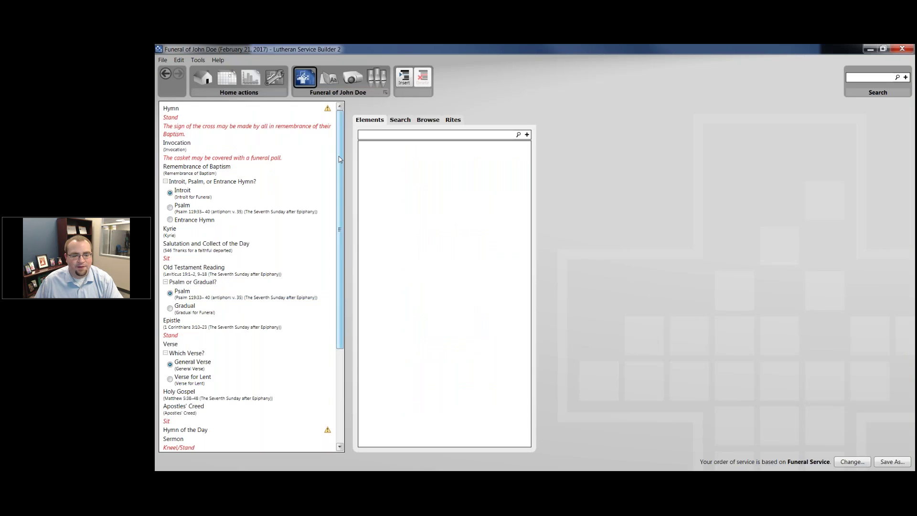
Step: Review the funeral outline, examining the Optional Committal Prayer group, the Remembrance of Baptism text and the opening Hymn suggestions
{"action": "scroll", "coordinate": [340, 258], "scroll_direction": "down", "scroll_amount": 10}
{"action": "scroll", "coordinate": [346, 258], "scroll_direction": "up", "scroll_amount": 5}
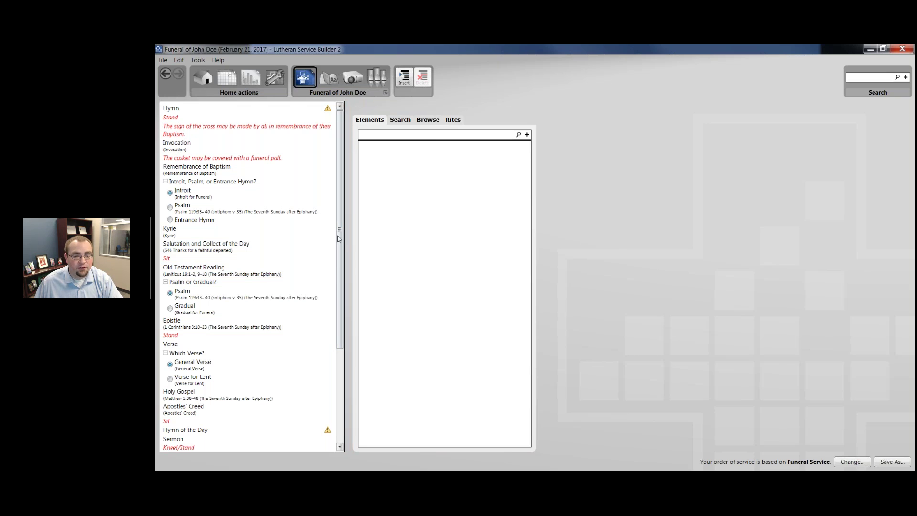
{"action": "scroll", "coordinate": [338, 275], "scroll_direction": "down", "scroll_amount": 1}
{"action": "scroll", "coordinate": [339, 275], "scroll_direction": "down", "scroll_amount": 5}
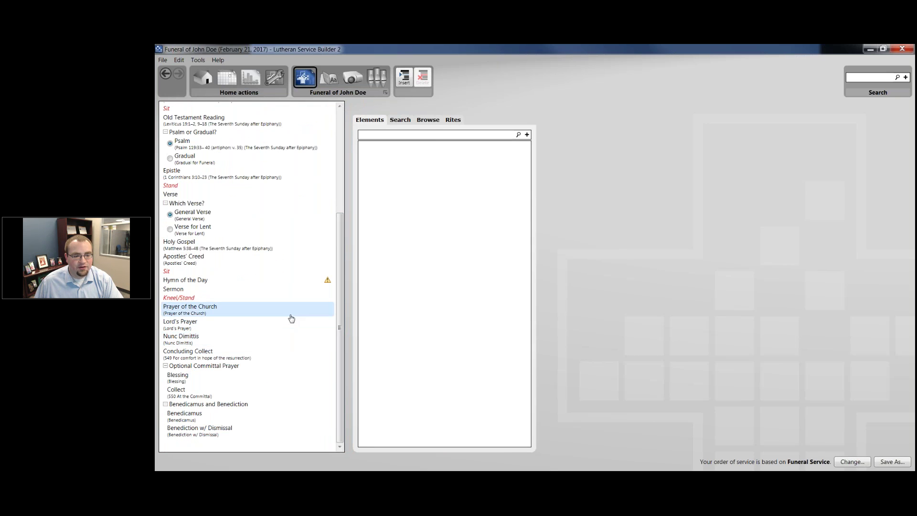
{"action": "left_click", "coordinate": [232, 366]}
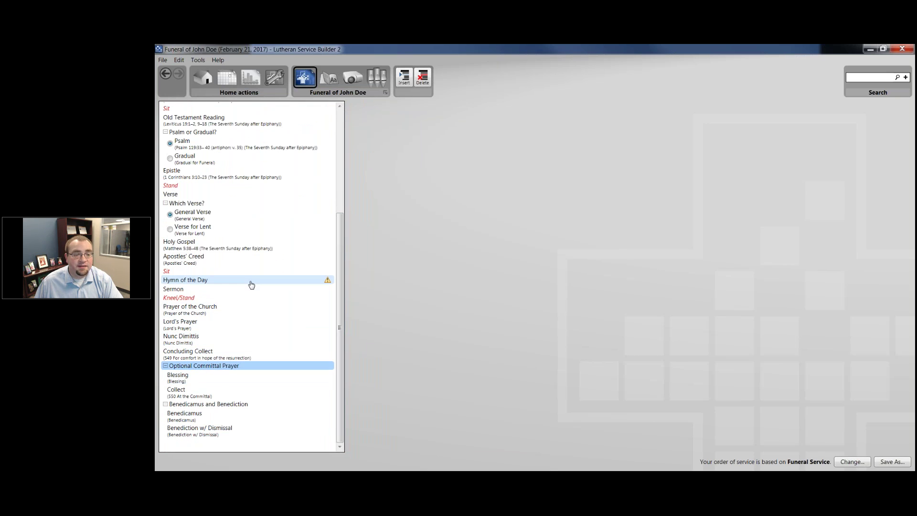
{"action": "scroll", "coordinate": [288, 337], "scroll_direction": "up", "scroll_amount": 6}
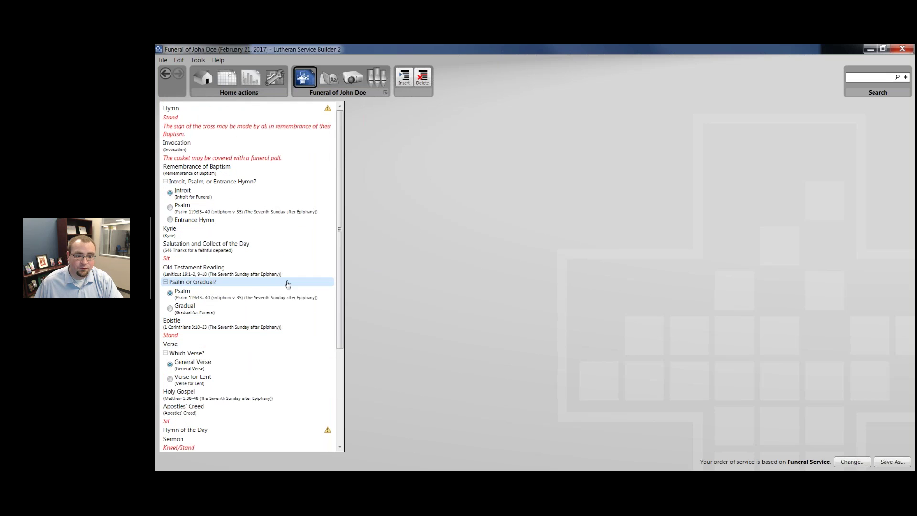
{"action": "left_click", "coordinate": [297, 175]}
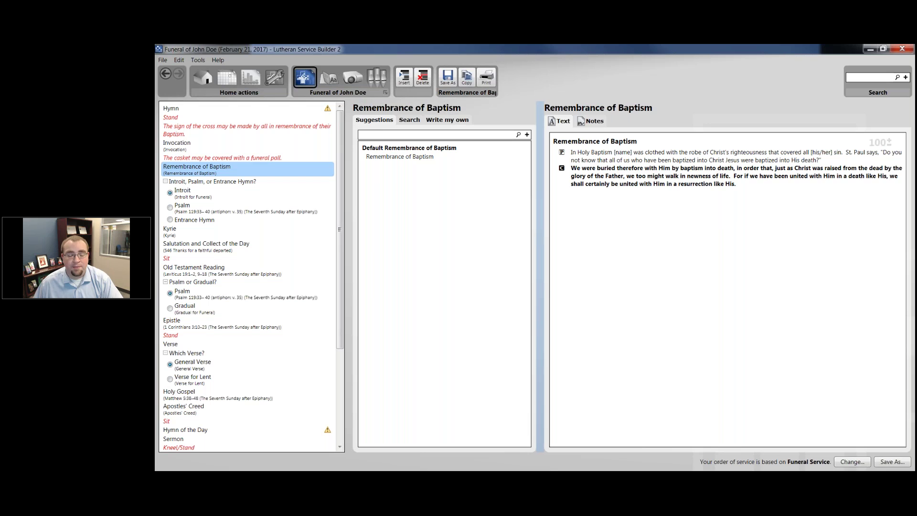
{"action": "left_click", "coordinate": [265, 109]}
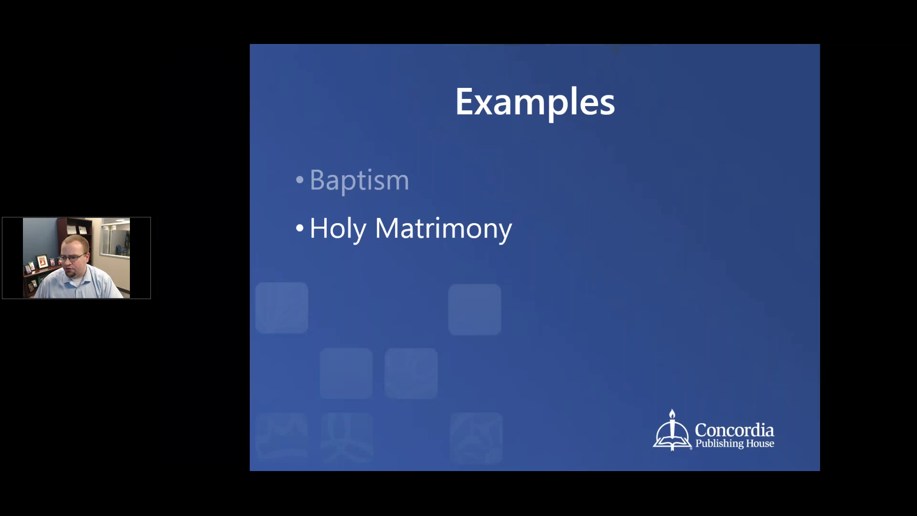
{"action": "key", "text": "Right"}
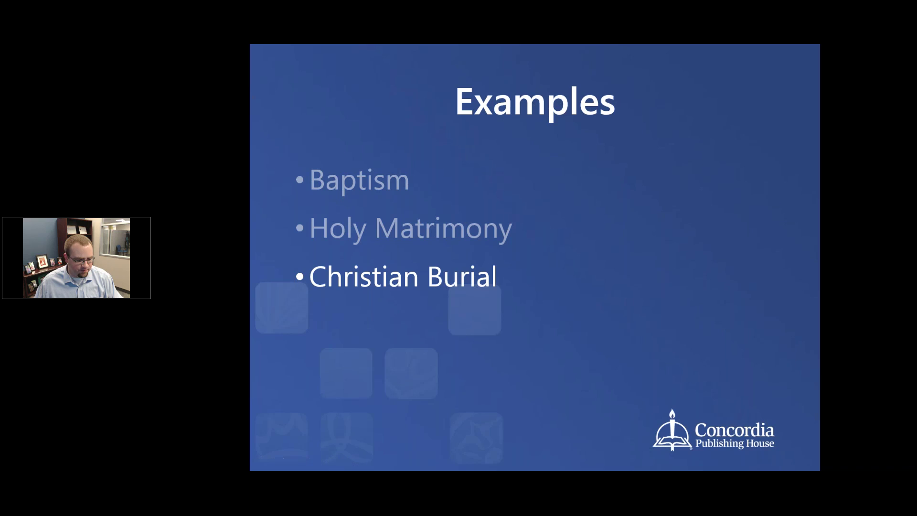
{"action": "key", "text": "alt+Tab"}
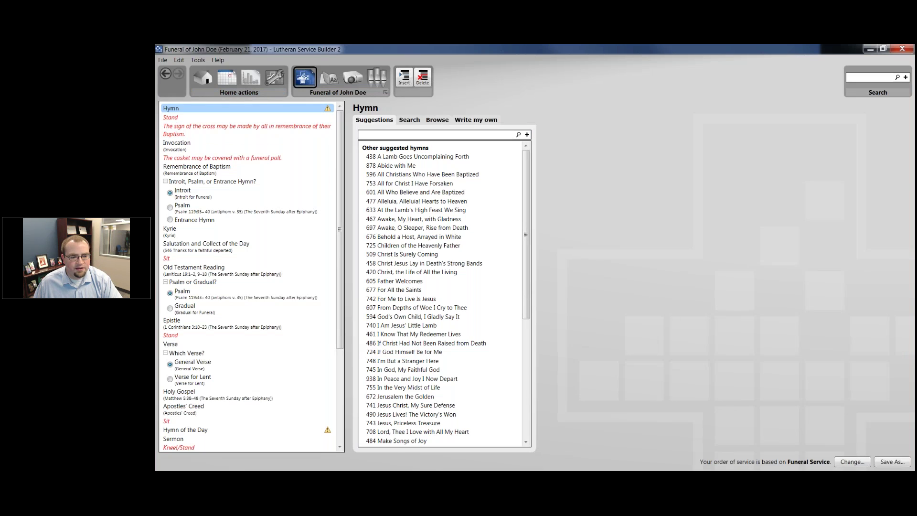
Step: Open the first February 19, 2017 service, The Seventh Sunday after Epiphany, from the calendar for planning
{"action": "left_click", "coordinate": [226, 78]}
{"action": "left_click", "coordinate": [213, 335]}
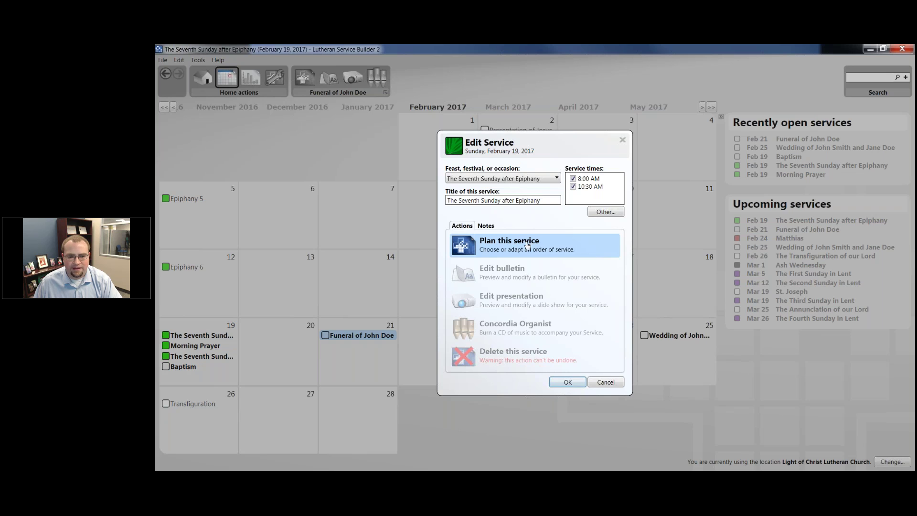
{"action": "key", "text": "Return"}
{"action": "scroll", "coordinate": [289, 282], "scroll_direction": "down", "scroll_amount": 15}
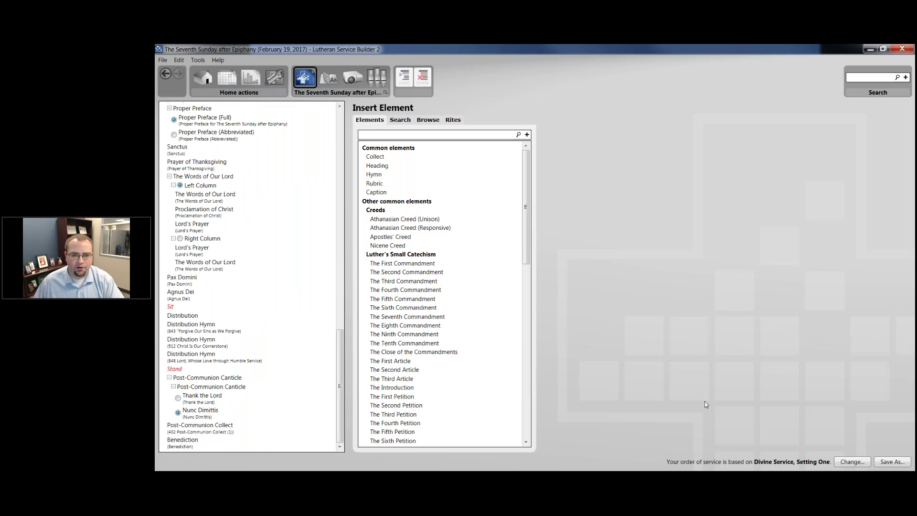
Step: Show the rites available for insertion and collapse the Which Creed? group above Prayer of the Church in the outline
{"action": "left_click", "coordinate": [452, 120]}
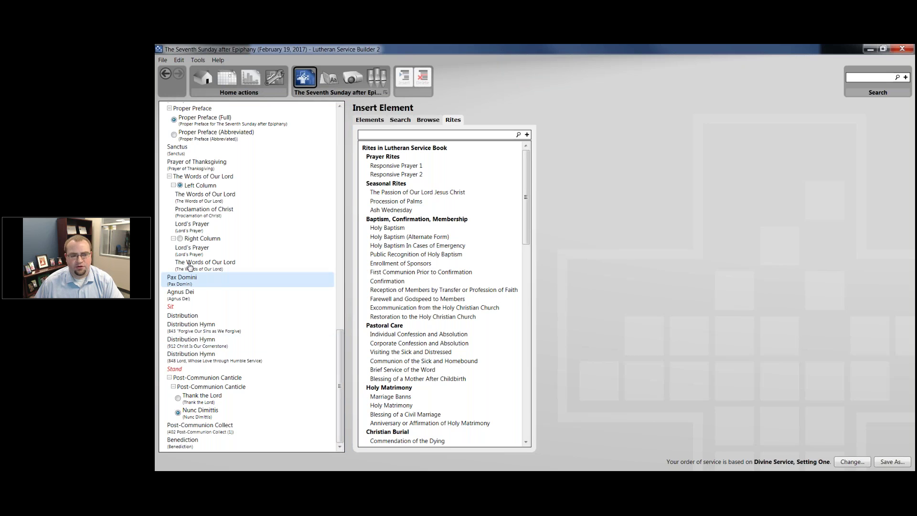
{"action": "scroll", "coordinate": [267, 267], "scroll_direction": "up", "scroll_amount": 1}
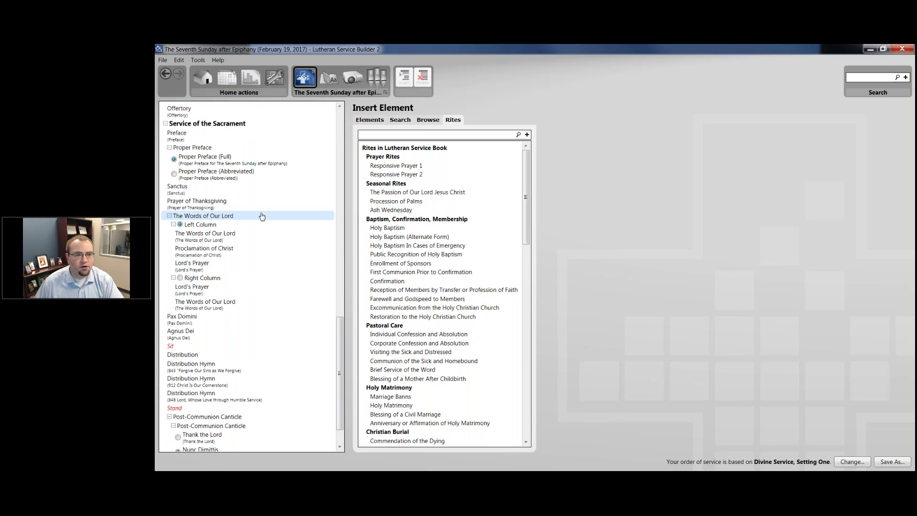
{"action": "scroll", "coordinate": [257, 220], "scroll_direction": "up", "scroll_amount": 3}
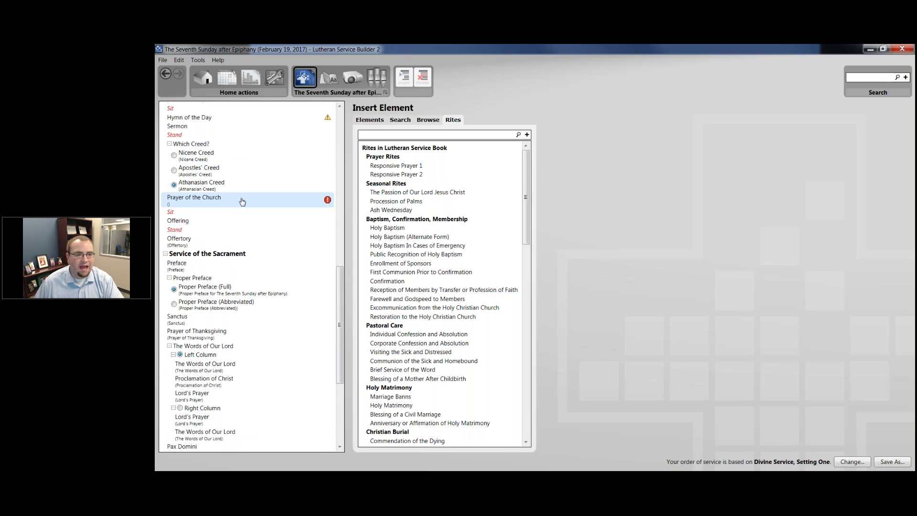
{"action": "scroll", "coordinate": [242, 201], "scroll_direction": "up", "scroll_amount": 2}
{"action": "left_click", "coordinate": [169, 221]}
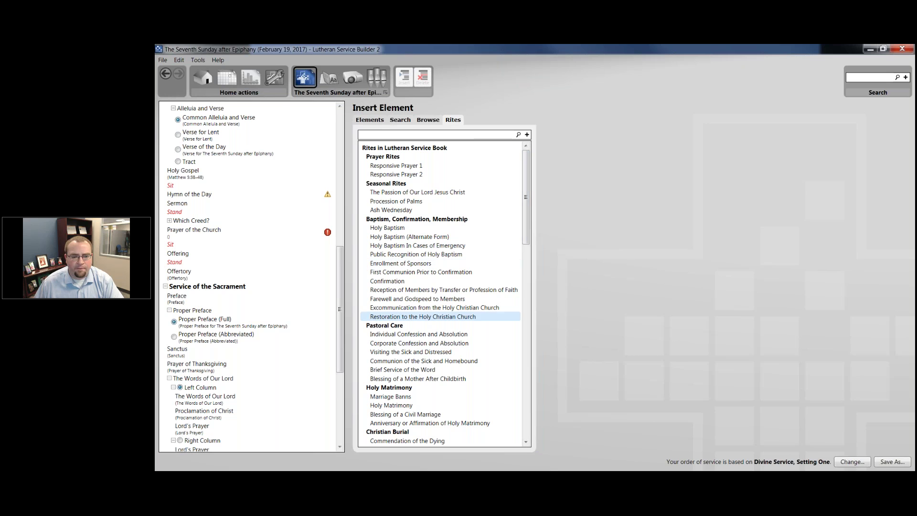
Step: Preview the Farewell and Godspeed, Confirmation, First Communion, Enrollment of Sponsors, and Reception of Members by Transfer or Profession of Faith rites
{"action": "left_click", "coordinate": [425, 300]}
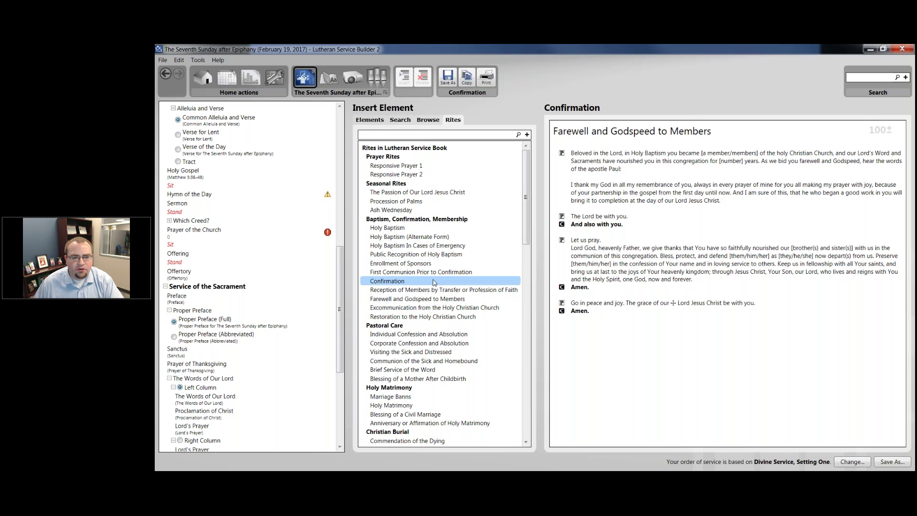
{"action": "key", "text": "Up"}
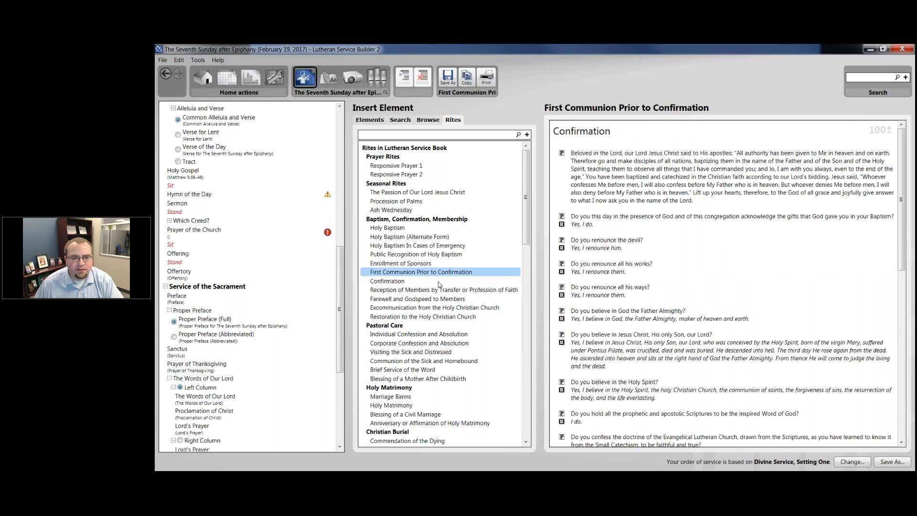
{"action": "left_click", "coordinate": [416, 263]}
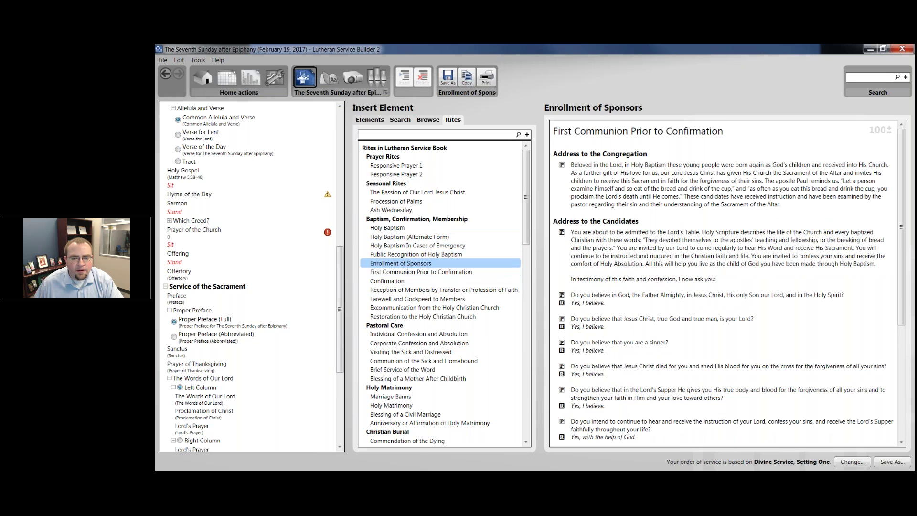
{"action": "left_click", "coordinate": [430, 289]}
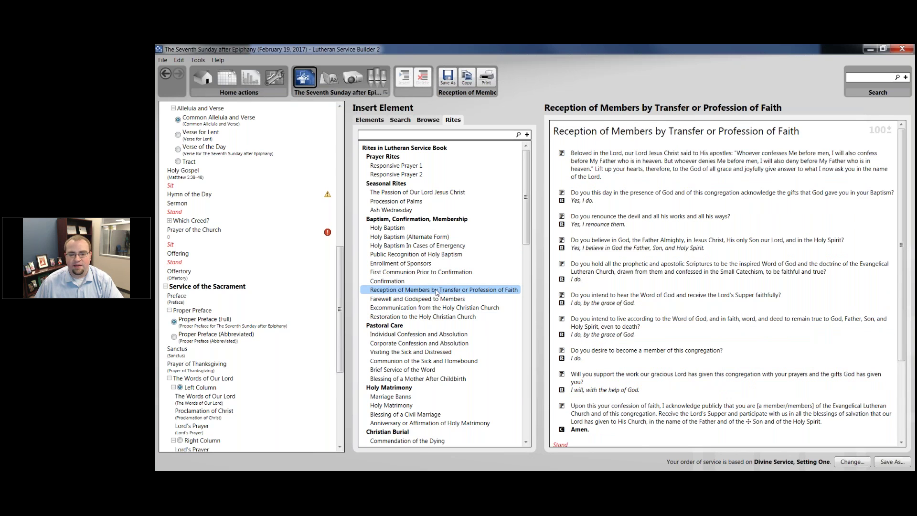
{"action": "scroll", "coordinate": [644, 270], "scroll_direction": "down", "scroll_amount": 3}
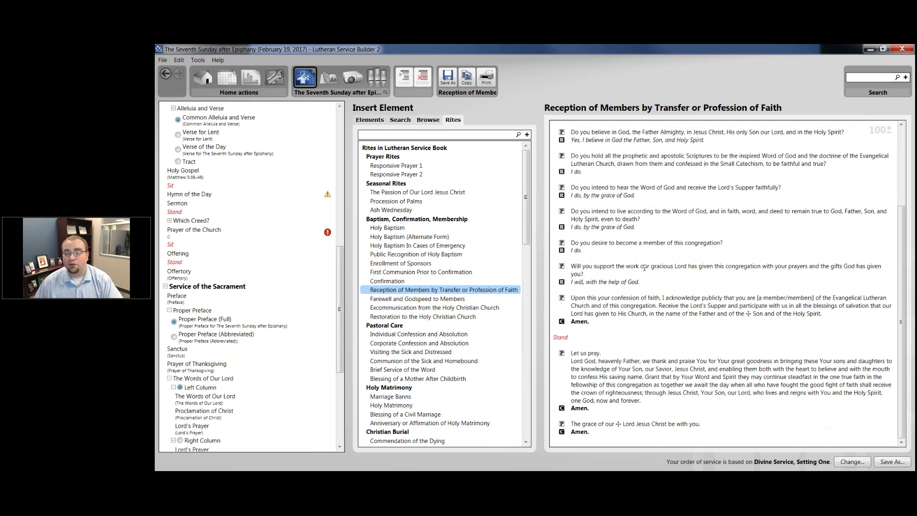
{"action": "scroll", "coordinate": [645, 270], "scroll_direction": "up", "scroll_amount": 1}
{"action": "scroll", "coordinate": [644, 270], "scroll_direction": "up", "scroll_amount": 1}
{"action": "scroll", "coordinate": [643, 263], "scroll_direction": "up", "scroll_amount": 1}
Step: Insert Reception of Members by Transfer or Profession of Faith before Prayer of the Church, including only its name and page number
{"action": "left_click_drag", "start_coordinate": [444, 289], "coordinate": [201, 292]}
{"action": "left_click_drag", "start_coordinate": [200, 250], "coordinate": [207, 227]}
{"action": "left_click", "coordinate": [475, 259]}
{"action": "left_click", "coordinate": [542, 289]}
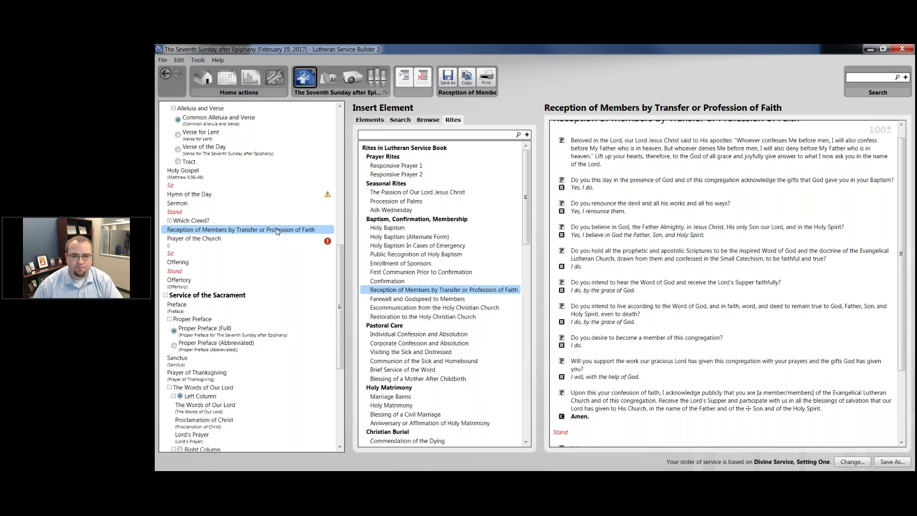
Step: Preview the bulletin, find the Reception of Members by Transfer or Profession of Faith entry, and open its item in the outline
{"action": "left_click", "coordinate": [330, 79]}
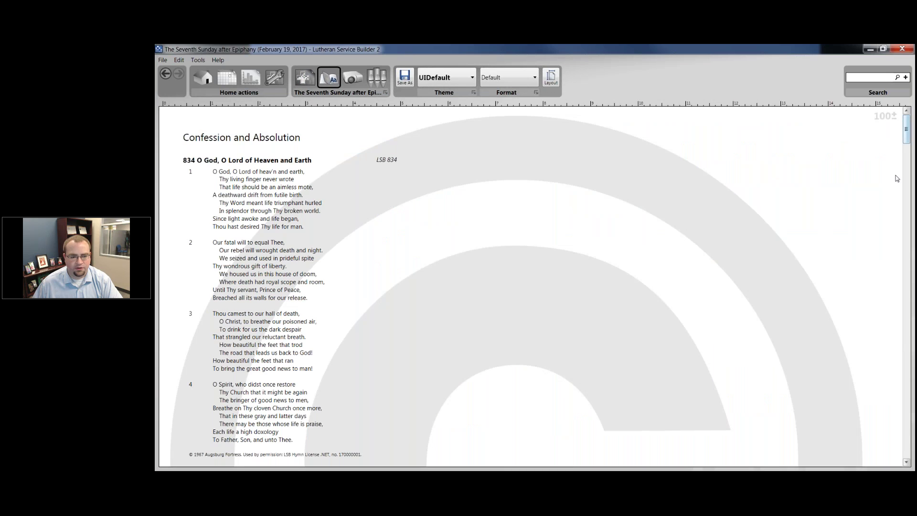
{"action": "scroll", "coordinate": [888, 228], "scroll_direction": "down", "scroll_amount": 10}
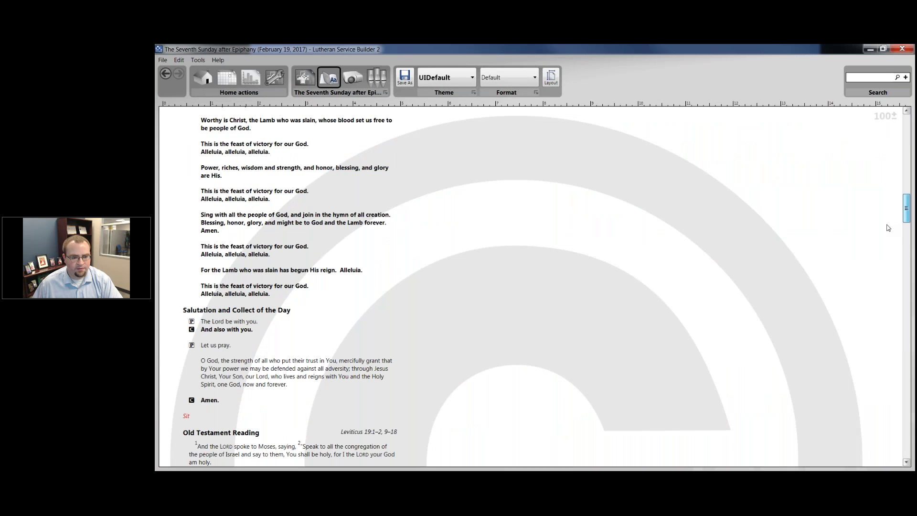
{"action": "scroll", "coordinate": [889, 227], "scroll_direction": "down", "scroll_amount": 10}
{"action": "scroll", "coordinate": [878, 342], "scroll_direction": "down", "scroll_amount": 15}
{"action": "scroll", "coordinate": [891, 334], "scroll_direction": "up", "scroll_amount": 10}
{"action": "scroll", "coordinate": [891, 303], "scroll_direction": "up", "scroll_amount": 3}
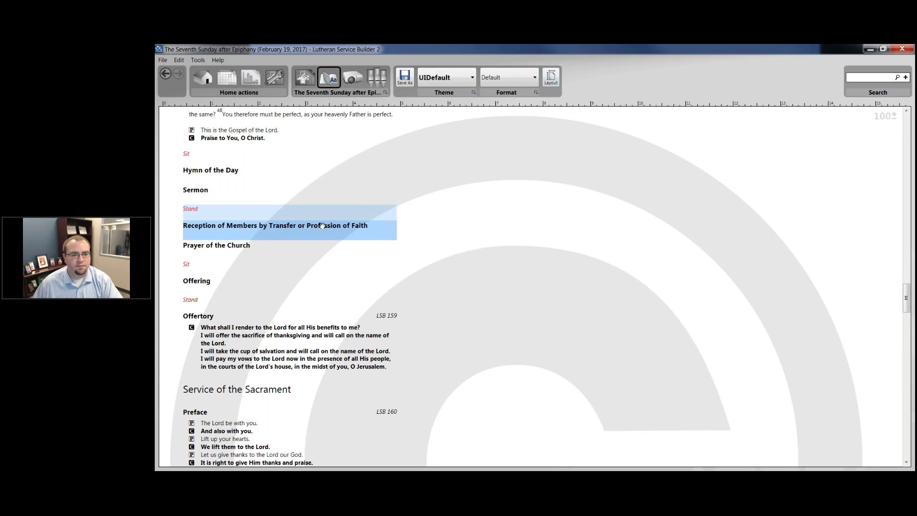
{"action": "double_click", "coordinate": [265, 237]}
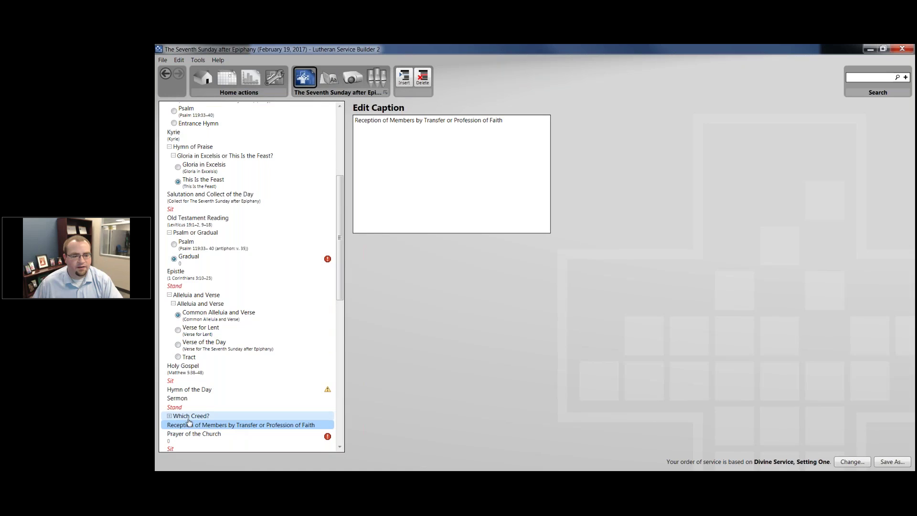
Step: Delete the name-only Reception of Members by Transfer or Profession of Faith entry from the outline
{"action": "scroll", "coordinate": [262, 405], "scroll_direction": "down", "scroll_amount": 5}
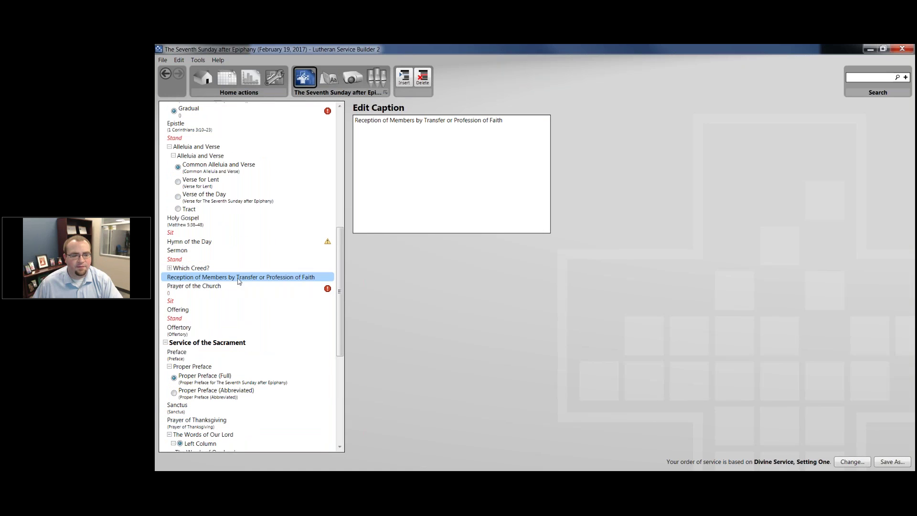
{"action": "right_click", "coordinate": [238, 278]}
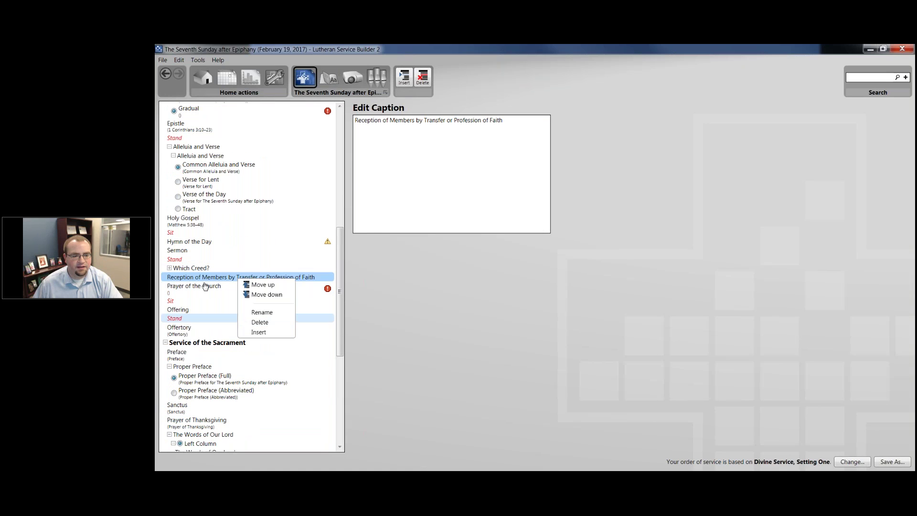
{"action": "left_click", "coordinate": [261, 321]}
Step: Insert Reception of Members by Transfer or Profession of Faith before Prayer of the Church, including the entire contents of the rite
{"action": "right_click", "coordinate": [204, 277]}
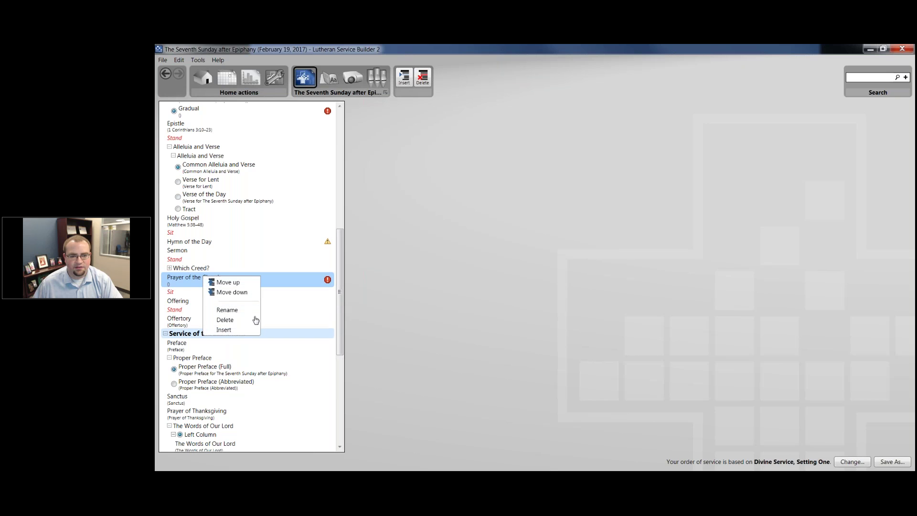
{"action": "left_click", "coordinate": [225, 329]}
{"action": "scroll", "coordinate": [526, 222], "scroll_direction": "down", "scroll_amount": 1}
{"action": "left_click_drag", "start_coordinate": [425, 254], "coordinate": [214, 282]}
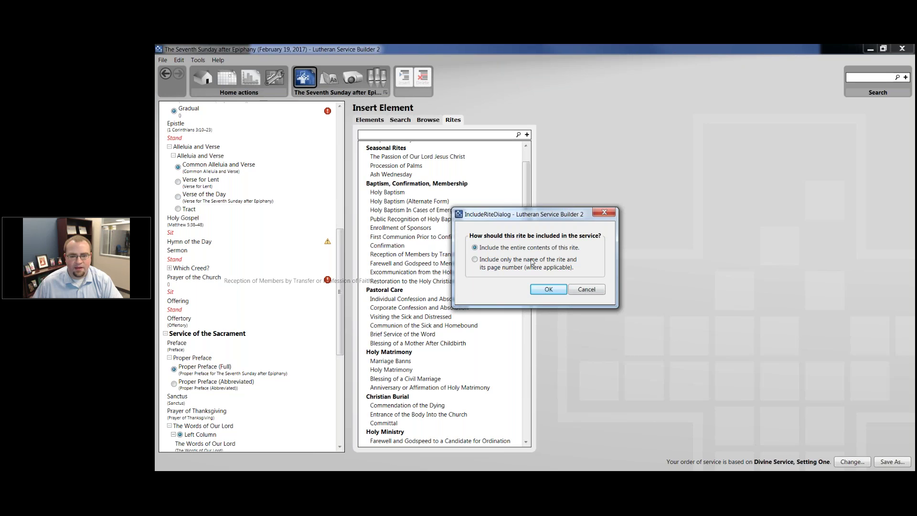
{"action": "left_click", "coordinate": [548, 289]}
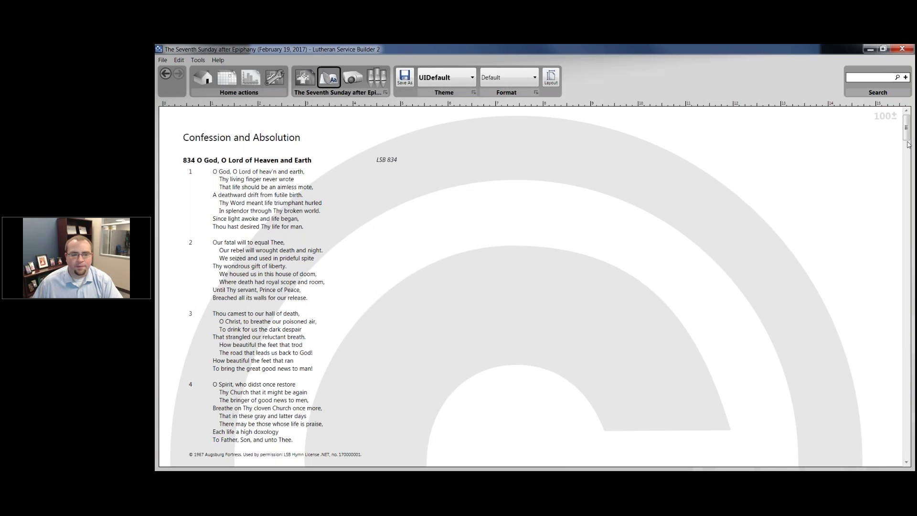
Step: Examine the full text of the Reception of Members by Transfer or Profession of Faith rite in the bulletin
{"action": "left_click_drag", "start_coordinate": [908, 144], "coordinate": [898, 273]}
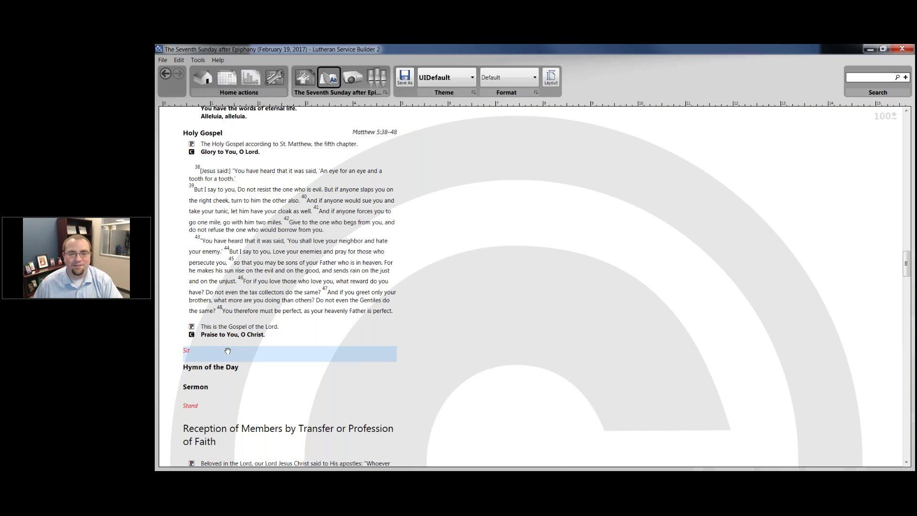
{"action": "scroll", "coordinate": [227, 350], "scroll_direction": "down", "scroll_amount": 1}
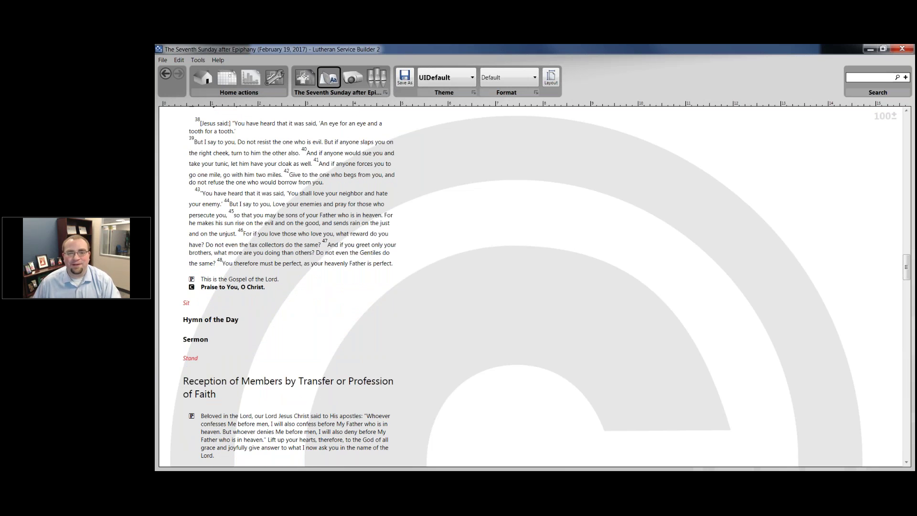
{"action": "scroll", "coordinate": [394, 293], "scroll_direction": "down", "scroll_amount": 1}
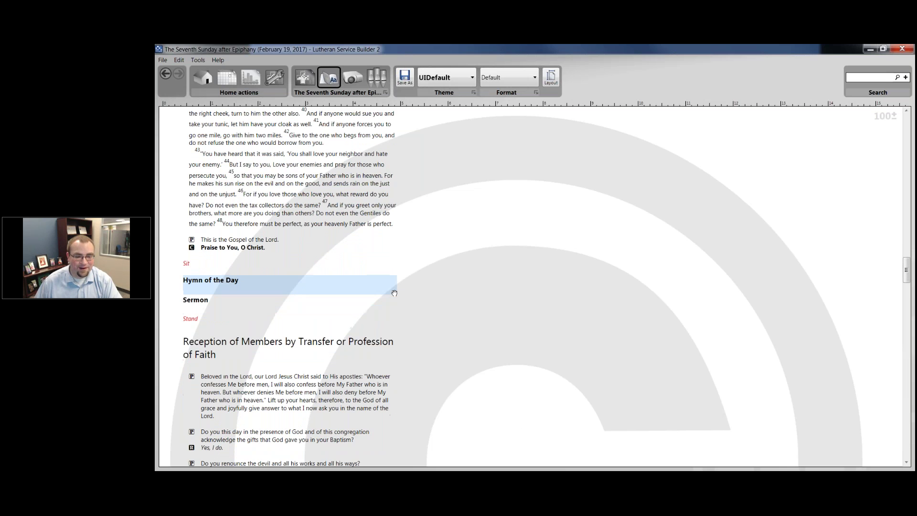
{"action": "scroll", "coordinate": [393, 292], "scroll_direction": "down", "scroll_amount": 1}
{"action": "scroll", "coordinate": [409, 296], "scroll_direction": "down", "scroll_amount": 2}
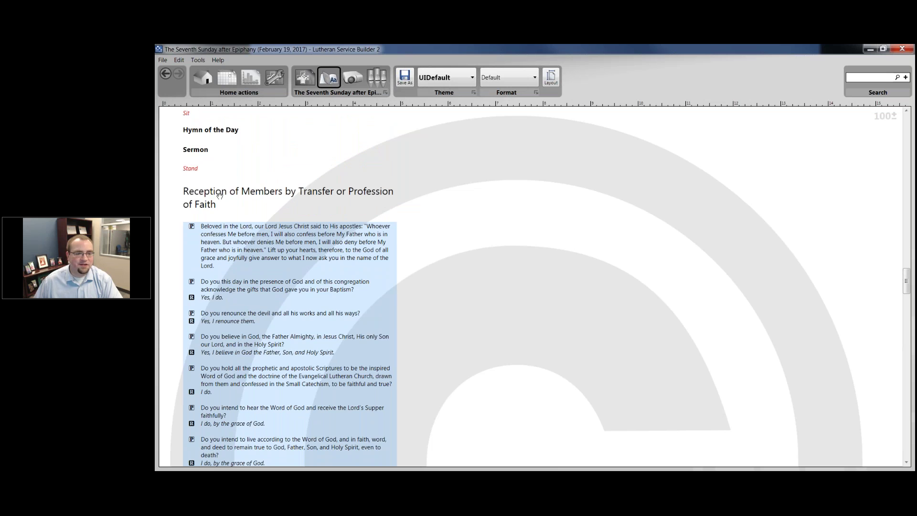
{"action": "left_click", "coordinate": [263, 291]}
{"action": "scroll", "coordinate": [287, 198], "scroll_direction": "down", "scroll_amount": 2}
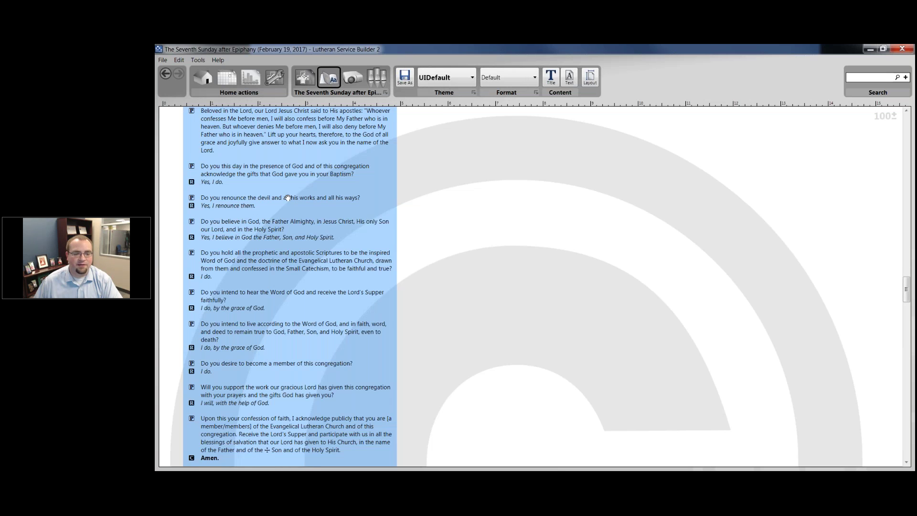
{"action": "scroll", "coordinate": [288, 199], "scroll_direction": "down", "scroll_amount": 1}
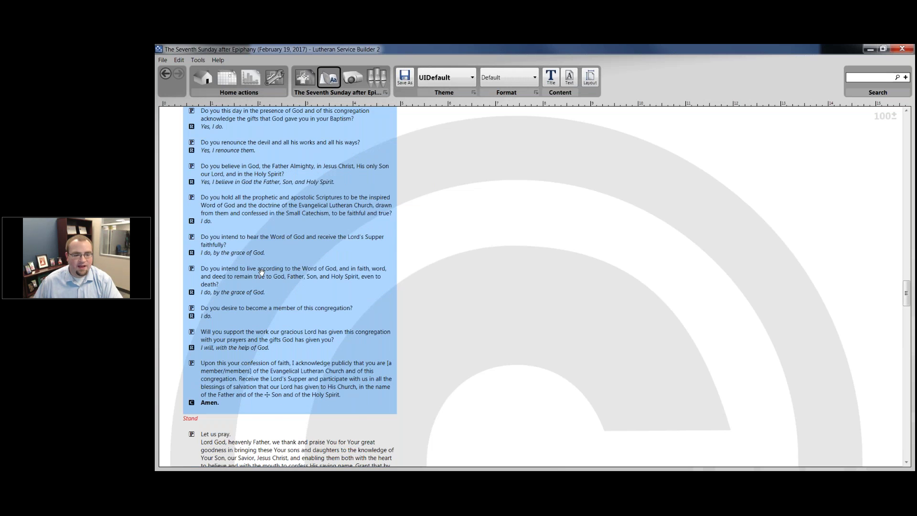
Step: Read the closing prayer and blessing of the Reception of Members rite in the bulletin, down to Prayer of the Church
{"action": "scroll", "coordinate": [261, 273], "scroll_direction": "down", "scroll_amount": 3}
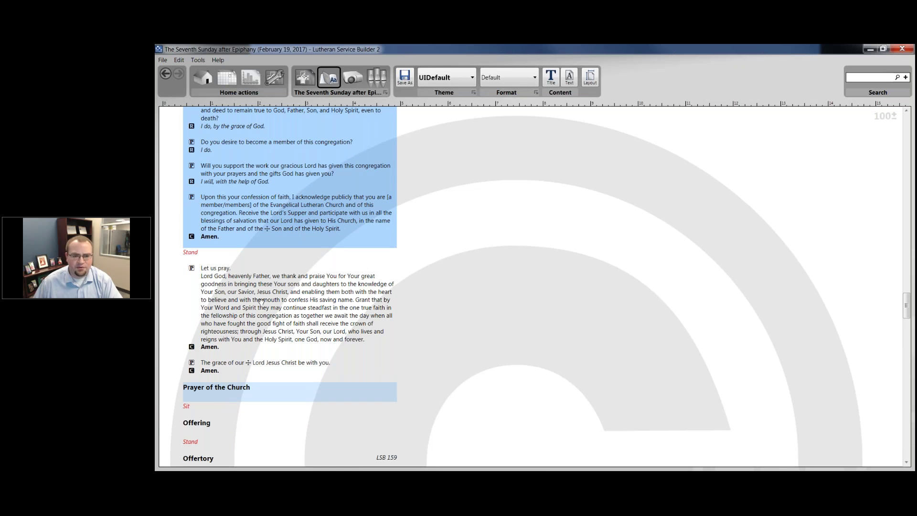
{"action": "scroll", "coordinate": [504, 252], "scroll_direction": "up", "scroll_amount": 1}
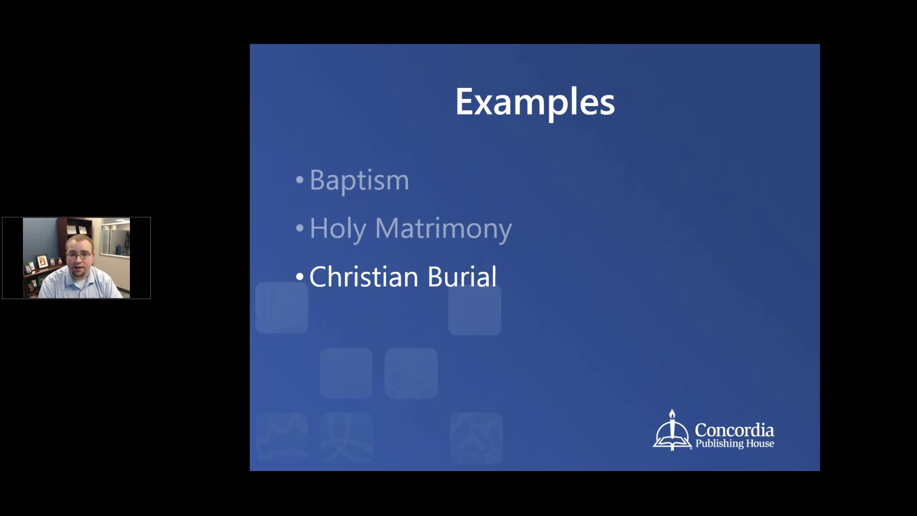
{"action": "key", "text": "Right"}
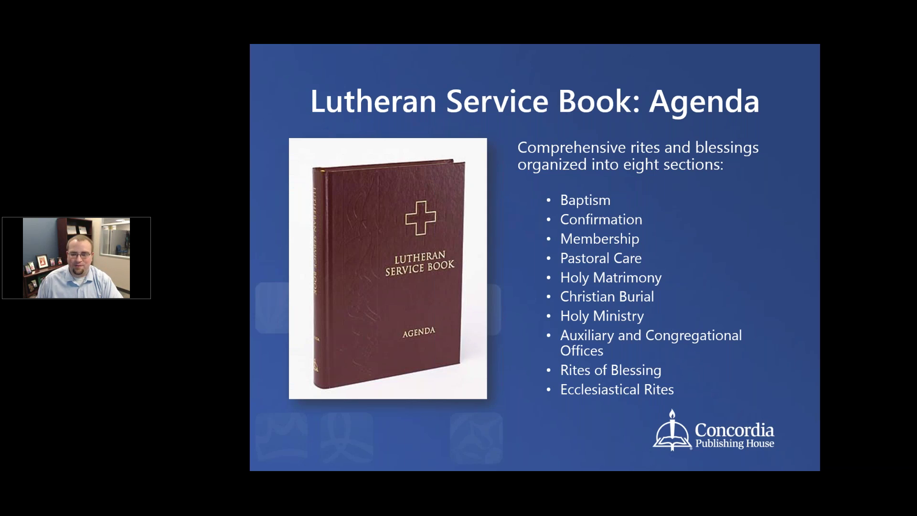
{"action": "key", "text": "Right"}
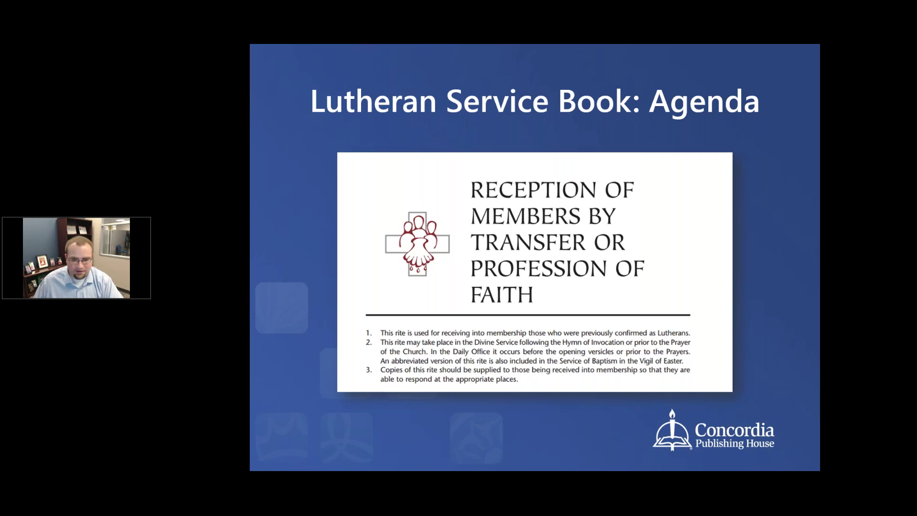
Step: Switch to 031177.pdf in Adobe Acrobat, enlarge the page to fit the width, and read the General Notes for Holy Baptism
{"action": "key", "text": "alt+Tab"}
{"action": "scroll", "coordinate": [567, 211], "scroll_direction": "up", "scroll_amount": 3}
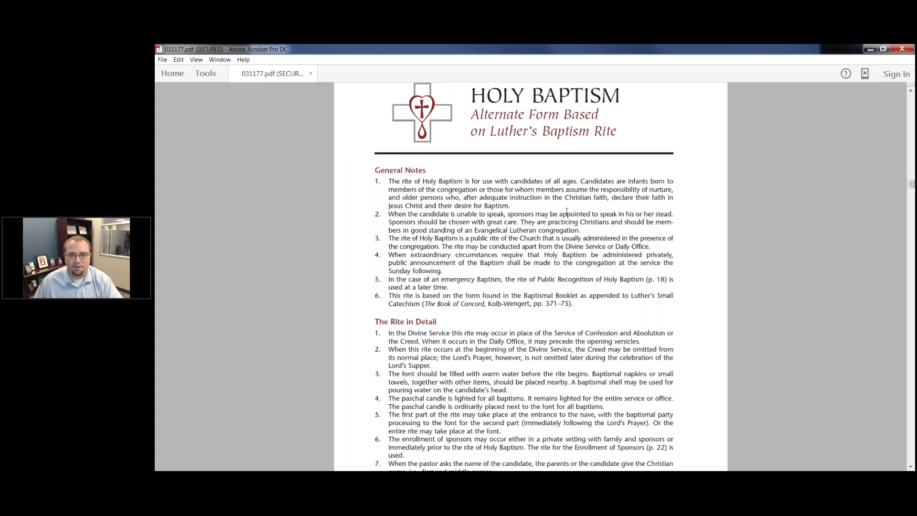
{"action": "scroll", "coordinate": [566, 212], "scroll_direction": "up", "scroll_amount": 1}
{"action": "scroll", "coordinate": [561, 221], "scroll_direction": "up", "scroll_amount": 2}
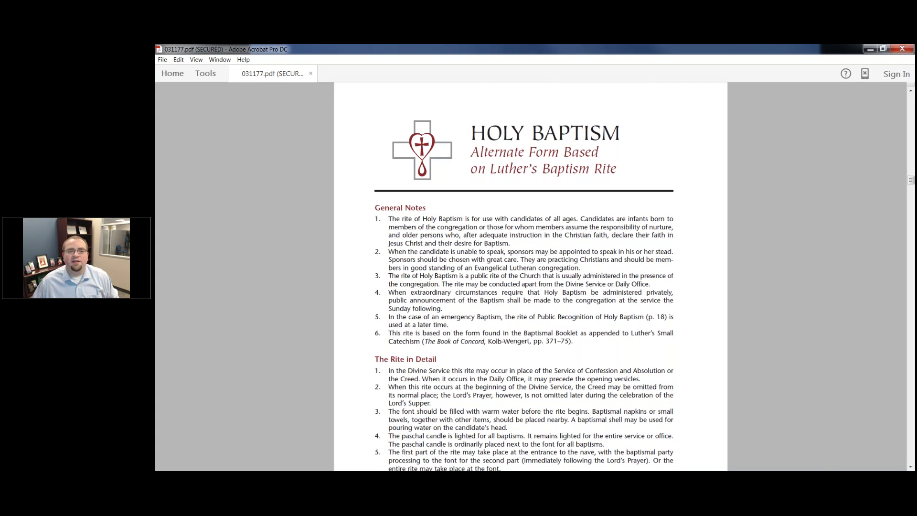
{"action": "key", "text": "ctrl+2"}
{"action": "scroll", "coordinate": [491, 243], "scroll_direction": "down", "scroll_amount": 3}
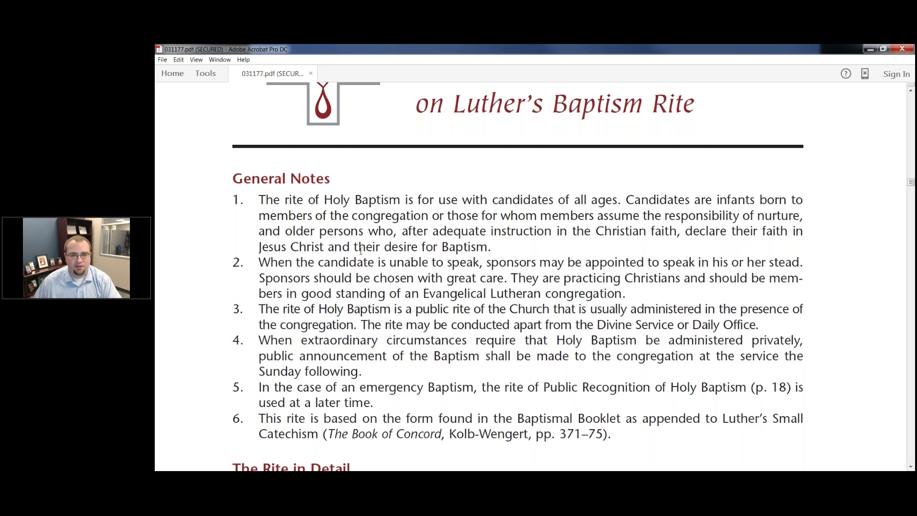
{"action": "scroll", "coordinate": [528, 238], "scroll_direction": "up", "scroll_amount": 1}
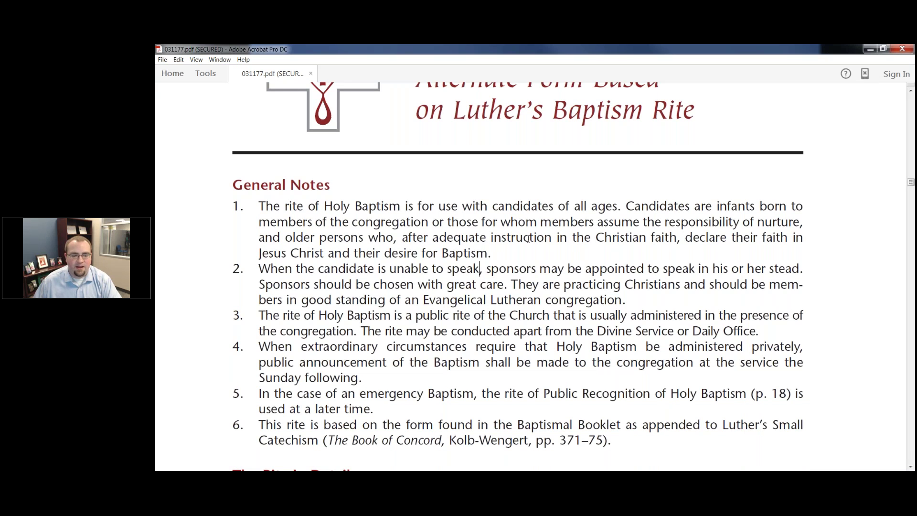
Step: Review the notes under The Rite in Detail for the alternate form of Holy Baptism
{"action": "scroll", "coordinate": [528, 239], "scroll_direction": "down", "scroll_amount": 1}
{"action": "scroll", "coordinate": [528, 240], "scroll_direction": "down", "scroll_amount": 3}
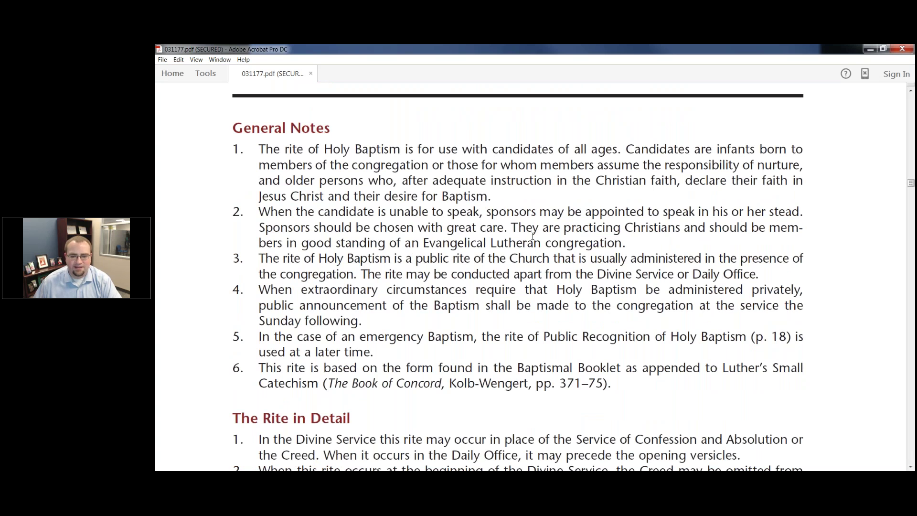
{"action": "scroll", "coordinate": [532, 236], "scroll_direction": "down", "scroll_amount": 6}
{"action": "scroll", "coordinate": [410, 329], "scroll_direction": "down", "scroll_amount": 1}
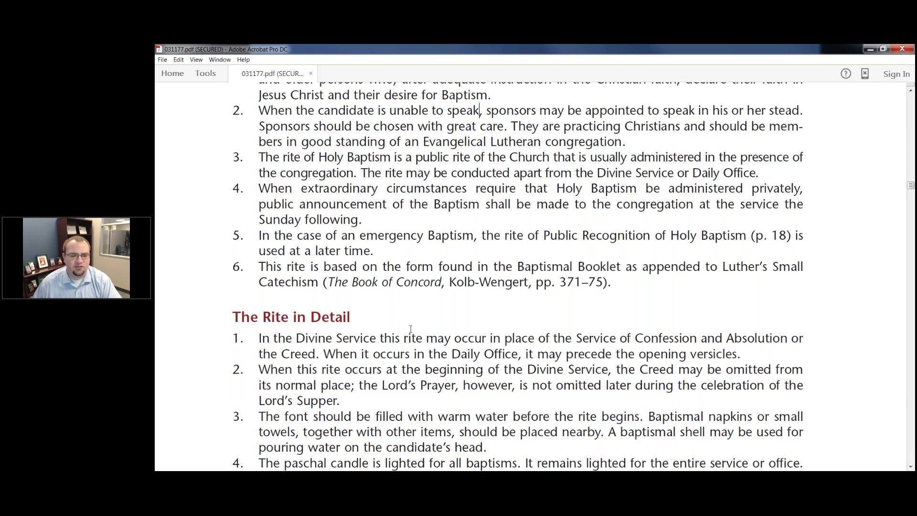
{"action": "scroll", "coordinate": [441, 289], "scroll_direction": "down", "scroll_amount": 6}
{"action": "scroll", "coordinate": [441, 288], "scroll_direction": "down", "scroll_amount": 5}
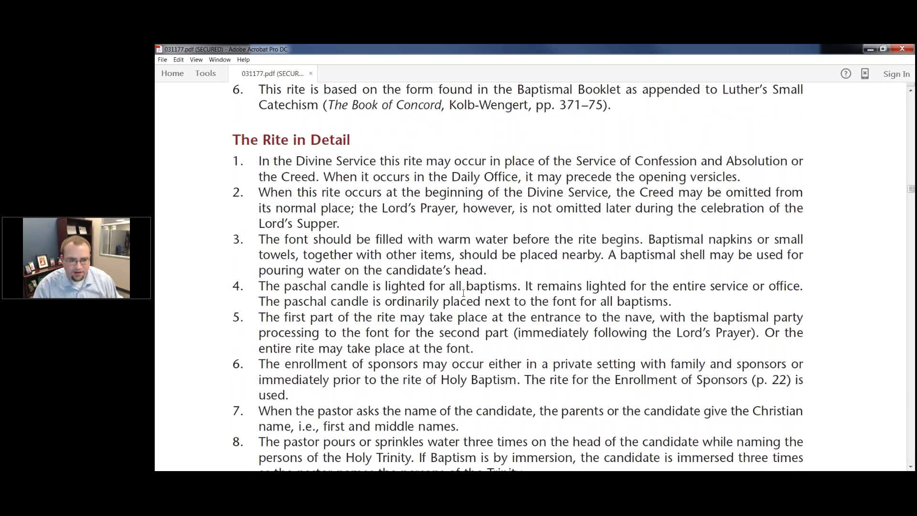
{"action": "scroll", "coordinate": [464, 294], "scroll_direction": "down", "scroll_amount": 3}
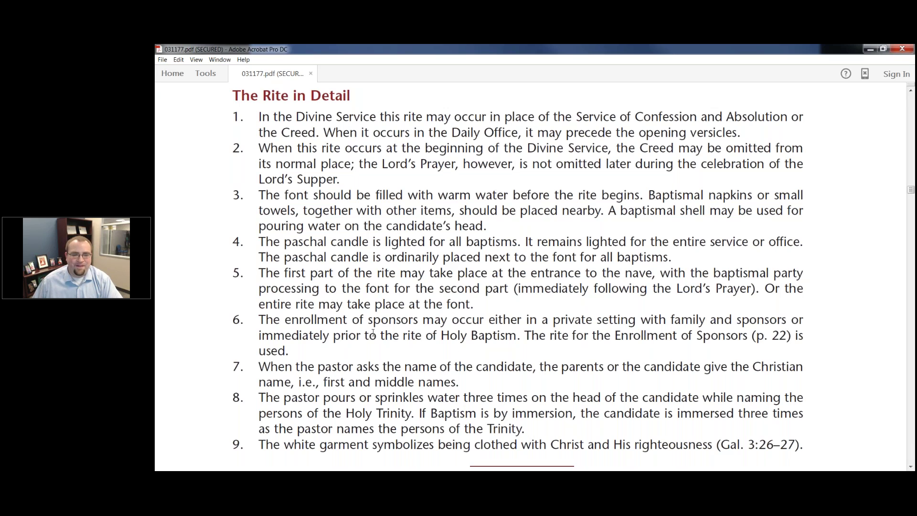
Step: Highlight the sentence in note 3 about filling the font with warm water, and close the PDF
{"action": "left_click_drag", "start_coordinate": [641, 196], "coordinate": [276, 191]}
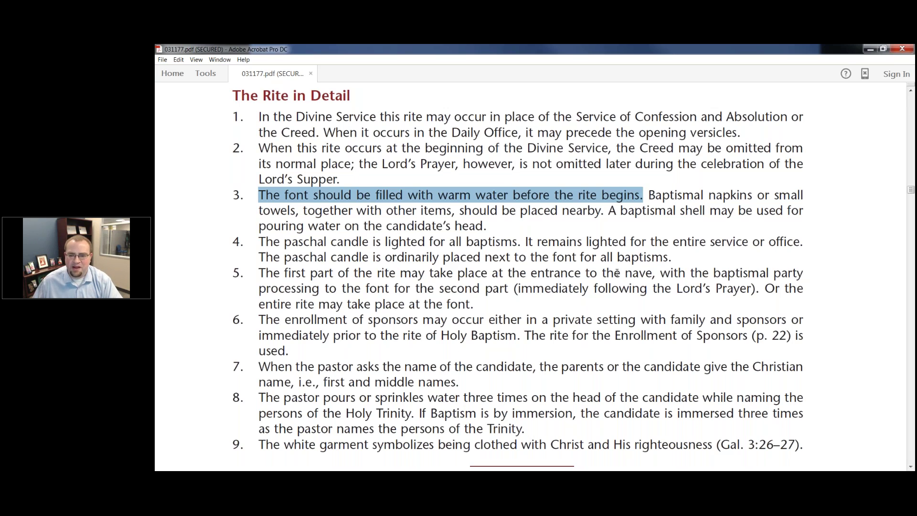
{"action": "left_click_drag", "start_coordinate": [655, 199], "coordinate": [646, 197]}
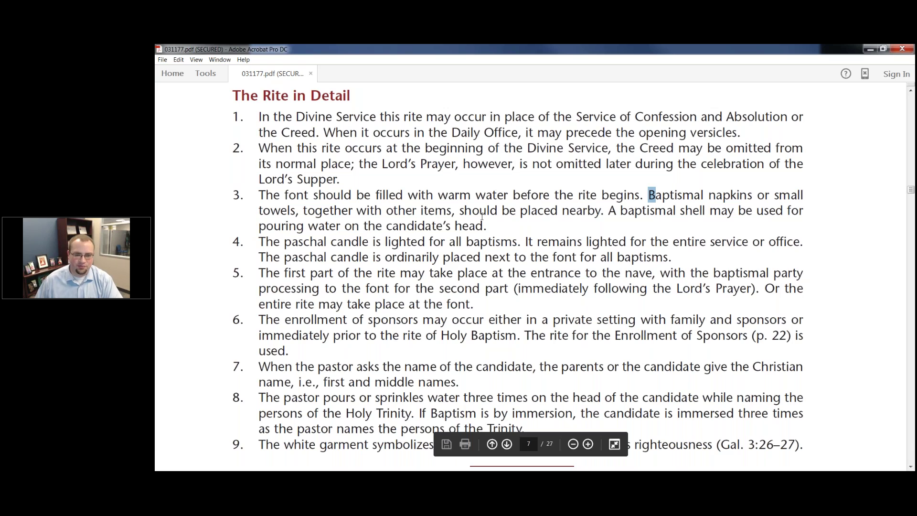
{"action": "scroll", "coordinate": [491, 219], "scroll_direction": "up", "scroll_amount": 1}
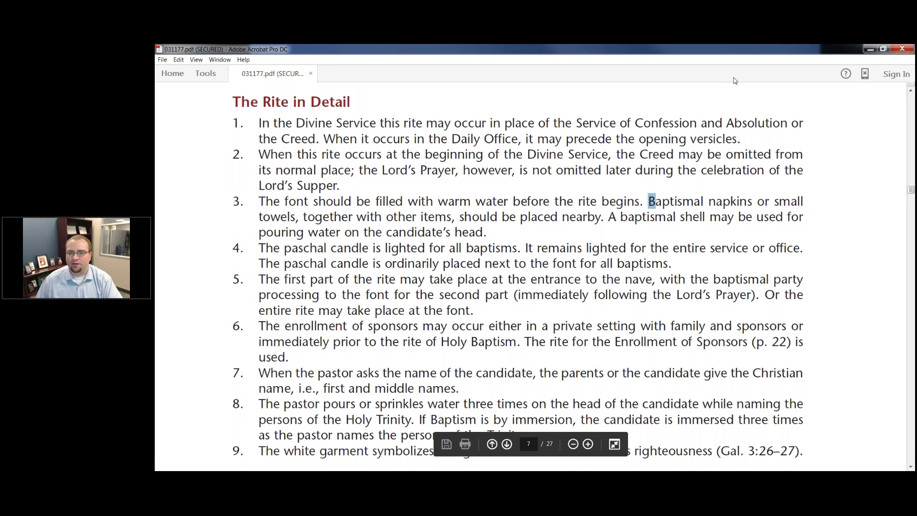
{"action": "left_click", "coordinate": [902, 48]}
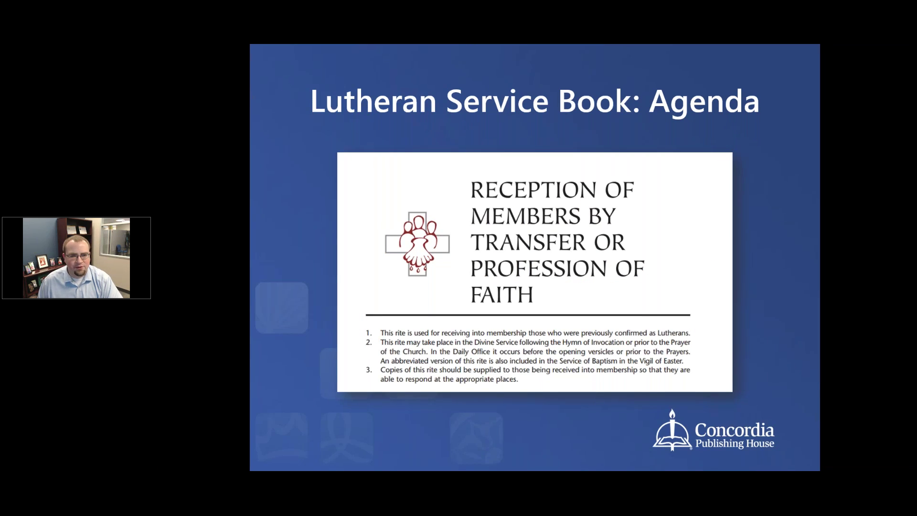
{"action": "key", "text": "Right"}
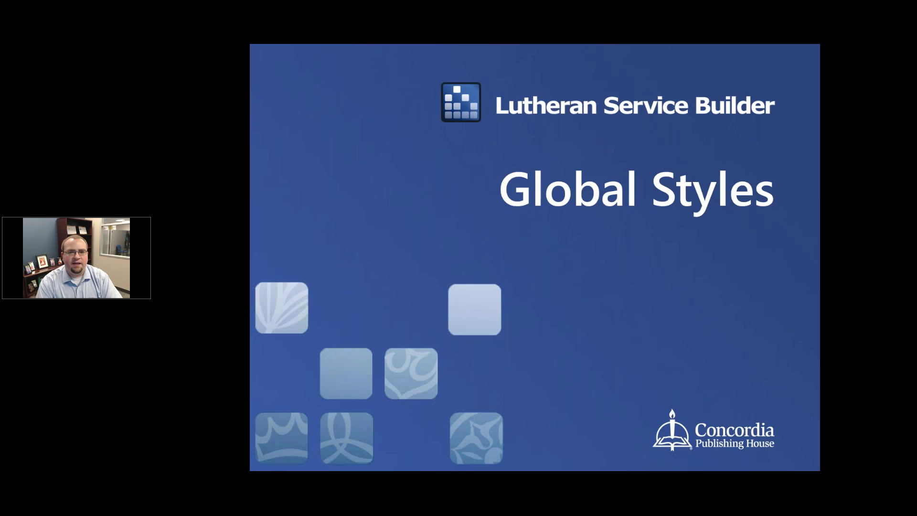
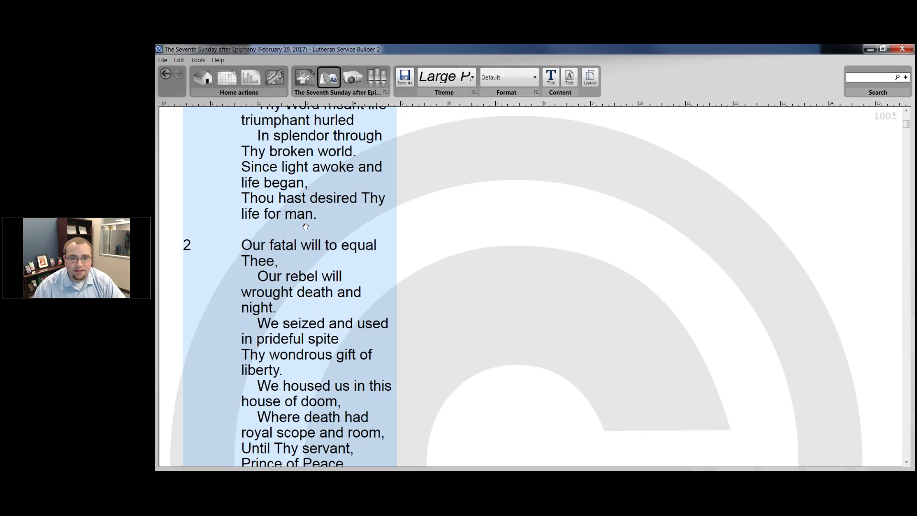
Step: Apply the No Formatting theme to the bulletin and check how the opening hymn is laid out
{"action": "left_click", "coordinate": [528, 180]}
{"action": "left_click", "coordinate": [468, 77]}
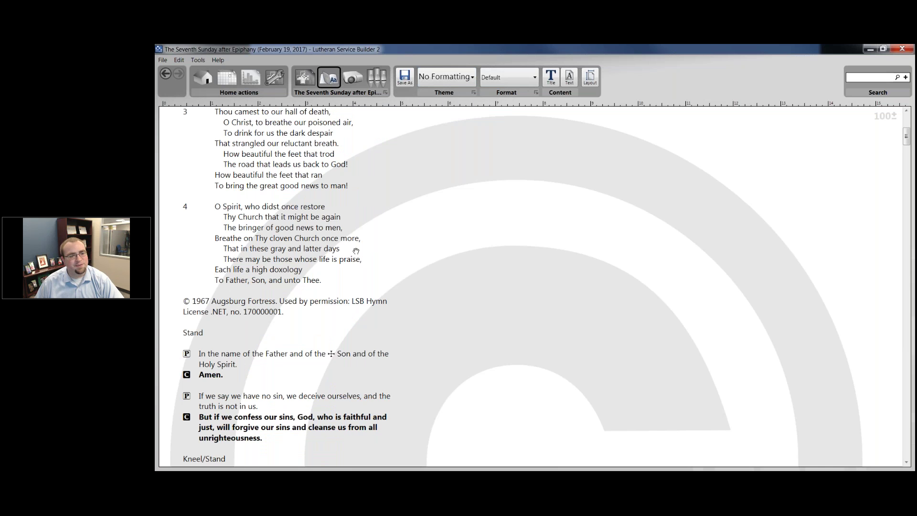
{"action": "scroll", "coordinate": [354, 252], "scroll_direction": "up", "scroll_amount": 3}
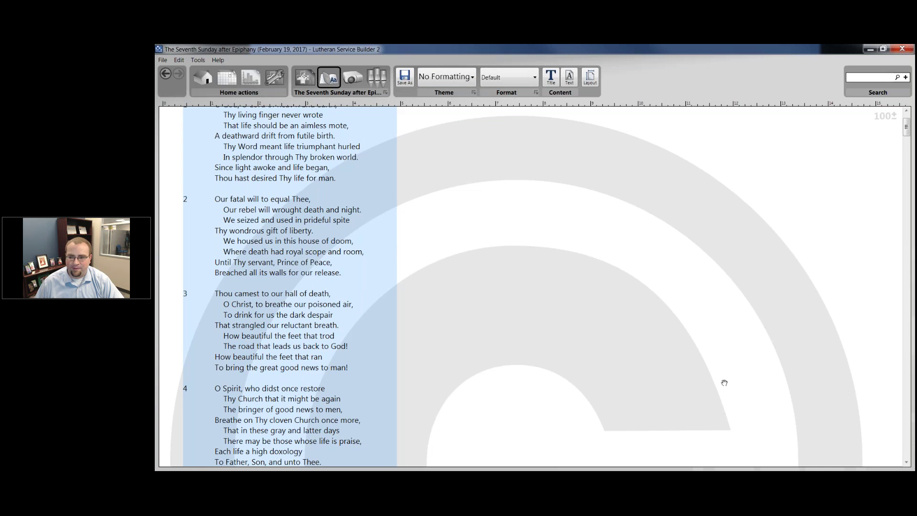
Step: Preview the bulletin in the Times New Roman theme and switch it to the Creative Worship theme
{"action": "mouse_move", "coordinate": [908, 130]}
{"action": "left_mouse_down"}
{"action": "mouse_move", "coordinate": [895, 188]}
{"action": "mouse_move", "coordinate": [906, 226]}
{"action": "mouse_move", "coordinate": [906, 129]}
{"action": "left_mouse_up"}
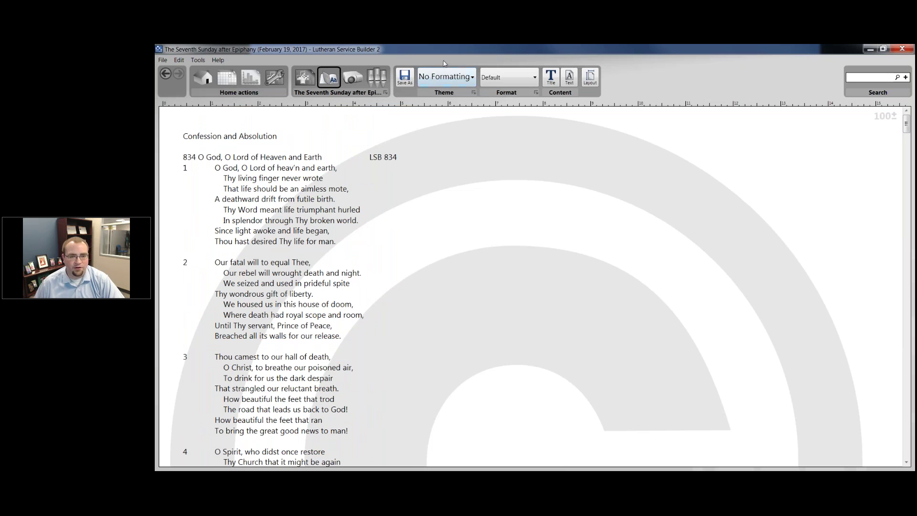
{"action": "left_click", "coordinate": [454, 77]}
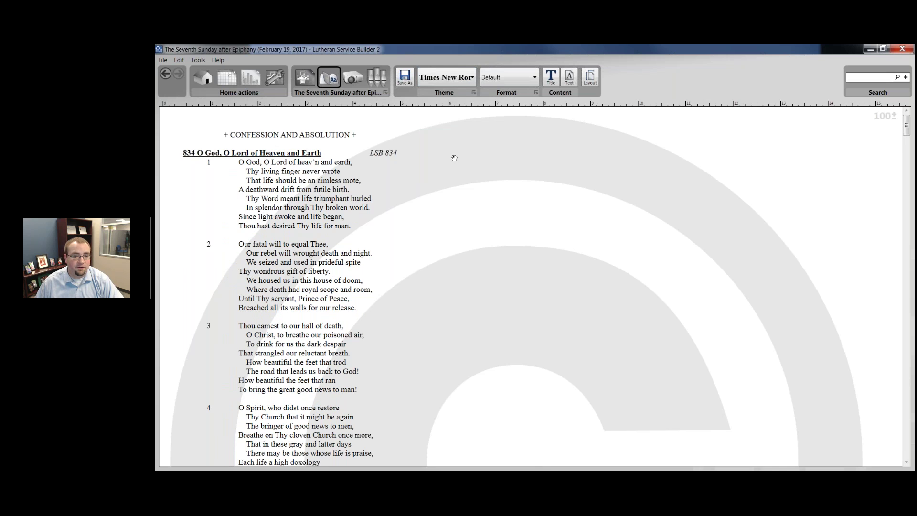
{"action": "left_click", "coordinate": [468, 76]}
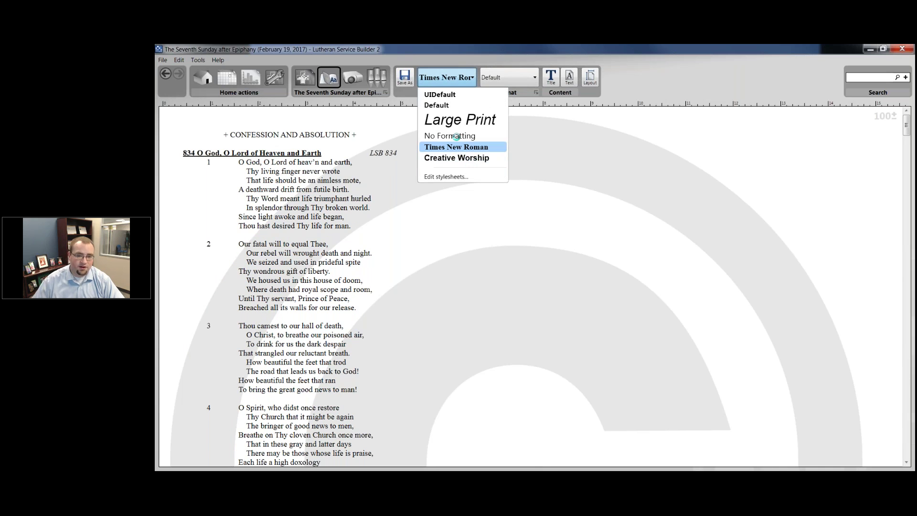
{"action": "left_click", "coordinate": [456, 158]}
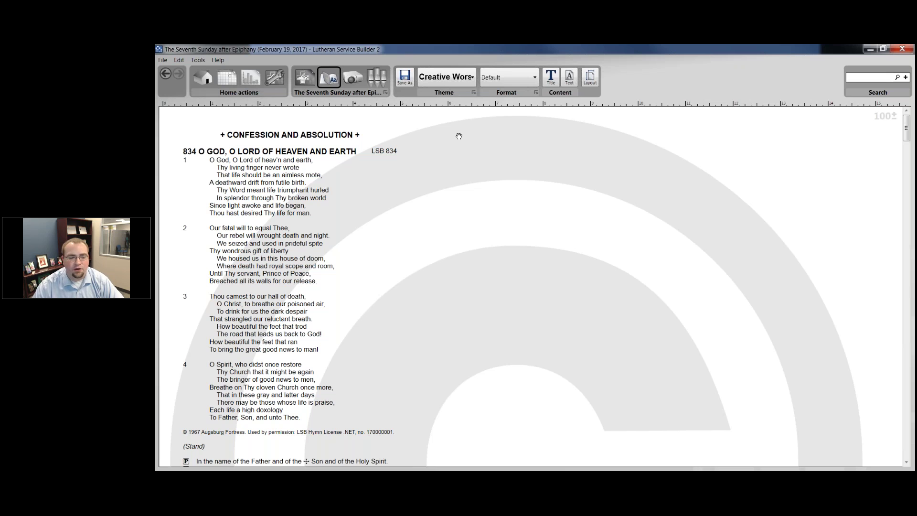
{"action": "left_click", "coordinate": [292, 206]}
{"action": "scroll", "coordinate": [334, 200], "scroll_direction": "down", "scroll_amount": 3}
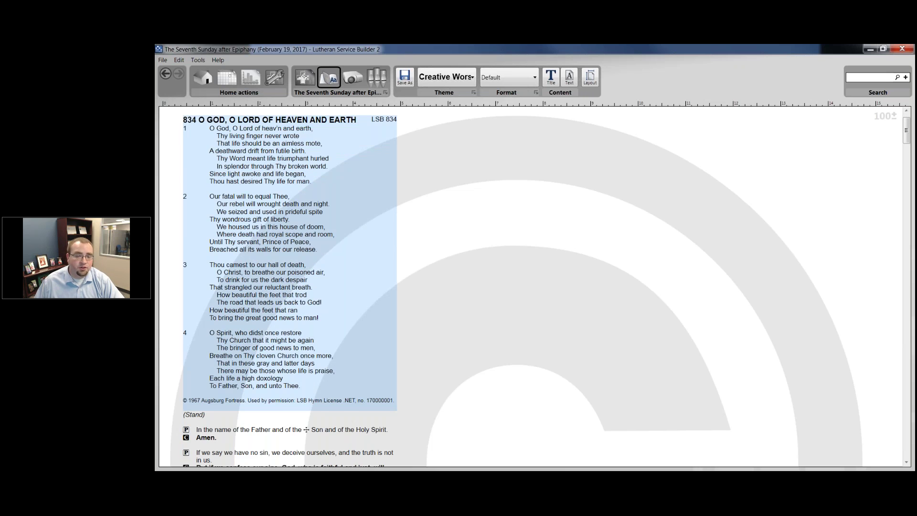
{"action": "scroll", "coordinate": [361, 197], "scroll_direction": "down", "scroll_amount": 3}
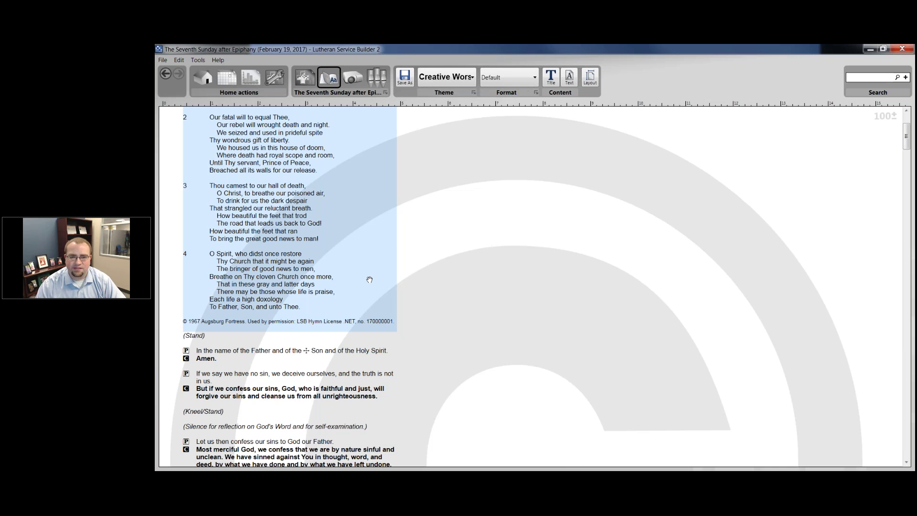
Step: Create a new bulletin stylesheet named "Serif Custom Style"
{"action": "left_click", "coordinate": [471, 78]}
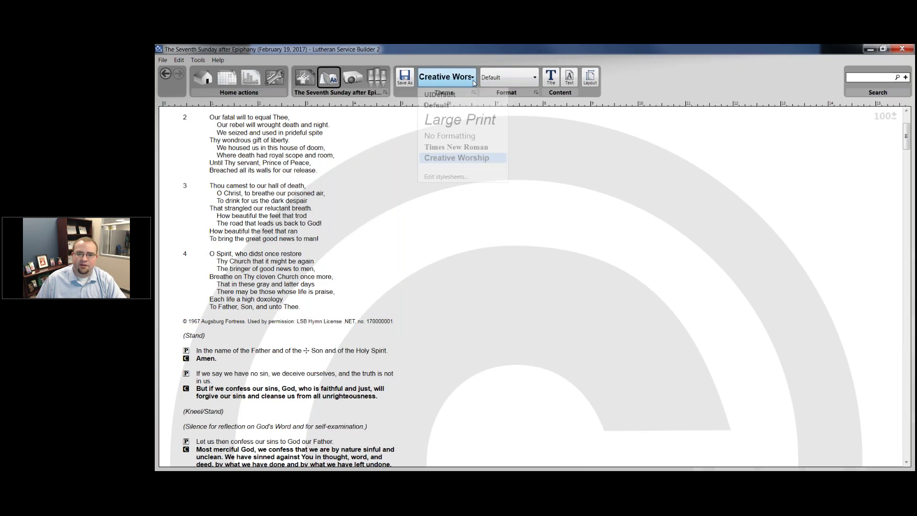
{"action": "left_click", "coordinate": [441, 177]}
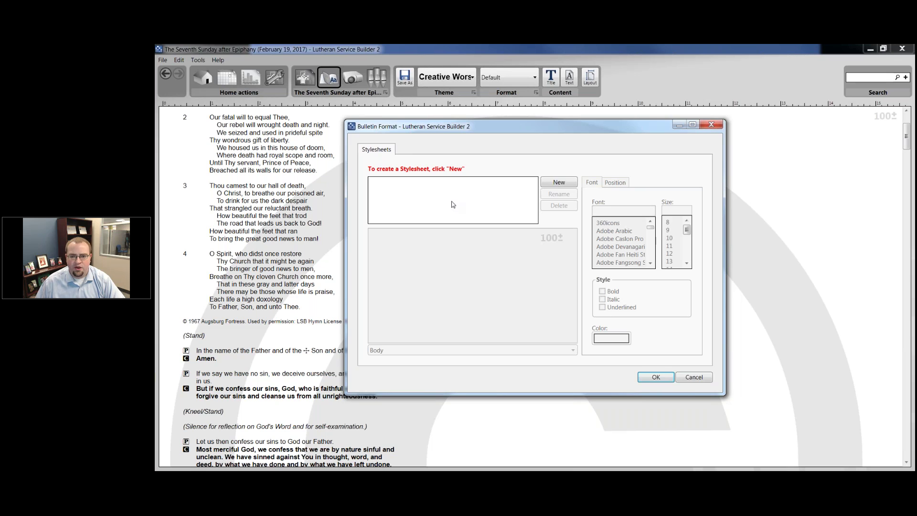
{"action": "left_click", "coordinate": [558, 184]}
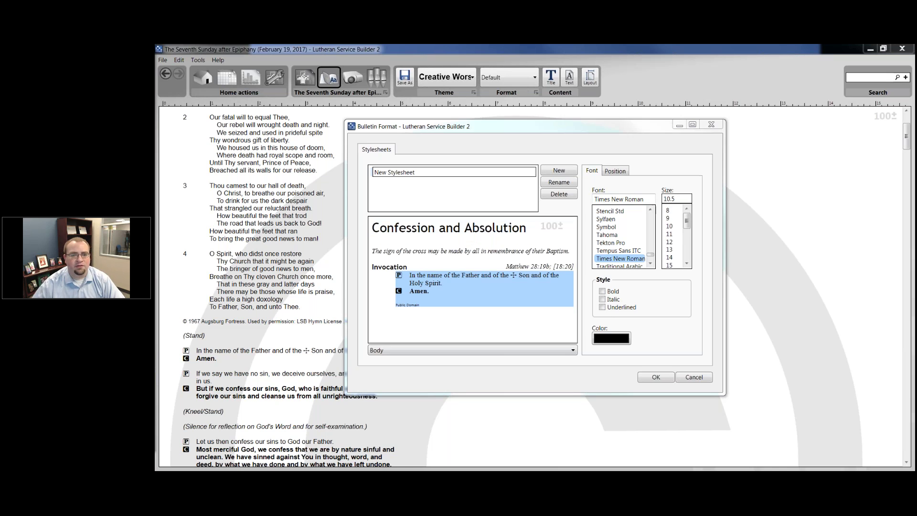
{"action": "left_click", "coordinate": [414, 173]}
{"action": "left_click_drag", "start_coordinate": [415, 172], "coordinate": [372, 171]}
{"action": "type", "text": "Serif Custom Style"}
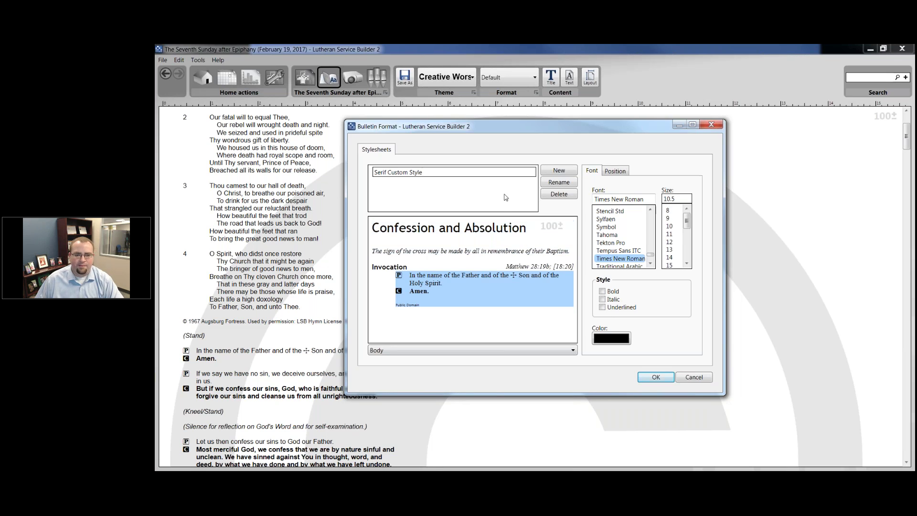
Step: Examine the font settings of the stylesheet's heading, rubric, caption, subcaption and body elements, and the list of element types
{"action": "left_click", "coordinate": [462, 229]}
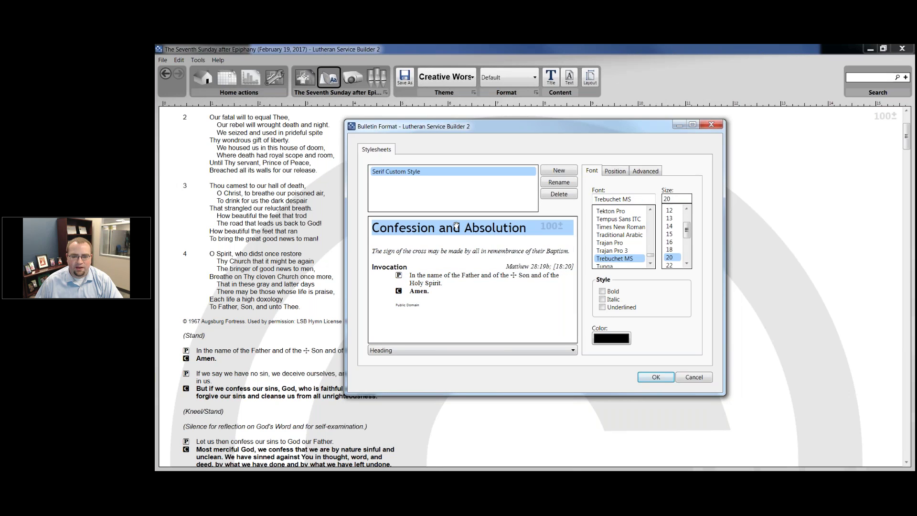
{"action": "left_click", "coordinate": [456, 251]}
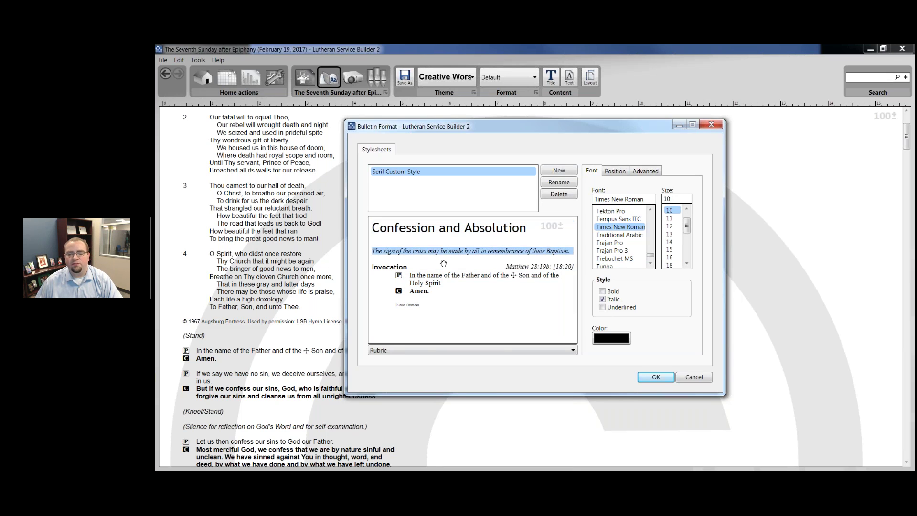
{"action": "left_click", "coordinate": [401, 267]}
{"action": "left_click", "coordinate": [539, 266]}
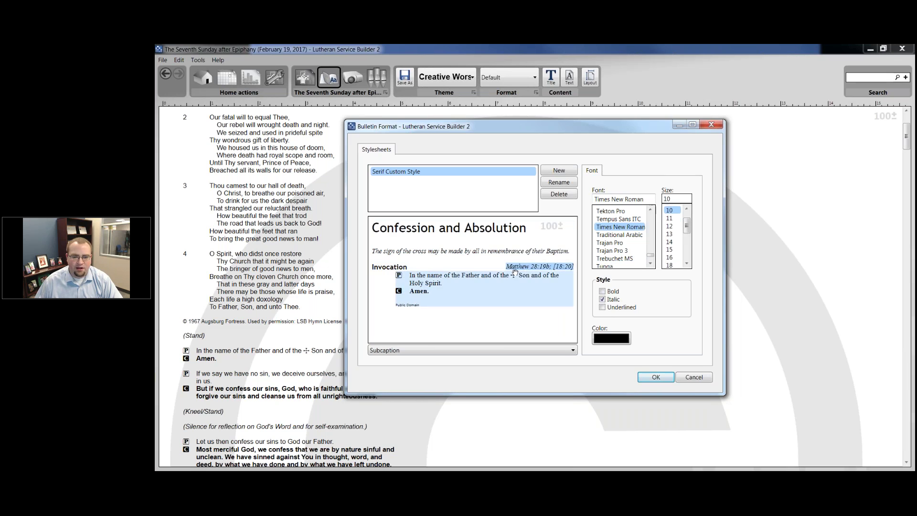
{"action": "left_click", "coordinate": [459, 284]}
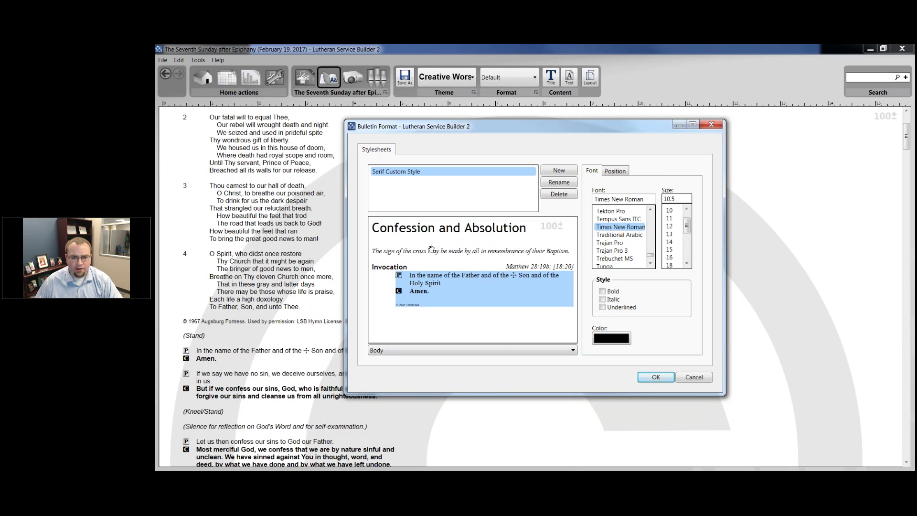
{"action": "left_click", "coordinate": [456, 231]}
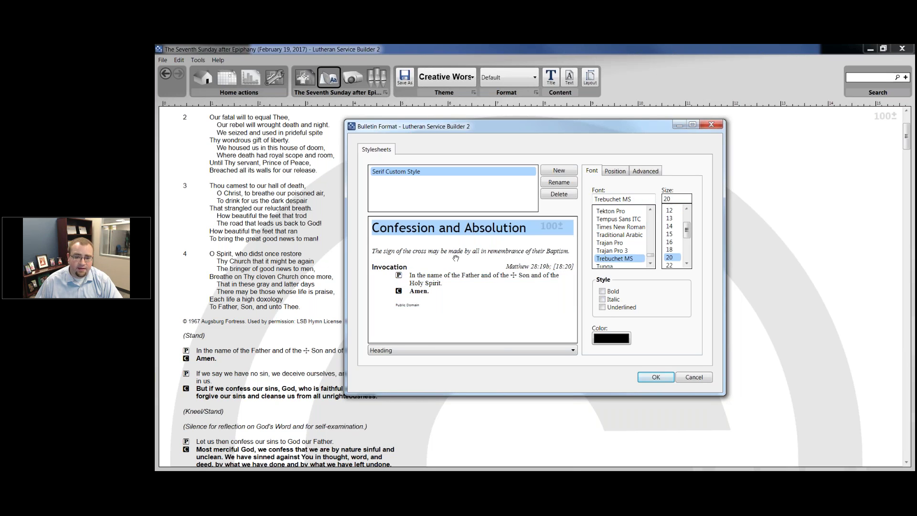
{"action": "left_click", "coordinate": [426, 350]}
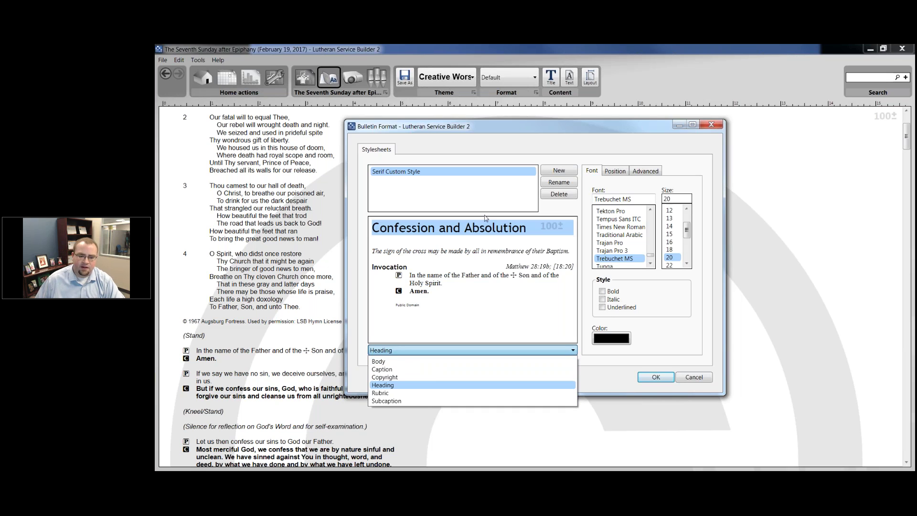
{"action": "left_click", "coordinate": [496, 235]}
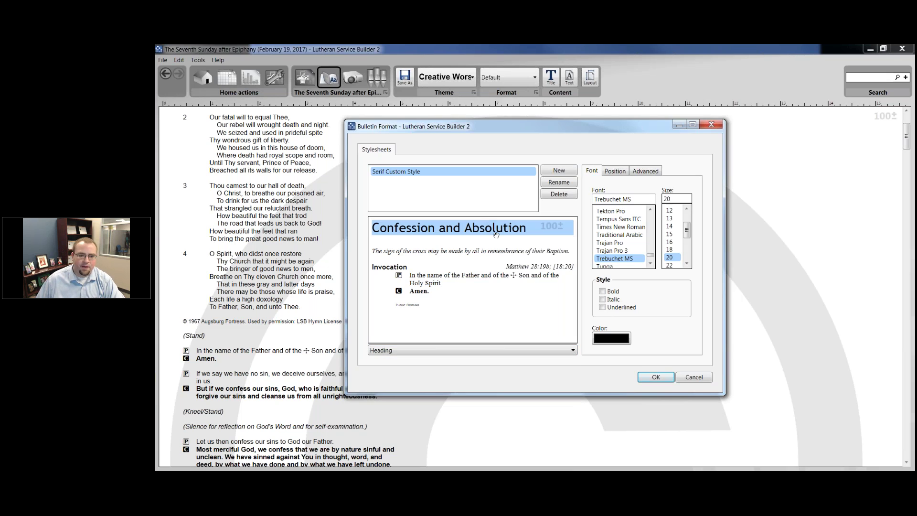
{"action": "left_click", "coordinate": [444, 251]}
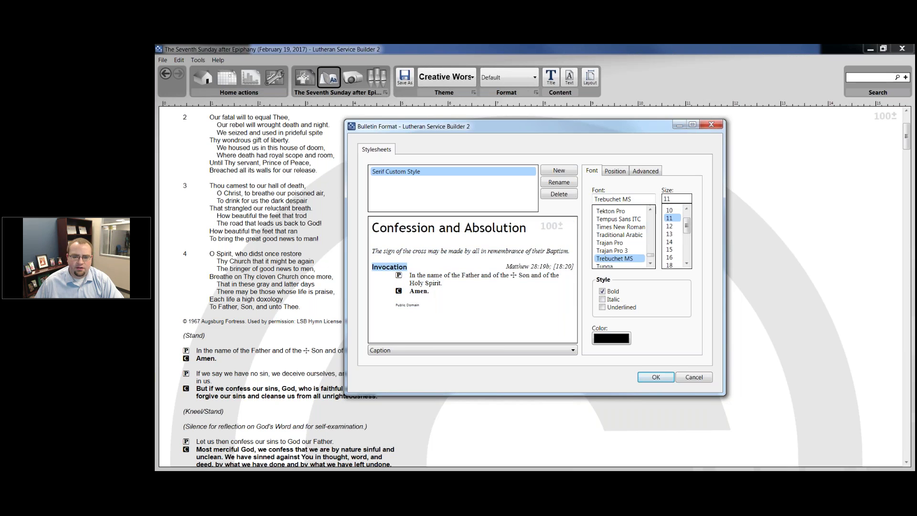
Step: Set the stylesheet's heading font to Trajan Pro at size 18
{"action": "left_click", "coordinate": [449, 227]}
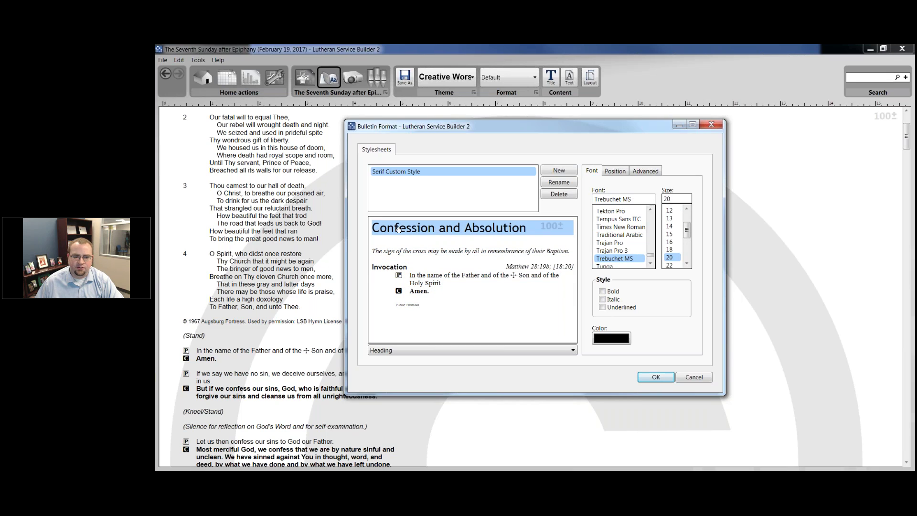
{"action": "left_click", "coordinate": [613, 199]}
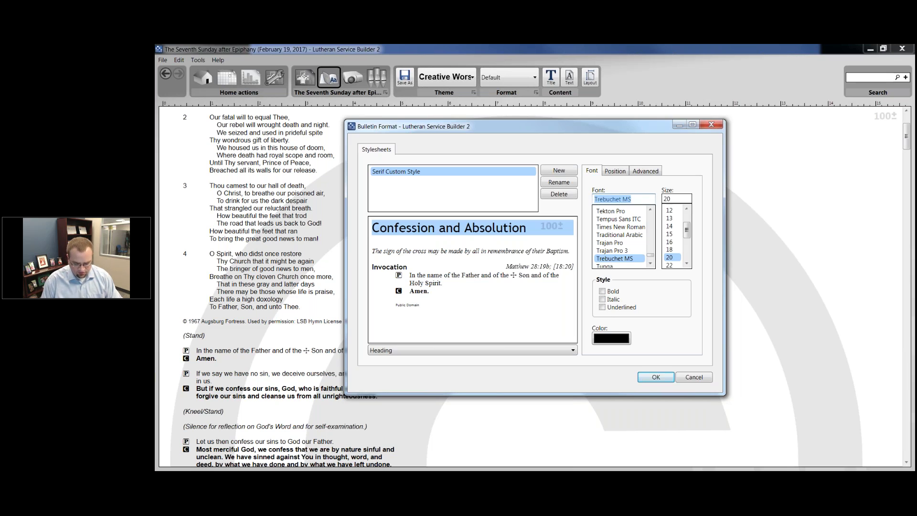
{"action": "type", "text": "Trajan Pro"}
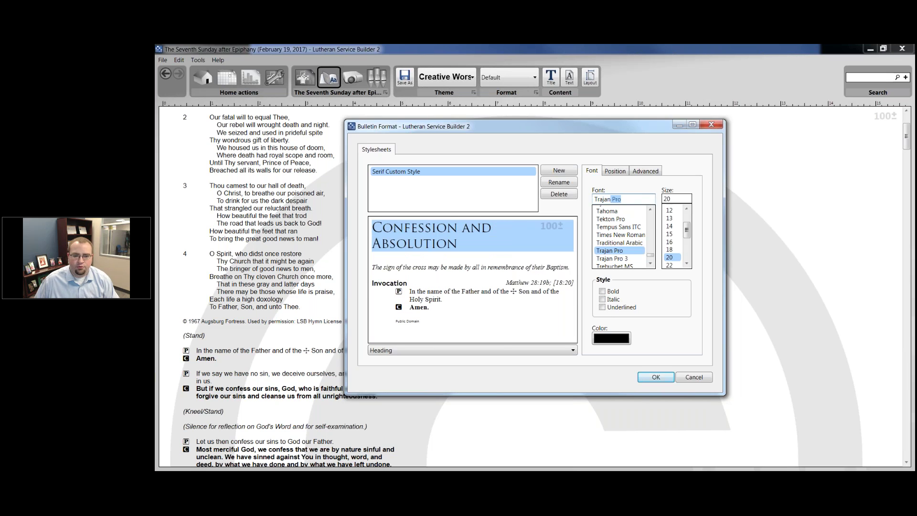
{"action": "left_click", "coordinate": [615, 252]}
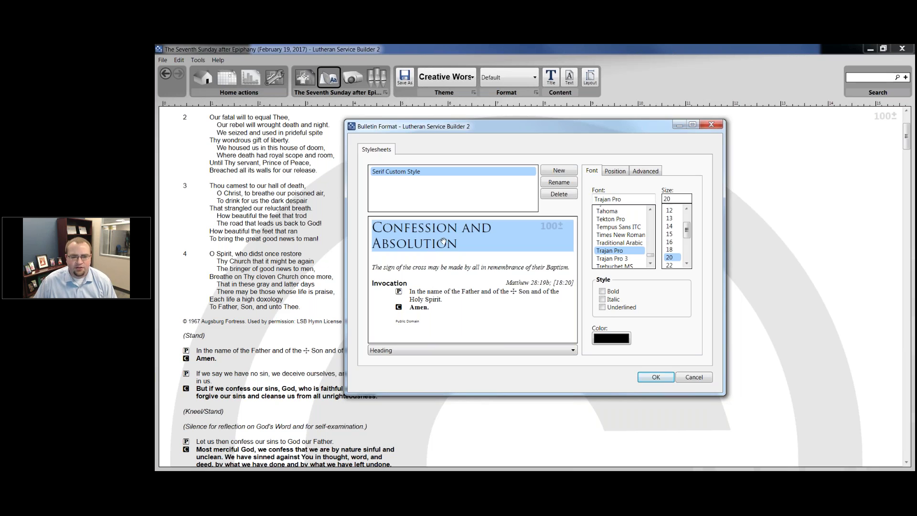
{"action": "left_click", "coordinate": [669, 250]}
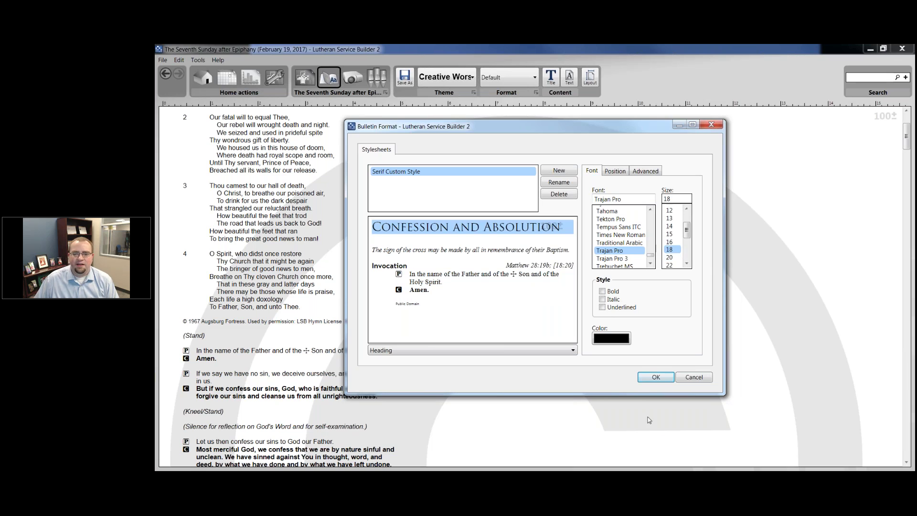
Step: Toggle italic on and off for the heading and set its colour to dark red
{"action": "left_click", "coordinate": [602, 300]}
{"action": "left_click", "coordinate": [602, 299]}
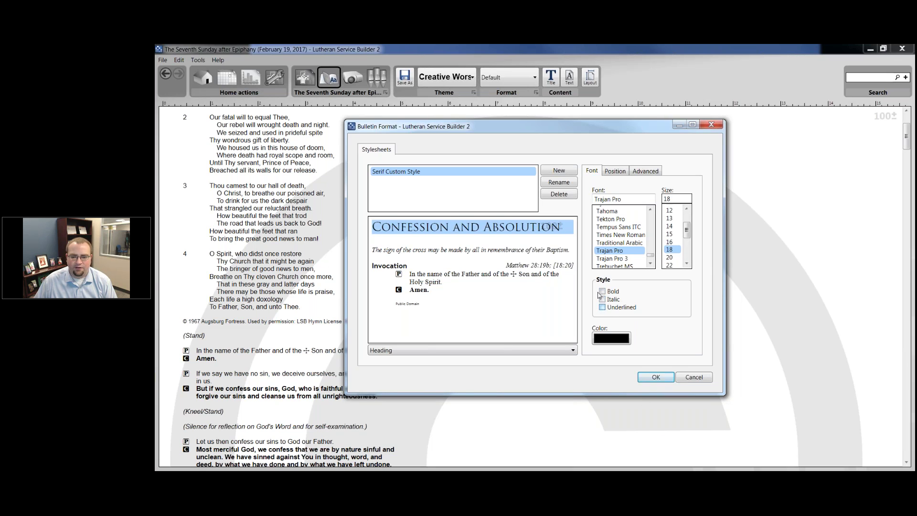
{"action": "left_click", "coordinate": [616, 338]}
{"action": "left_click_drag", "start_coordinate": [551, 278], "coordinate": [559, 255]}
{"action": "left_click", "coordinate": [586, 318]}
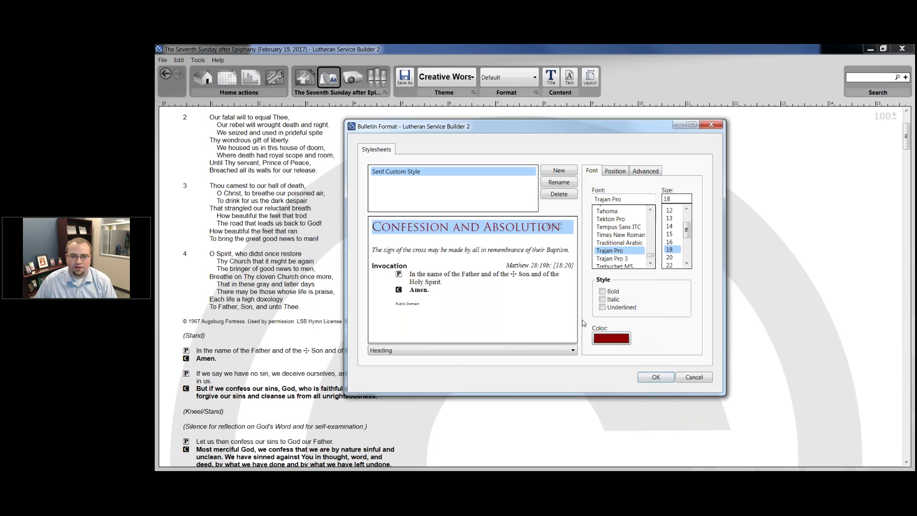
Step: Try Center and Justify alignment for the heading and return it to Left
{"action": "left_click", "coordinate": [616, 171]}
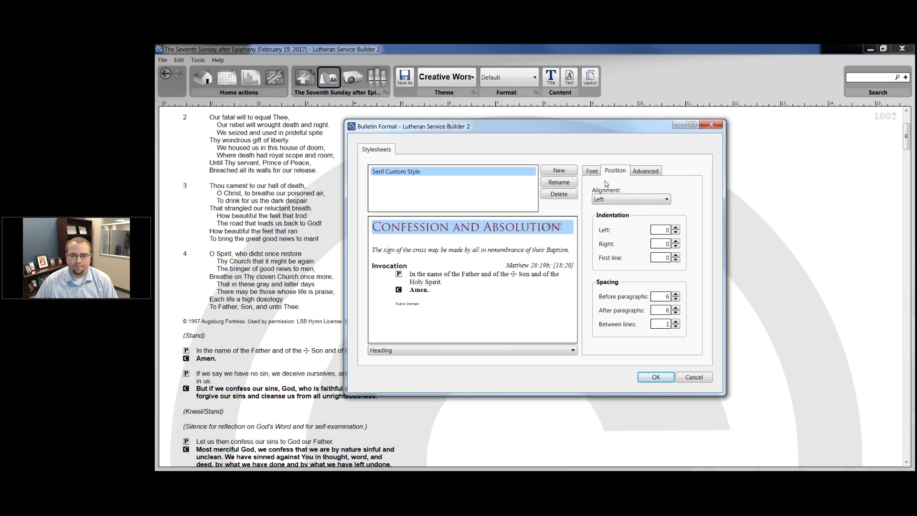
{"action": "left_click", "coordinate": [631, 199]}
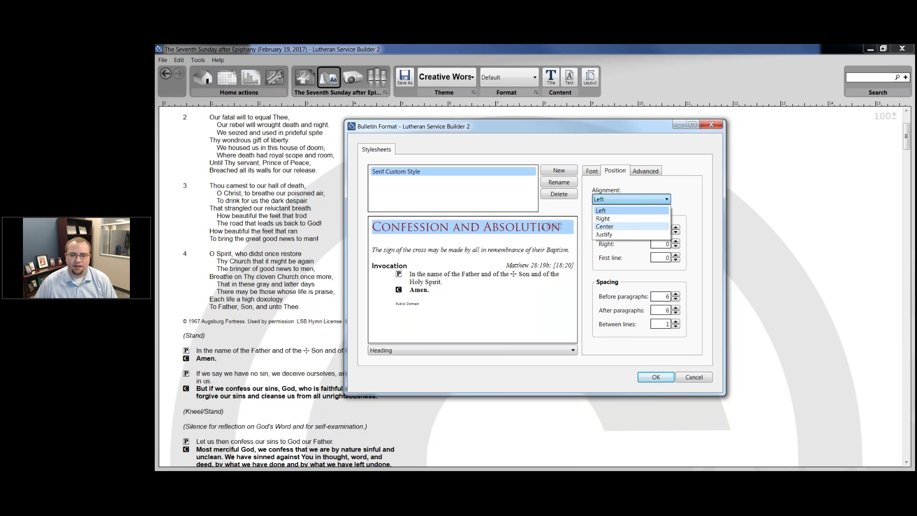
{"action": "left_click", "coordinate": [623, 226]}
{"action": "left_click", "coordinate": [621, 199]}
{"action": "left_click", "coordinate": [620, 234]}
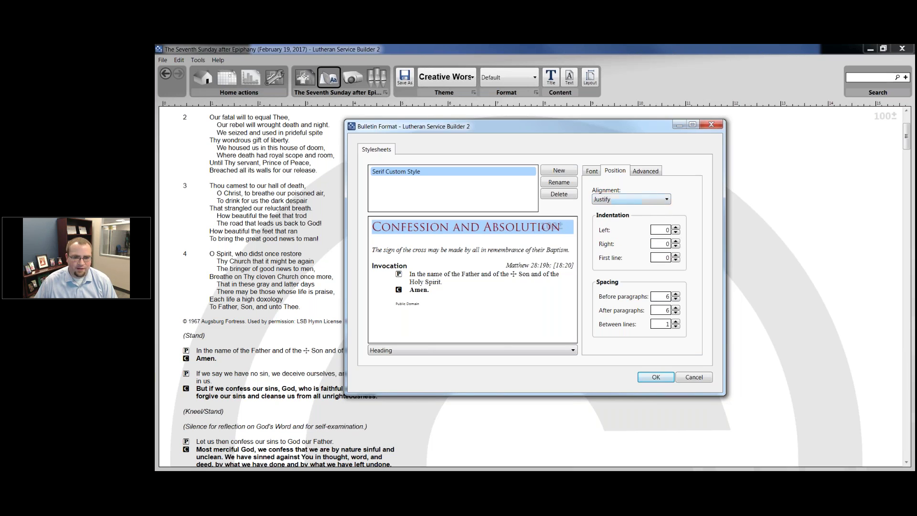
{"action": "left_click", "coordinate": [623, 200]}
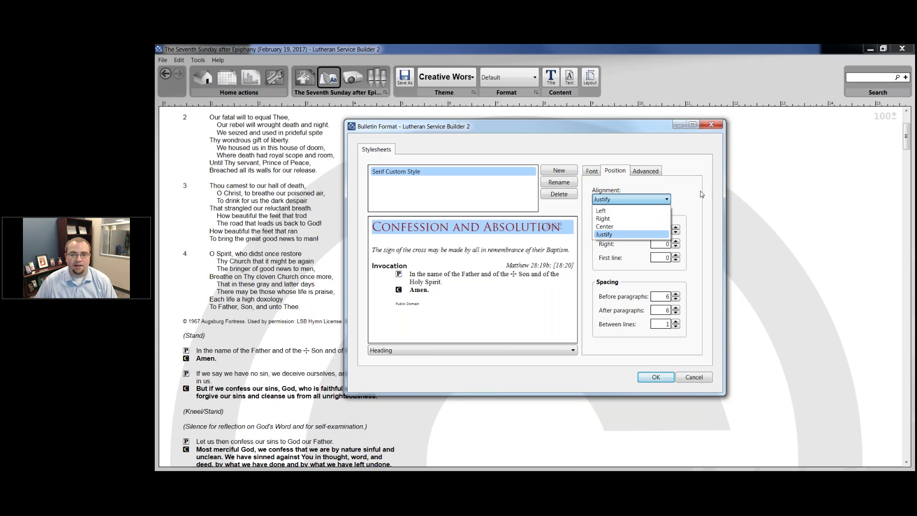
{"action": "left_click", "coordinate": [642, 212]}
Step: Try different left indentation and before-paragraph spacing on the heading, restore both, and set its after-paragraph spacing to 0
{"action": "left_click", "coordinate": [675, 229]}
{"action": "left_click", "coordinate": [675, 228]}
{"action": "left_click", "coordinate": [676, 233]}
{"action": "left_click", "coordinate": [676, 233]}
{"action": "left_click", "coordinate": [676, 299]}
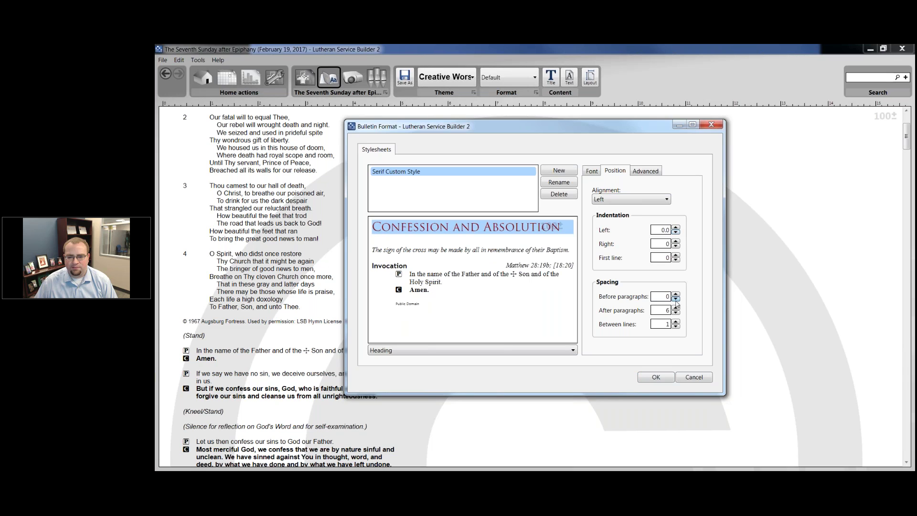
{"action": "left_click", "coordinate": [675, 294]}
{"action": "left_click", "coordinate": [675, 312]}
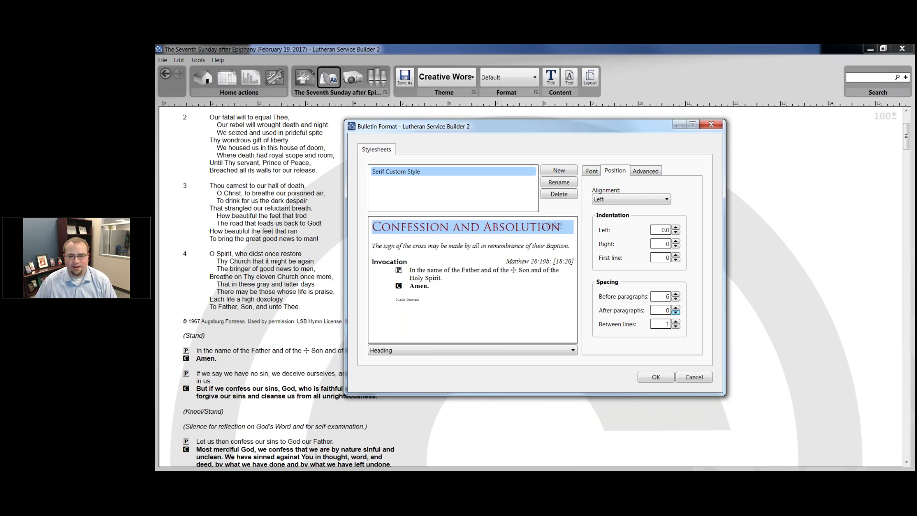
Step: Try the all-uppercase option and a "-" prefix on the heading, removing both, and check the option for keeping the caption with content
{"action": "left_click", "coordinate": [654, 172]}
{"action": "left_click", "coordinate": [602, 202]}
{"action": "left_click", "coordinate": [602, 202]}
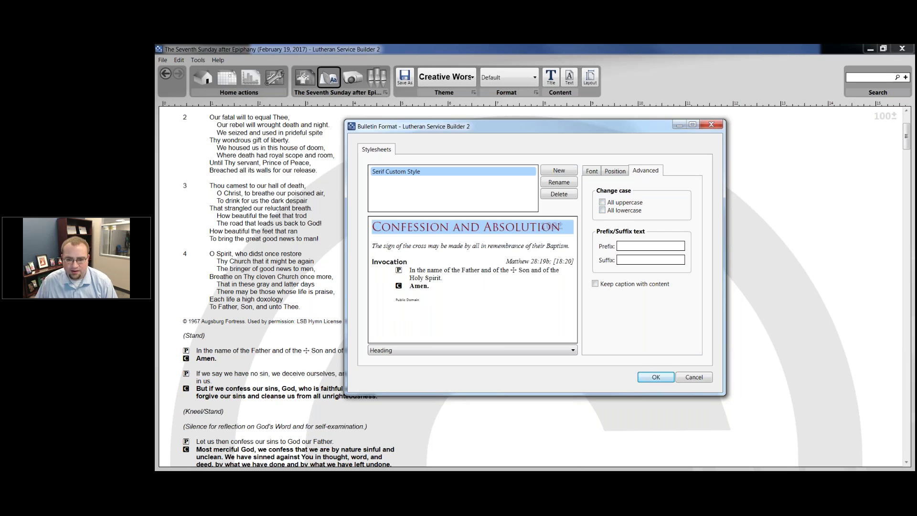
{"action": "type", "text": "-"}
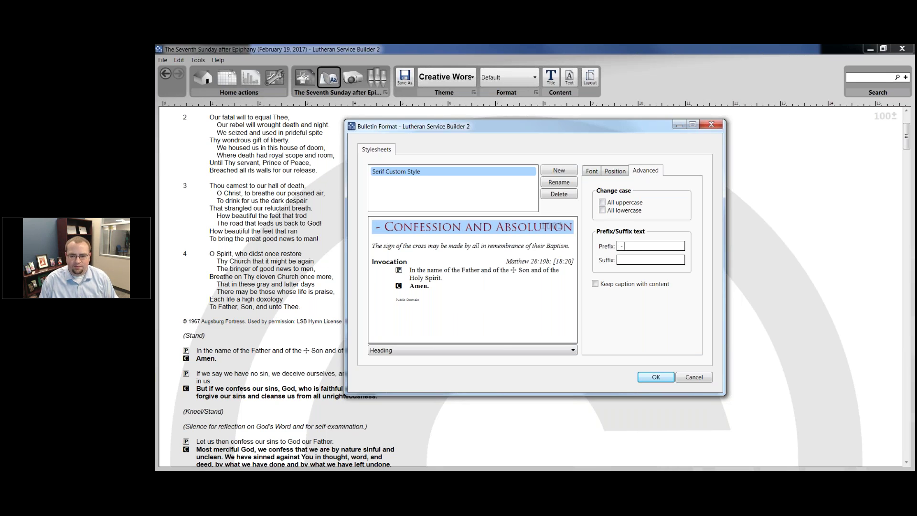
{"action": "key", "text": "BackSpace"}
{"action": "key", "text": "BackSpace"}
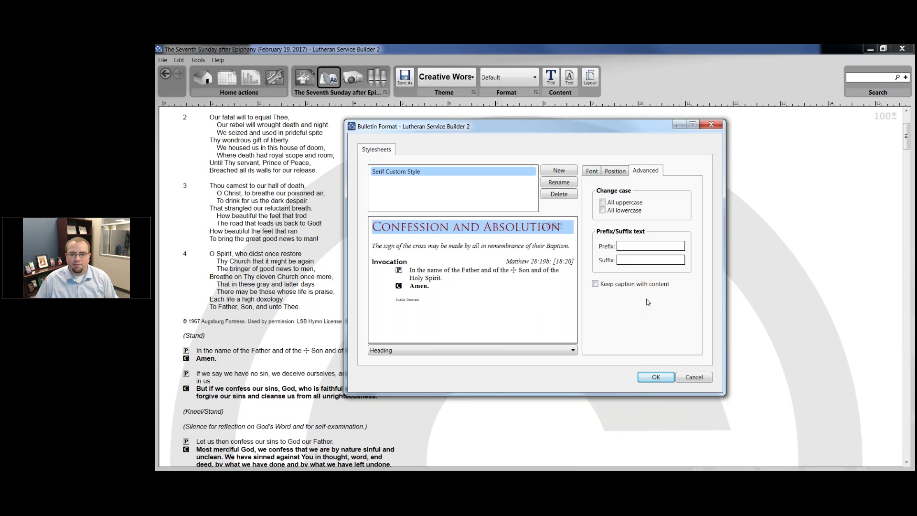
{"action": "left_click", "coordinate": [640, 285]}
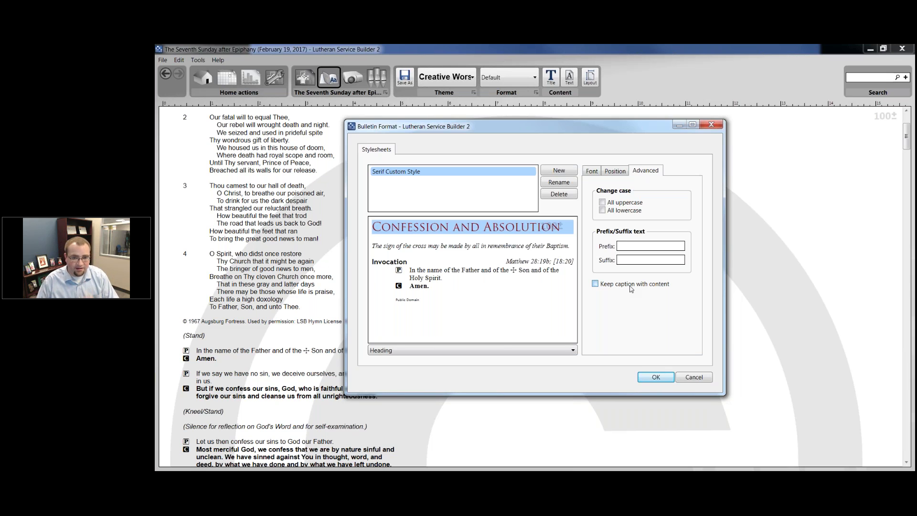
Step: Set the rubric text's font to Goudy Old Style in Serif Custom Style
{"action": "left_click", "coordinate": [593, 173]}
{"action": "left_click", "coordinate": [427, 246]}
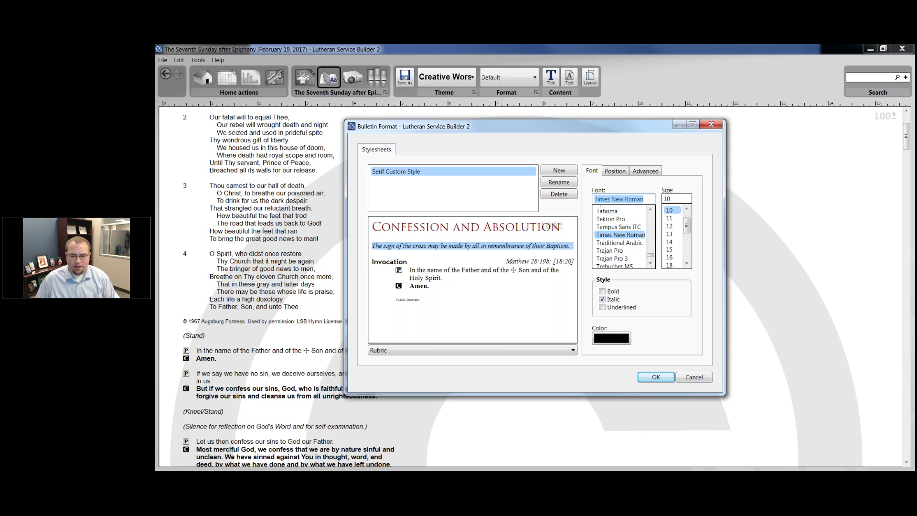
{"action": "type", "text": "Goudy Old Style"}
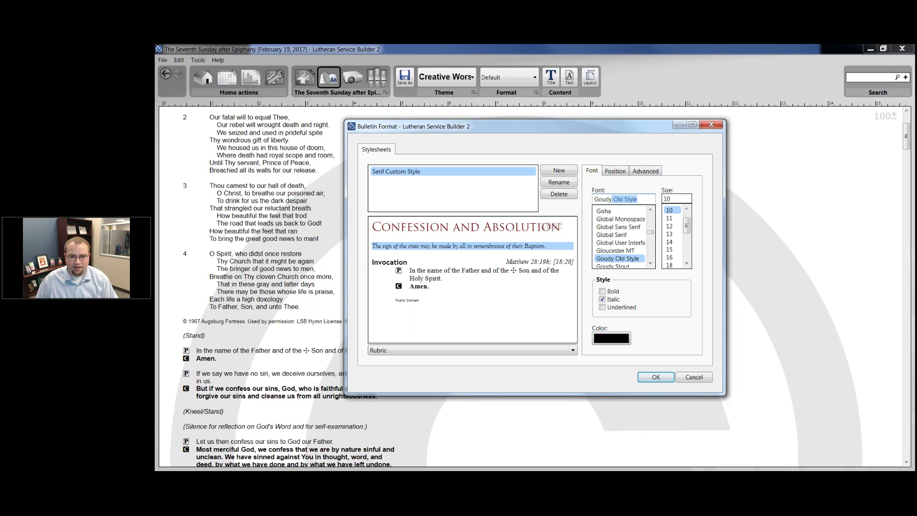
{"action": "left_click", "coordinate": [630, 261]}
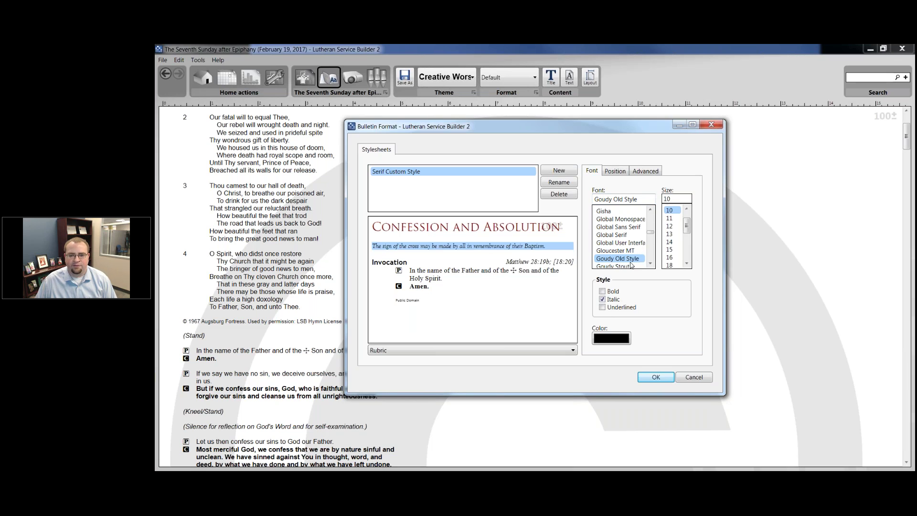
Step: Set the caption and subcaption fonts to Goudy Old Style
{"action": "left_click", "coordinate": [384, 262]}
{"action": "type", "text": "Goud"}
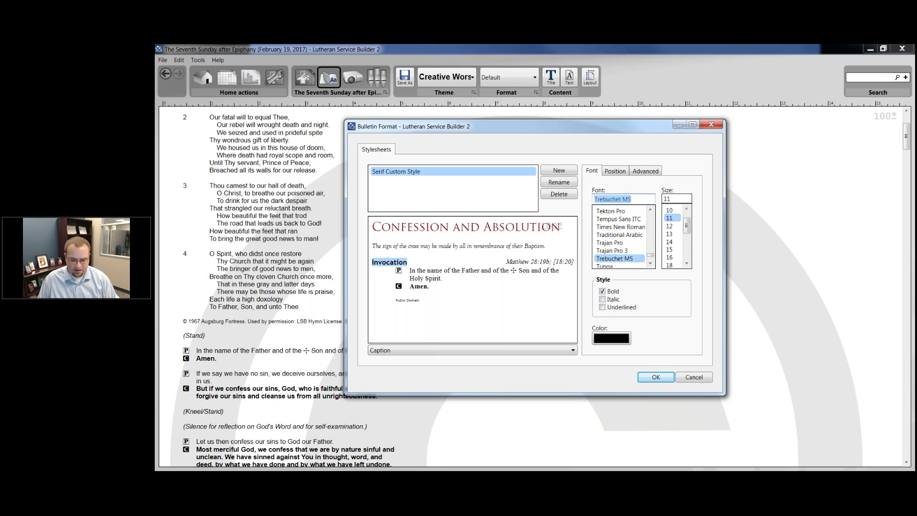
{"action": "left_click", "coordinate": [638, 258]}
{"action": "left_click", "coordinate": [558, 262]}
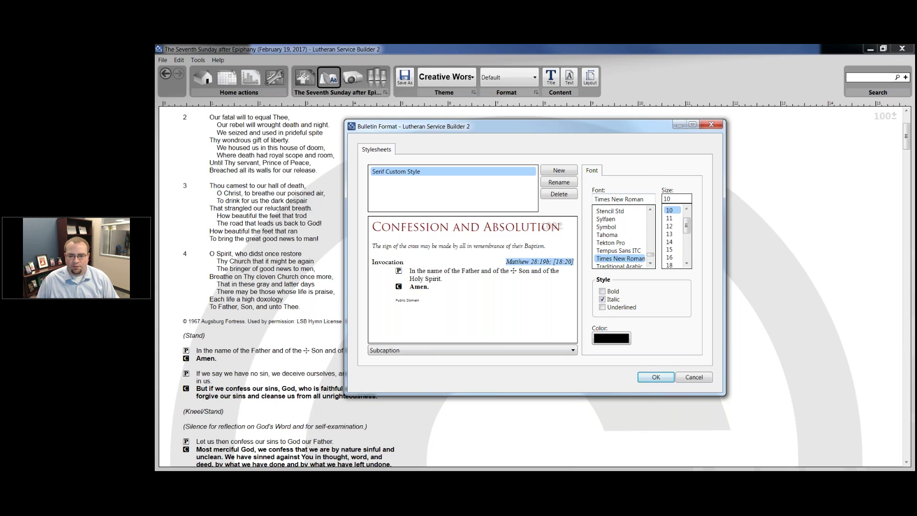
{"action": "type", "text": "Goudy Old Style"}
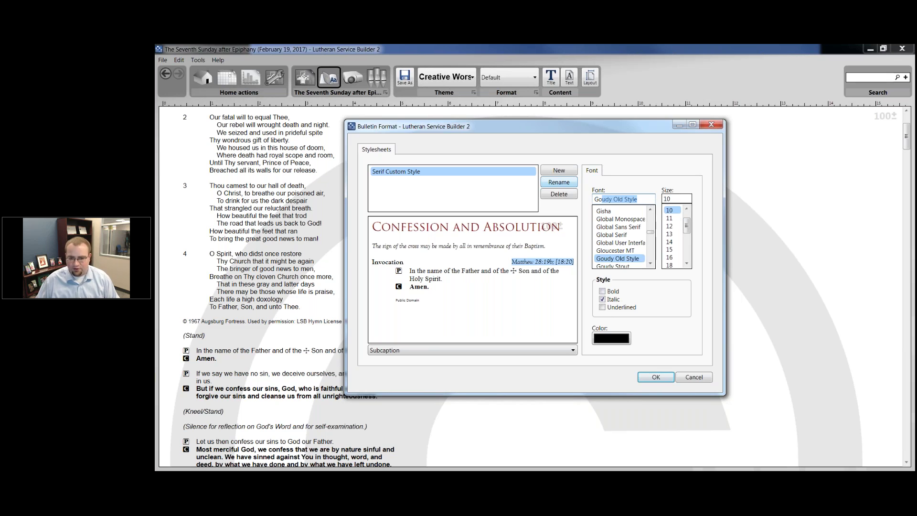
{"action": "left_click", "coordinate": [609, 262]}
Step: Set the body and copyright text fonts to Goudy Old Style
{"action": "left_click", "coordinate": [510, 269]}
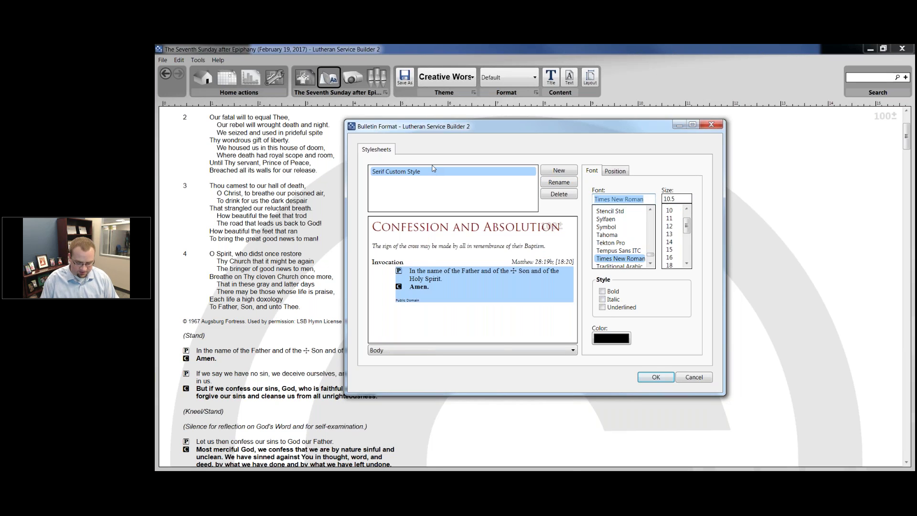
{"action": "type", "text": "Goudy Old Style"}
{"action": "left_click", "coordinate": [635, 259]}
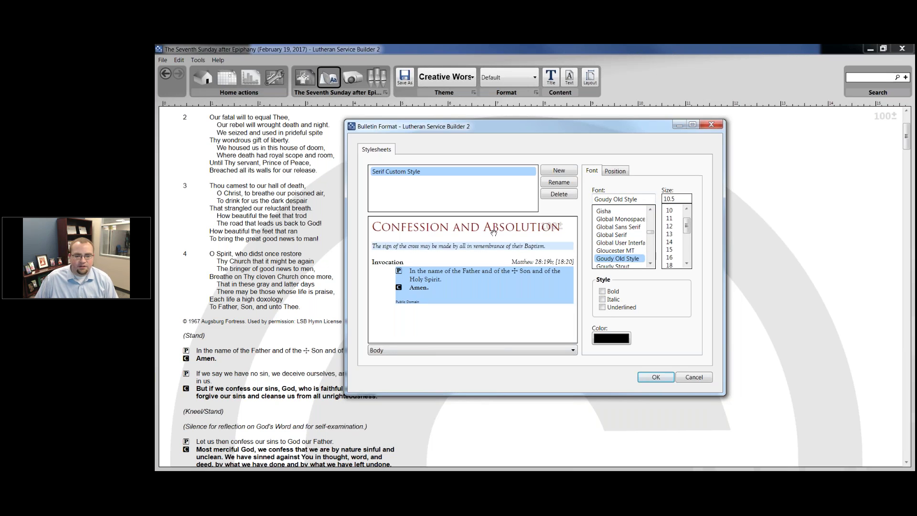
{"action": "left_click", "coordinate": [542, 261]}
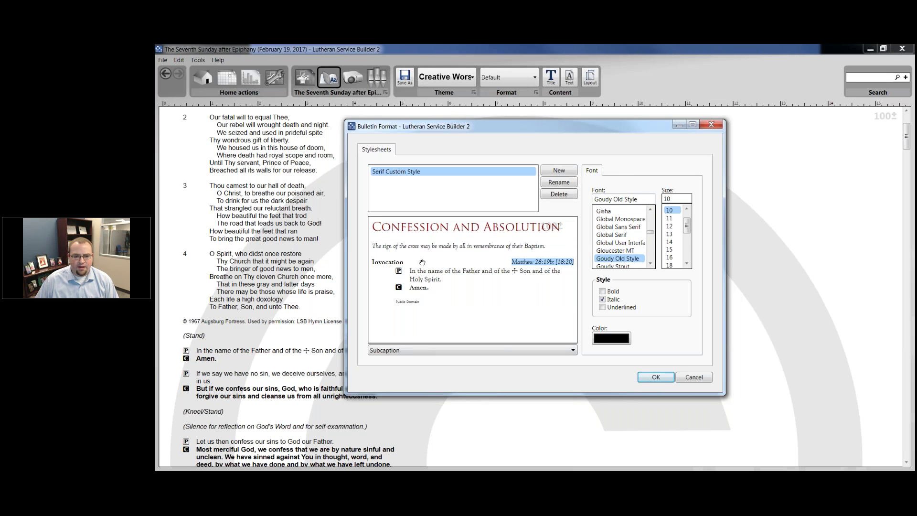
{"action": "left_click", "coordinate": [416, 303]}
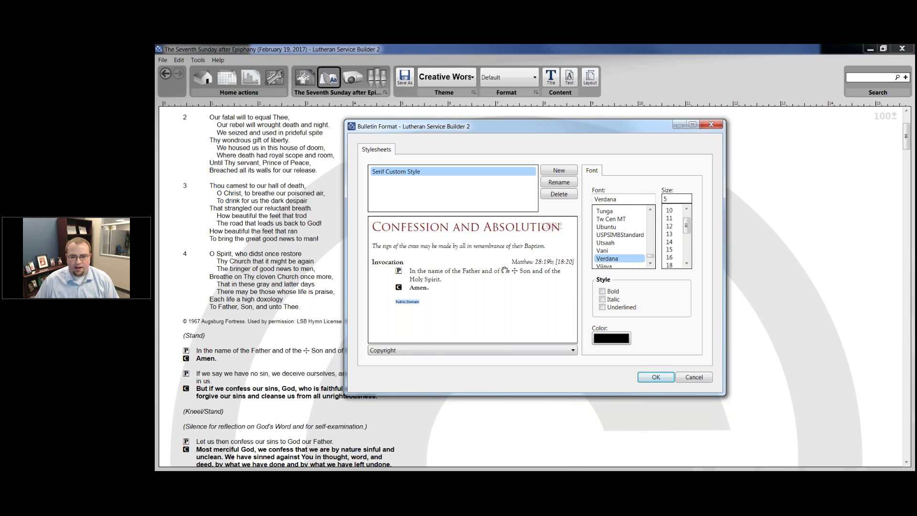
{"action": "type", "text": "go"}
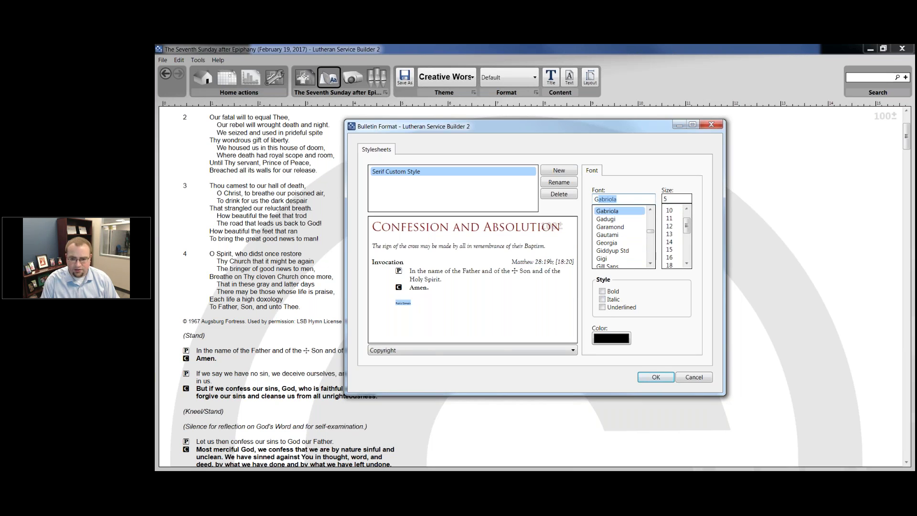
{"action": "left_click", "coordinate": [636, 259]}
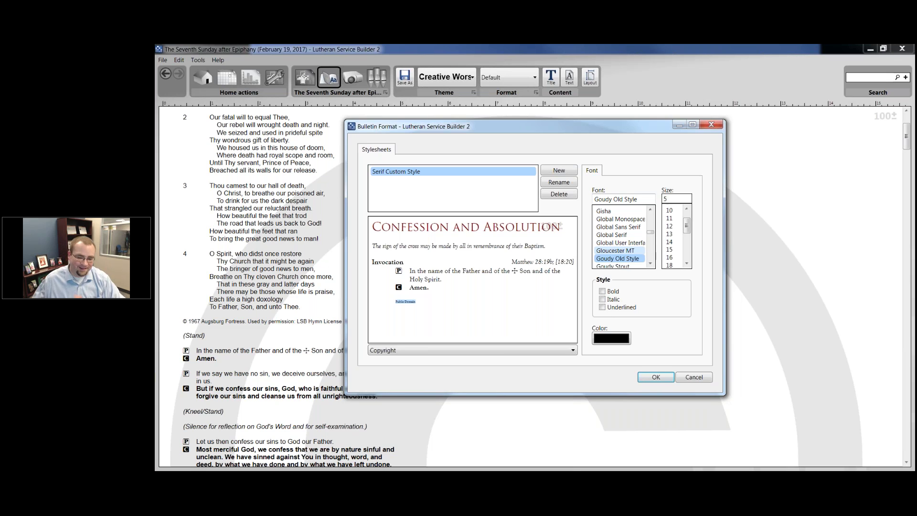
Step: Check the font settings of the body, rubric, caption and subcaption, and set the caption's size to 12
{"action": "left_click", "coordinate": [460, 281]}
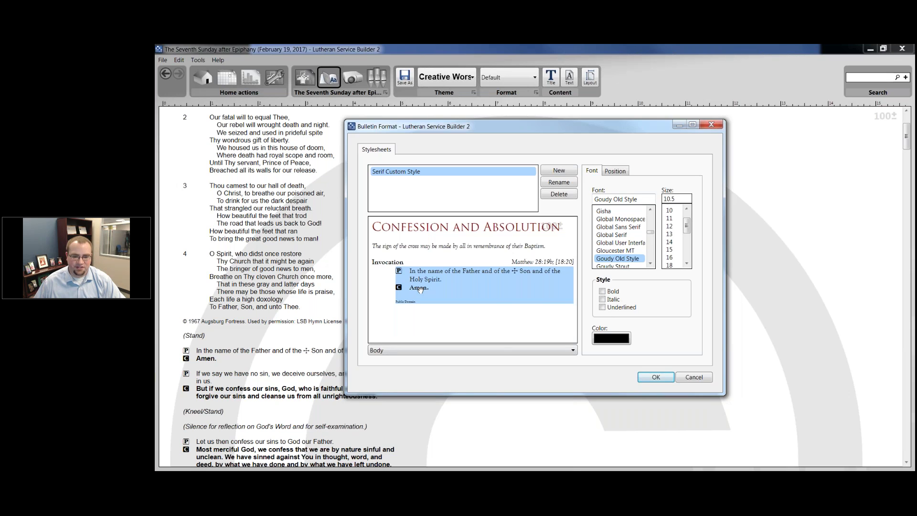
{"action": "left_click", "coordinate": [394, 264]}
{"action": "left_click", "coordinate": [429, 246]}
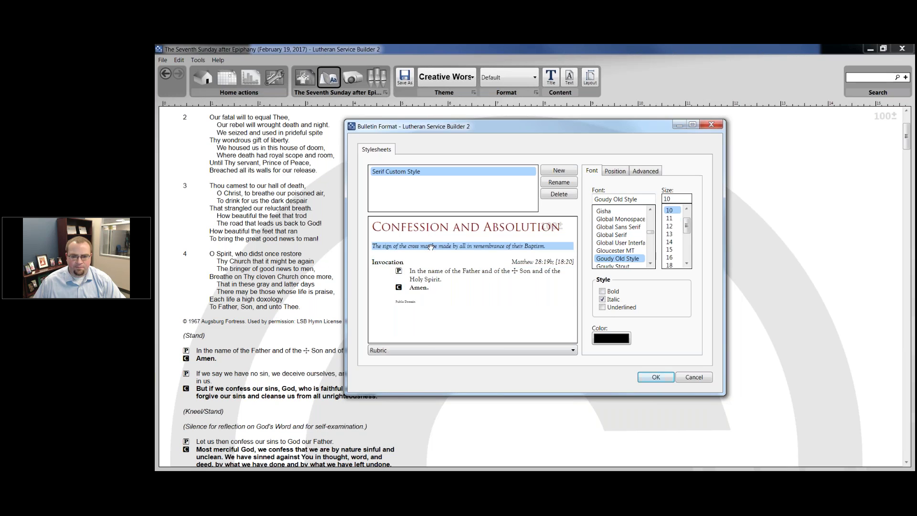
{"action": "left_click", "coordinate": [391, 262]}
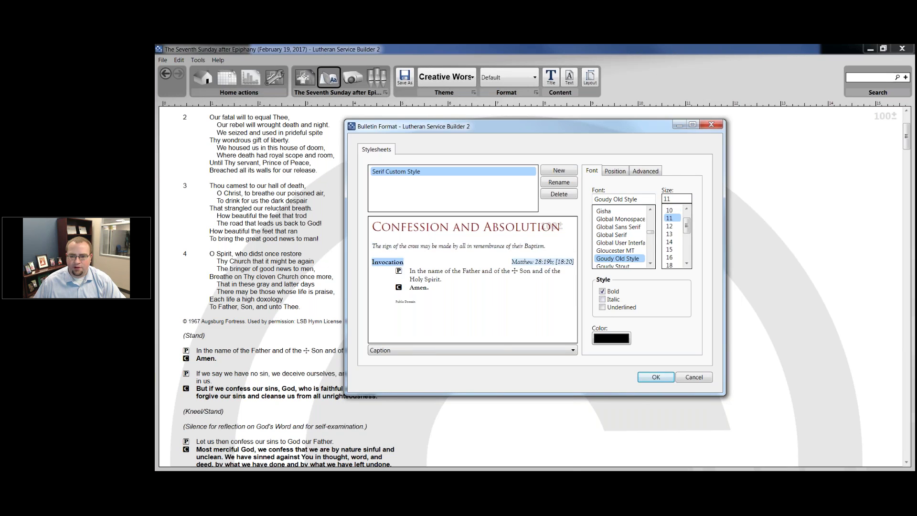
{"action": "left_click", "coordinate": [543, 261]}
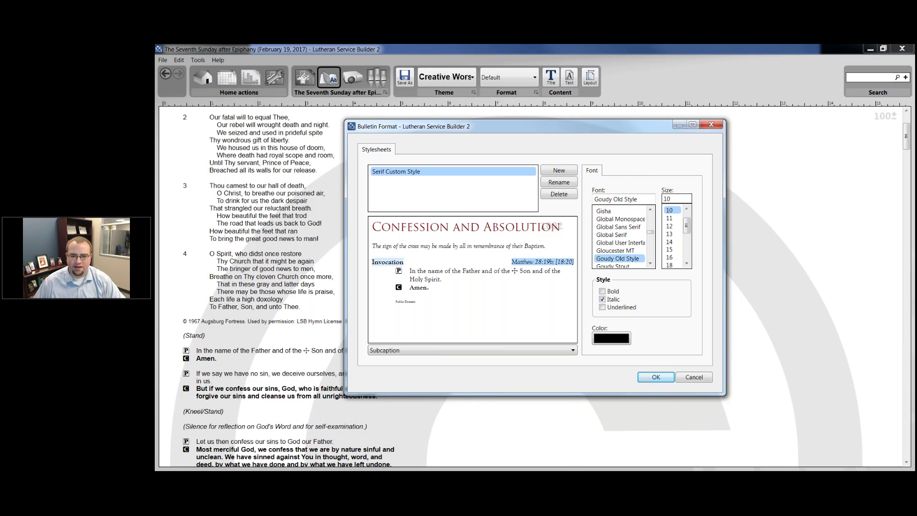
{"action": "left_click", "coordinate": [389, 262]}
{"action": "left_click", "coordinate": [669, 226]}
Step: Try size 10 for the body text, set it to 12, and enlarge the copyright line
{"action": "left_click", "coordinate": [477, 282]}
{"action": "left_click", "coordinate": [669, 210]}
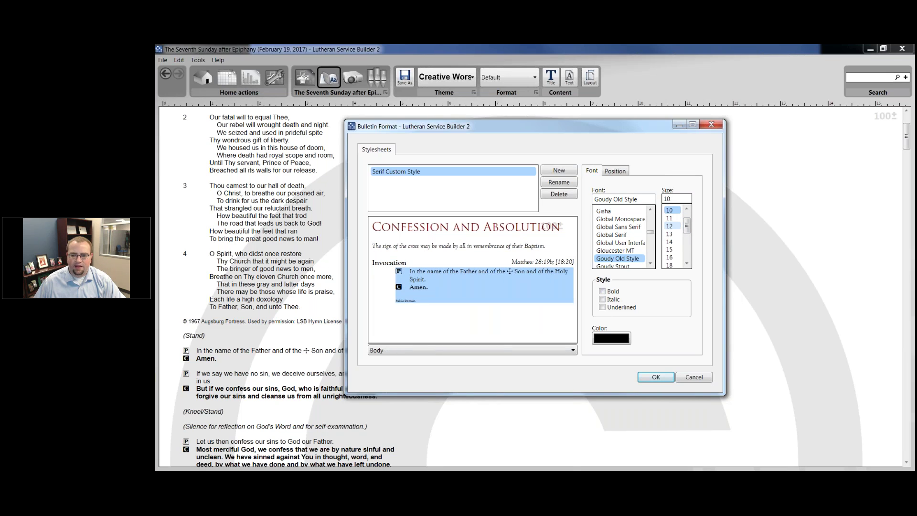
{"action": "left_click", "coordinate": [669, 226]}
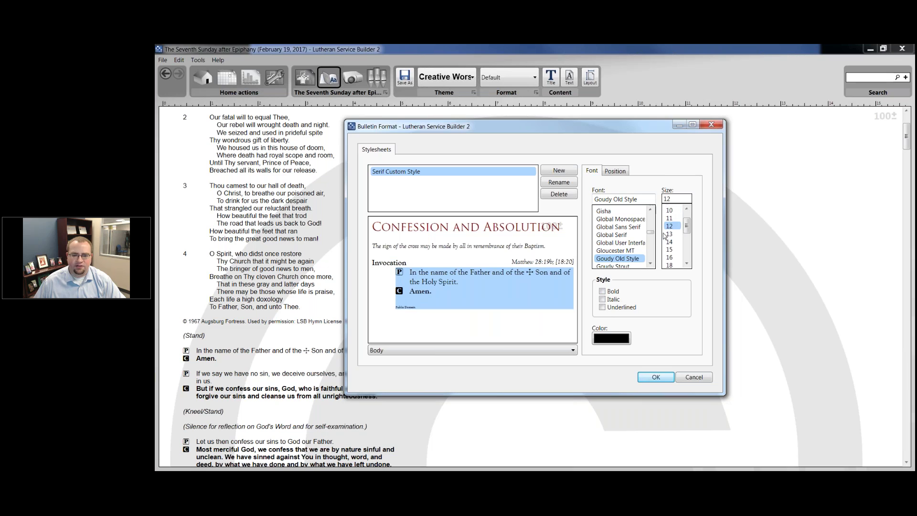
{"action": "left_click", "coordinate": [403, 303]}
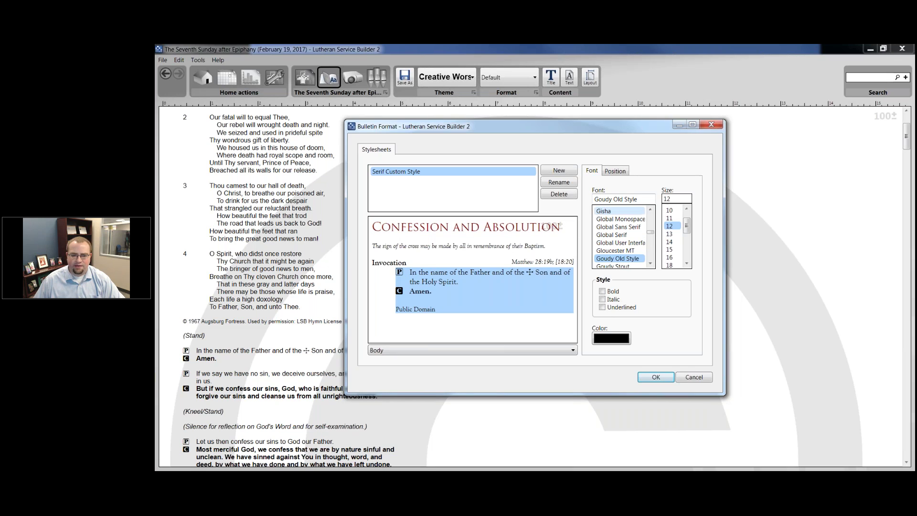
Step: Reduce the body text's left indentation to 0.0
{"action": "left_click", "coordinate": [615, 170]}
{"action": "left_click", "coordinate": [676, 232]}
{"action": "left_click", "coordinate": [676, 232]}
{"action": "left_click", "coordinate": [676, 232]}
{"action": "left_click", "coordinate": [675, 232]}
{"action": "left_click", "coordinate": [676, 232]}
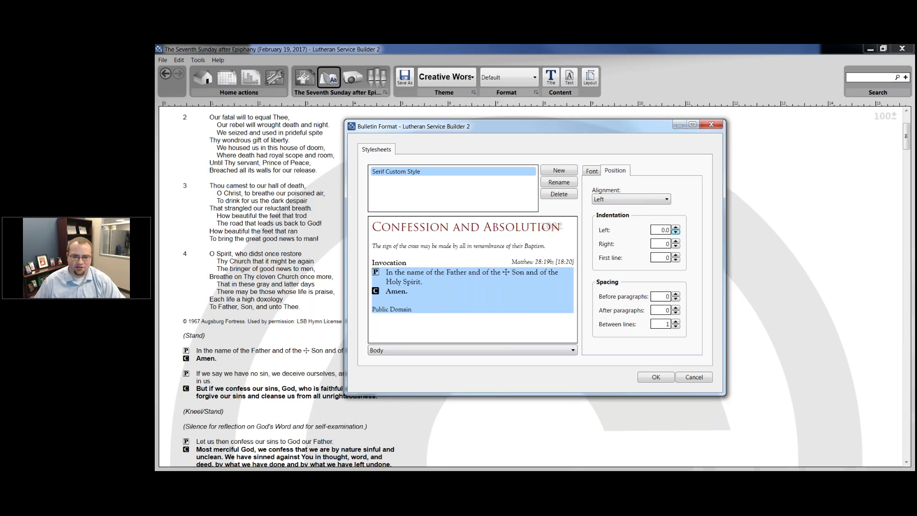
Step: Set the body's before-paragraph spacing to 6 and between-lines spacing to 1.50, and apply the stylesheet to the bulletin
{"action": "left_click", "coordinate": [676, 294]}
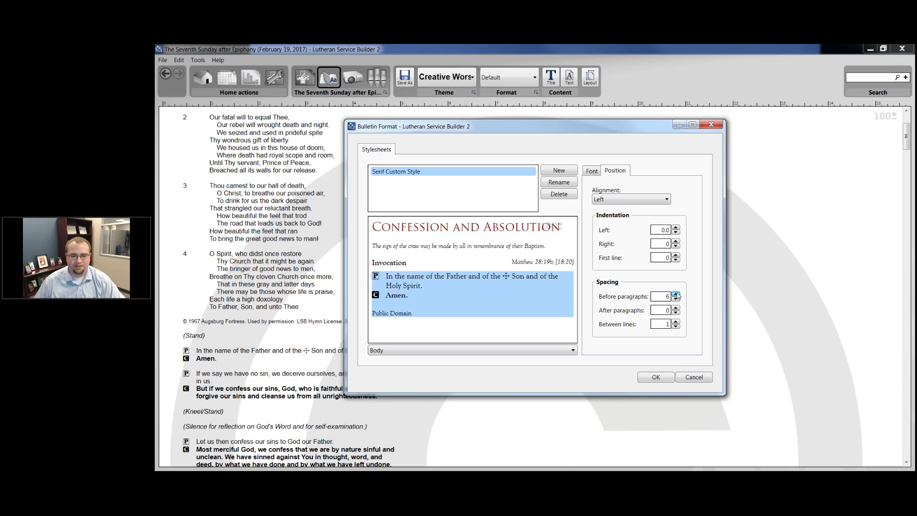
{"action": "left_click", "coordinate": [676, 294]}
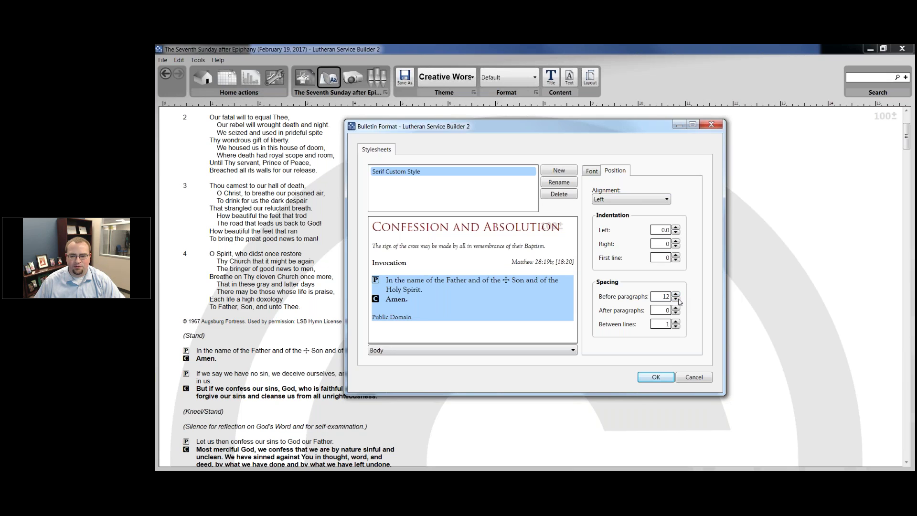
{"action": "left_click", "coordinate": [676, 299]}
{"action": "left_click", "coordinate": [676, 321]}
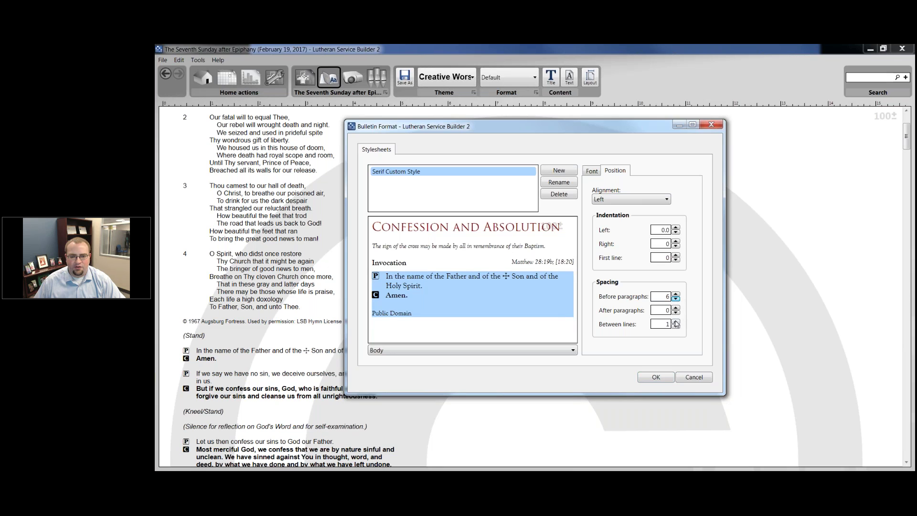
{"action": "left_click", "coordinate": [676, 322]}
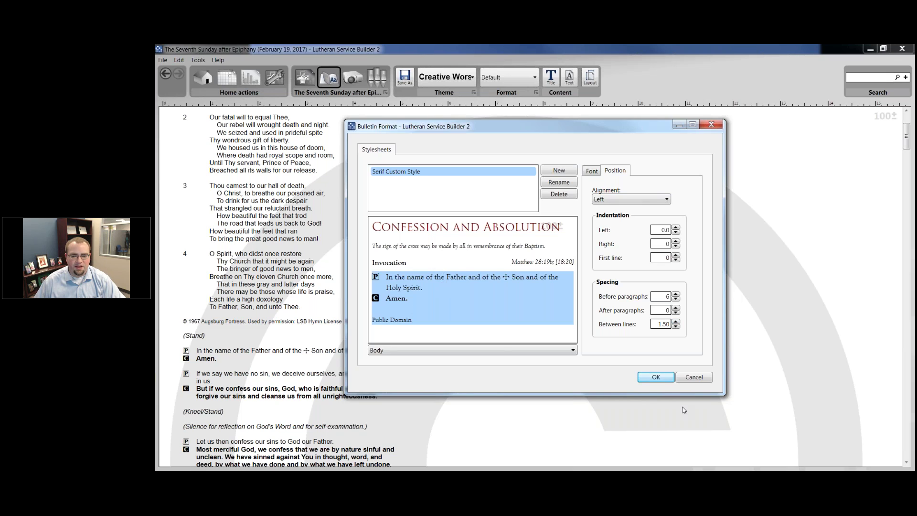
{"action": "left_click", "coordinate": [656, 377]}
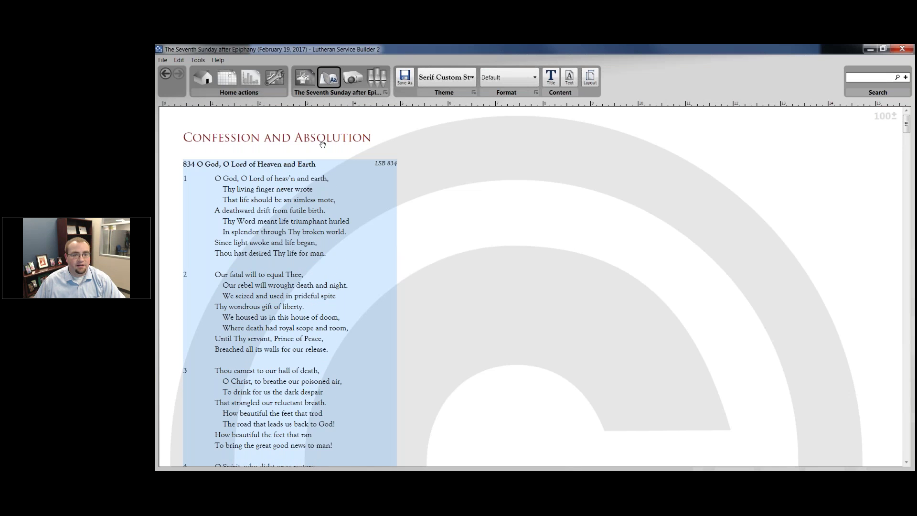
Step: Review the restyled opening hymn in the bulletin and show the title of the Invocation
{"action": "scroll", "coordinate": [337, 238], "scroll_direction": "down", "scroll_amount": 2}
{"action": "scroll", "coordinate": [337, 238], "scroll_direction": "down", "scroll_amount": 7}
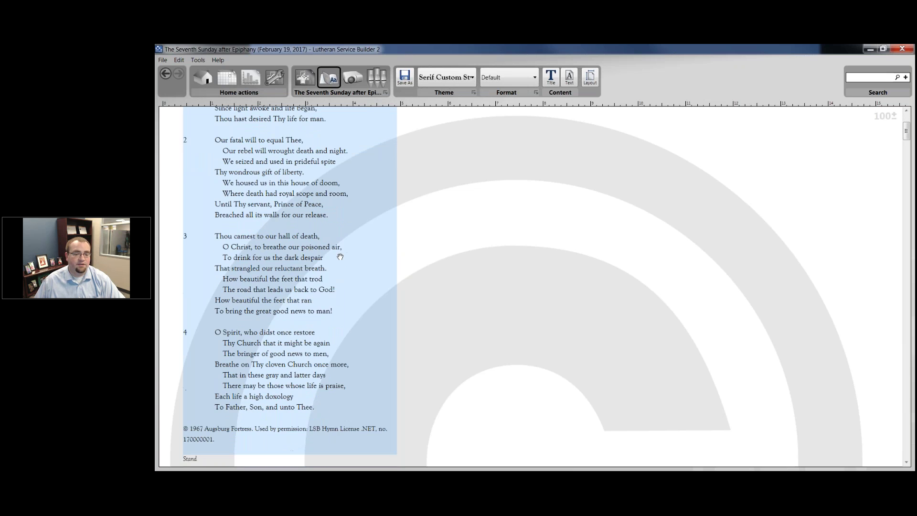
{"action": "scroll", "coordinate": [337, 260], "scroll_direction": "down", "scroll_amount": 3}
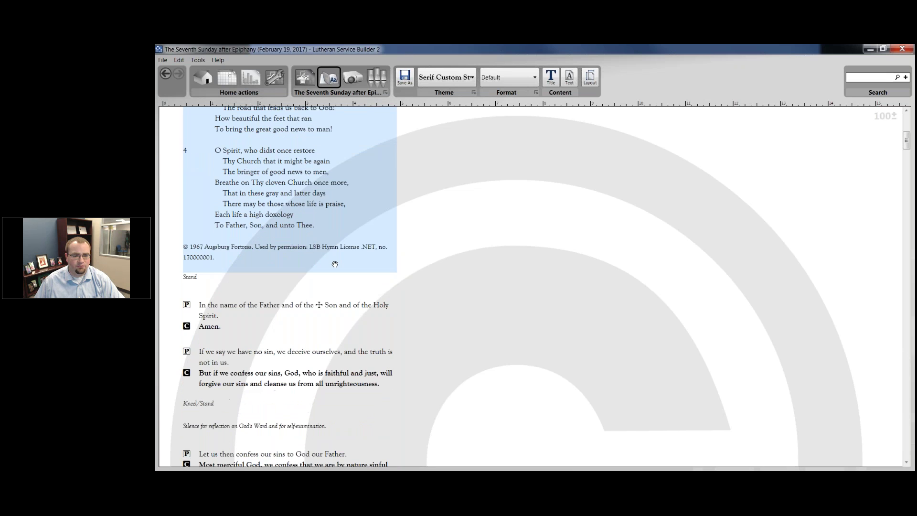
{"action": "left_click", "coordinate": [551, 78]}
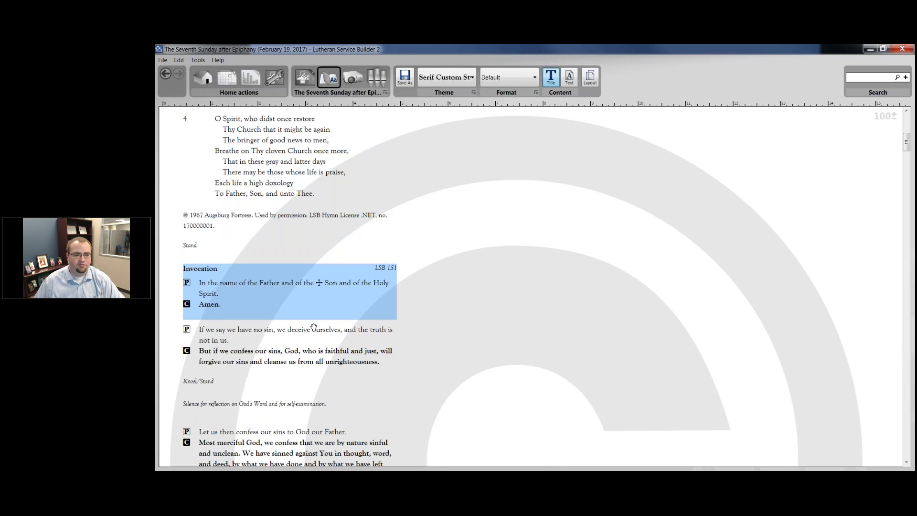
Step: Find This Is the Feast under the Hymn of Praise and show its melody
{"action": "scroll", "coordinate": [283, 359], "scroll_direction": "down", "scroll_amount": 2}
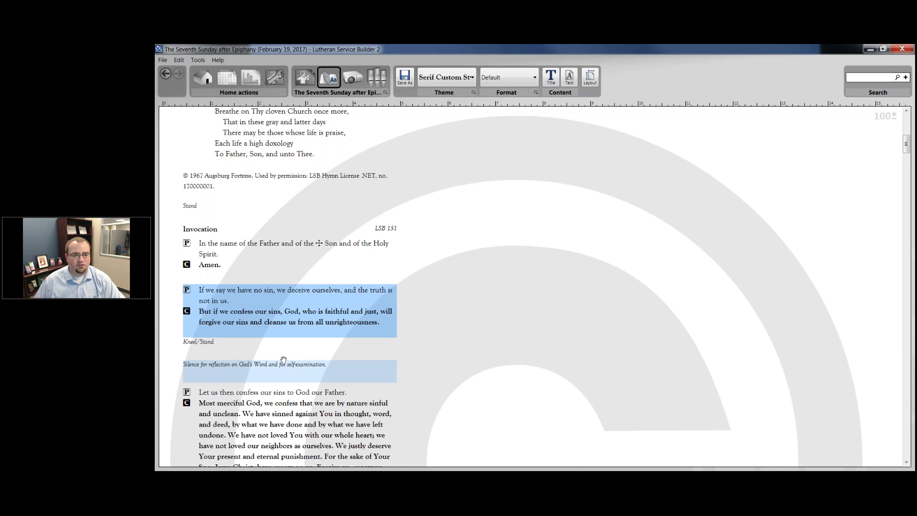
{"action": "left_click", "coordinate": [283, 361]}
{"action": "scroll", "coordinate": [282, 339], "scroll_direction": "down", "scroll_amount": 4}
{"action": "scroll", "coordinate": [281, 338], "scroll_direction": "down", "scroll_amount": 8}
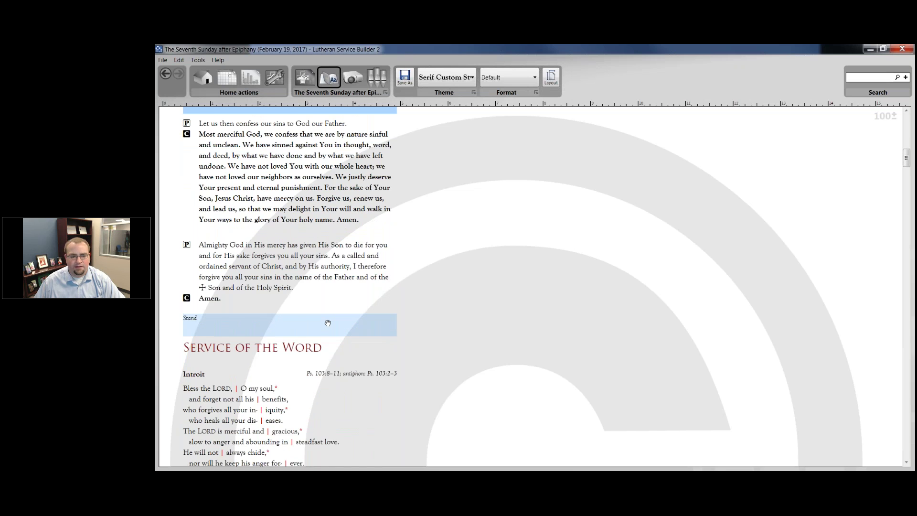
{"action": "scroll", "coordinate": [328, 323], "scroll_direction": "down", "scroll_amount": 20}
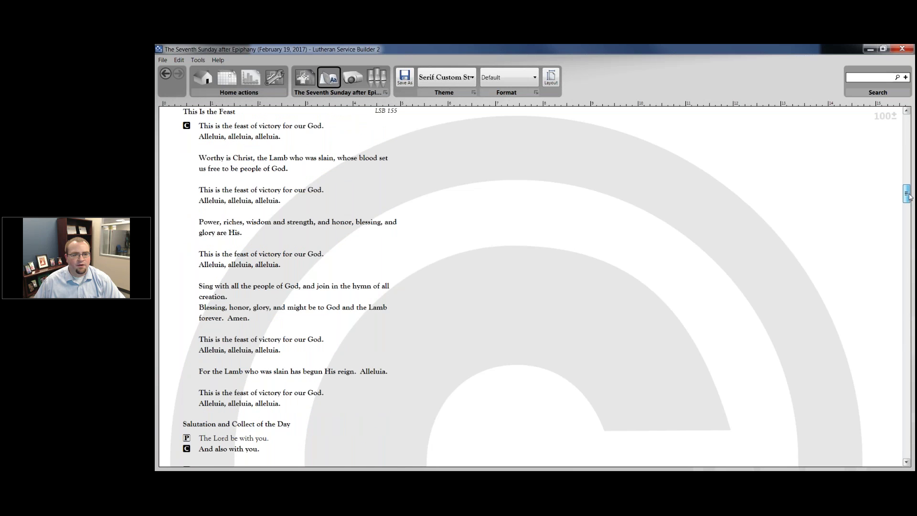
{"action": "left_click_drag", "start_coordinate": [908, 196], "coordinate": [908, 194]}
{"action": "left_click", "coordinate": [343, 189]}
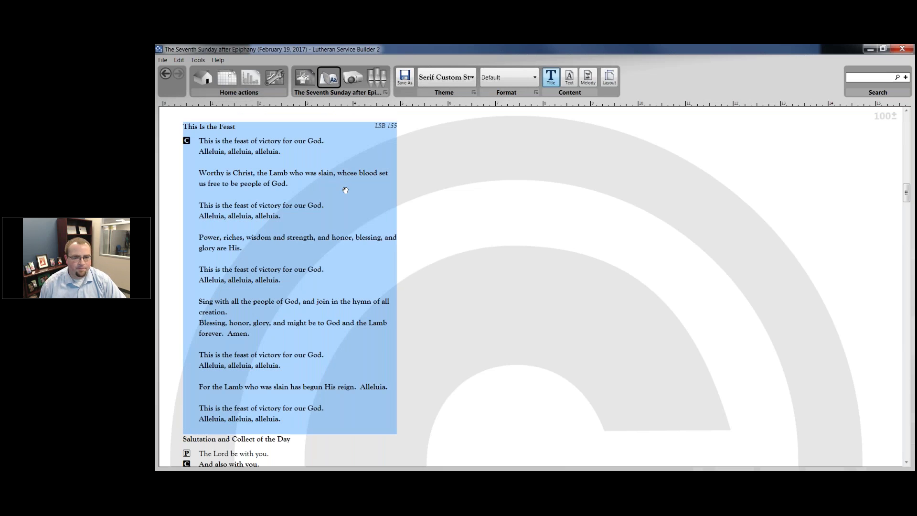
{"action": "left_click", "coordinate": [587, 78]}
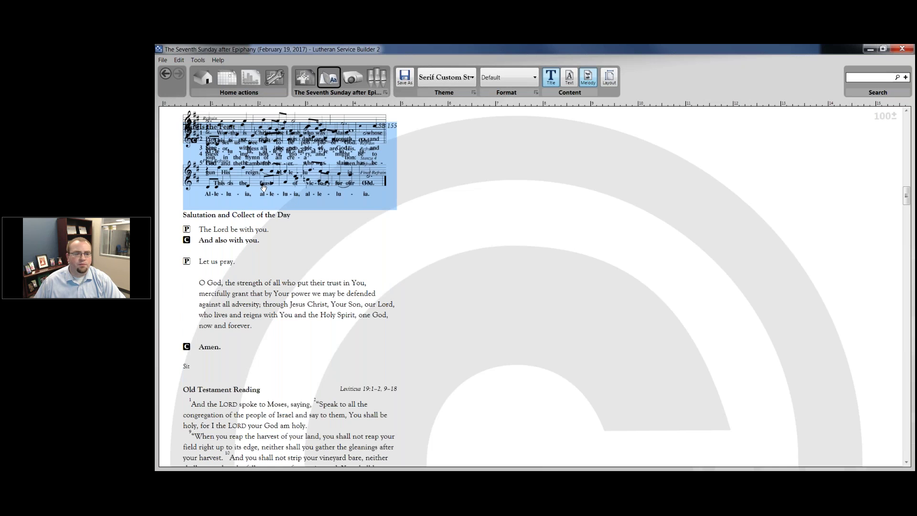
Step: Reduce the body text's between-lines spacing in the Serif Custom Style stylesheet and apply the change to the bulletin
{"action": "scroll", "coordinate": [287, 201], "scroll_direction": "up", "scroll_amount": 1}
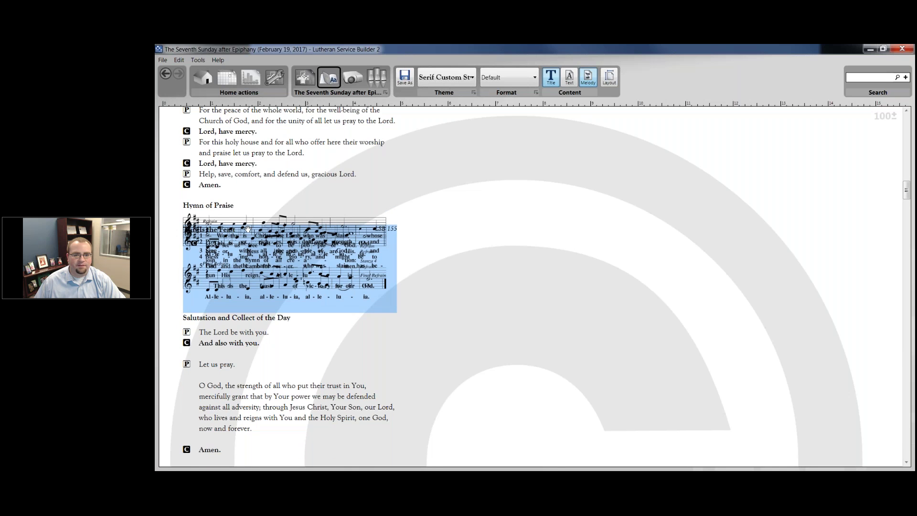
{"action": "left_click", "coordinate": [474, 81]}
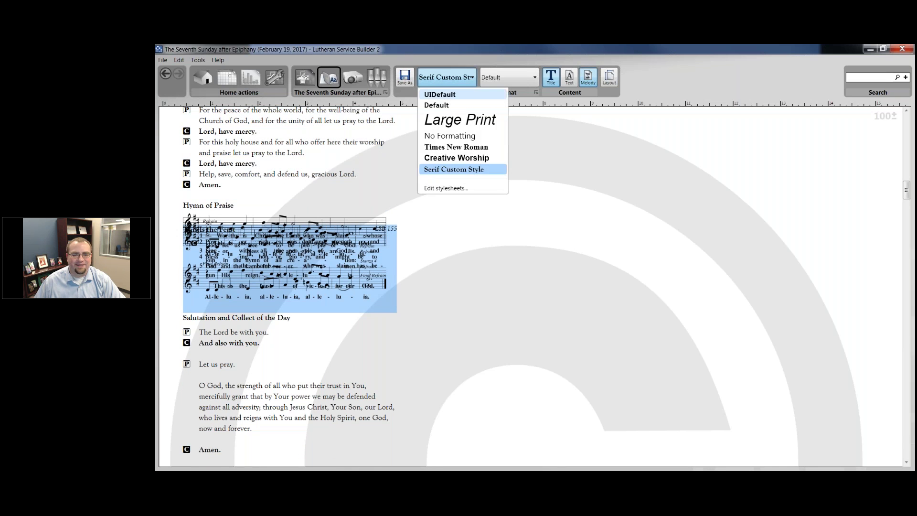
{"action": "left_click", "coordinate": [426, 178]}
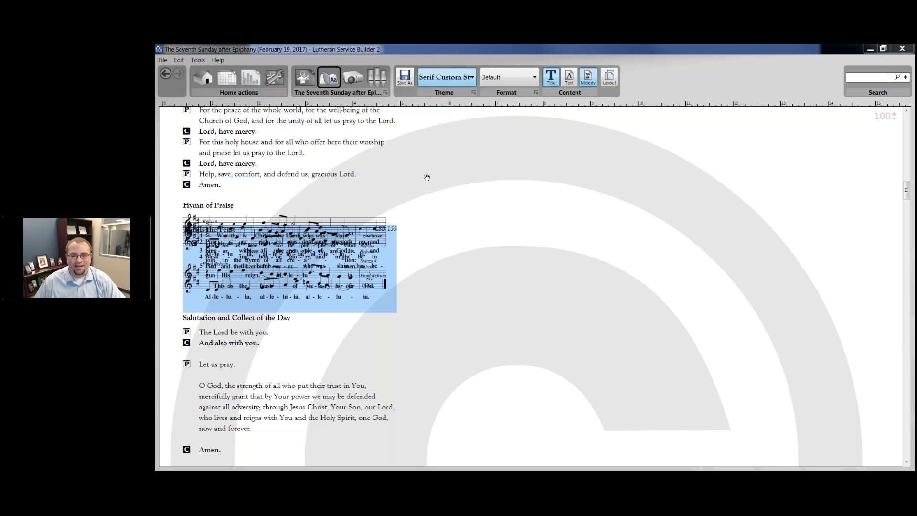
{"action": "left_click", "coordinate": [615, 170]}
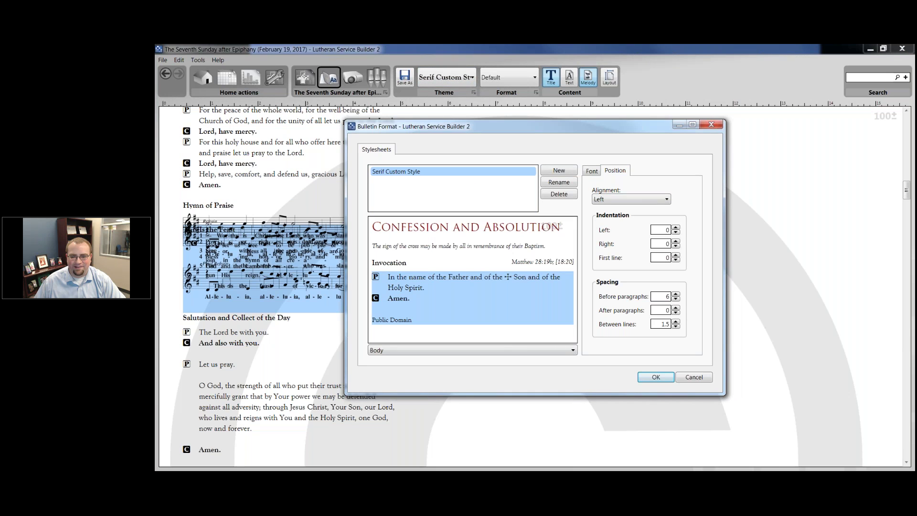
{"action": "left_click", "coordinate": [676, 327]}
{"action": "left_click", "coordinate": [675, 326]}
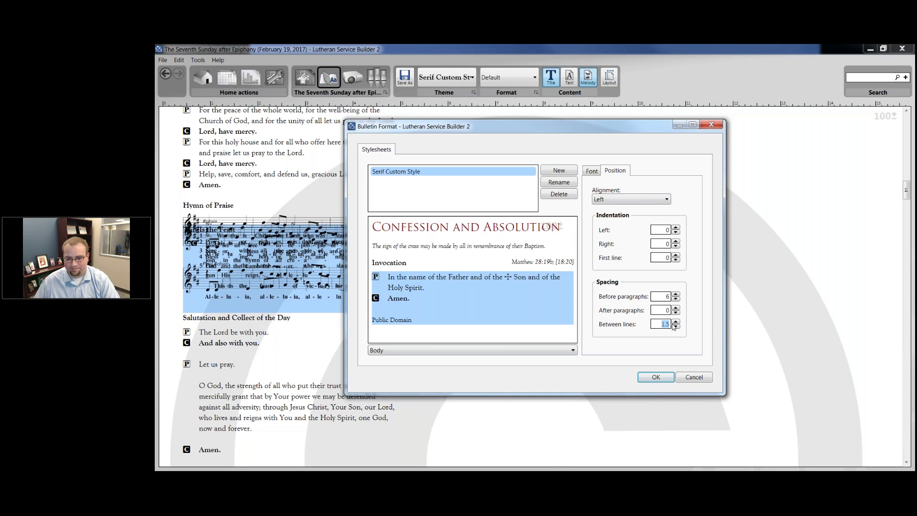
{"action": "left_click", "coordinate": [655, 378]}
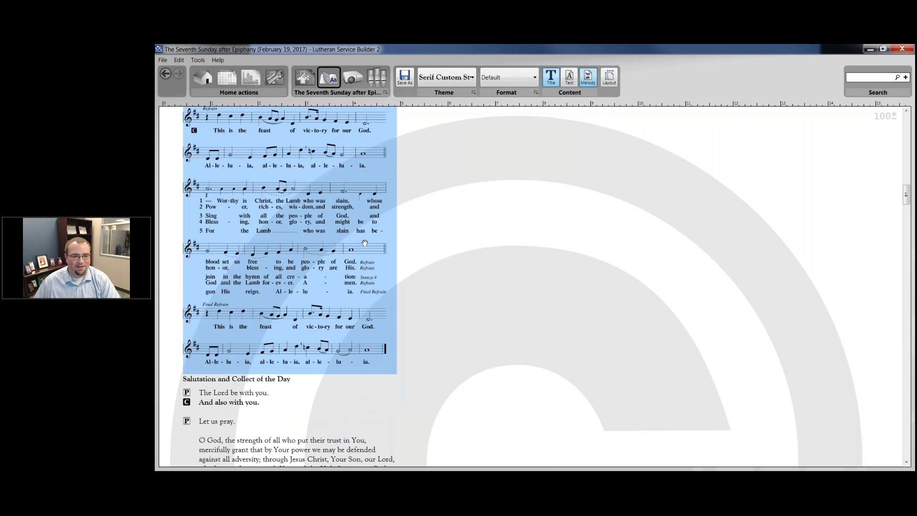
Step: Examine the layout of This Is the Feast's melody and the surrounding Kyrie and Salutation with the adjusted line spacing
{"action": "scroll", "coordinate": [341, 246], "scroll_direction": "down", "scroll_amount": 2}
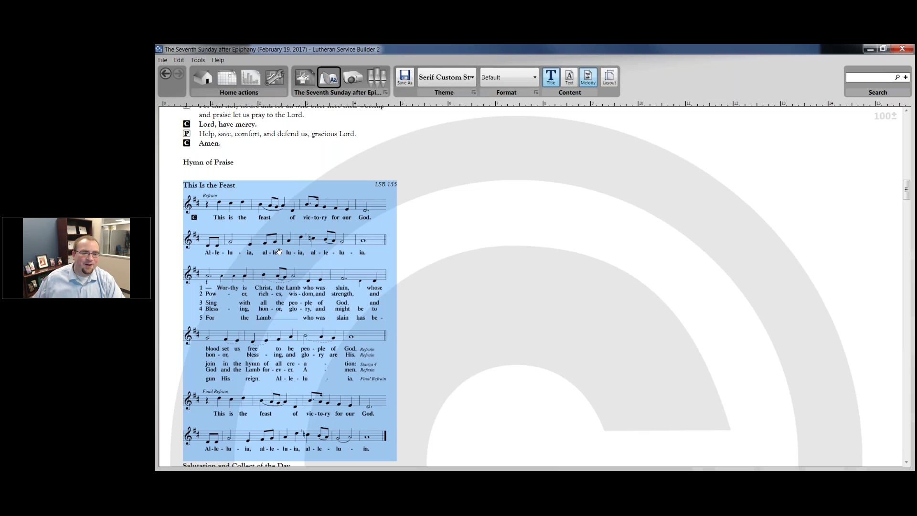
{"action": "scroll", "coordinate": [280, 252], "scroll_direction": "up", "scroll_amount": 3}
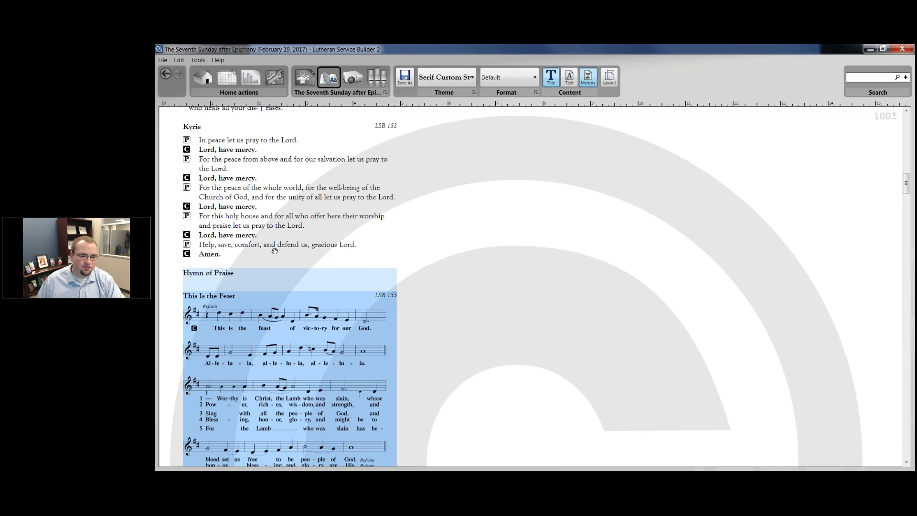
{"action": "scroll", "coordinate": [276, 277], "scroll_direction": "down", "scroll_amount": 1}
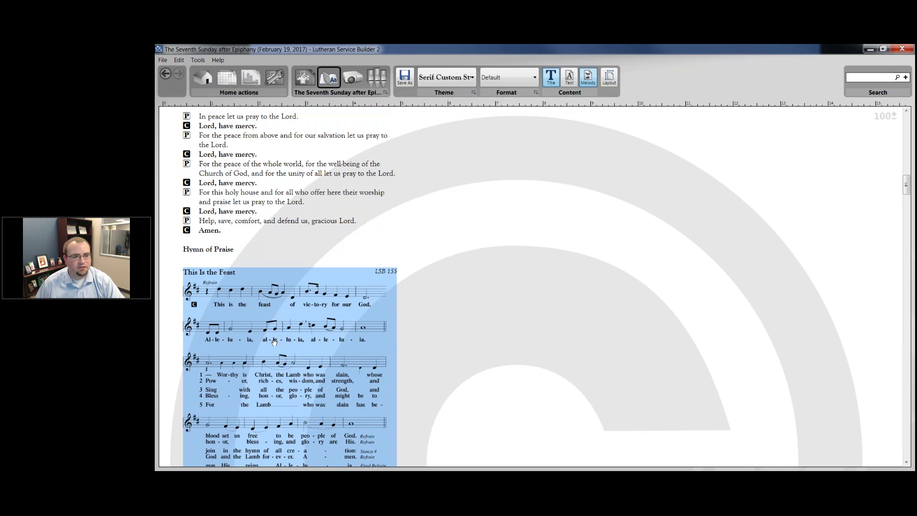
{"action": "scroll", "coordinate": [296, 279], "scroll_direction": "down", "scroll_amount": 14}
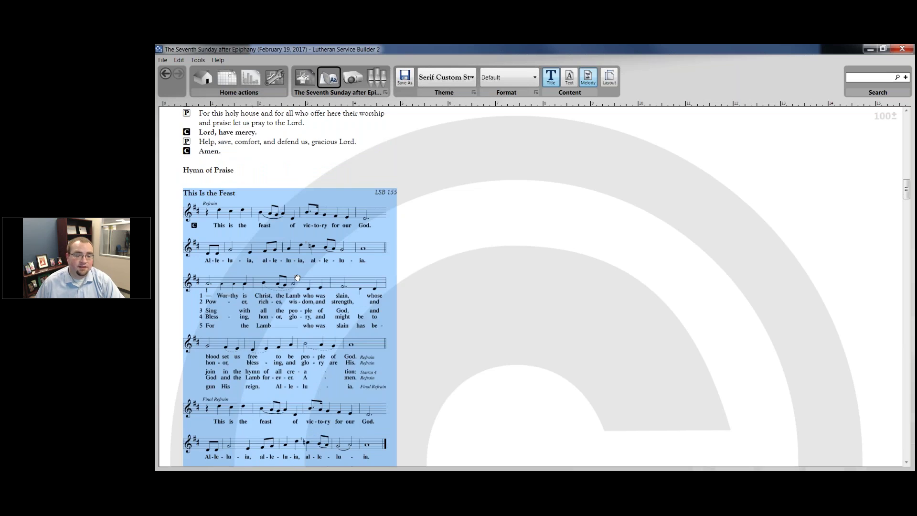
{"action": "scroll", "coordinate": [289, 285], "scroll_direction": "up", "scroll_amount": 6}
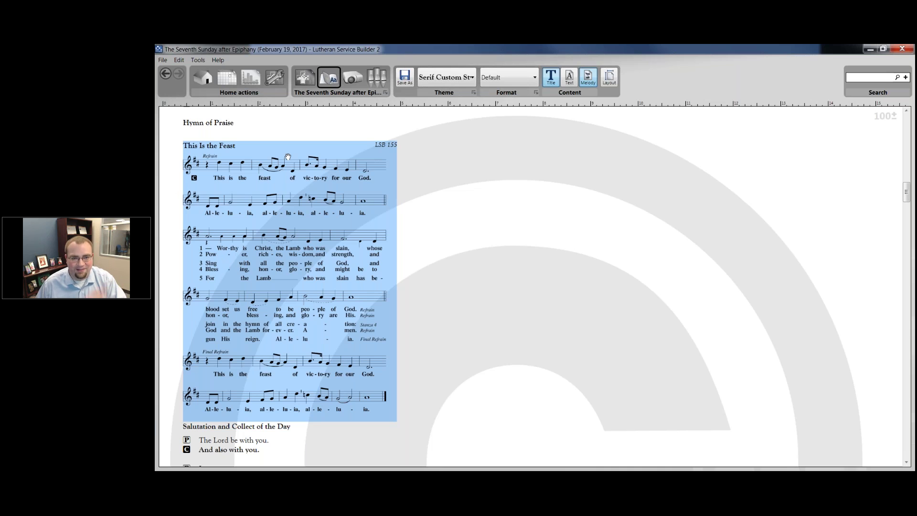
{"action": "scroll", "coordinate": [290, 155], "scroll_direction": "down", "scroll_amount": 2}
{"action": "scroll", "coordinate": [290, 155], "scroll_direction": "down", "scroll_amount": 3}
{"action": "scroll", "coordinate": [290, 154], "scroll_direction": "up", "scroll_amount": 5}
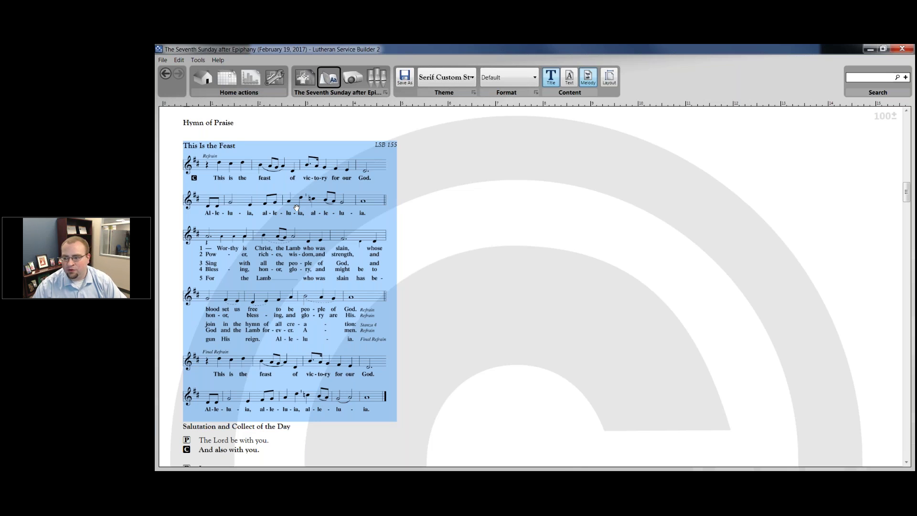
{"action": "scroll", "coordinate": [405, 207], "scroll_direction": "down", "scroll_amount": 3}
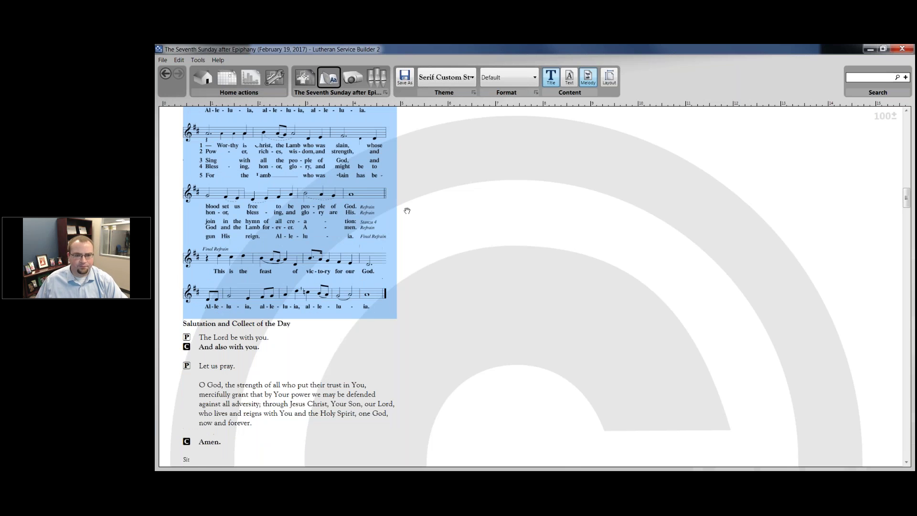
Step: Save the bulletin to the Desktop as the Word 97-2003 document "2017-02-19.The Seventh Sunday after Epiphany" and bring it up maximized in Word
{"action": "left_click", "coordinate": [404, 78]}
{"action": "left_click", "coordinate": [213, 123]}
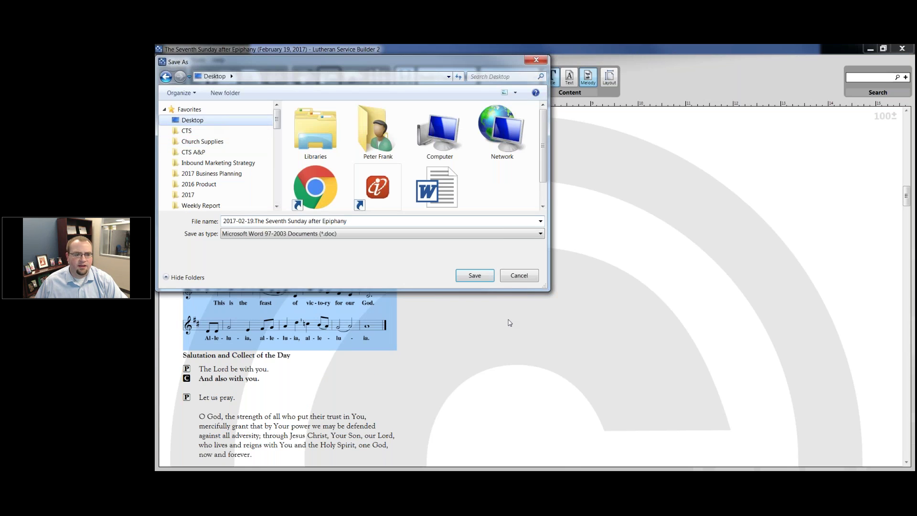
{"action": "left_click", "coordinate": [474, 275]}
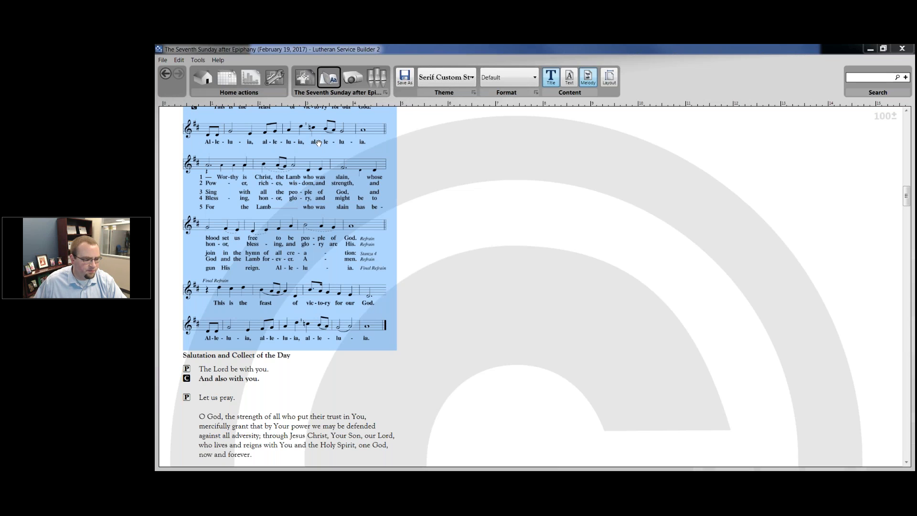
{"action": "key", "text": "alt+Tab"}
{"action": "key", "text": "super+Up"}
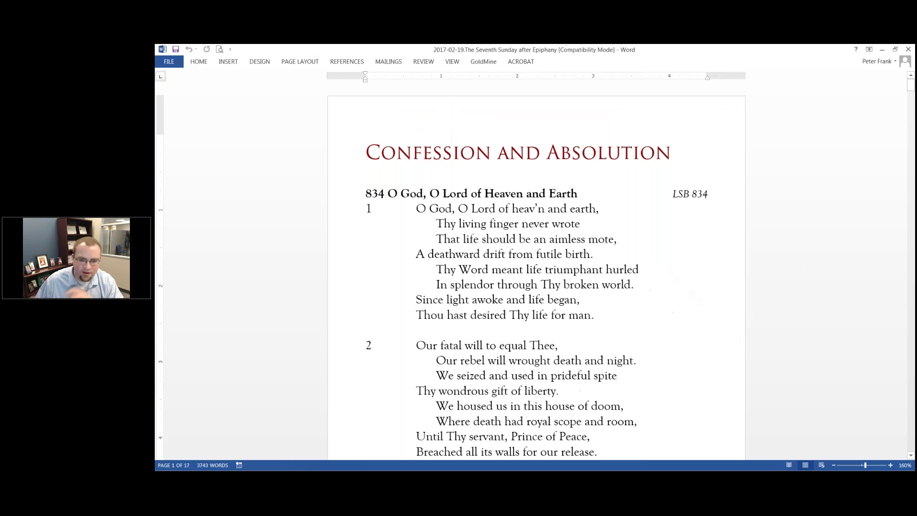
Step: Check the exported bulletin's formatting in Word from the opening hymn through the Epistle, and close the document
{"action": "scroll", "coordinate": [528, 202], "scroll_direction": "down", "scroll_amount": 8}
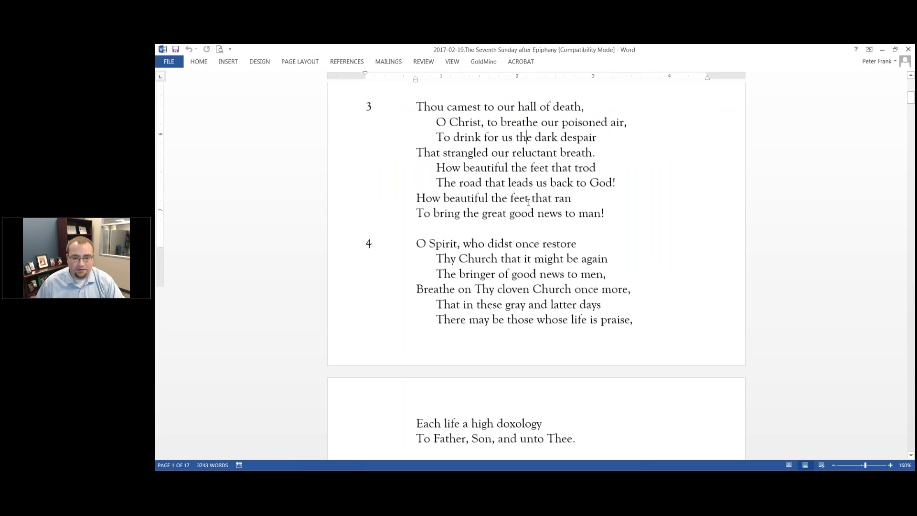
{"action": "scroll", "coordinate": [529, 202], "scroll_direction": "down", "scroll_amount": 10}
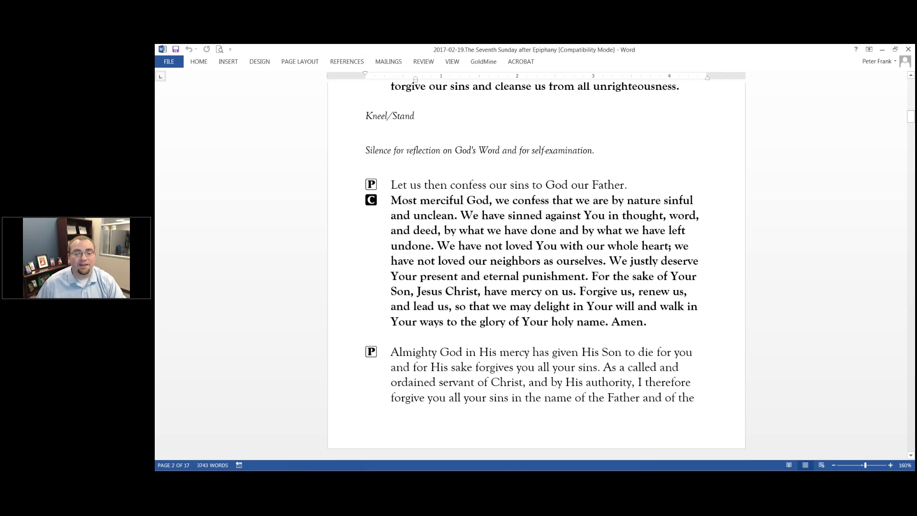
{"action": "scroll", "coordinate": [529, 202], "scroll_direction": "down", "scroll_amount": 5}
{"action": "left_click_drag", "start_coordinate": [590, 258], "coordinate": [420, 257]}
{"action": "left_click", "coordinate": [412, 266]}
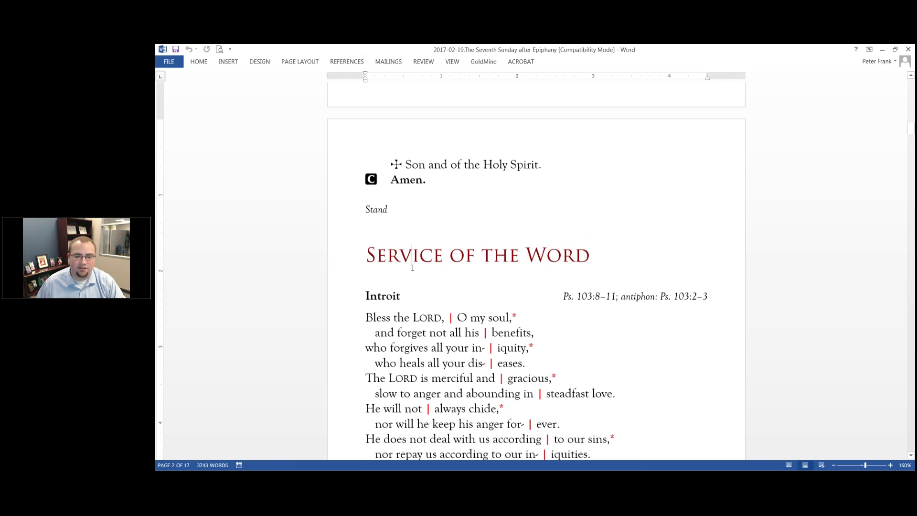
{"action": "scroll", "coordinate": [430, 273], "scroll_direction": "down", "scroll_amount": 15}
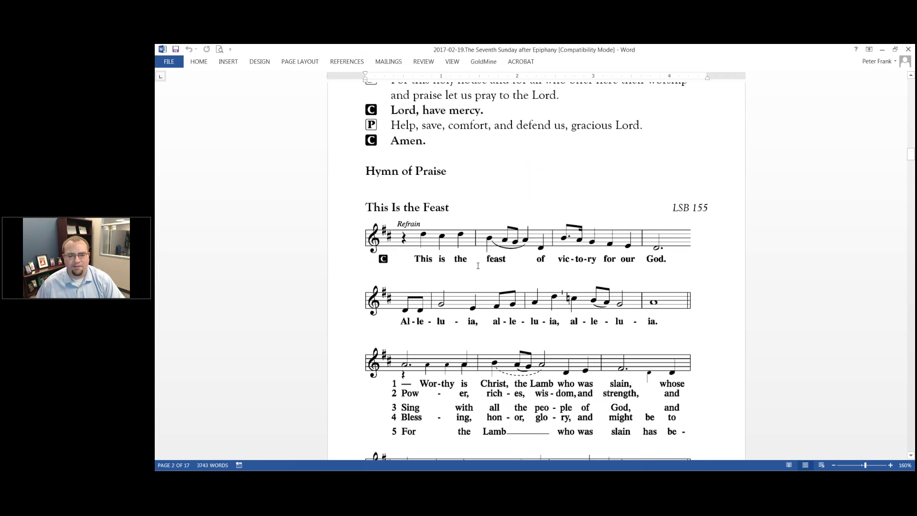
{"action": "scroll", "coordinate": [447, 279], "scroll_direction": "down", "scroll_amount": 12}
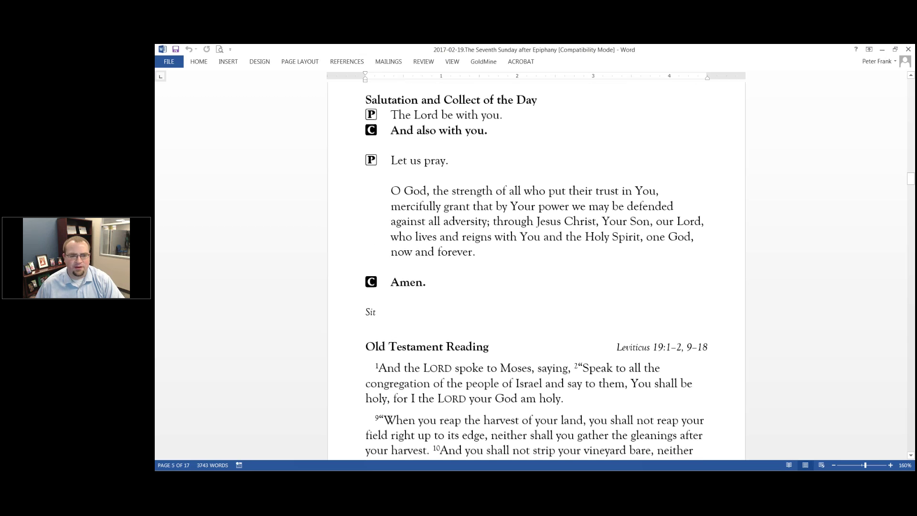
{"action": "scroll", "coordinate": [439, 299], "scroll_direction": "down", "scroll_amount": 4}
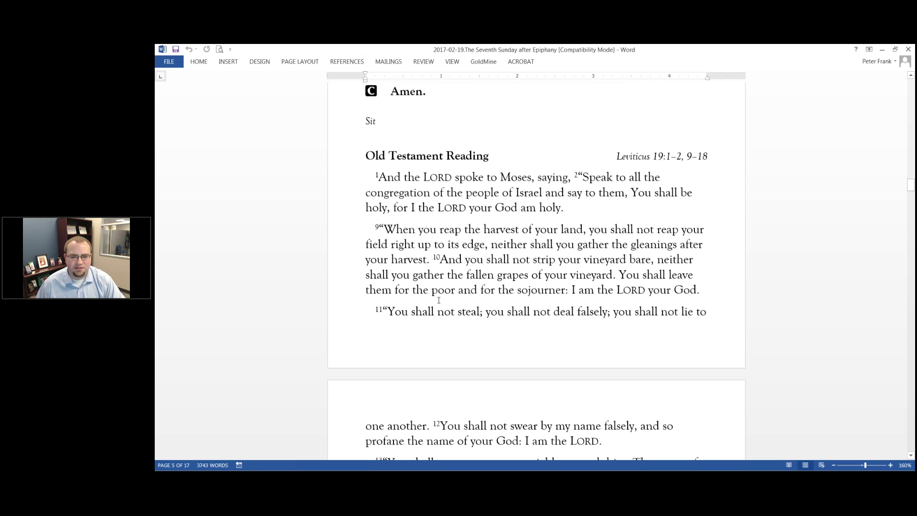
{"action": "scroll", "coordinate": [438, 300], "scroll_direction": "down", "scroll_amount": 5}
{"action": "scroll", "coordinate": [437, 299], "scroll_direction": "down", "scroll_amount": 10}
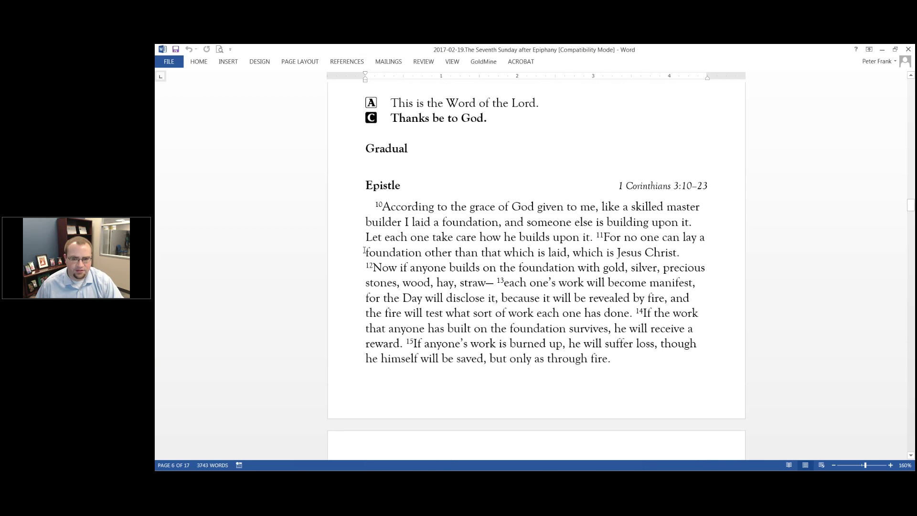
{"action": "scroll", "coordinate": [364, 250], "scroll_direction": "up", "scroll_amount": 1}
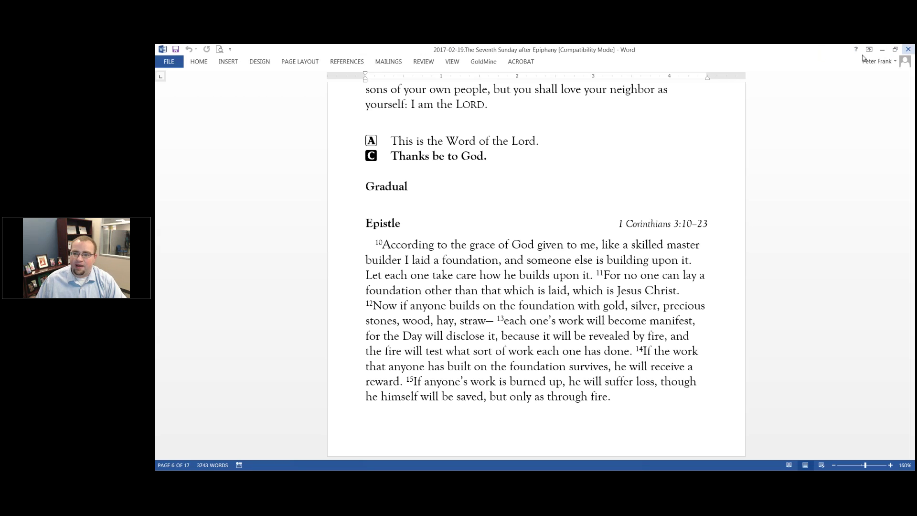
{"action": "left_click", "coordinate": [908, 49]}
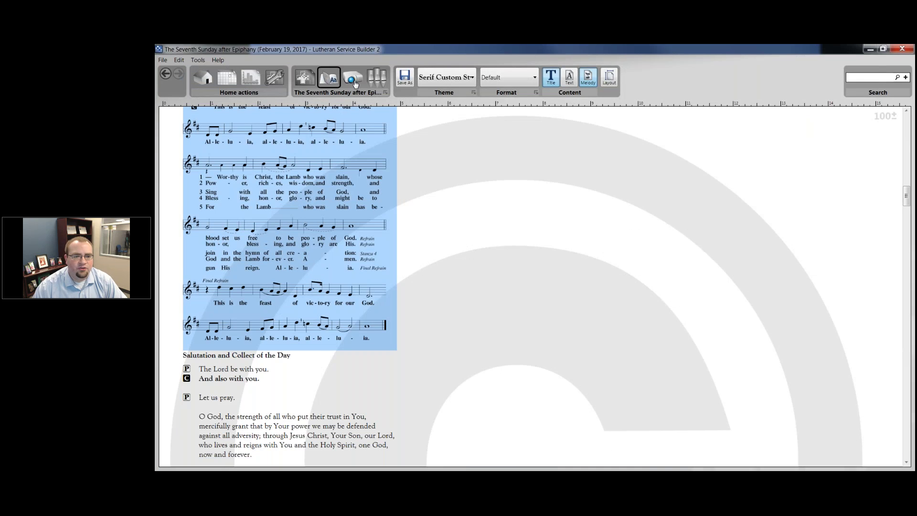
Step: Switch the service to its presentation slides and go back to the opening Confession and Absolution slide
{"action": "left_click", "coordinate": [354, 81]}
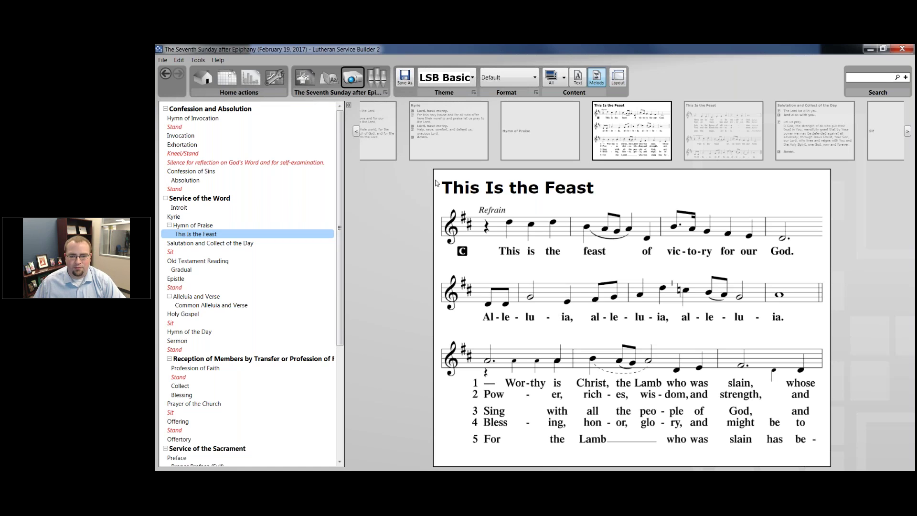
{"action": "left_click", "coordinate": [357, 131]}
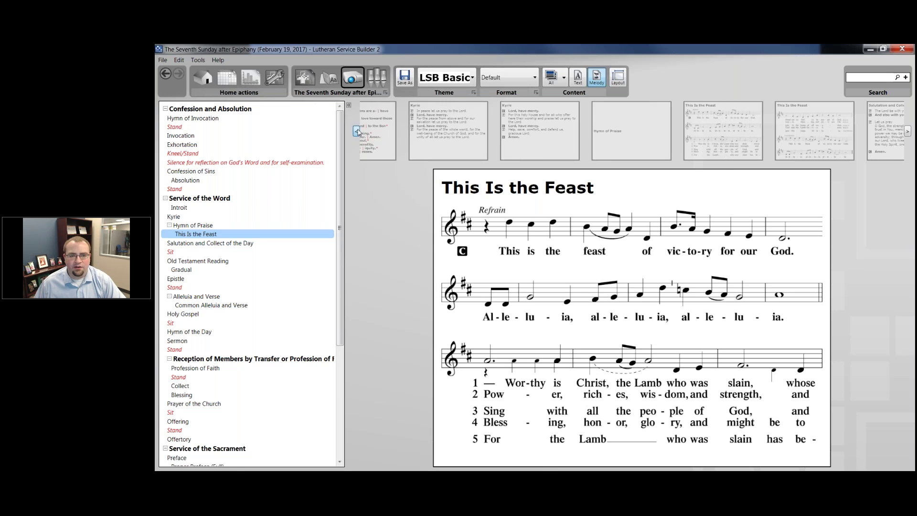
{"action": "left_click", "coordinate": [357, 131]}
{"action": "left_click", "coordinate": [357, 131]}
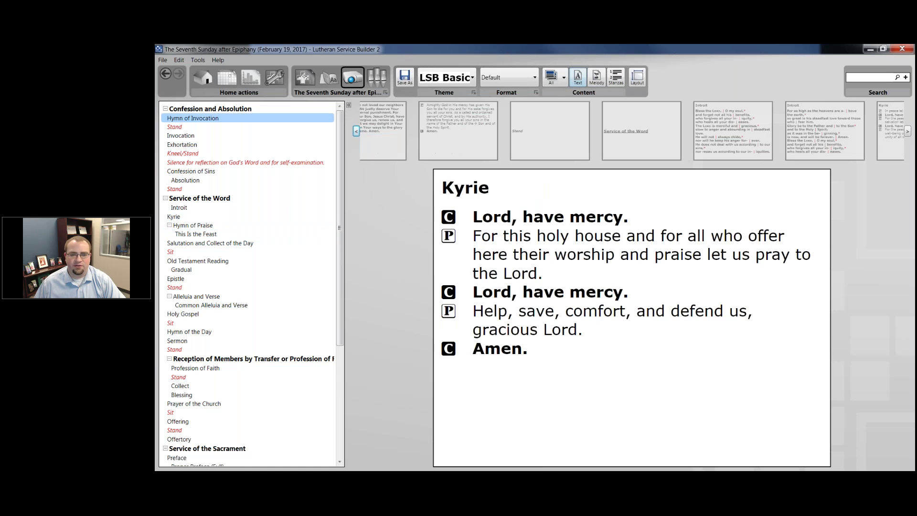
{"action": "left_click", "coordinate": [357, 131]}
{"action": "left_click", "coordinate": [357, 131]}
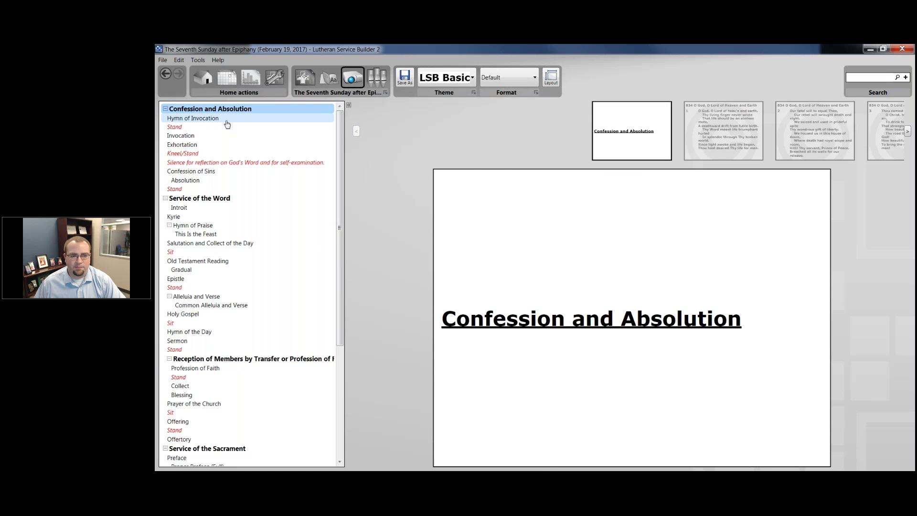
Step: Preview the Hymn of Invocation and Invocation slides, and apply the LSB Iron theme to the presentation
{"action": "left_click", "coordinate": [224, 119]}
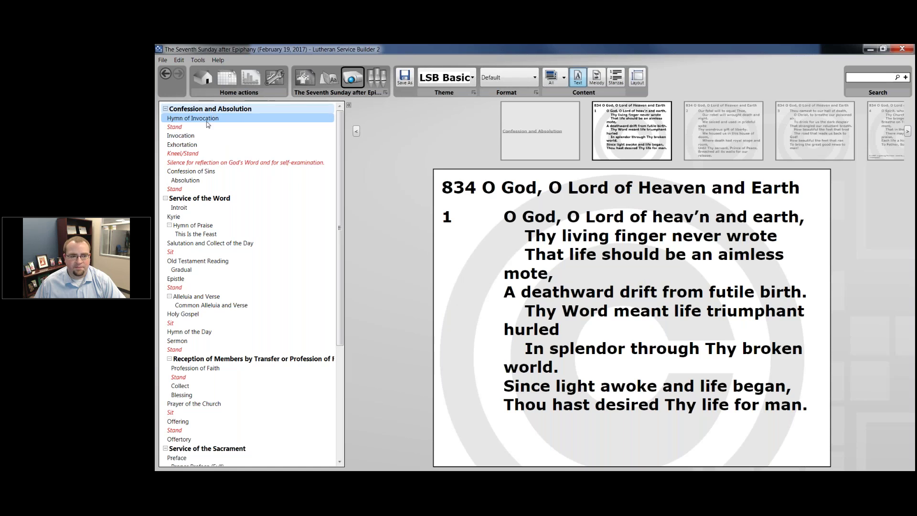
{"action": "left_click", "coordinate": [191, 126]}
{"action": "left_click", "coordinate": [201, 135]}
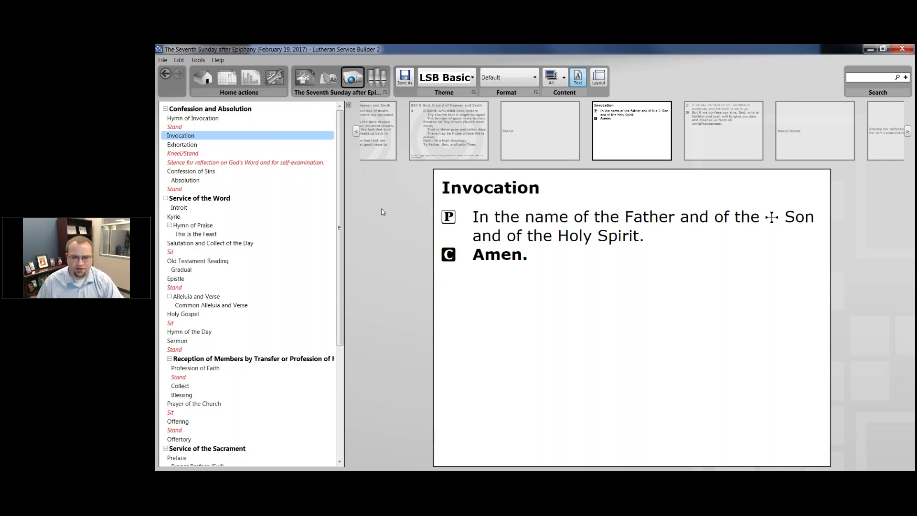
{"action": "left_click", "coordinate": [461, 78]}
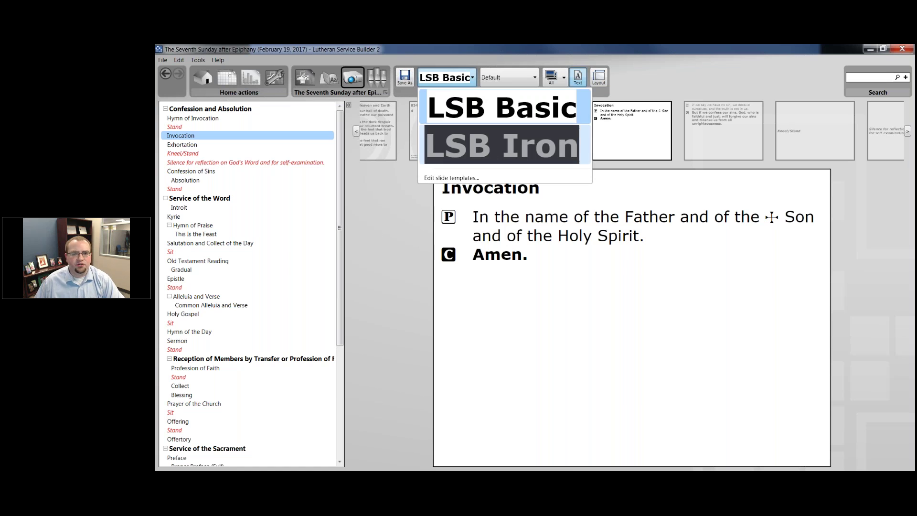
{"action": "left_click", "coordinate": [519, 151]}
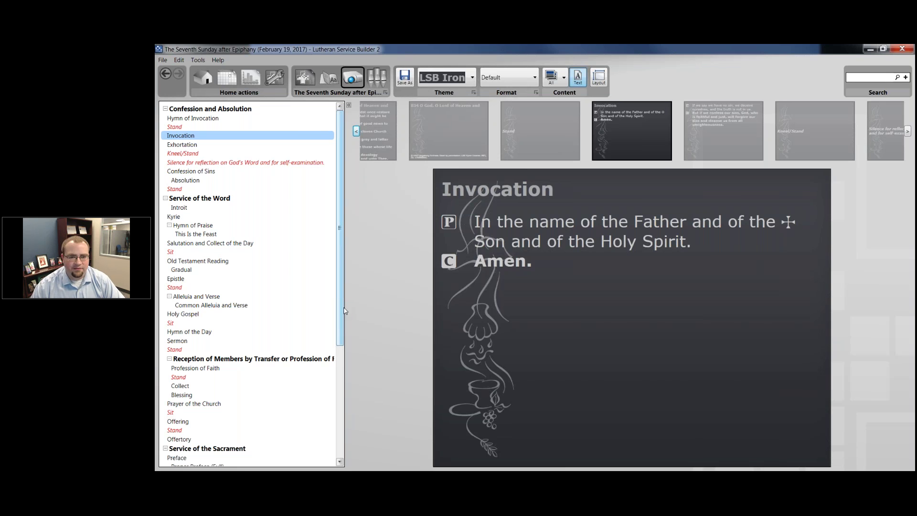
Step: Create a new slide template named "Epiphany Green"
{"action": "left_click", "coordinate": [474, 80]}
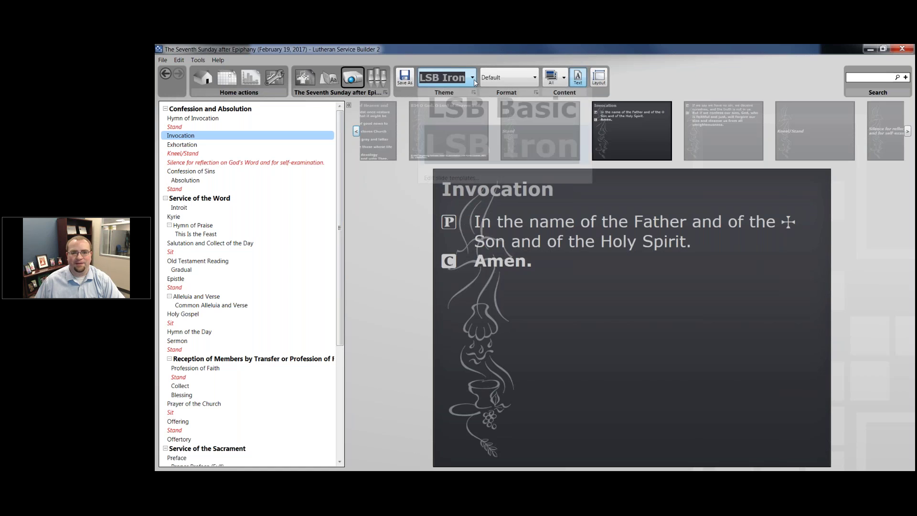
{"action": "left_click", "coordinate": [462, 178]}
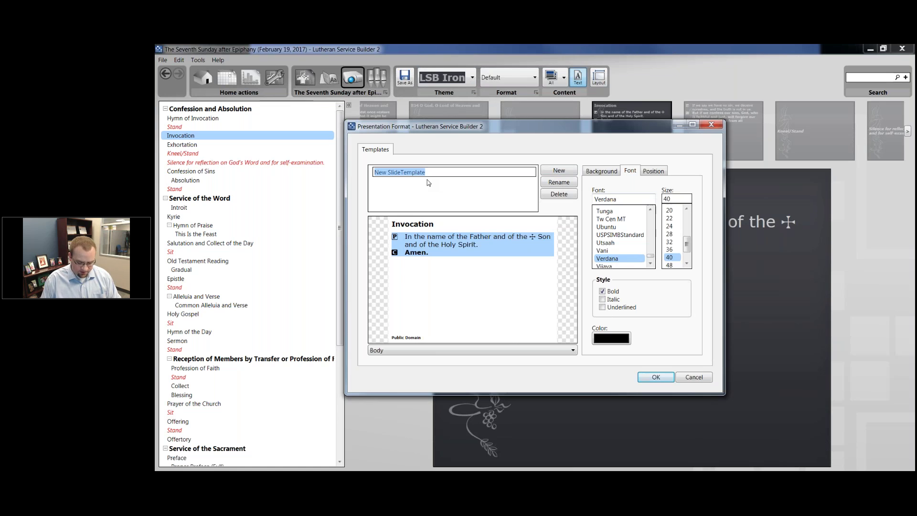
{"action": "type", "text": "Chr"}
{"action": "key", "text": "BackSpace"}
{"action": "key", "text": "BackSpace"}
{"action": "key", "text": "BackSpace"}
{"action": "type", "text": "Epipjha"}
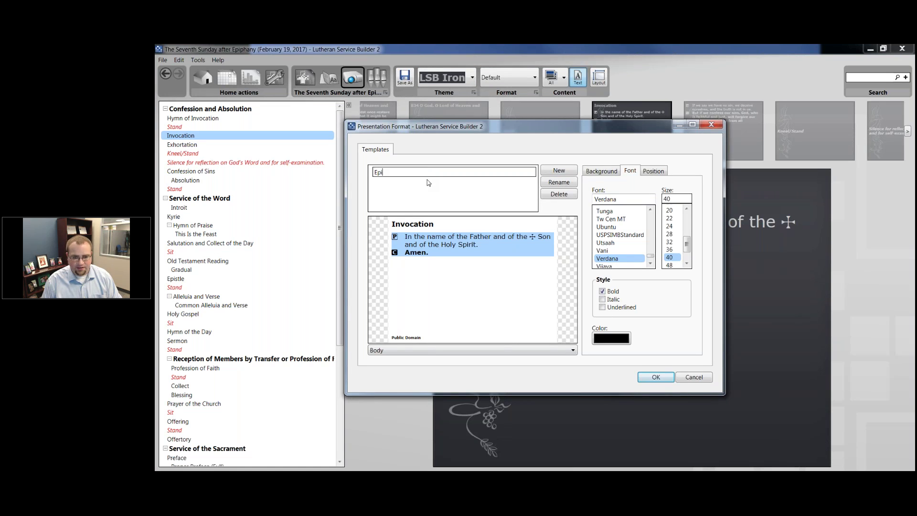
{"action": "key", "text": "BackSpace"}
{"action": "key", "text": "BackSpace"}
{"action": "key", "text": "BackSpace"}
{"action": "key", "text": "BackSpace"}
{"action": "type", "text": "phany "}
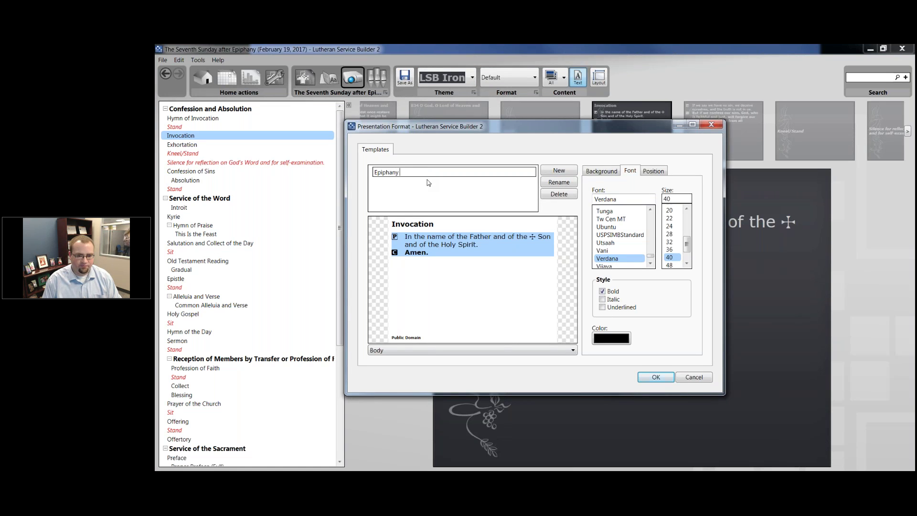
{"action": "type", "text": "Greenm"}
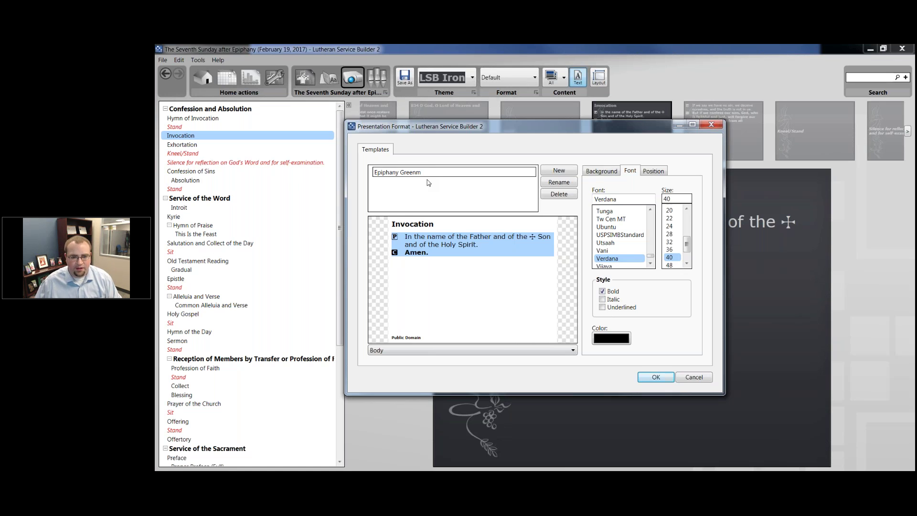
{"action": "key", "text": "BackSpace"}
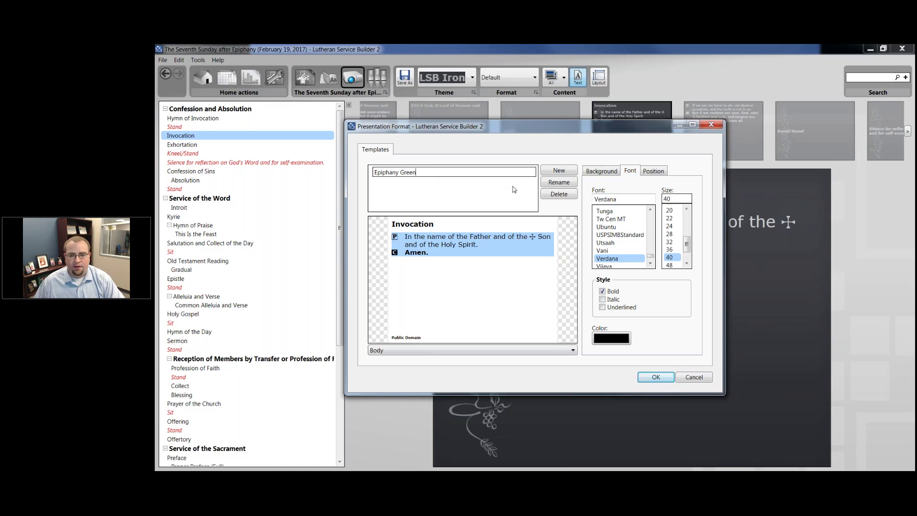
Step: Examine the template's background settings and its body, caption and copyright text elements
{"action": "left_click", "coordinate": [601, 171]}
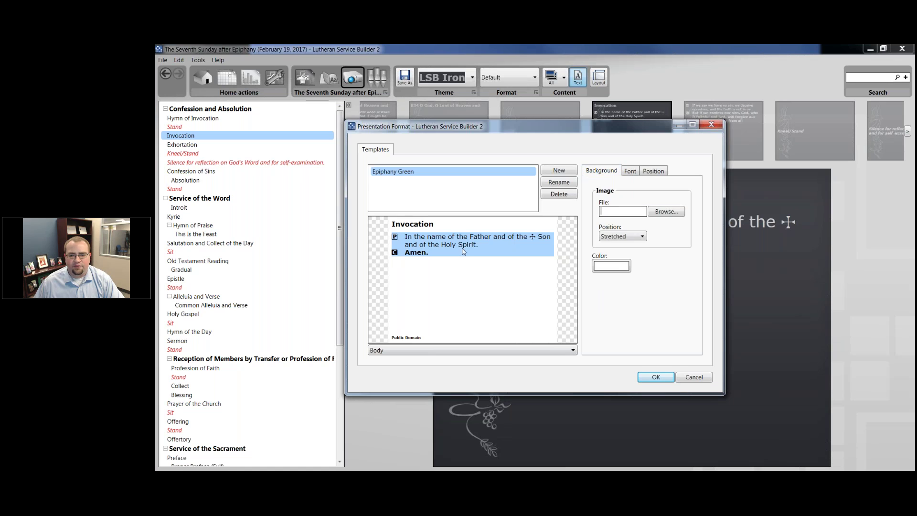
{"action": "left_click", "coordinate": [422, 229]}
{"action": "left_click", "coordinate": [422, 244]}
{"action": "left_click", "coordinate": [403, 351]}
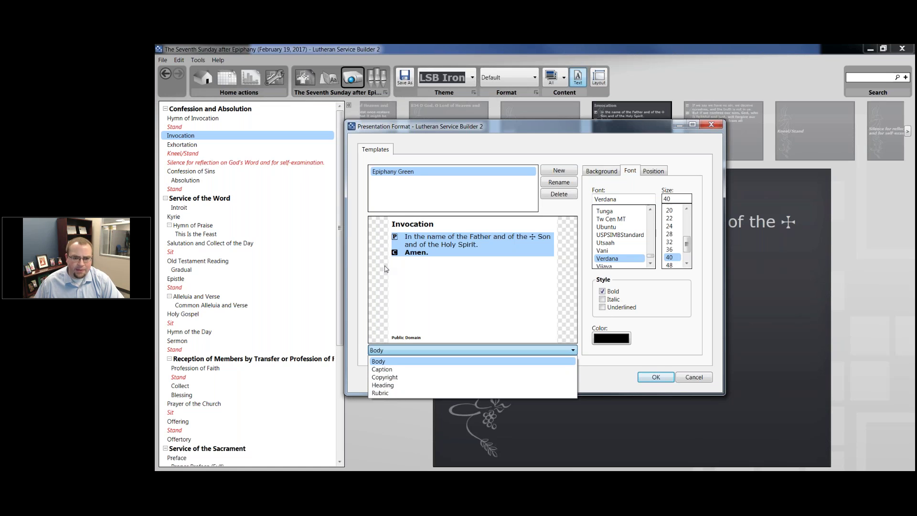
{"action": "left_click", "coordinate": [419, 225]}
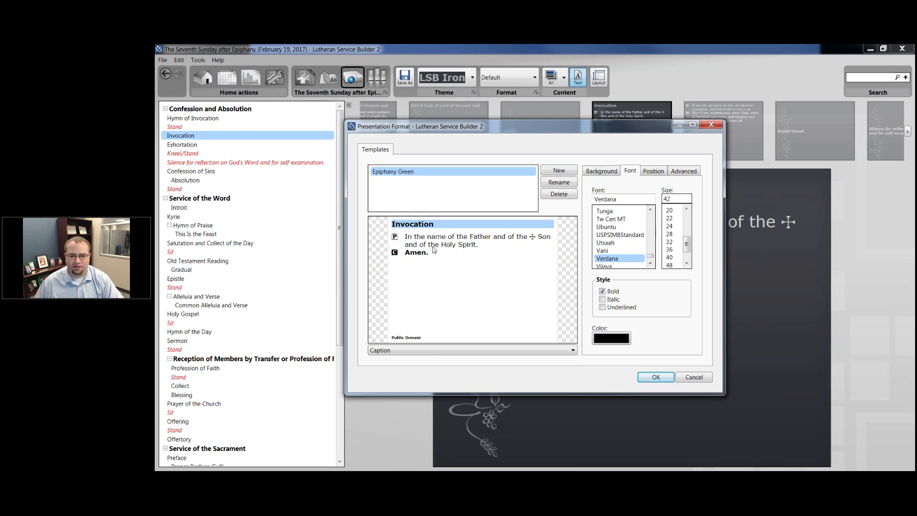
{"action": "left_click", "coordinate": [485, 239]}
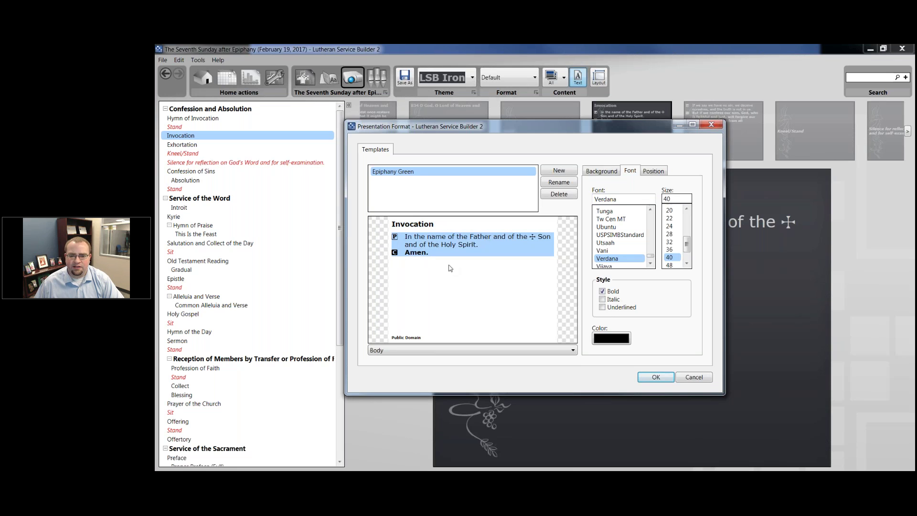
{"action": "left_click", "coordinate": [420, 337]}
Step: Set the template's caption font to Oswald and save the template
{"action": "left_click", "coordinate": [404, 222]}
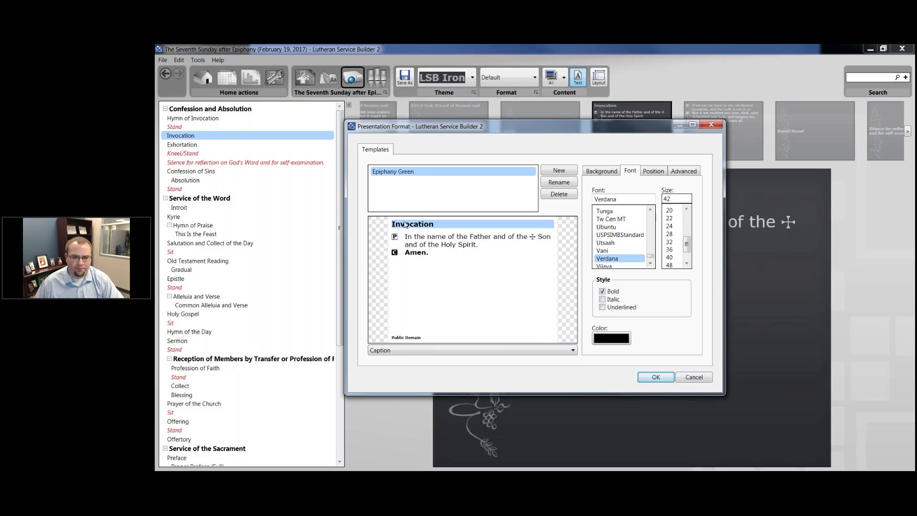
{"action": "double_click", "coordinate": [645, 200]}
{"action": "type", "text": "Oswald"}
{"action": "left_click", "coordinate": [623, 260]}
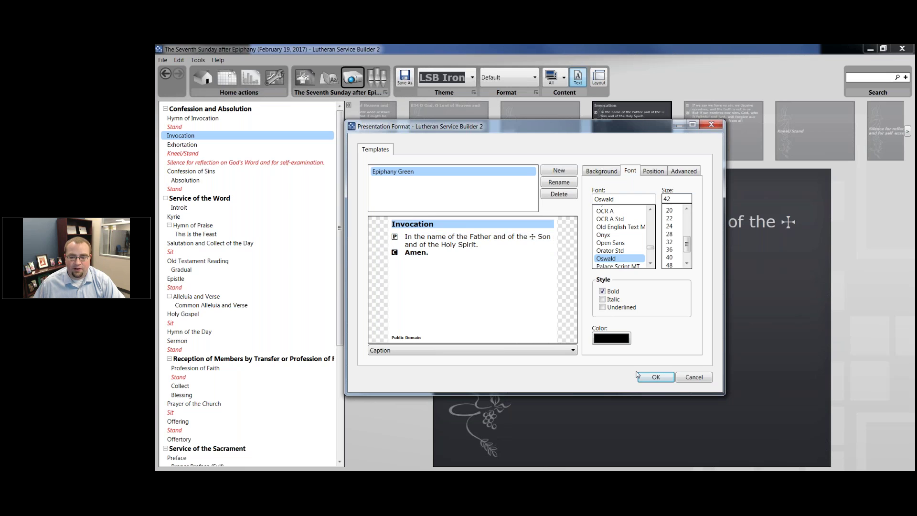
{"action": "left_click", "coordinate": [657, 378]}
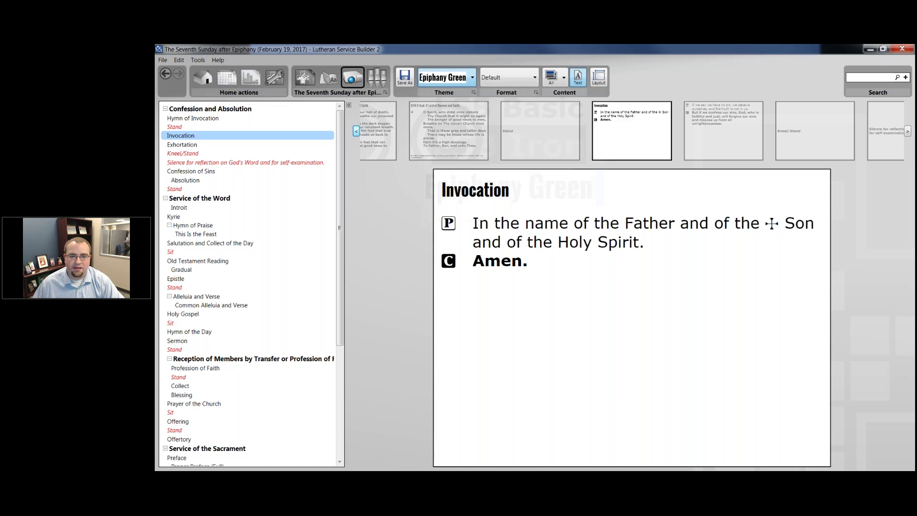
Step: Reopen the slide template and set its body text to Open Sans without bold
{"action": "left_click", "coordinate": [448, 77]}
{"action": "left_click", "coordinate": [439, 222]}
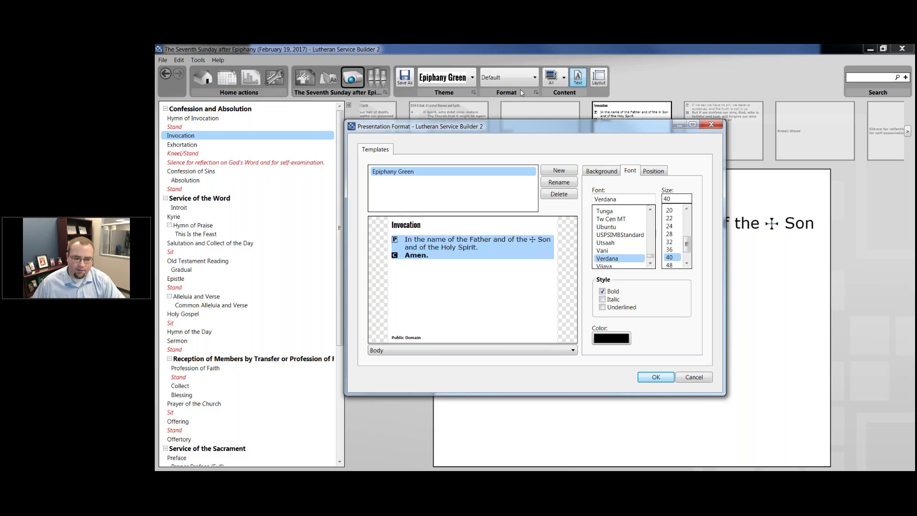
{"action": "left_click_drag", "start_coordinate": [619, 199], "coordinate": [576, 197]}
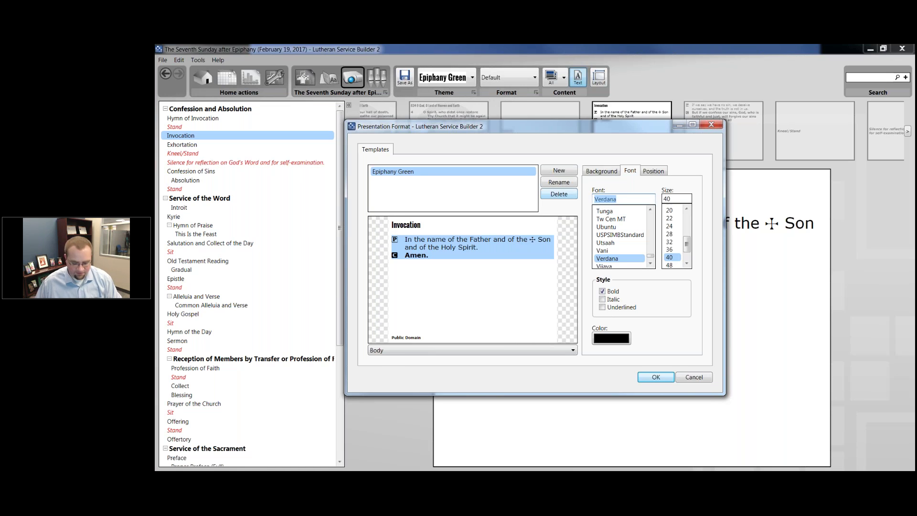
{"action": "type", "text": "Open"}
{"action": "left_click", "coordinate": [633, 244]}
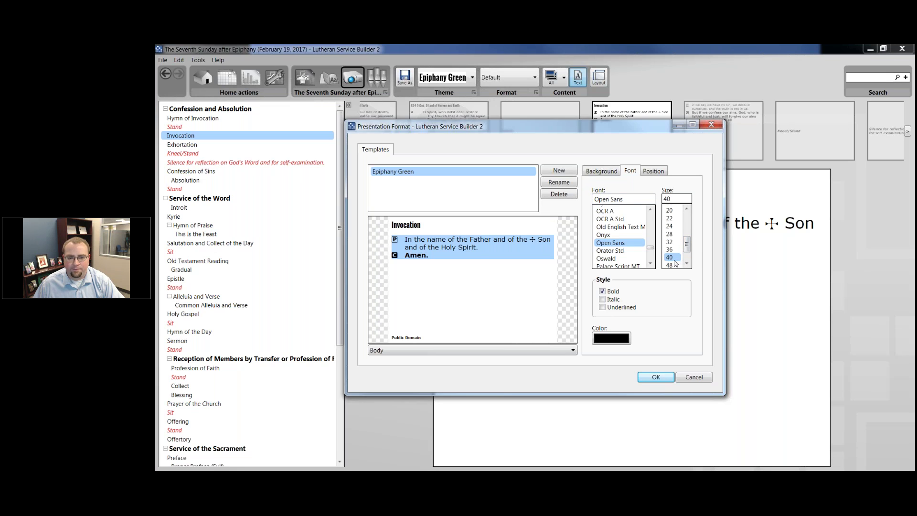
{"action": "left_click", "coordinate": [601, 292]}
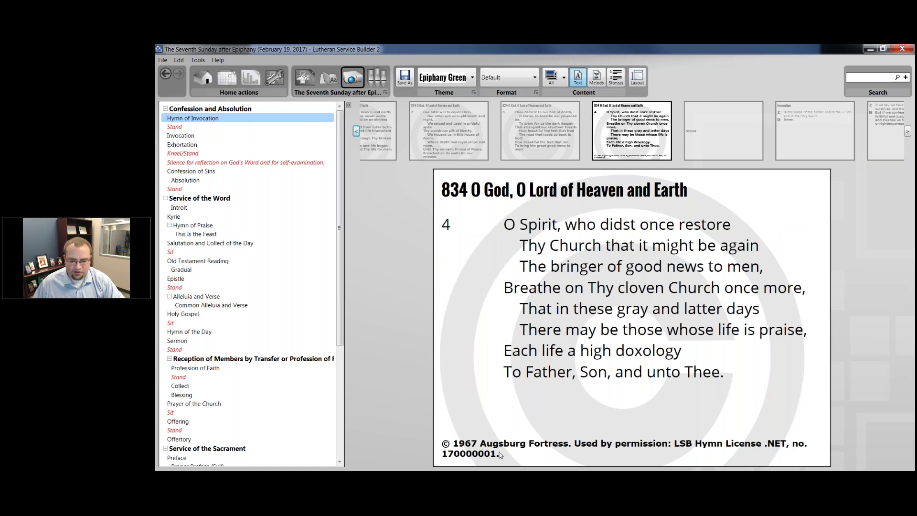
Step: Reopen the Epiphany Green template from the hymn slide and set its caption font to Open Sans
{"action": "left_click", "coordinate": [473, 78]}
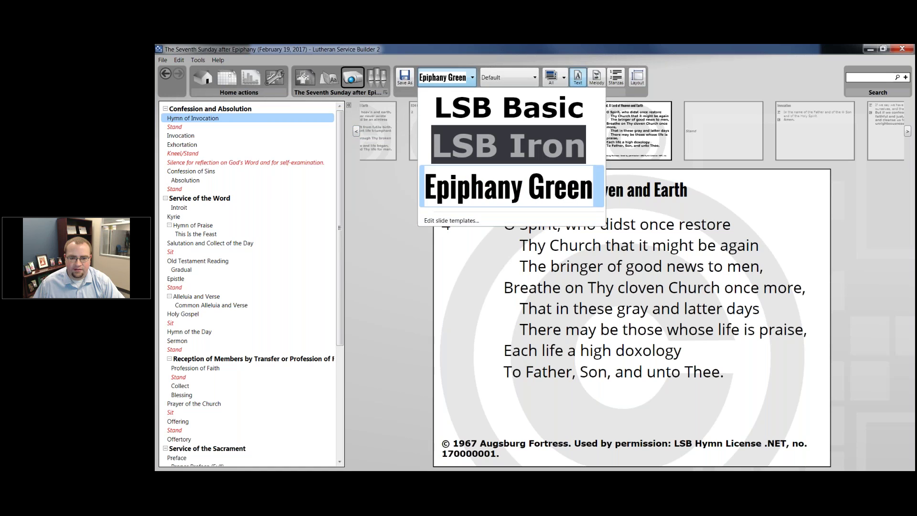
{"action": "left_click", "coordinate": [452, 220]}
{"action": "left_click", "coordinate": [430, 350]}
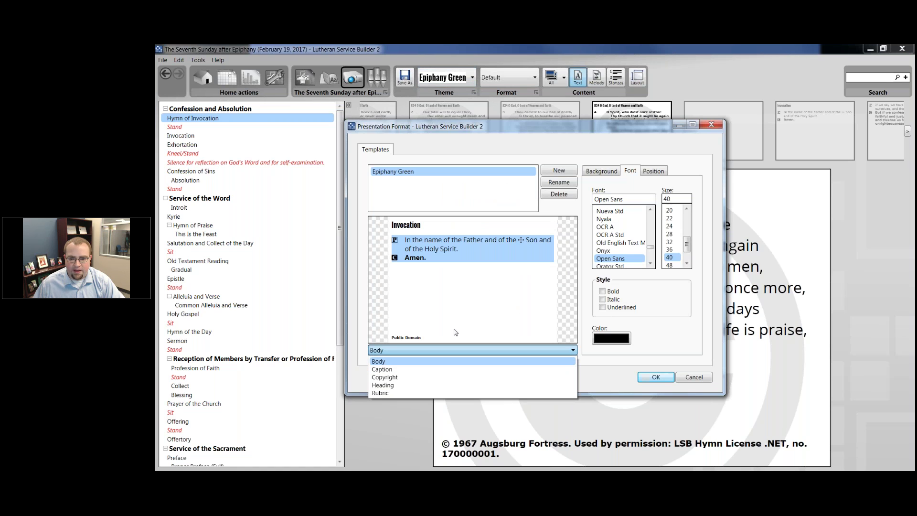
{"action": "left_click", "coordinate": [430, 369]}
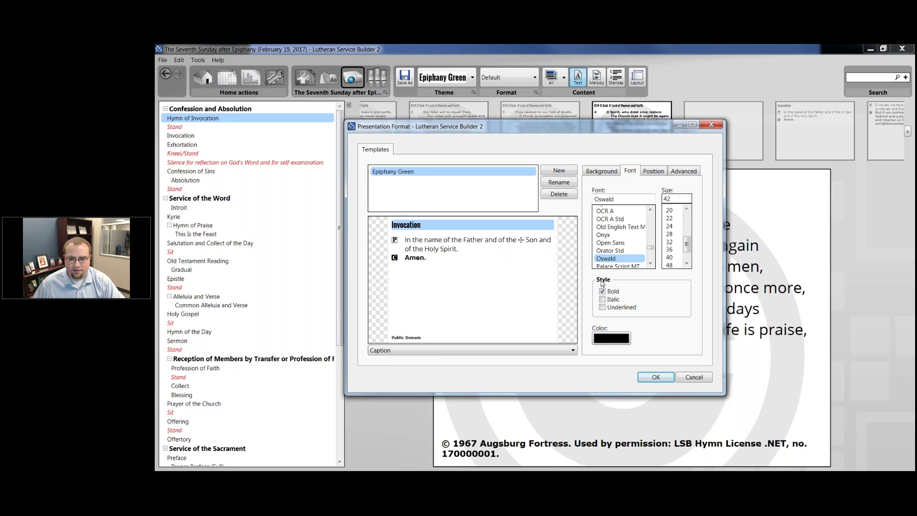
{"action": "left_click", "coordinate": [618, 243]}
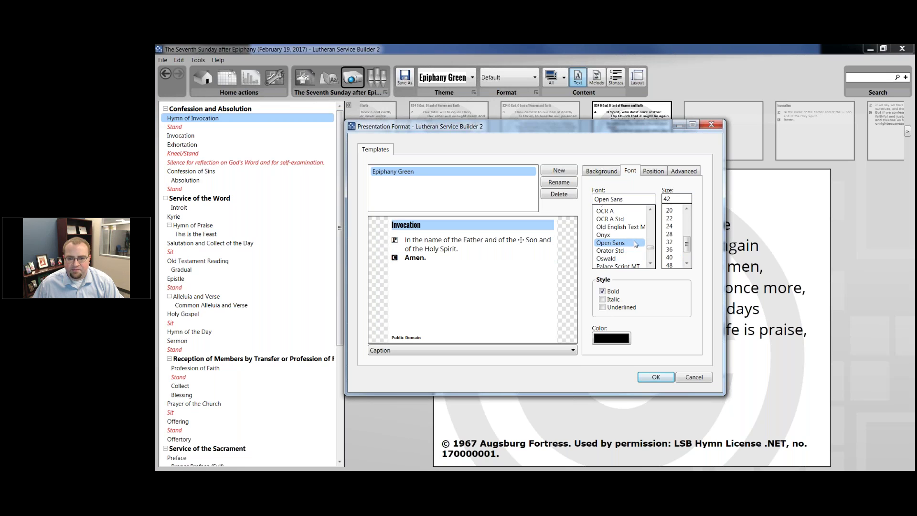
Step: Set the template's copyright text font to Open Sans
{"action": "left_click", "coordinate": [409, 353]}
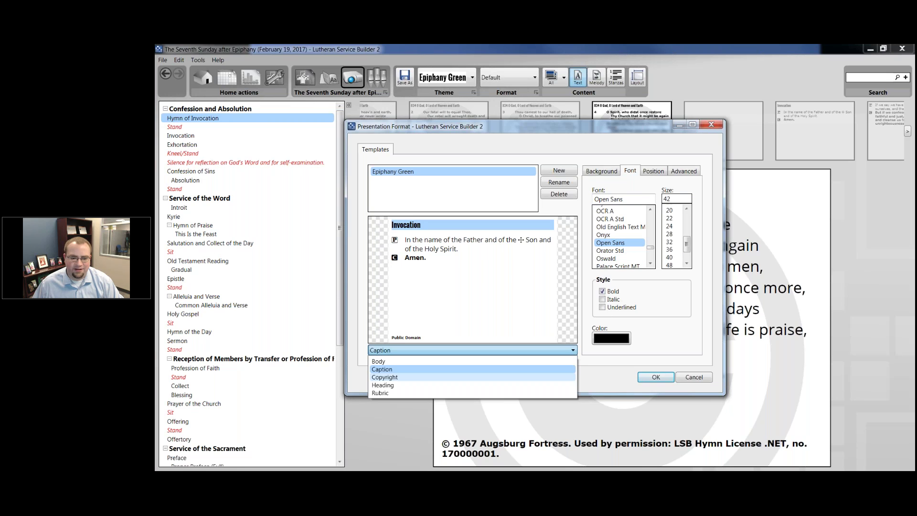
{"action": "left_click", "coordinate": [394, 379]}
{"action": "double_click", "coordinate": [606, 199]}
{"action": "type", "text": "Open"}
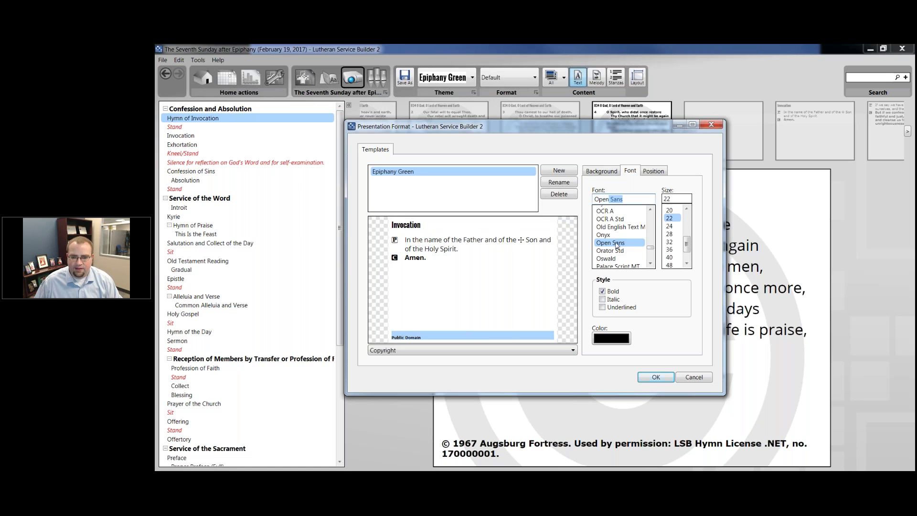
{"action": "left_click", "coordinate": [617, 245]}
Step: Set the template's heading font to Oswald and remove its underline and bold styles
{"action": "left_click", "coordinate": [409, 353]}
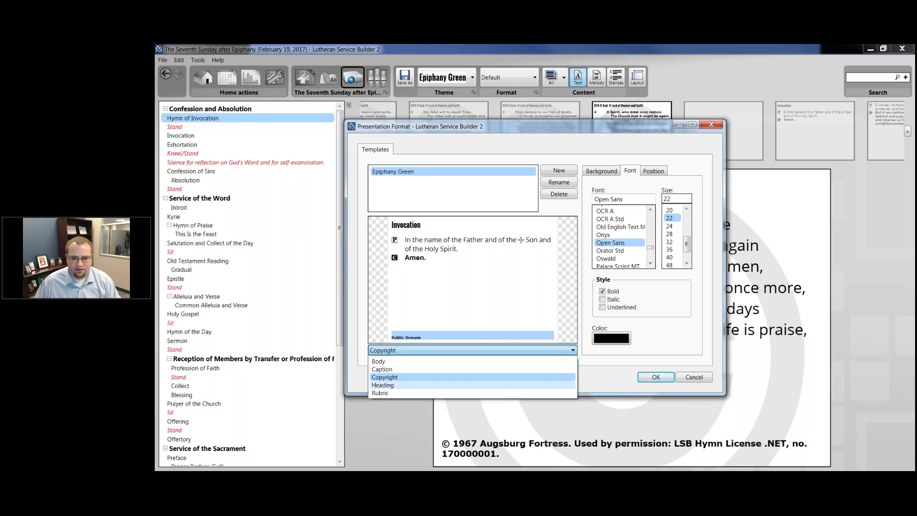
{"action": "left_click", "coordinate": [394, 379]}
{"action": "double_click", "coordinate": [616, 199]}
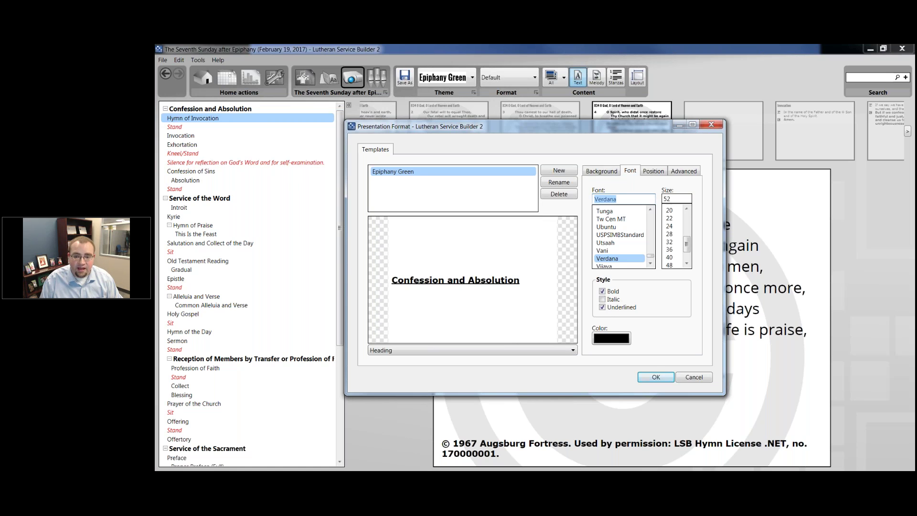
{"action": "type", "text": "Ows"}
{"action": "key", "text": "BackSpace"}
{"action": "key", "text": "BackSpace"}
{"action": "type", "text": "s"}
{"action": "key", "text": "Return"}
{"action": "left_click", "coordinate": [602, 307]}
{"action": "left_click", "coordinate": [604, 308]}
{"action": "left_click", "coordinate": [602, 308]}
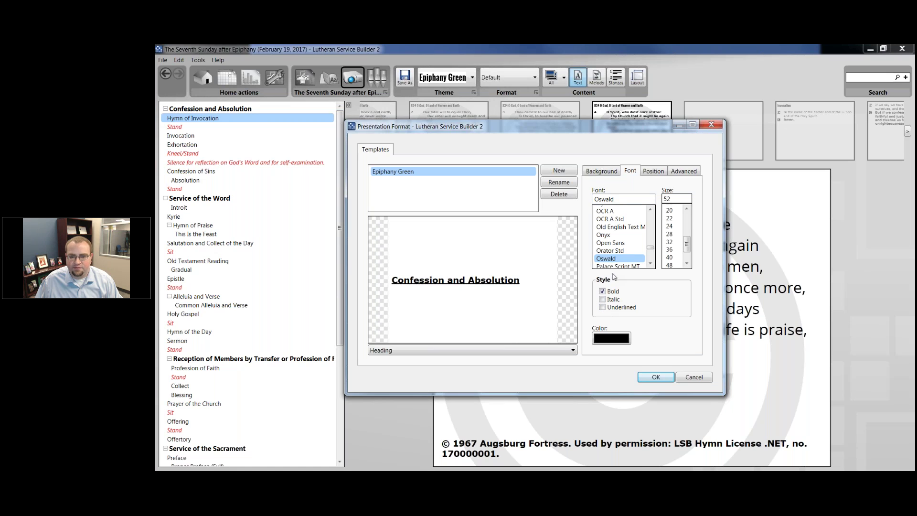
{"action": "left_click", "coordinate": [602, 292]}
Step: Set the template's rubric font to Open Sans and remove its bold style
{"action": "left_click", "coordinate": [445, 350]}
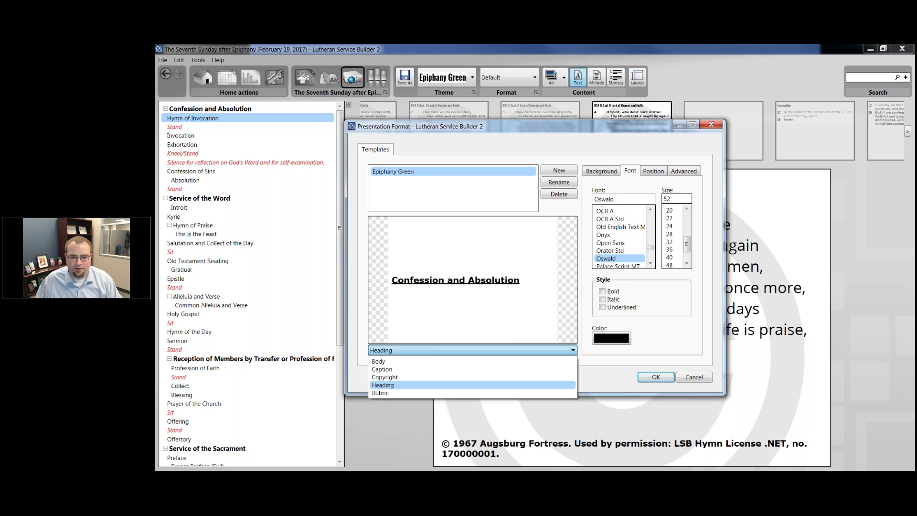
{"action": "left_click", "coordinate": [401, 390]}
{"action": "left_click", "coordinate": [621, 199]}
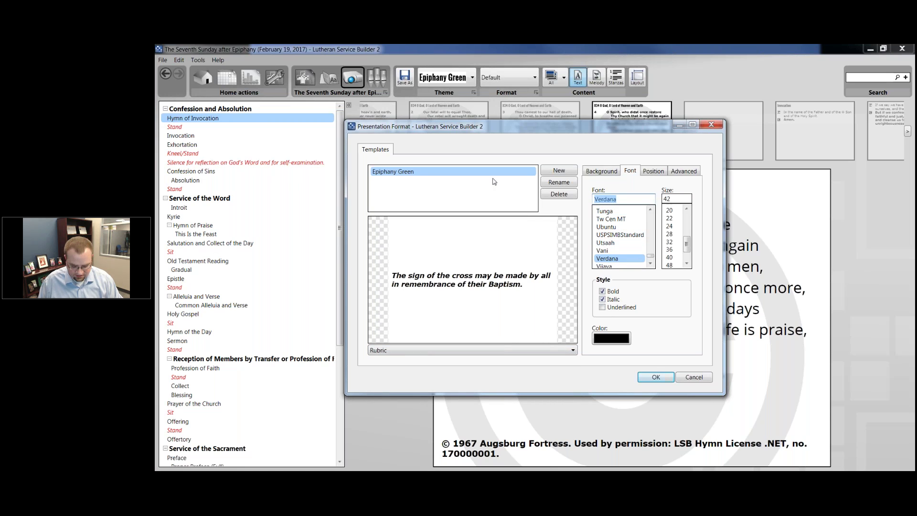
{"action": "type", "text": "Open Sans"}
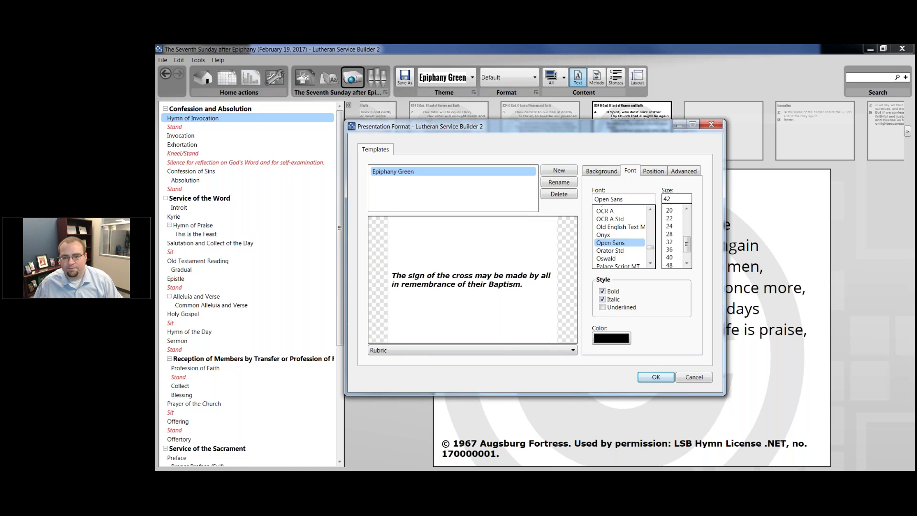
{"action": "left_click", "coordinate": [603, 290]}
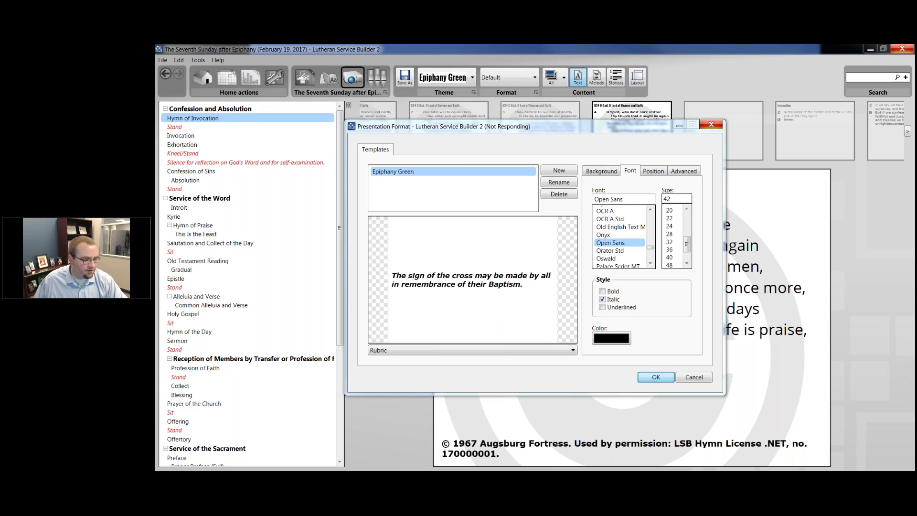
Step: Examine the green background image Epiphany-Square-3 in Windows Photo Viewer and close the viewer
{"action": "left_click_drag", "start_coordinate": [439, 398], "coordinate": [599, 47]}
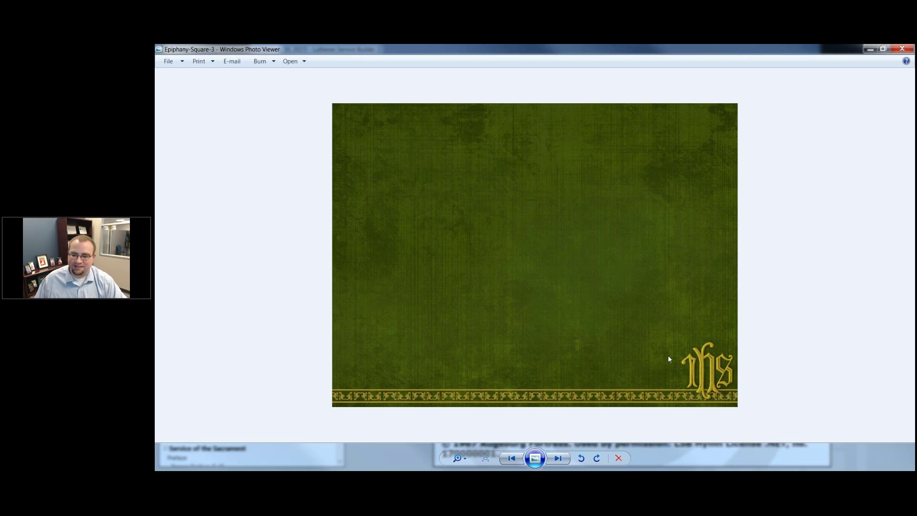
{"action": "scroll", "coordinate": [749, 319], "scroll_direction": "up", "scroll_amount": 2}
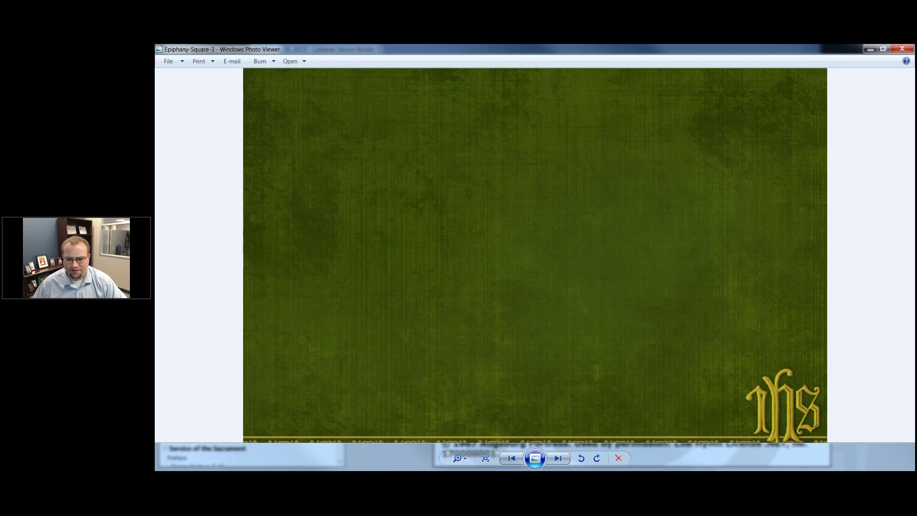
{"action": "scroll", "coordinate": [532, 313], "scroll_direction": "down", "scroll_amount": 1}
{"action": "scroll", "coordinate": [532, 310], "scroll_direction": "down", "scroll_amount": 1}
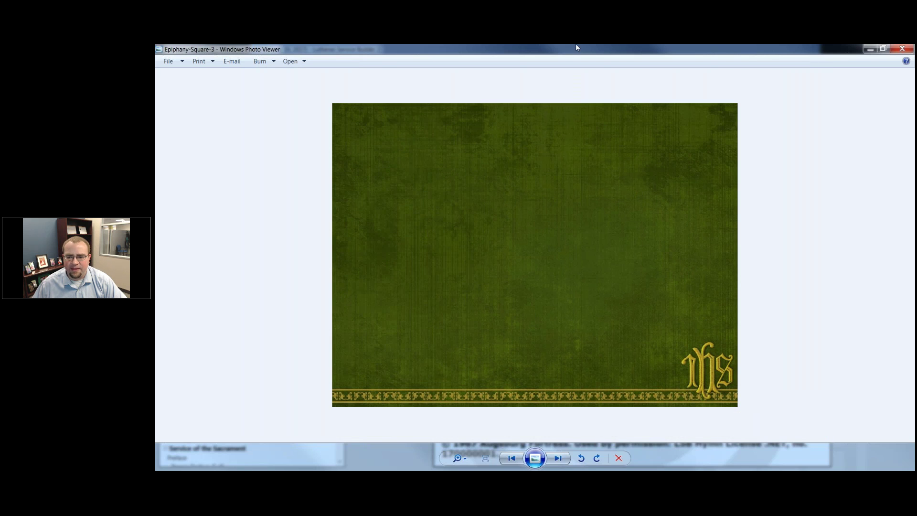
{"action": "left_click_drag", "start_coordinate": [578, 58], "coordinate": [458, 104]}
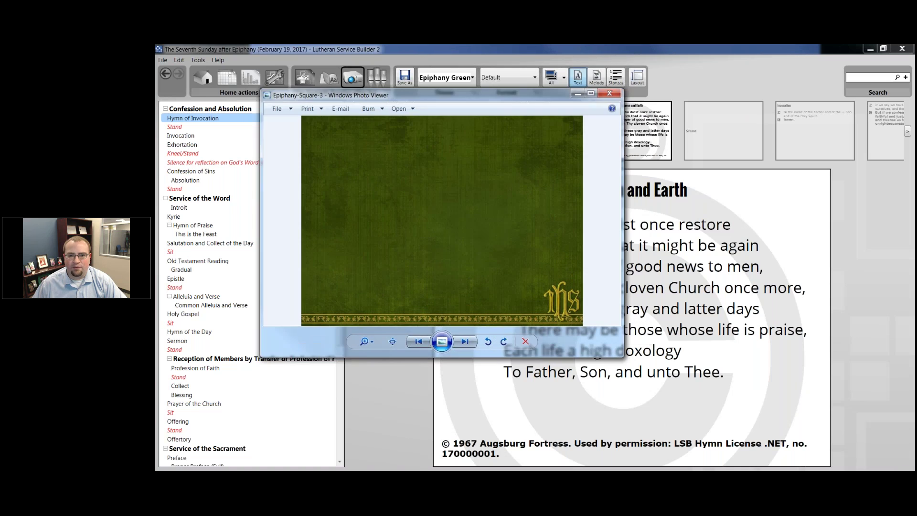
{"action": "left_click", "coordinate": [613, 93]}
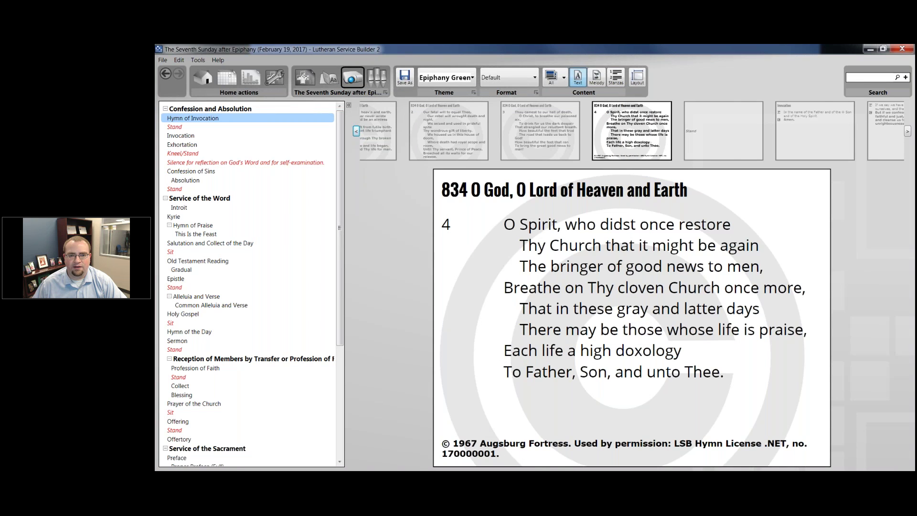
Step: Examine the Hymn of Invocation slides for the updated fonts and copyright line, and return to the Confession and Absolution slide
{"action": "left_click", "coordinate": [356, 131]}
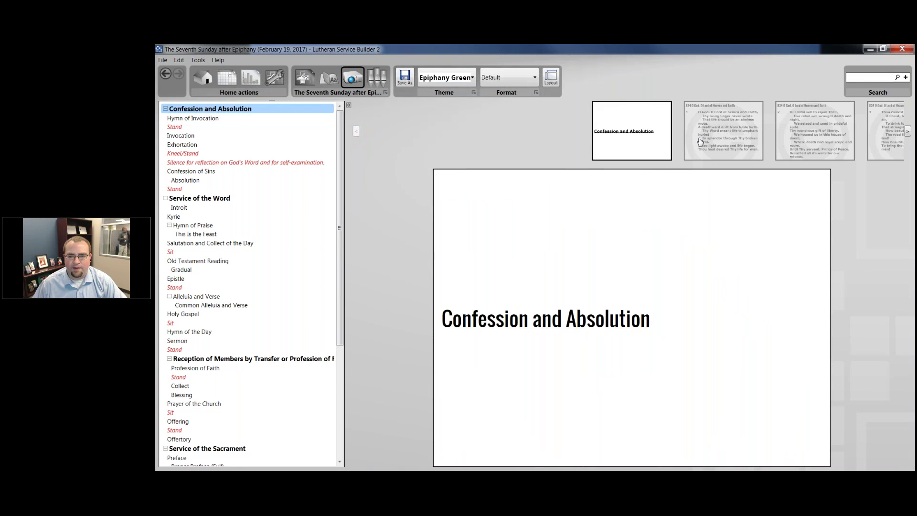
{"action": "left_click", "coordinate": [700, 142]}
{"action": "left_click", "coordinate": [664, 148]}
{"action": "left_click", "coordinate": [710, 123]}
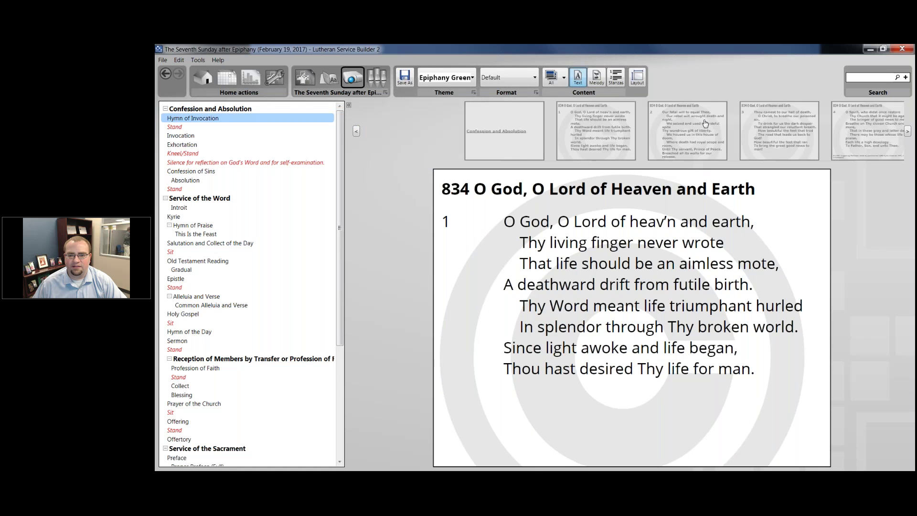
{"action": "left_click", "coordinate": [697, 128]}
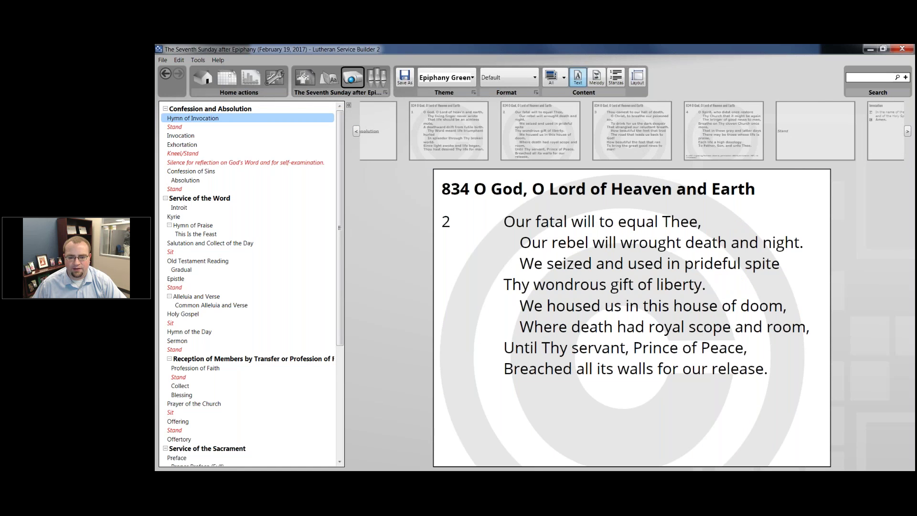
{"action": "left_click", "coordinate": [673, 130]}
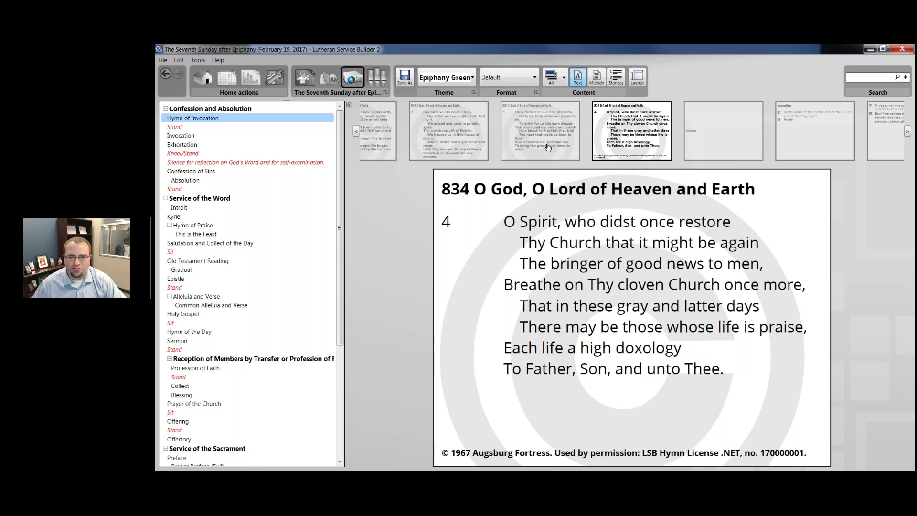
{"action": "left_click", "coordinate": [514, 139]}
{"action": "left_click", "coordinate": [462, 135]}
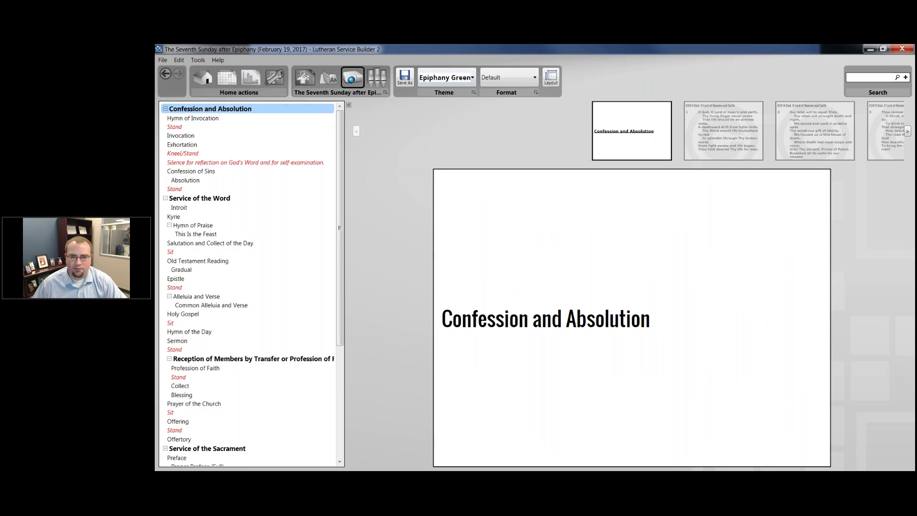
Step: Edit the Epiphany Green slide template and set its background image to Epiphany-Square-3 from the Desktop
{"action": "left_click", "coordinate": [471, 78]}
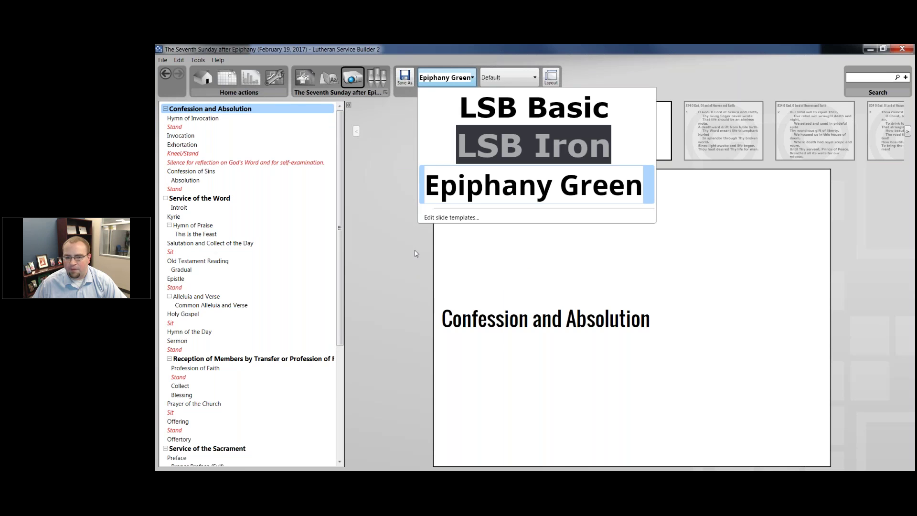
{"action": "left_click", "coordinate": [453, 218]}
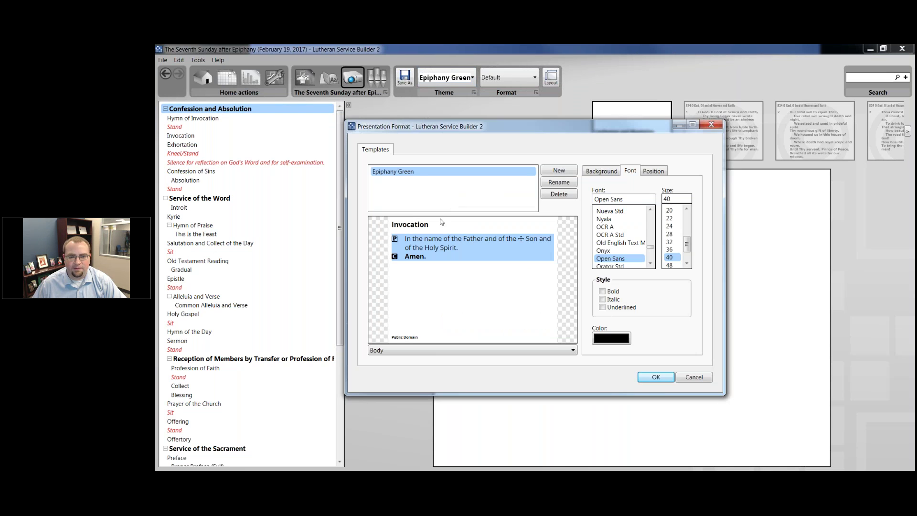
{"action": "left_click", "coordinate": [601, 172]}
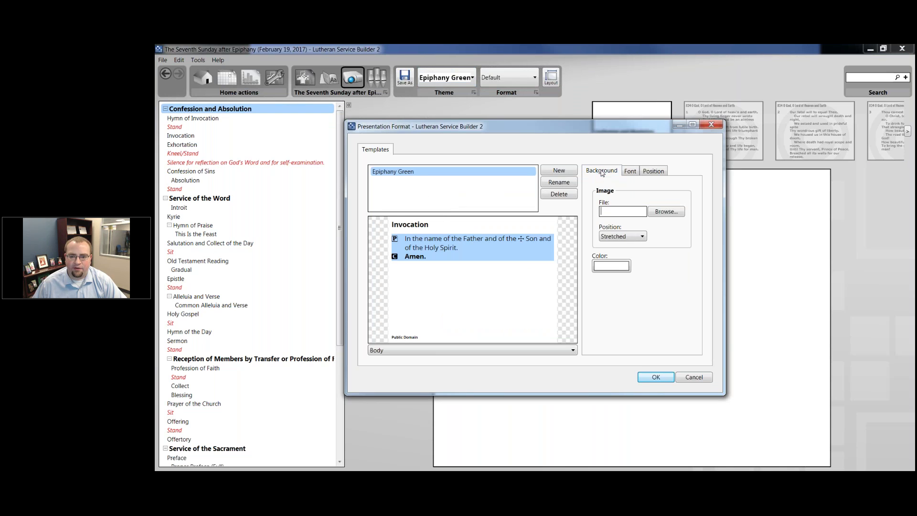
{"action": "left_click", "coordinate": [665, 213]}
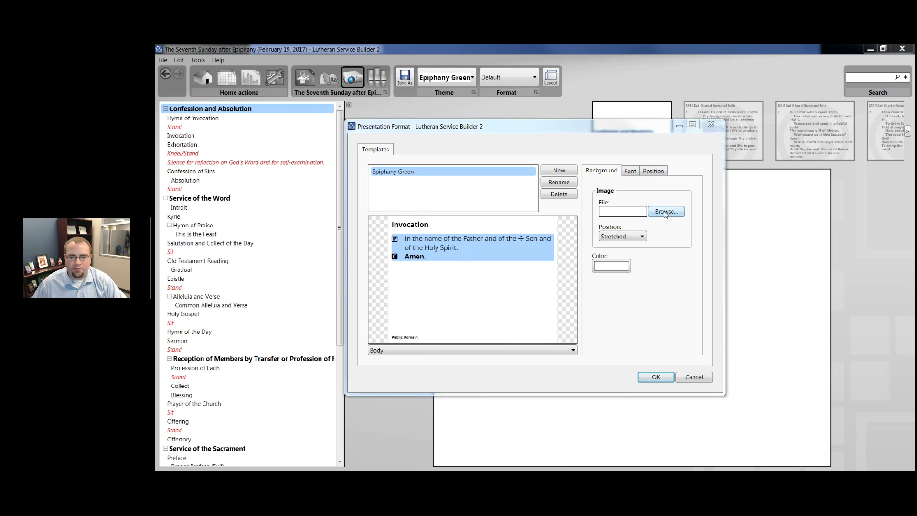
{"action": "left_click", "coordinate": [612, 291]}
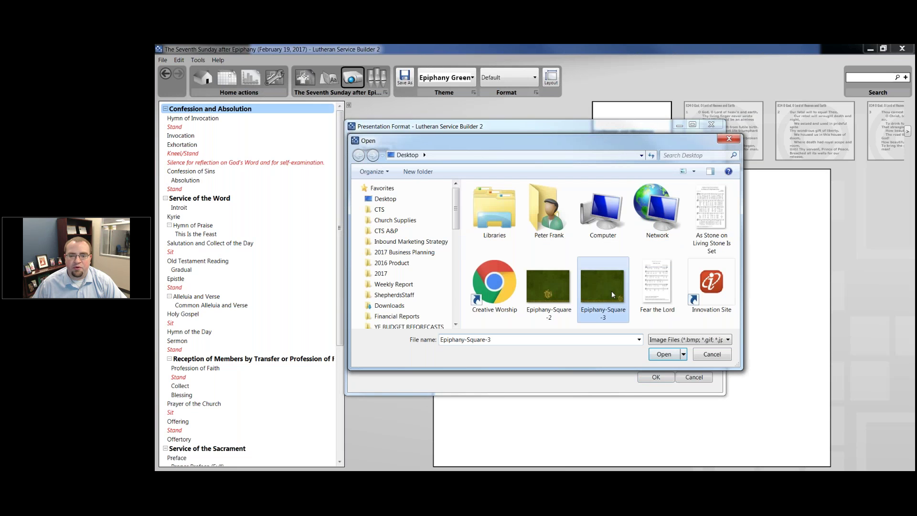
{"action": "double_click", "coordinate": [611, 291]}
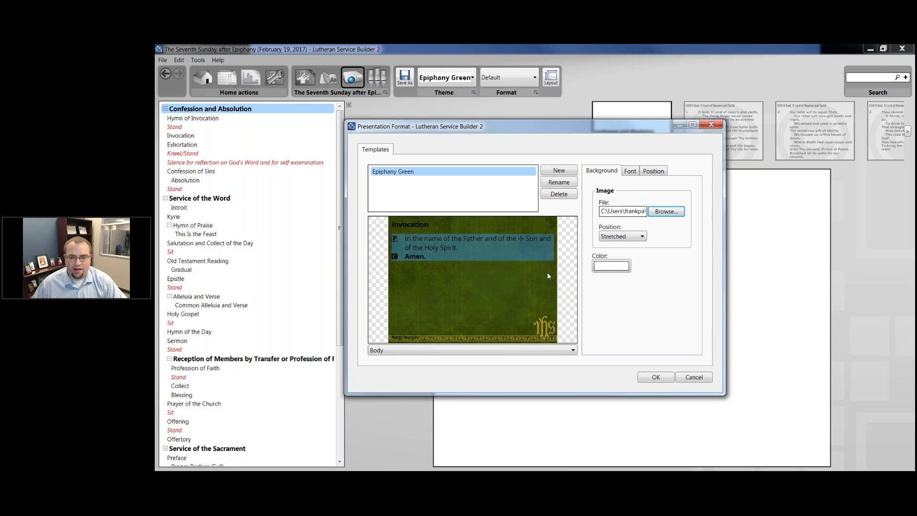
Step: Set the template's background color to dark green, hex FF035000
{"action": "left_click", "coordinate": [613, 267]}
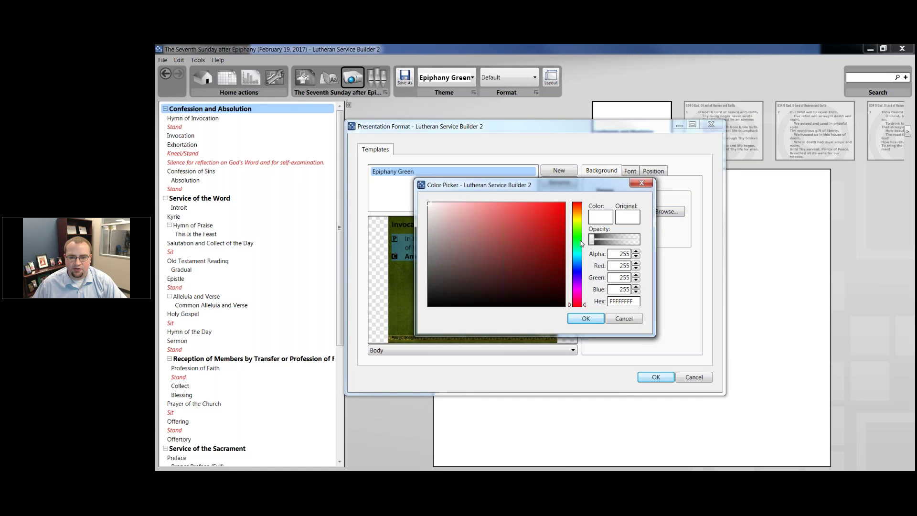
{"action": "left_click", "coordinate": [578, 238]}
{"action": "left_click", "coordinate": [563, 274]}
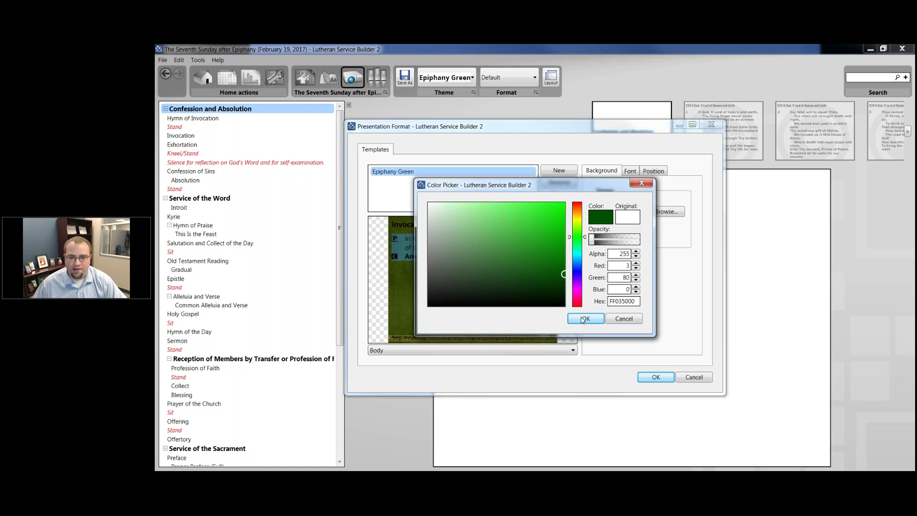
{"action": "left_click", "coordinate": [583, 319]}
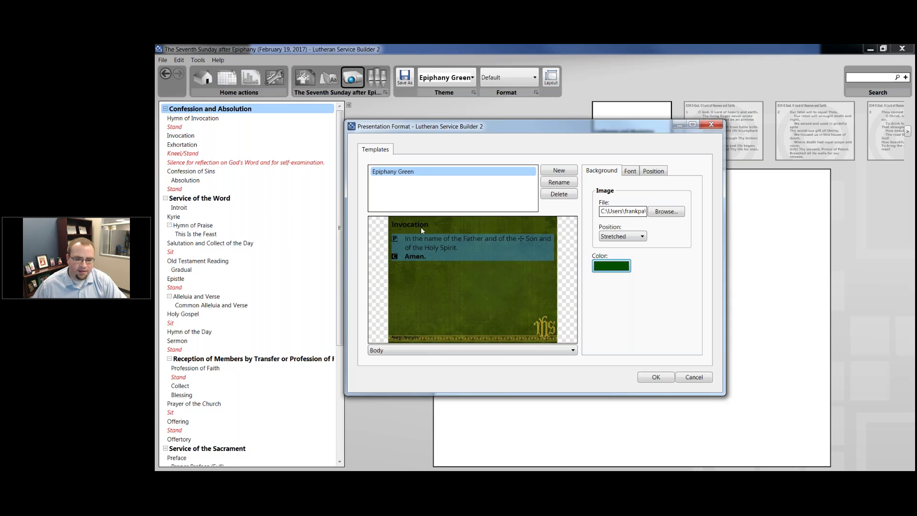
Step: Set the template's body font color to white, hex FFFFFFFF, and copy that hex value
{"action": "left_click", "coordinate": [397, 350]}
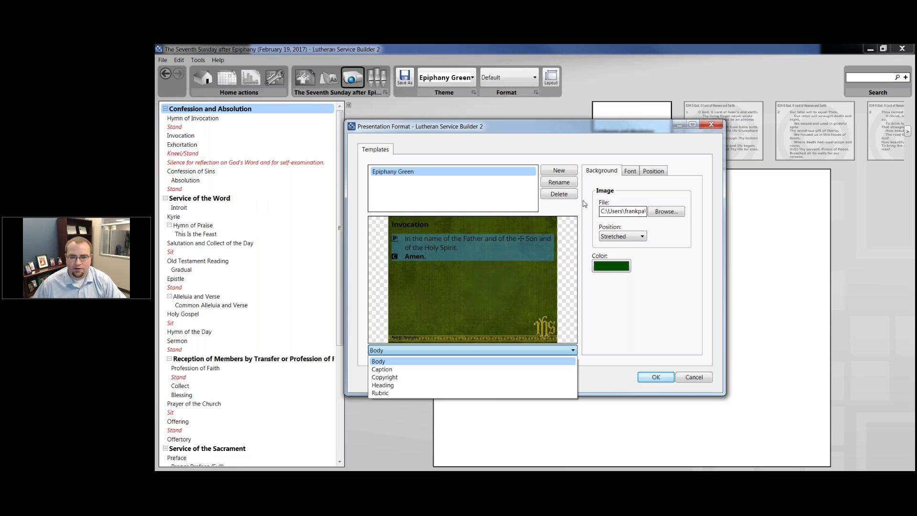
{"action": "left_click", "coordinate": [636, 173]}
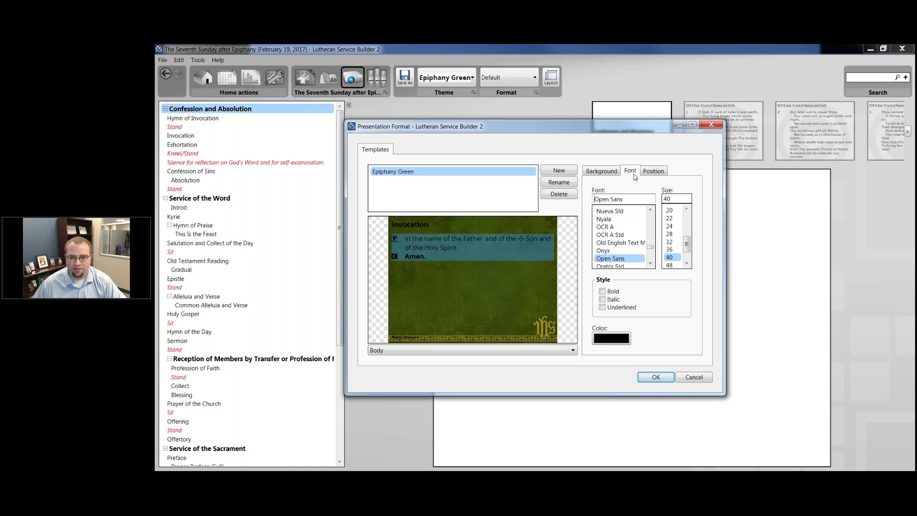
{"action": "left_click", "coordinate": [605, 340]}
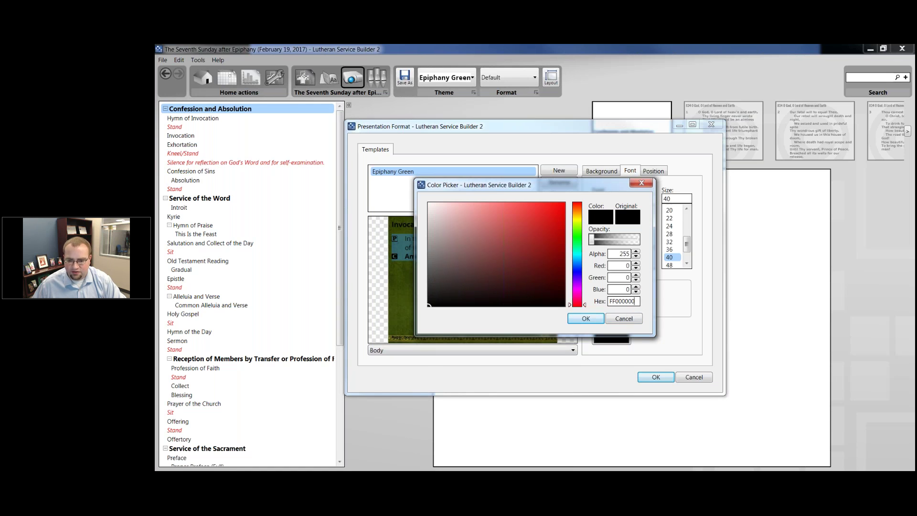
{"action": "type", "text": "FFFFFFFF"}
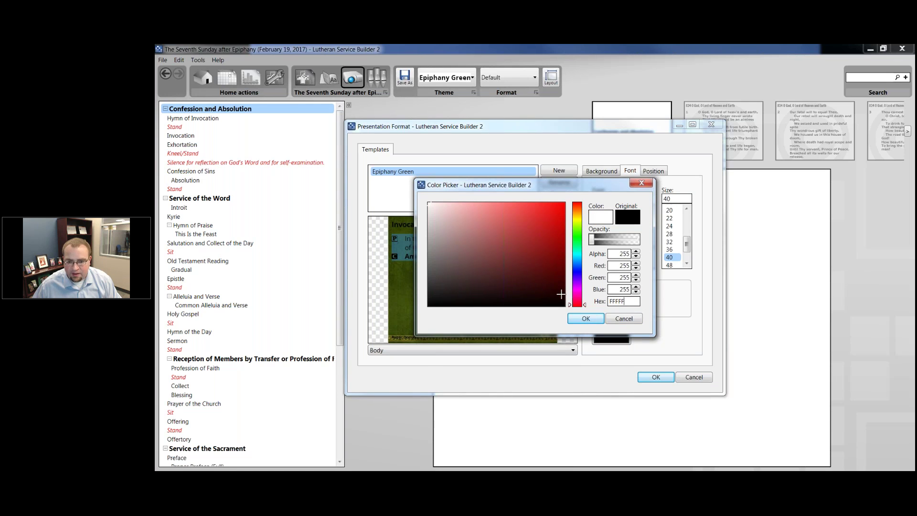
{"action": "double_click", "coordinate": [620, 303]}
{"action": "type", "text": "FFFFFF"}
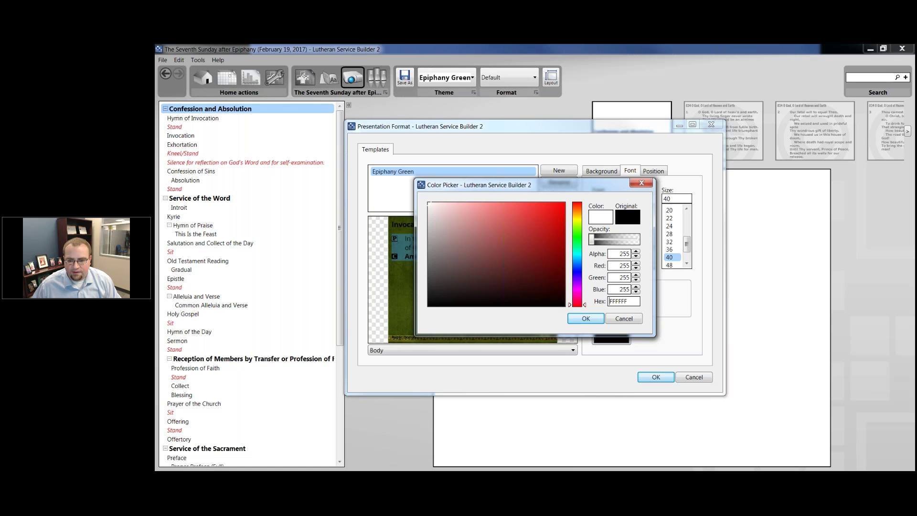
{"action": "type", "text": "FF"}
{"action": "double_click", "coordinate": [637, 302]}
{"action": "key", "text": "ctrl+c"}
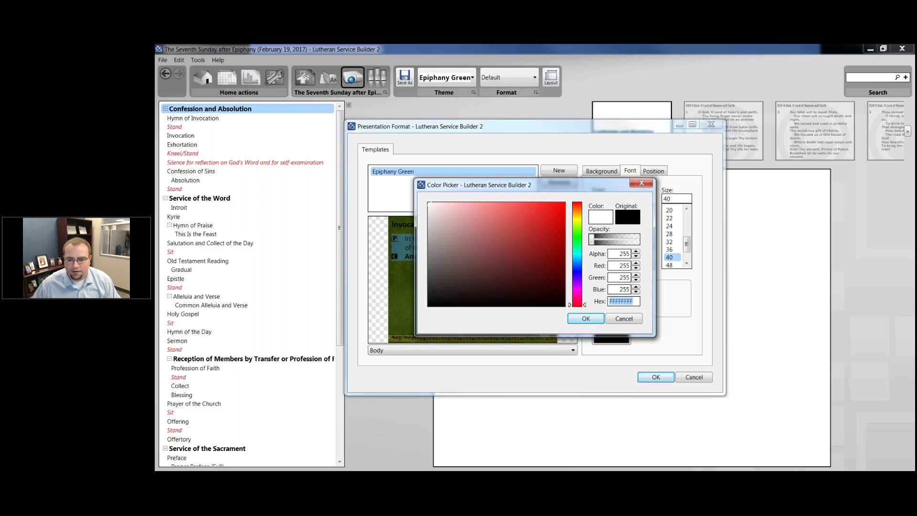
{"action": "left_click", "coordinate": [595, 324]}
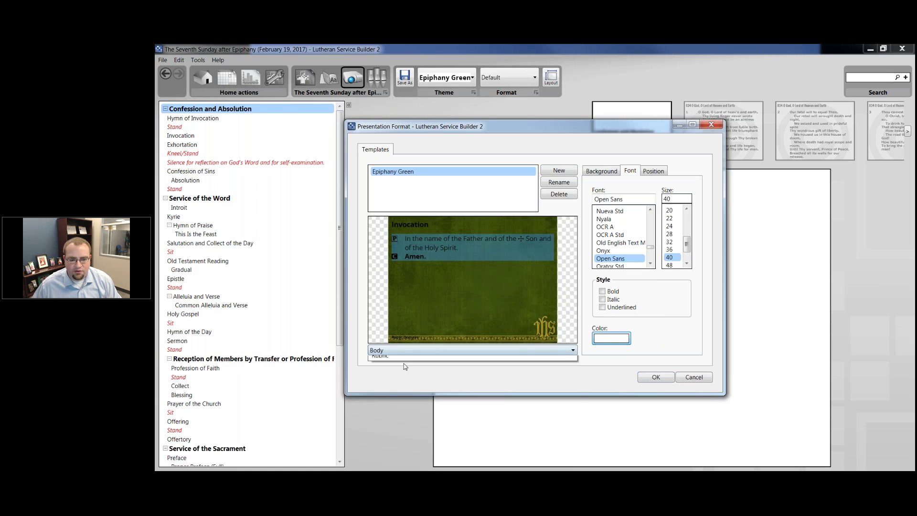
Step: Set the template's caption font color to white using the copied hex value FFFFFFFF
{"action": "left_click", "coordinate": [398, 350]}
{"action": "left_click", "coordinate": [398, 370]}
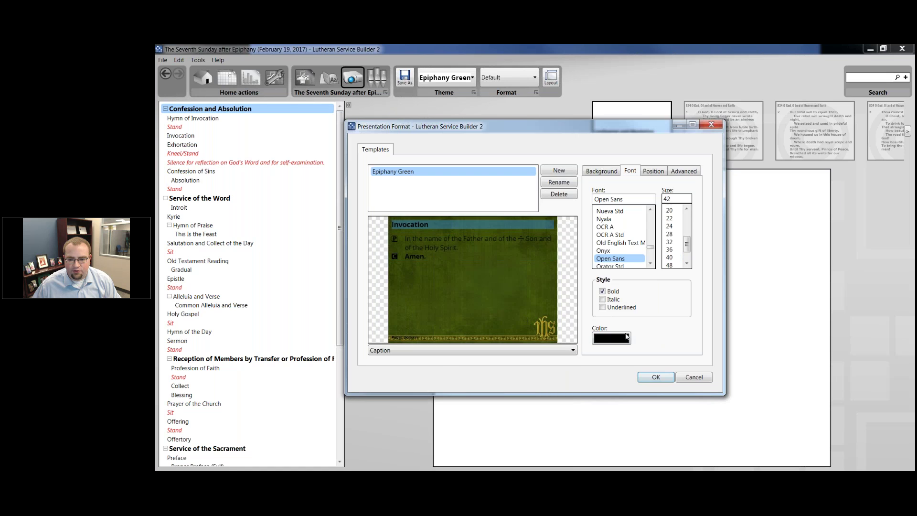
{"action": "left_click", "coordinate": [621, 337]}
{"action": "left_click_drag", "start_coordinate": [636, 301], "coordinate": [607, 302]}
{"action": "key", "text": "ctrl+v"}
{"action": "left_click", "coordinate": [585, 319]}
Step: Set the template's copyright font color to white using the copied hex value FFFFFFFF
{"action": "left_click", "coordinate": [533, 353]}
{"action": "left_click", "coordinate": [530, 377]}
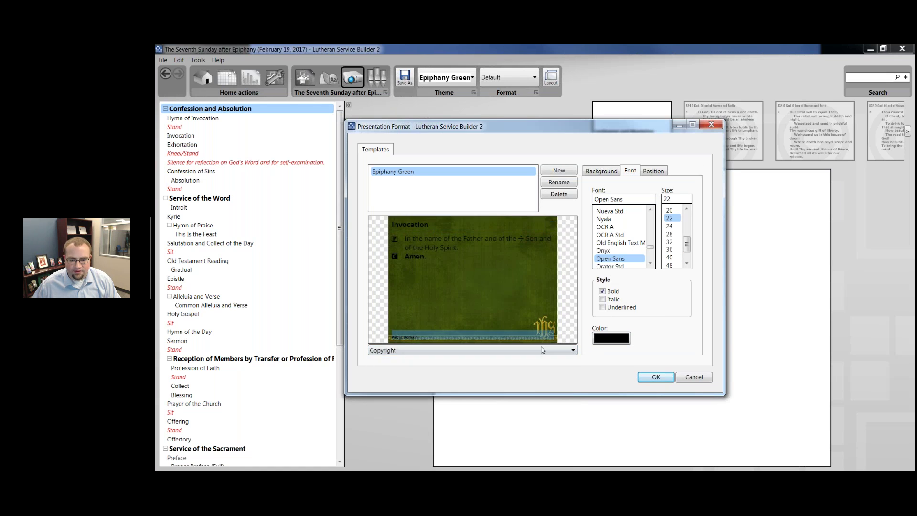
{"action": "left_click", "coordinate": [605, 338]}
{"action": "left_click_drag", "start_coordinate": [636, 301], "coordinate": [609, 302]}
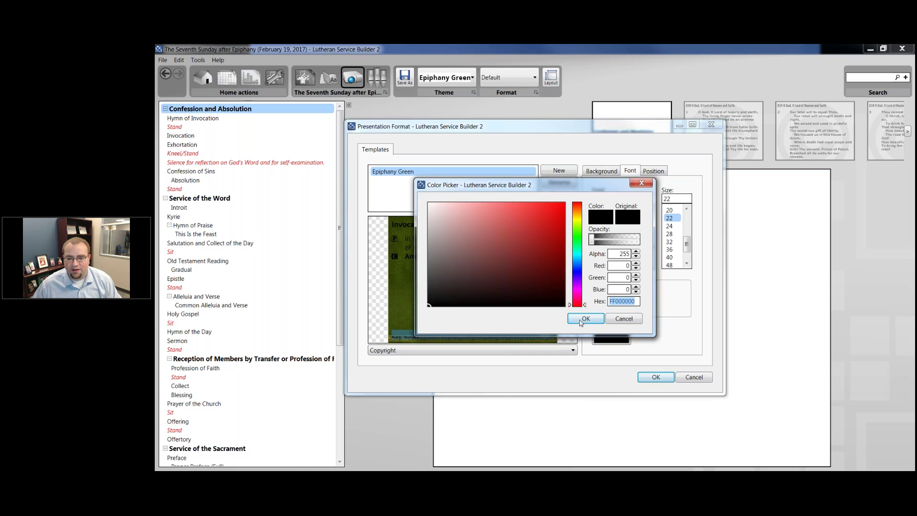
{"action": "key", "text": "ctrl+v"}
{"action": "left_click", "coordinate": [586, 318]}
Step: Set the template's heading font color to white using the copied hex value FFFFFFFF
{"action": "left_click", "coordinate": [525, 350]}
{"action": "left_click", "coordinate": [472, 379]}
{"action": "scroll", "coordinate": [473, 350], "scroll_direction": "up", "scroll_amount": 2}
{"action": "left_click", "coordinate": [611, 338]}
{"action": "left_click_drag", "start_coordinate": [636, 301], "coordinate": [608, 302]}
{"action": "key", "text": "ctrl+v"}
{"action": "left_click", "coordinate": [595, 322]}
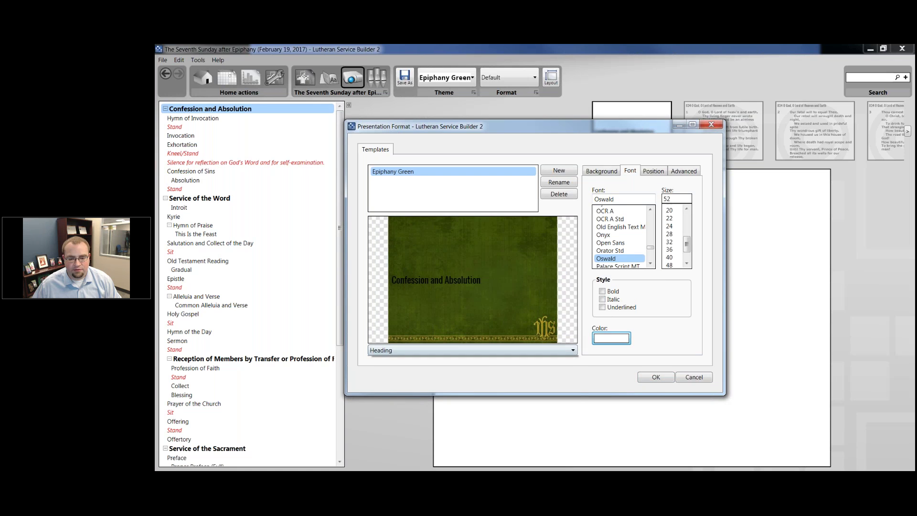
Step: Set the template's rubric font color to white, hex FFFFFFFF, and apply the template changes
{"action": "left_click", "coordinate": [502, 351]}
{"action": "left_click", "coordinate": [447, 393]}
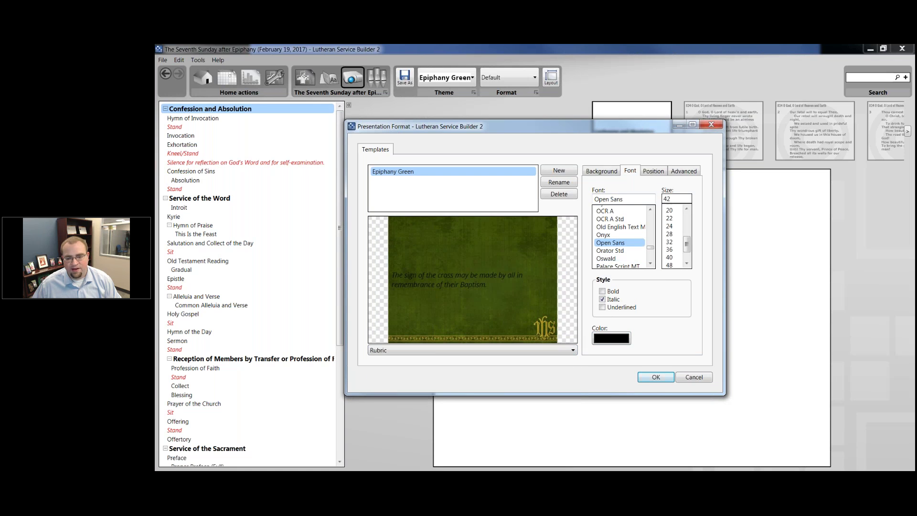
{"action": "left_click", "coordinate": [611, 338]}
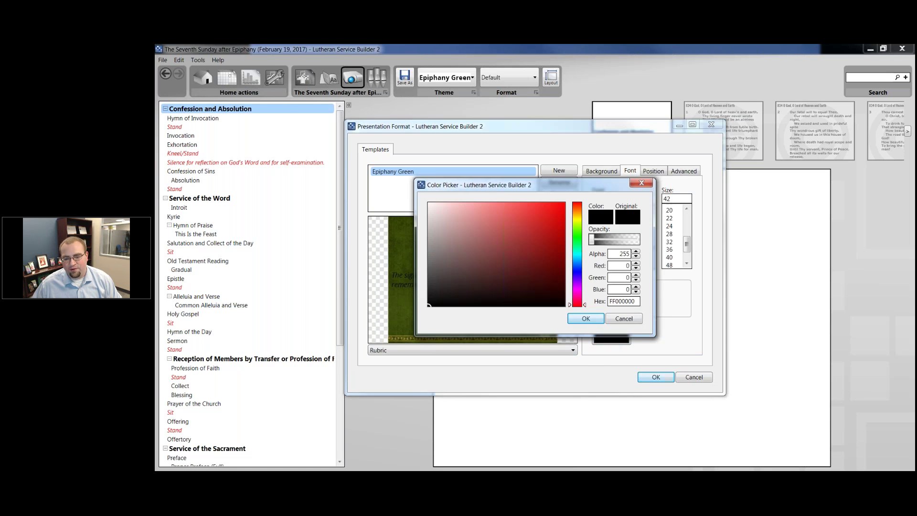
{"action": "double_click", "coordinate": [624, 301]}
{"action": "type", "text": "FFFFFFFF"}
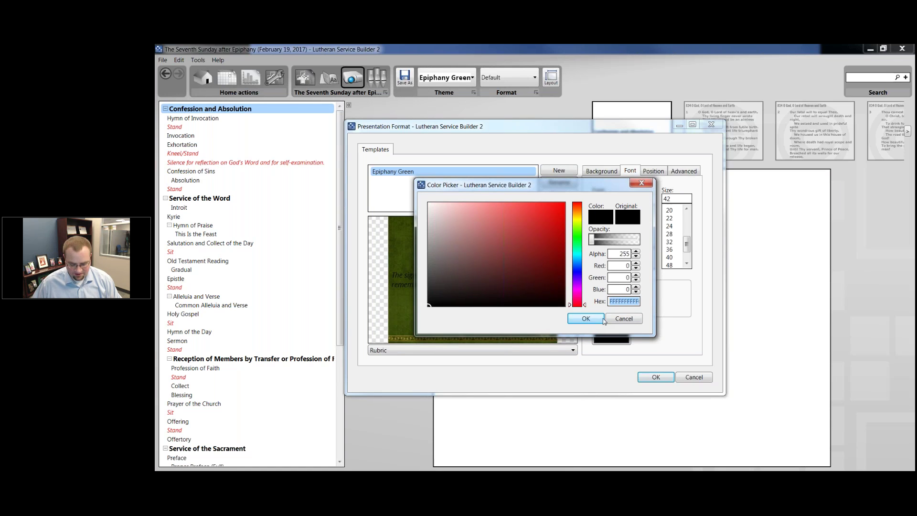
{"action": "left_click", "coordinate": [583, 318]}
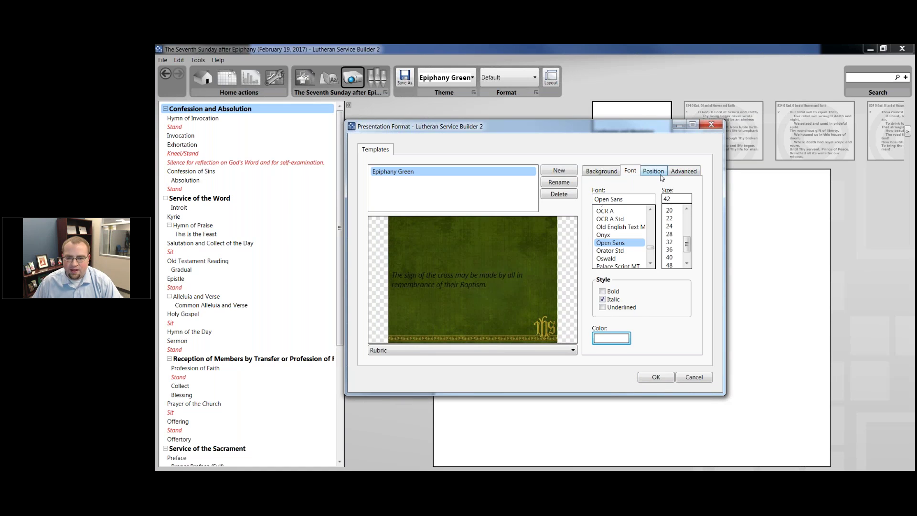
{"action": "left_click", "coordinate": [641, 377]}
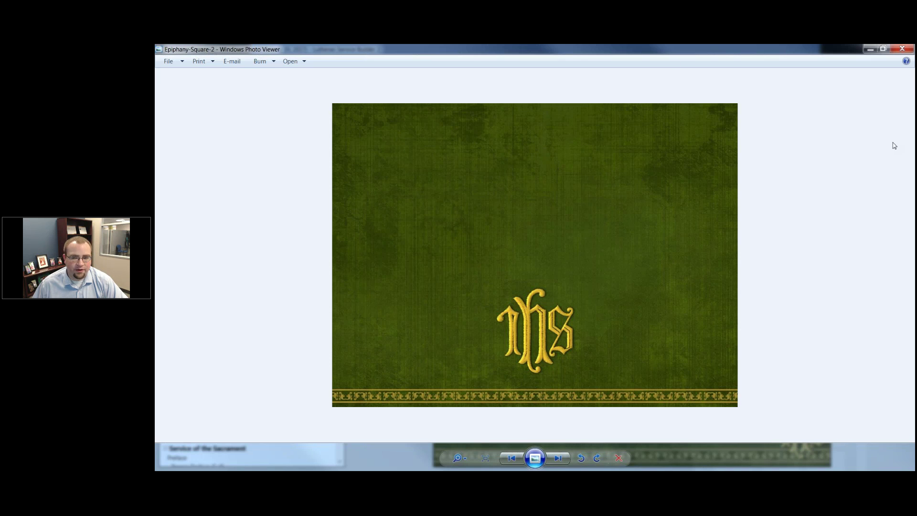
Step: Close the background image preview and set the top, bottom, left and right margins of the Hymn of Invocation slides to 50
{"action": "left_click", "coordinate": [903, 48]}
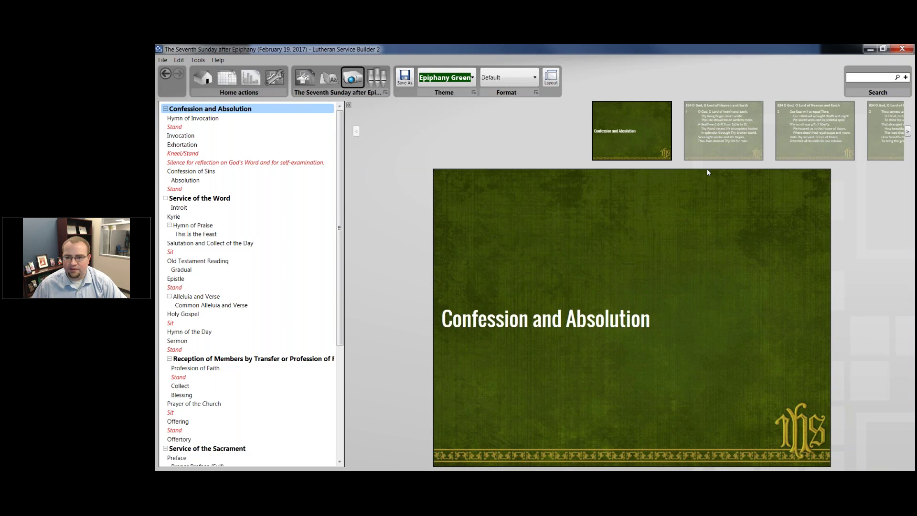
{"action": "key", "text": "Down"}
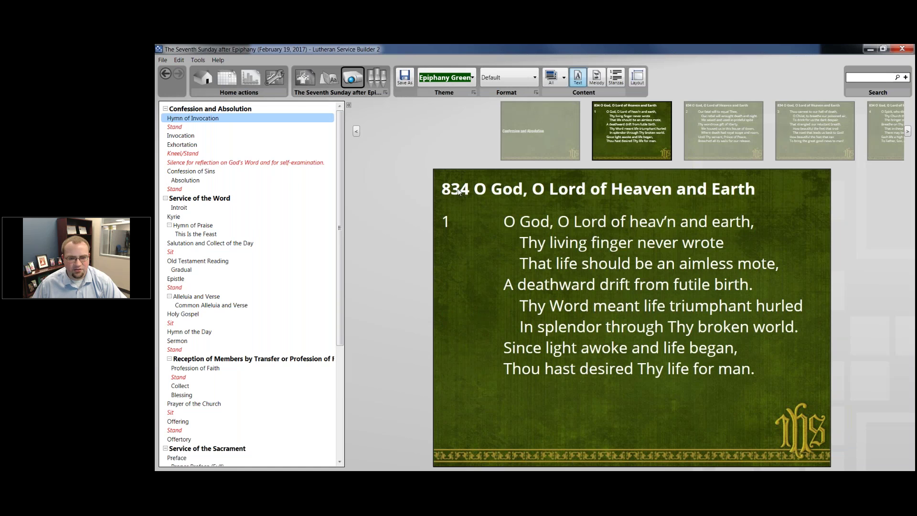
{"action": "left_click", "coordinate": [639, 78]}
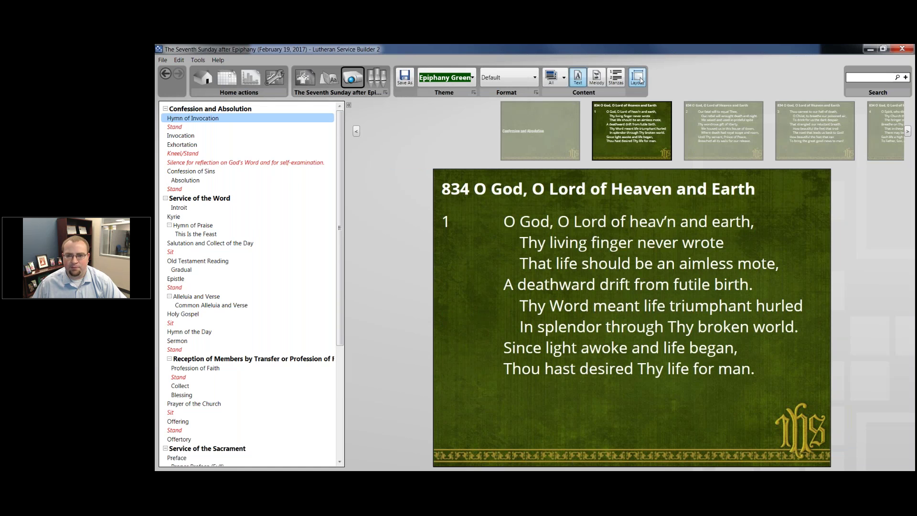
{"action": "double_click", "coordinate": [515, 272]}
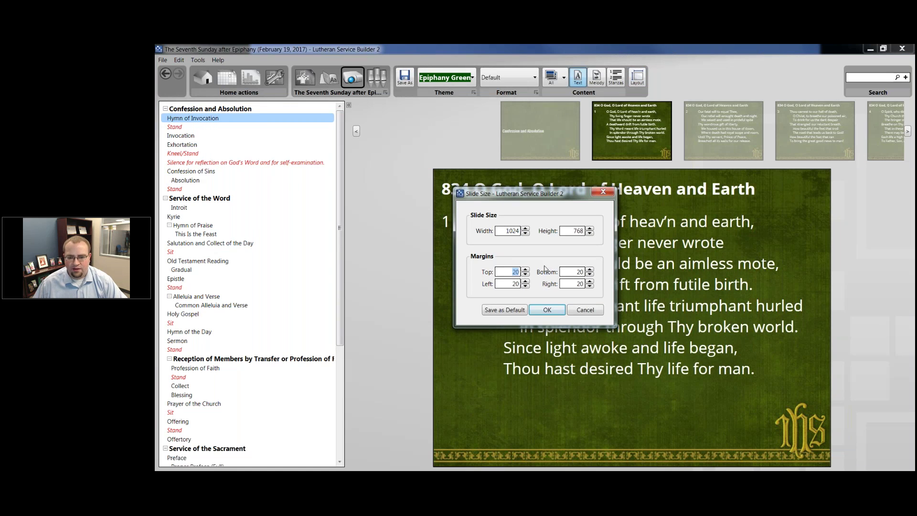
{"action": "type", "text": "50"}
{"action": "key", "text": "Tab"}
{"action": "type", "text": "50"}
{"action": "key", "text": "Tab"}
{"action": "type", "text": "50"}
{"action": "key", "text": "Tab"}
{"action": "type", "text": "50"}
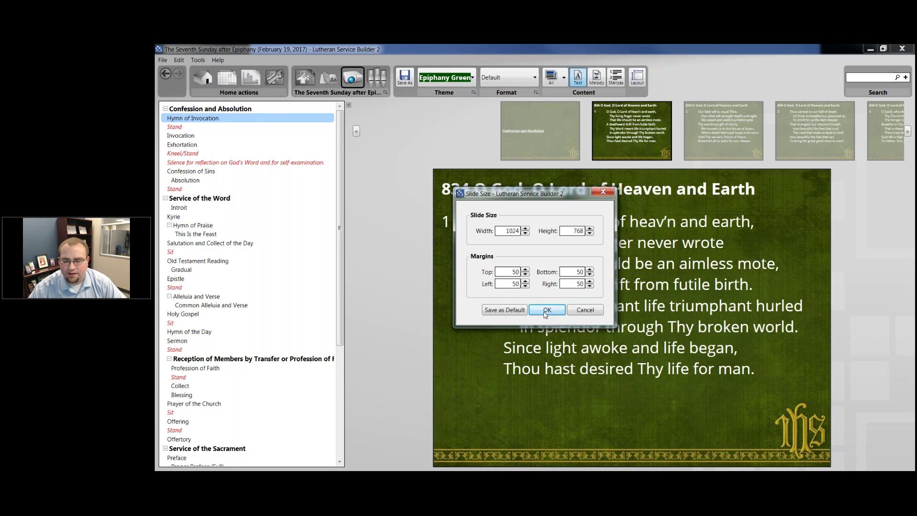
{"action": "left_click", "coordinate": [546, 310]}
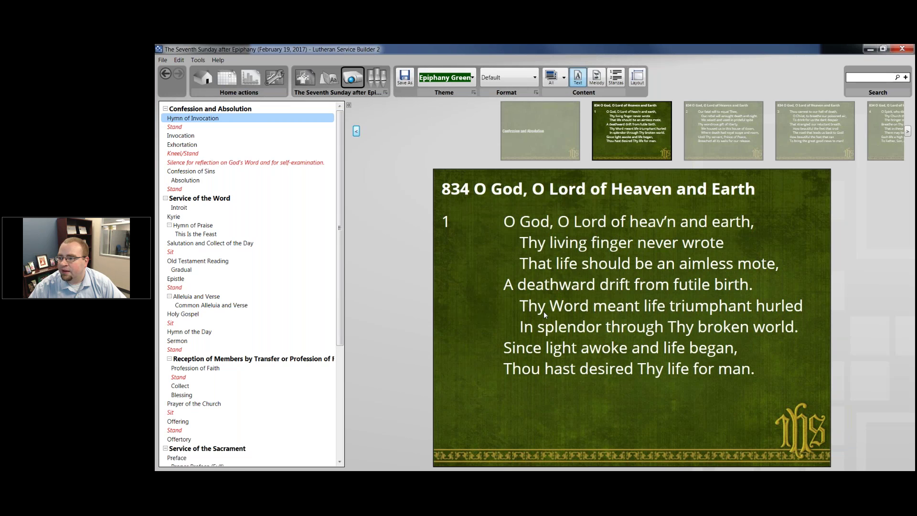
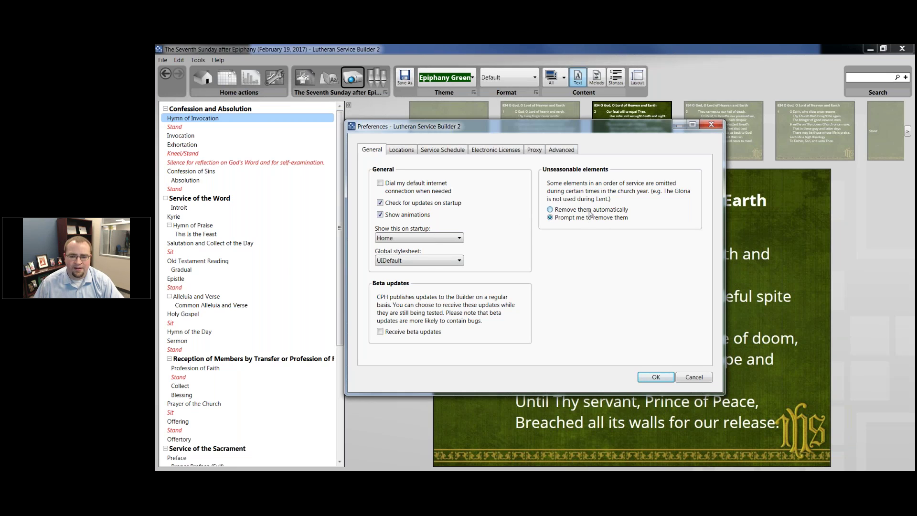
Step: Review the parish location preferences and the lectionary choices available for Light of Christ Lutheran Church
{"action": "left_click", "coordinate": [403, 151]}
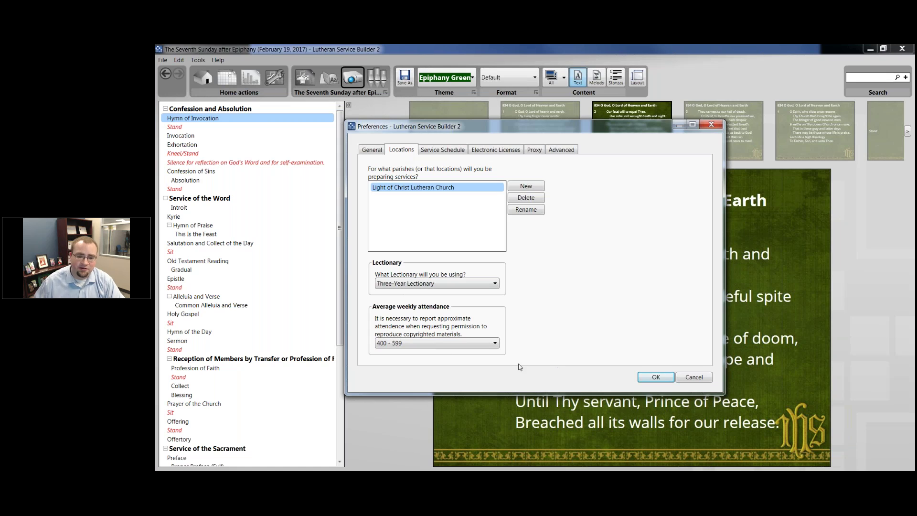
{"action": "left_click", "coordinate": [439, 283]}
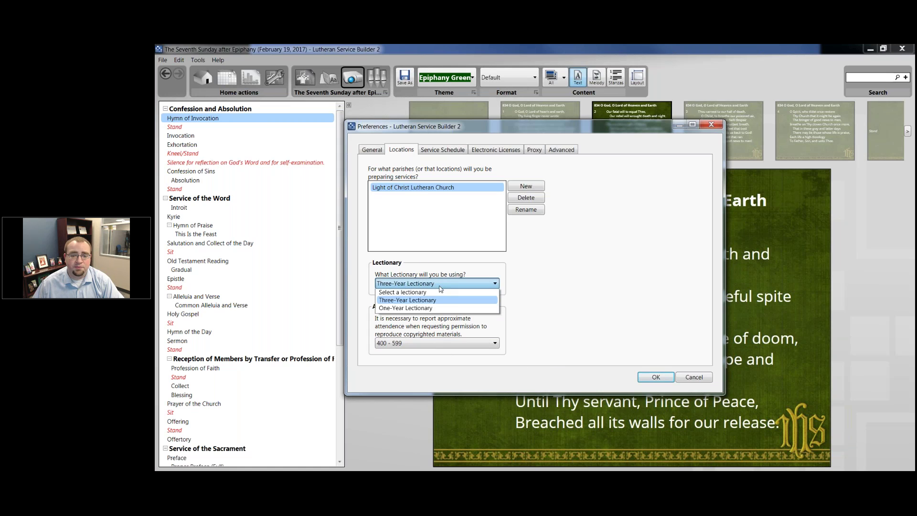
{"action": "left_click", "coordinate": [441, 288]}
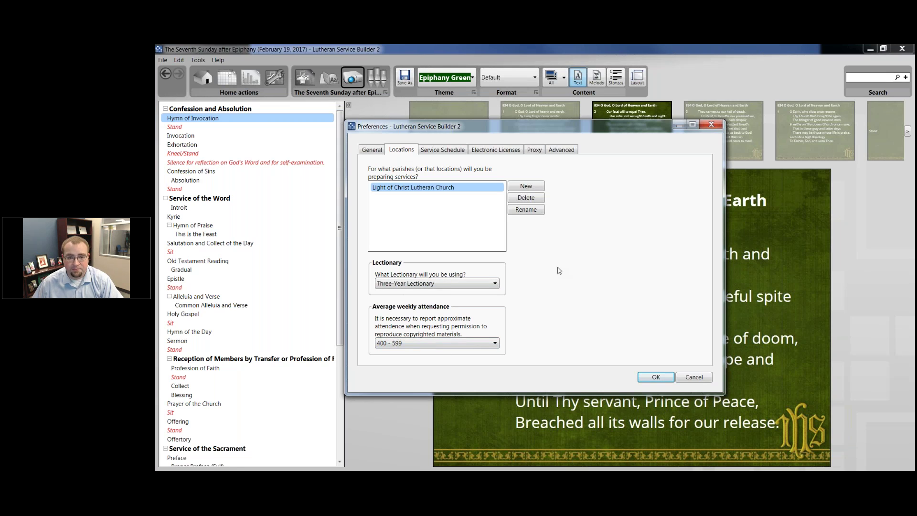
Step: Set the default order of service in the service schedule preferences to Divine Service, Setting Two
{"action": "left_click", "coordinate": [457, 153]}
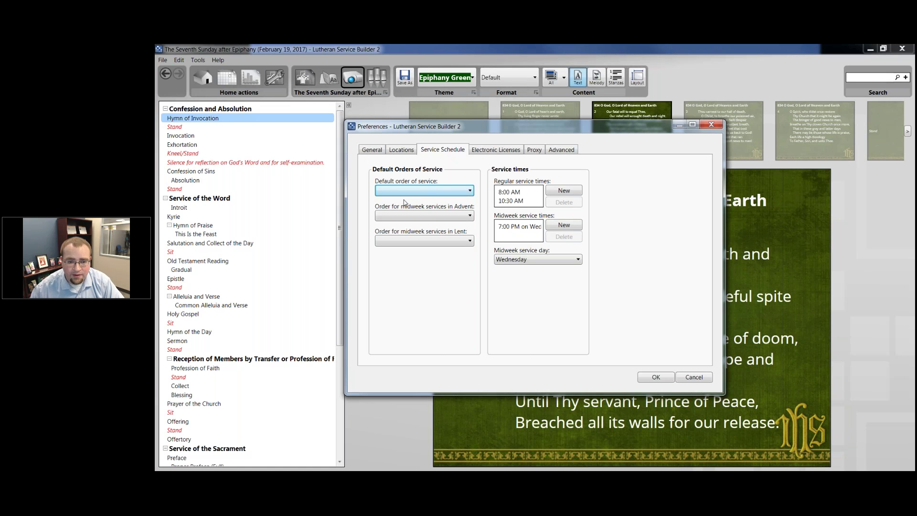
{"action": "left_click", "coordinate": [423, 191]}
{"action": "mouse_move", "coordinate": [415, 212]}
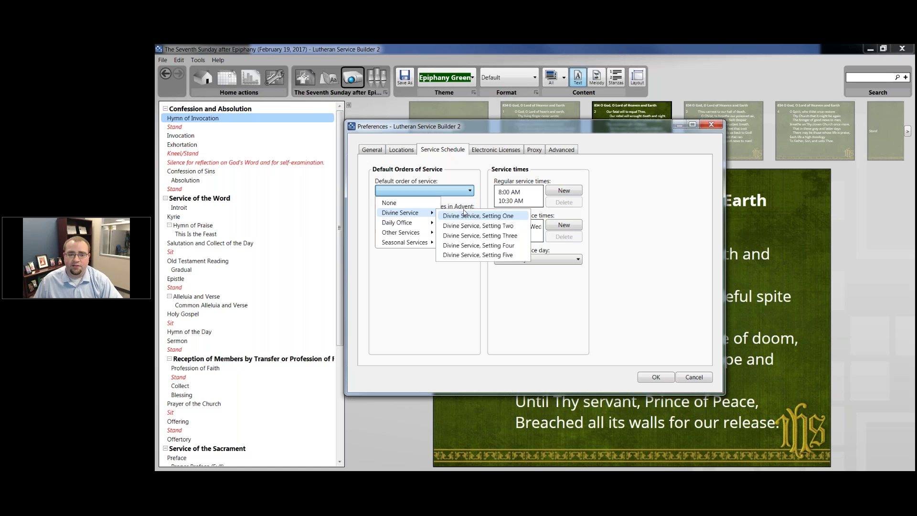
{"action": "left_click", "coordinate": [473, 223]}
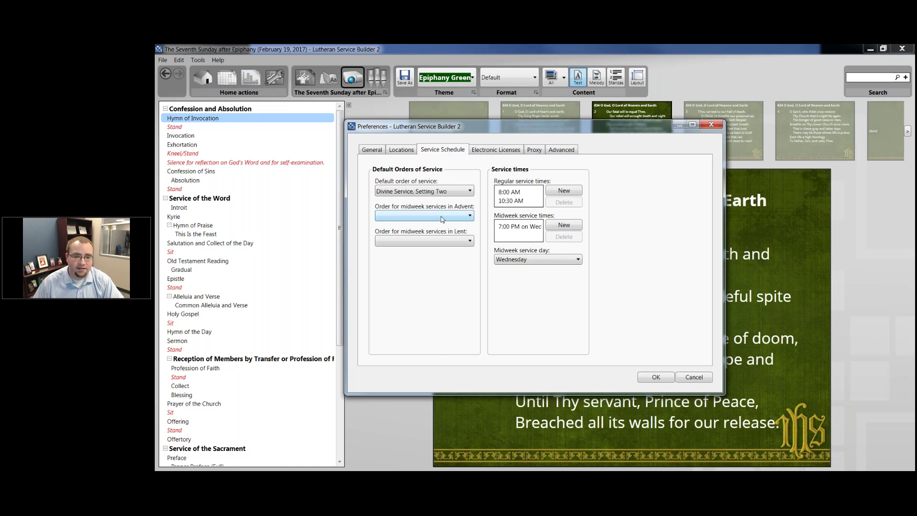
Step: Look over the order choices for midweek Advent and Lent services and the regular service times
{"action": "left_click", "coordinate": [447, 218]}
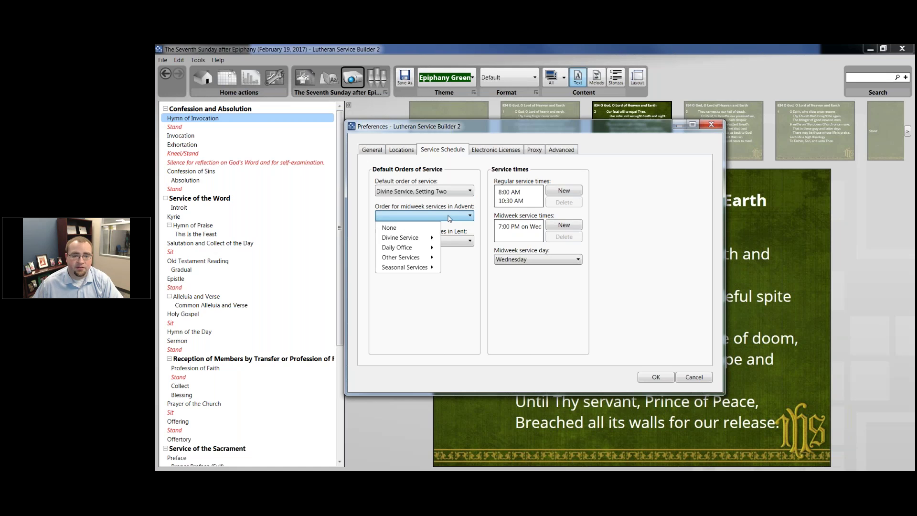
{"action": "left_click", "coordinate": [462, 241]}
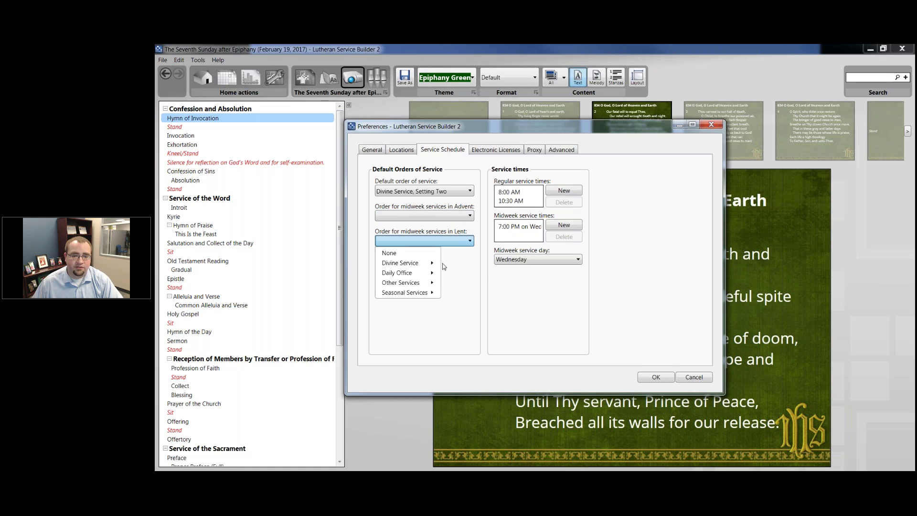
{"action": "left_click", "coordinate": [521, 193]}
{"action": "left_click", "coordinate": [517, 200]}
{"action": "left_click", "coordinate": [515, 192]}
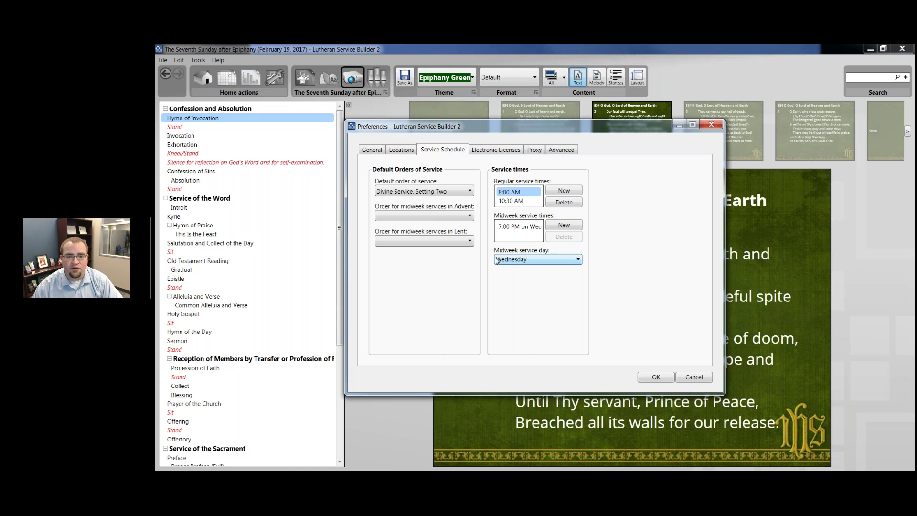
Step: Review the electronic license, proxy and advanced preferences, and save the preferences
{"action": "left_click", "coordinate": [498, 149]}
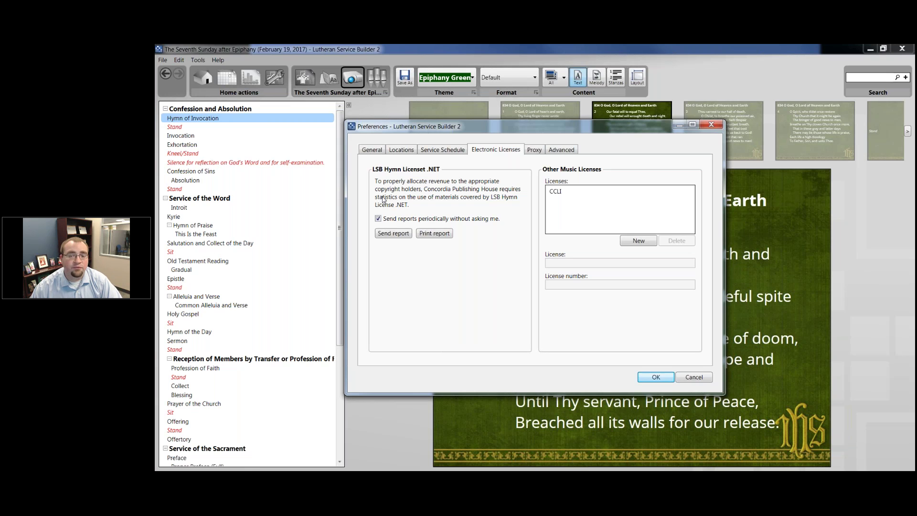
{"action": "left_click", "coordinate": [596, 190]}
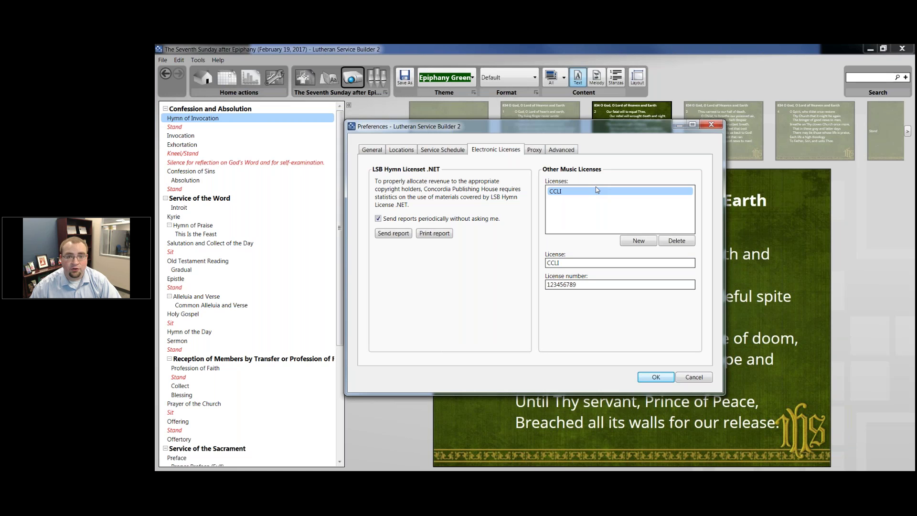
{"action": "left_click", "coordinate": [538, 152]}
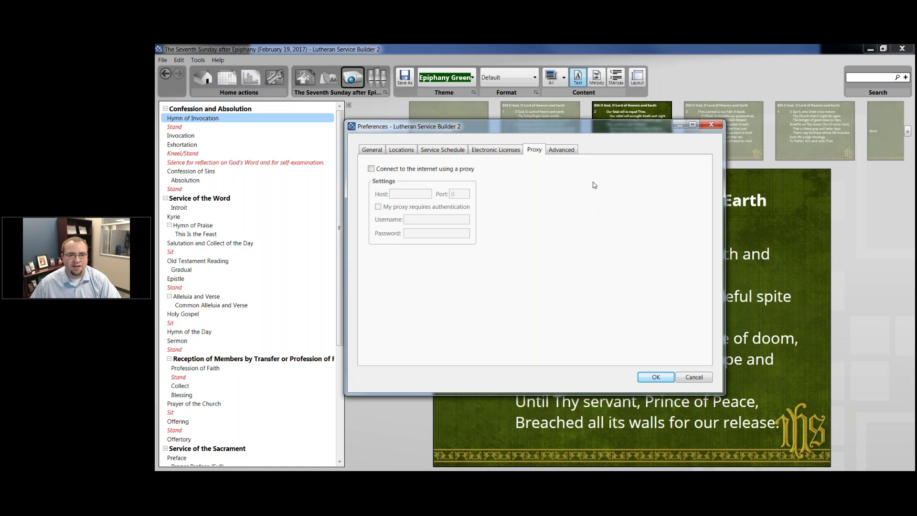
{"action": "left_click", "coordinate": [561, 151]}
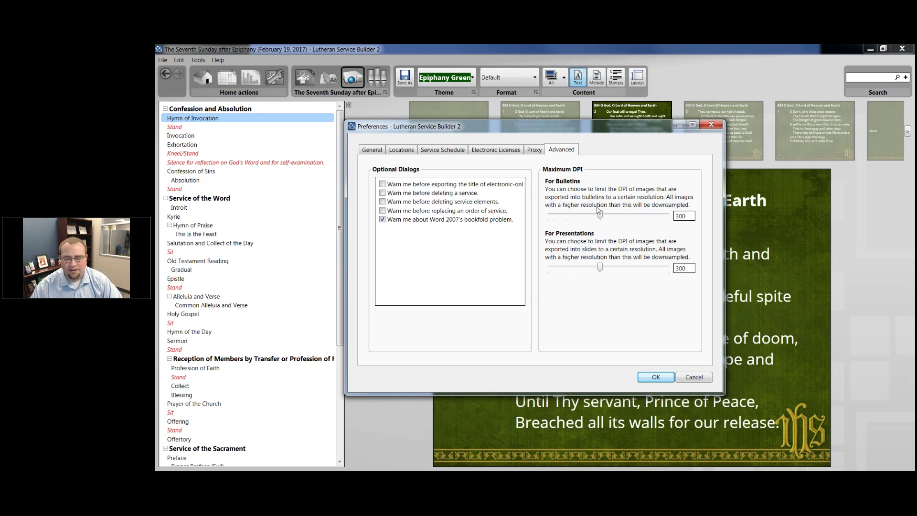
{"action": "left_click", "coordinate": [656, 381]}
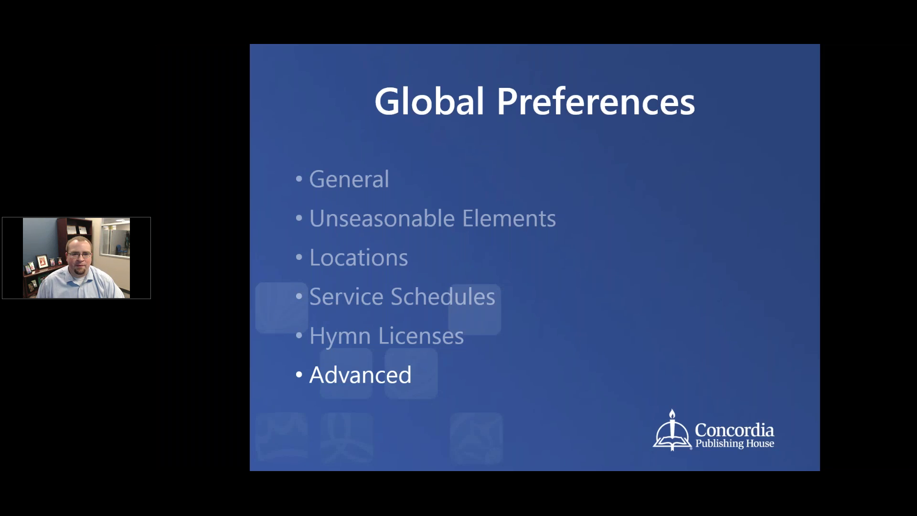
Step: Switch from the slideshow to Lutheran Service Builder, return to its home page and back up the data
{"action": "key", "text": "Right"}
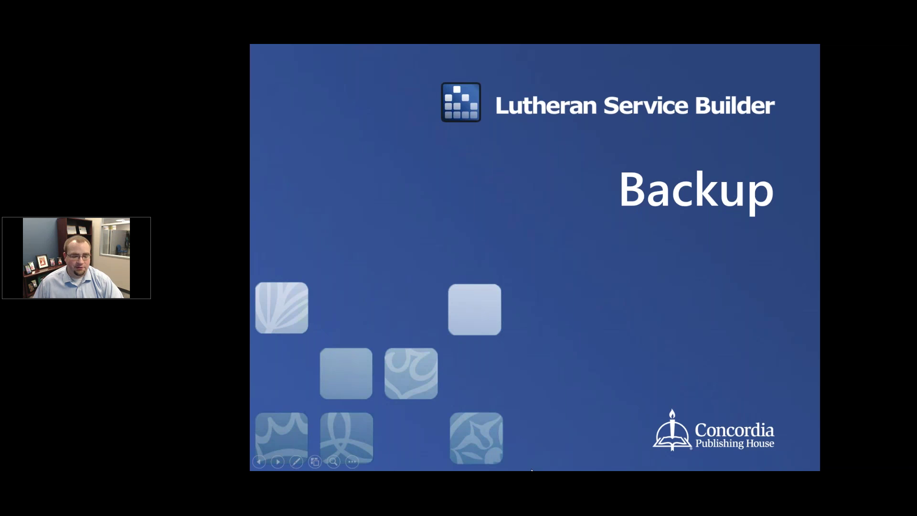
{"action": "key", "text": "alt+Tab"}
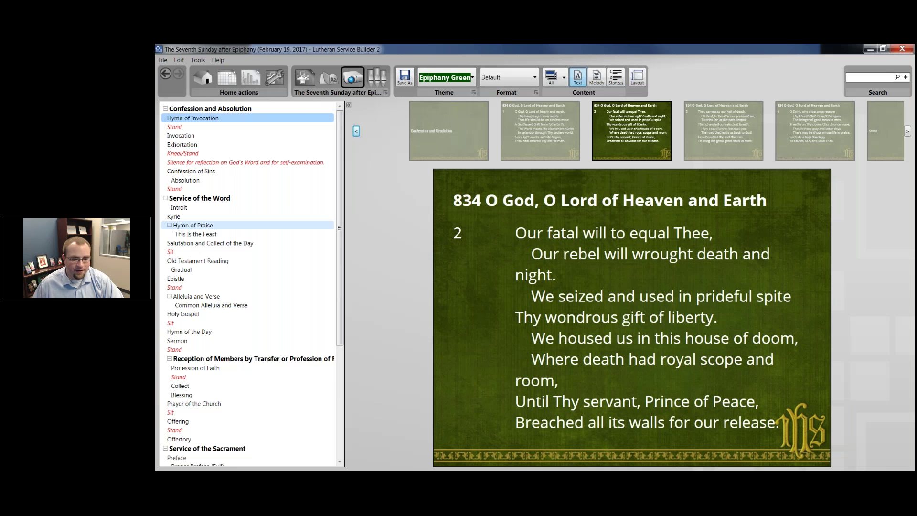
{"action": "left_click", "coordinate": [203, 81]}
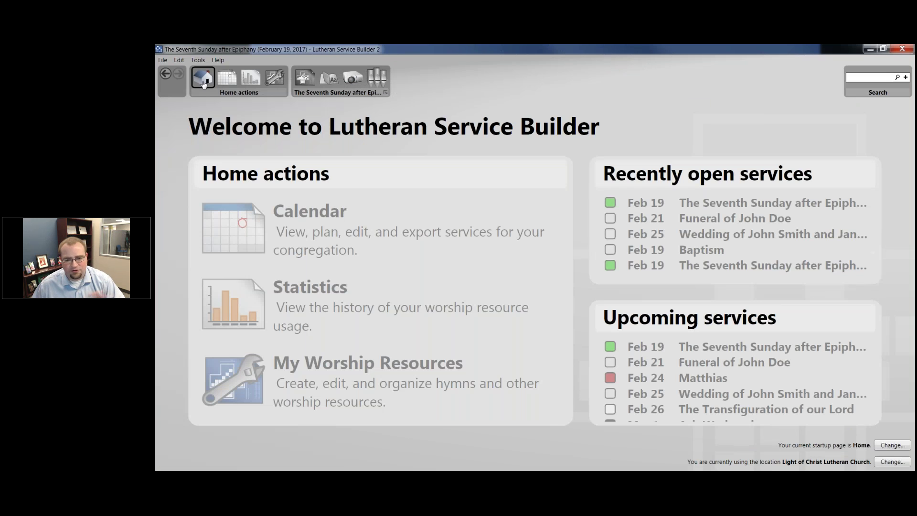
{"action": "left_click", "coordinate": [198, 60]}
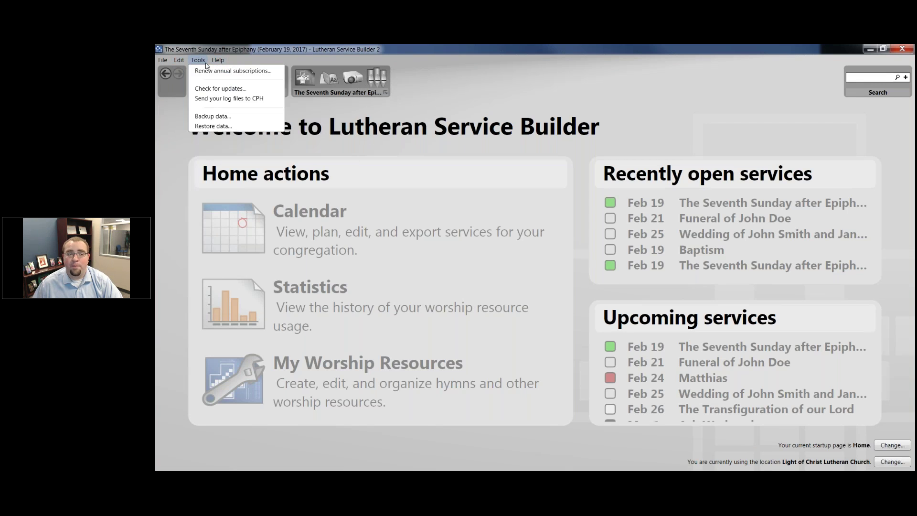
{"action": "left_click", "coordinate": [213, 116]}
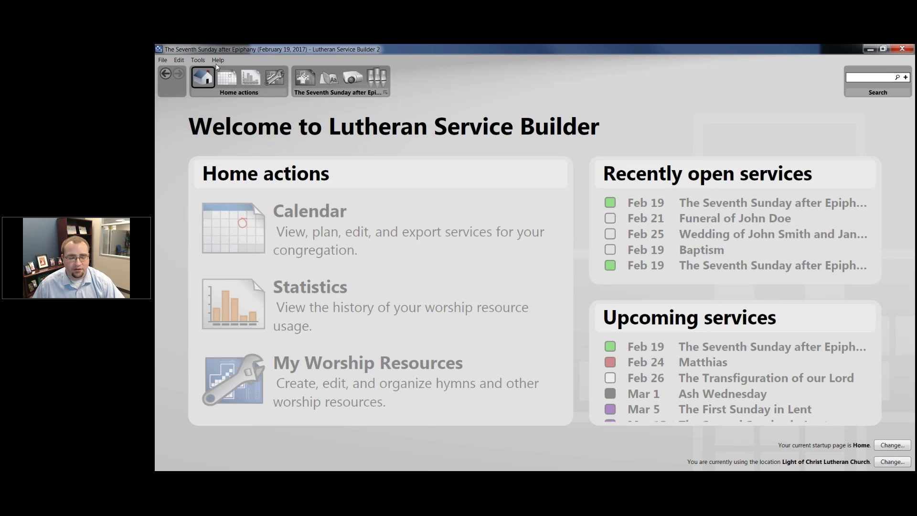
Step: Restore the data from the saved state of February 16, 2017 10:58 AM, accepting the loss of newer changes
{"action": "left_click", "coordinate": [197, 60]}
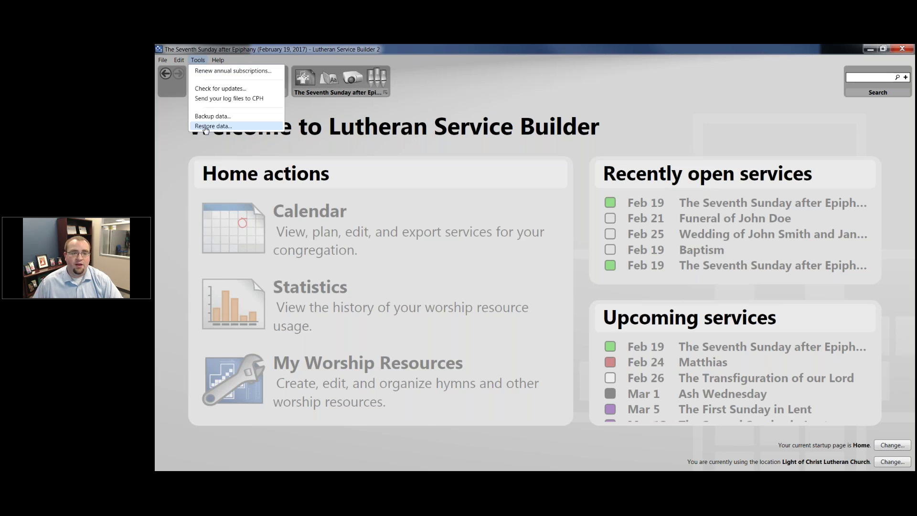
{"action": "left_click", "coordinate": [205, 126]}
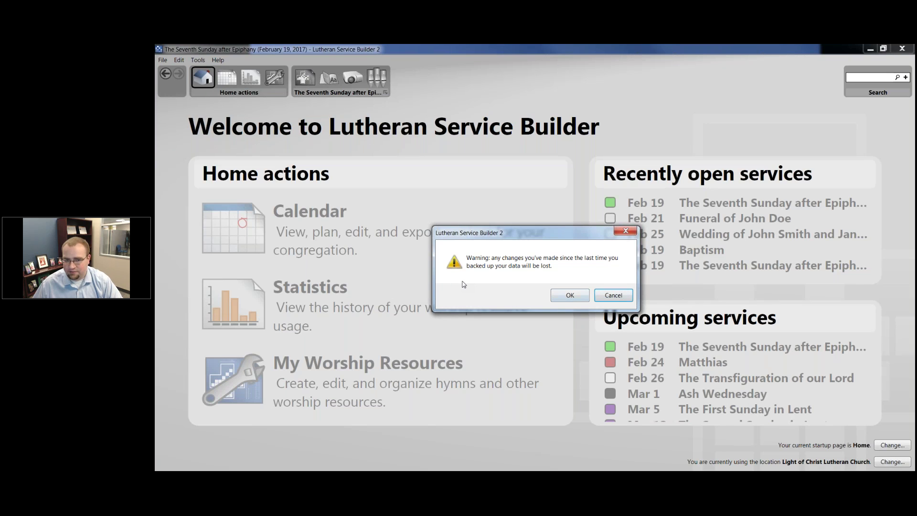
{"action": "left_click", "coordinate": [571, 295]}
{"action": "left_click", "coordinate": [524, 247]}
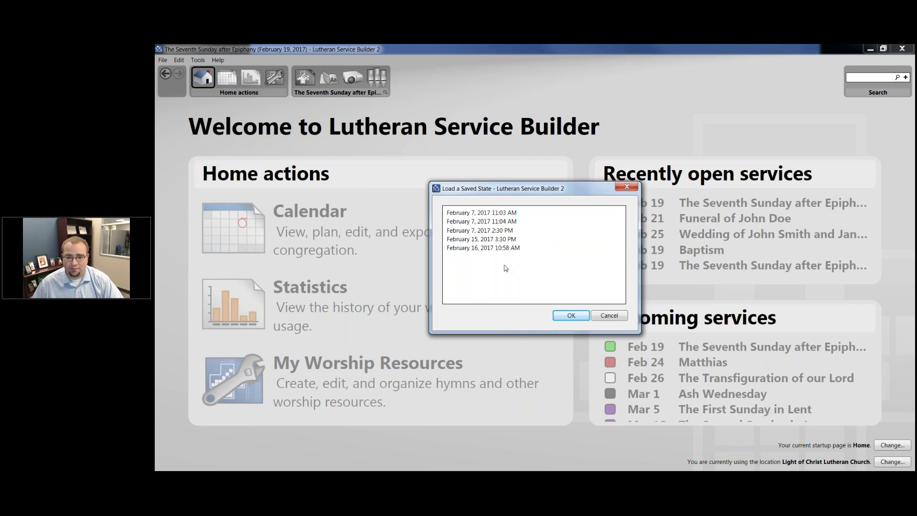
{"action": "left_click", "coordinate": [520, 249]}
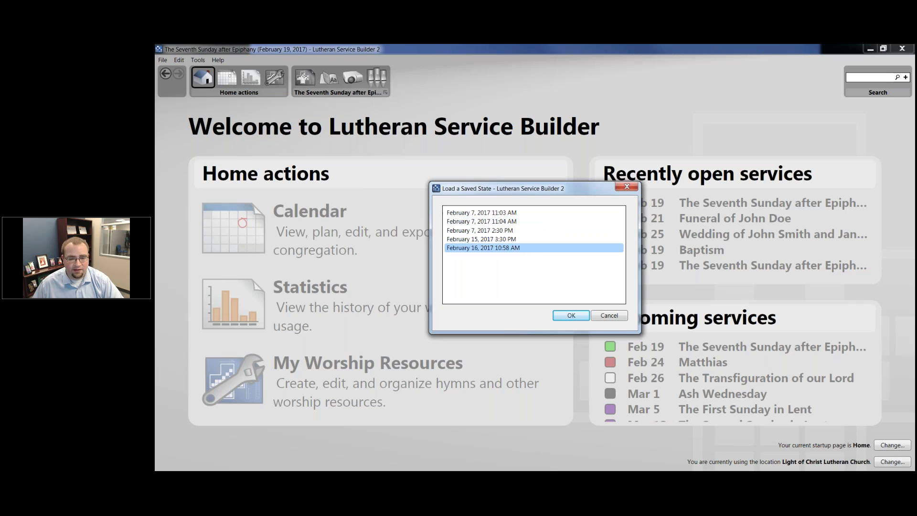
{"action": "left_click", "coordinate": [571, 315]}
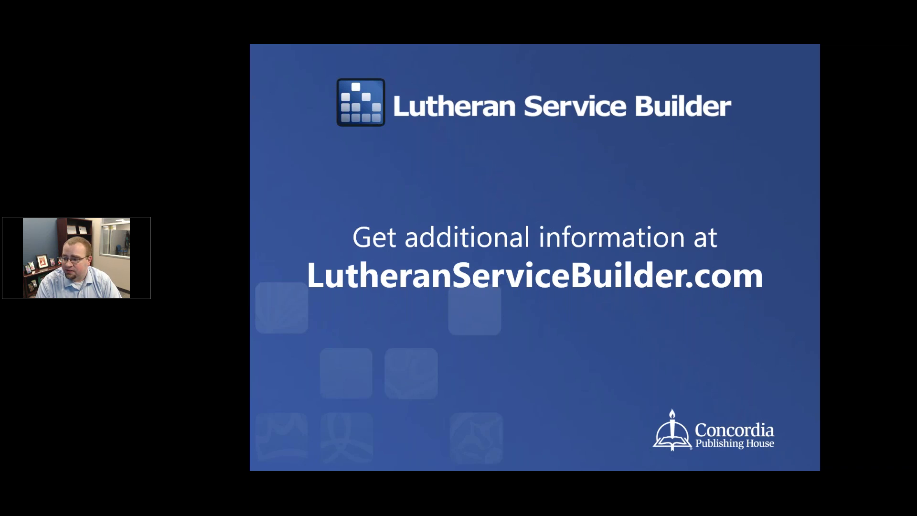
Step: Switch from the slideshow to Lutheran Service Builder and open the Baptism service on February 19, 2017 from the calendar
{"action": "key", "text": "Right"}
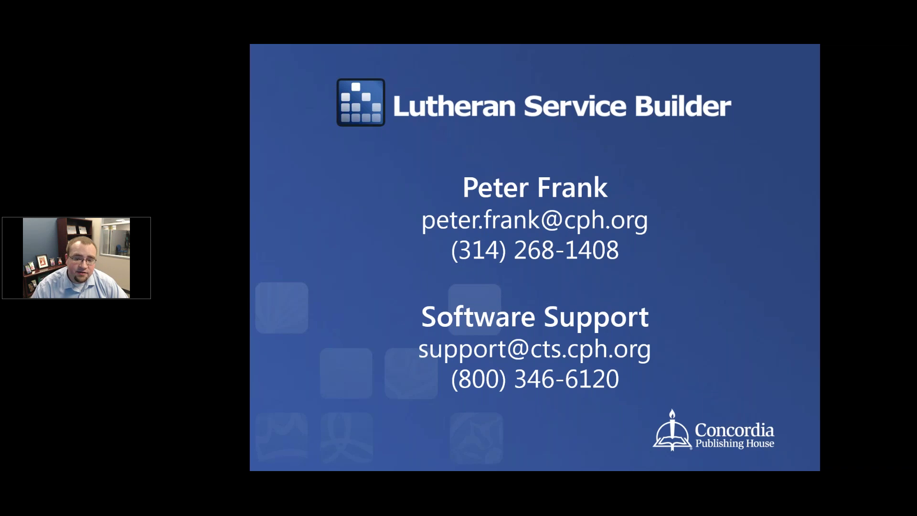
{"action": "key", "text": "alt+Tab"}
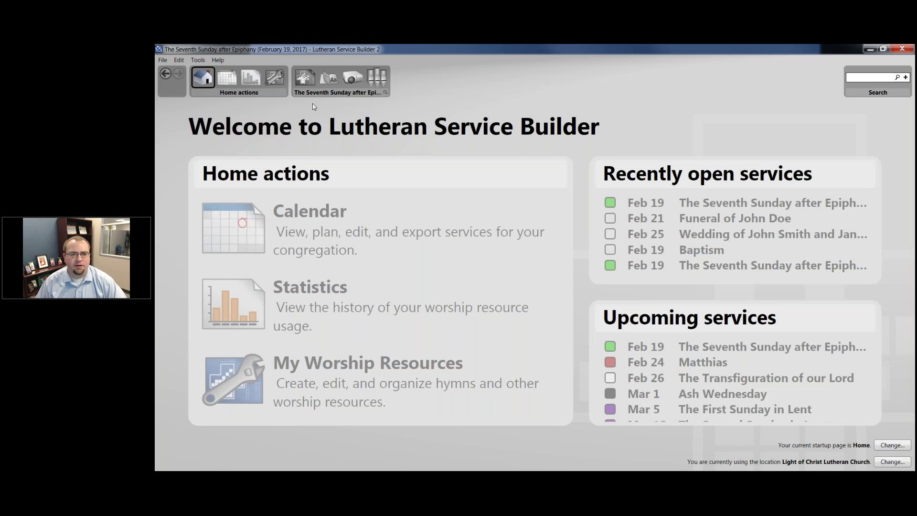
{"action": "left_click", "coordinate": [328, 207]}
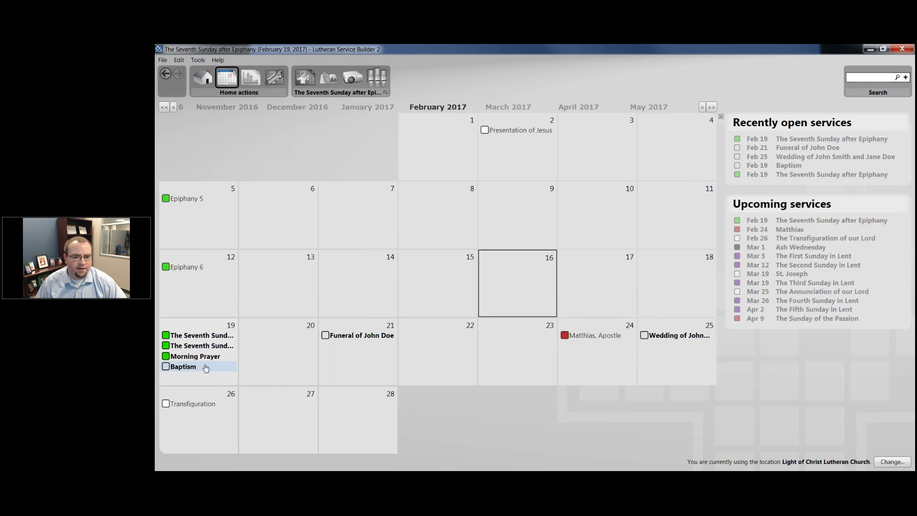
{"action": "left_click", "coordinate": [206, 366]}
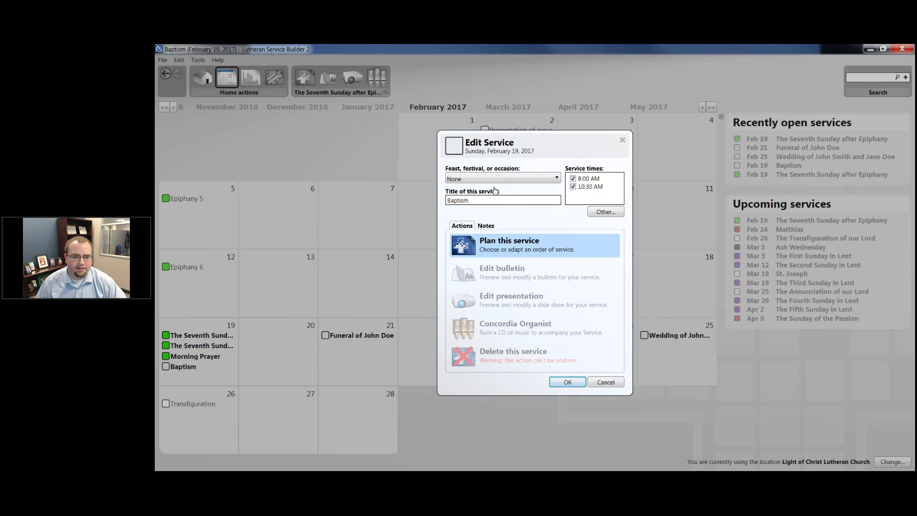
Step: Open the Baptism service plan, check its accompaniment CD track list and preview the presentation slides through Sign of the Cross
{"action": "left_click", "coordinate": [509, 244]}
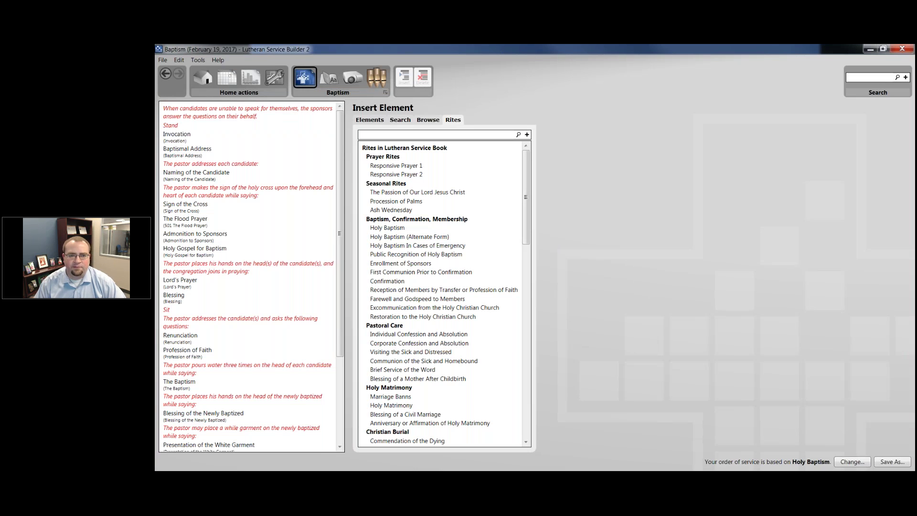
{"action": "left_click", "coordinate": [377, 77]}
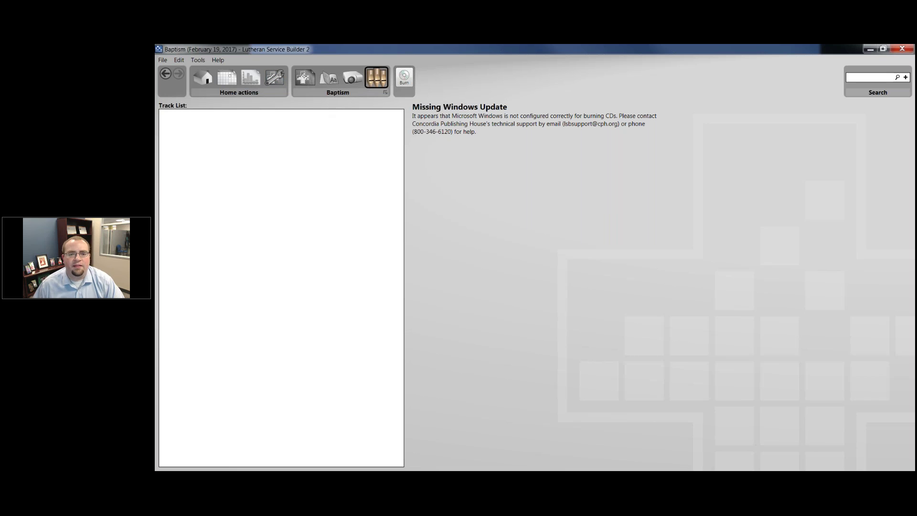
{"action": "left_click", "coordinate": [359, 79]}
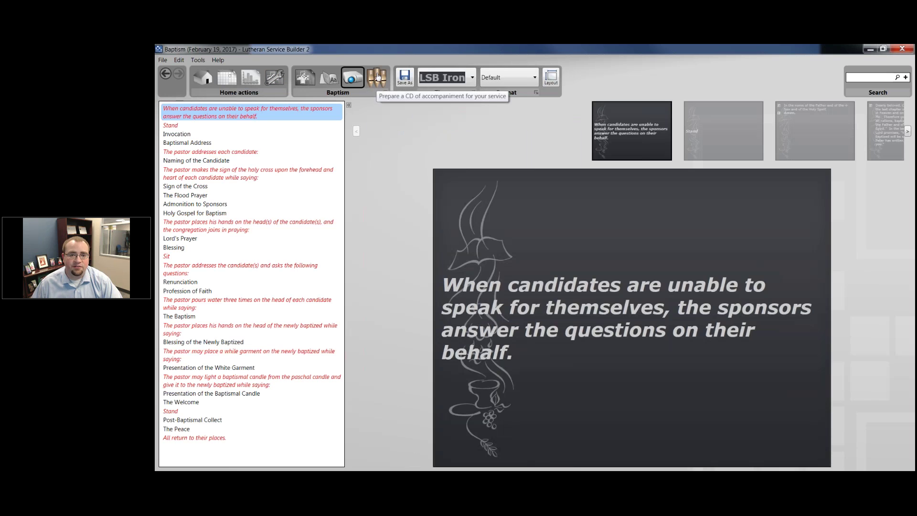
{"action": "left_click", "coordinate": [266, 136]}
{"action": "left_click", "coordinate": [260, 142]}
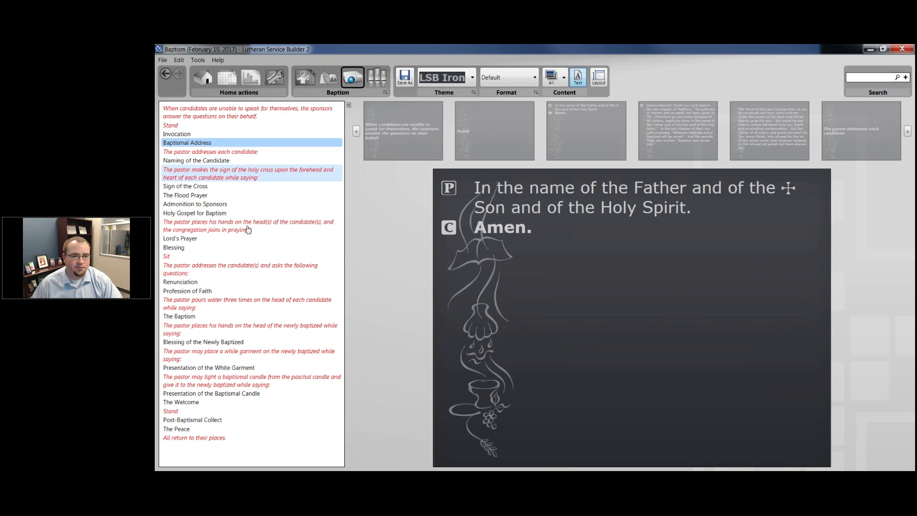
{"action": "left_click", "coordinate": [247, 189]}
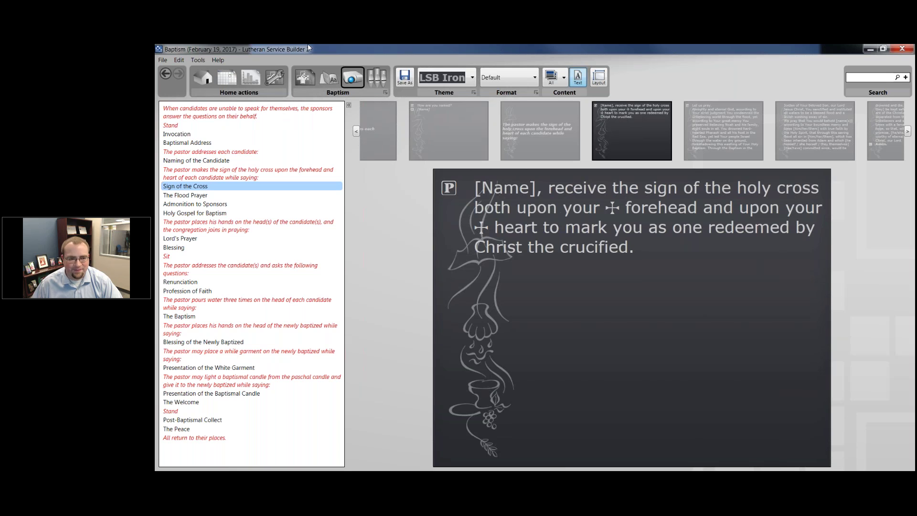
Step: Open the Morning Prayer service on February 19, 2017 from the calendar and change its order of service to Service of Prayer and Preaching
{"action": "left_click", "coordinate": [225, 83]}
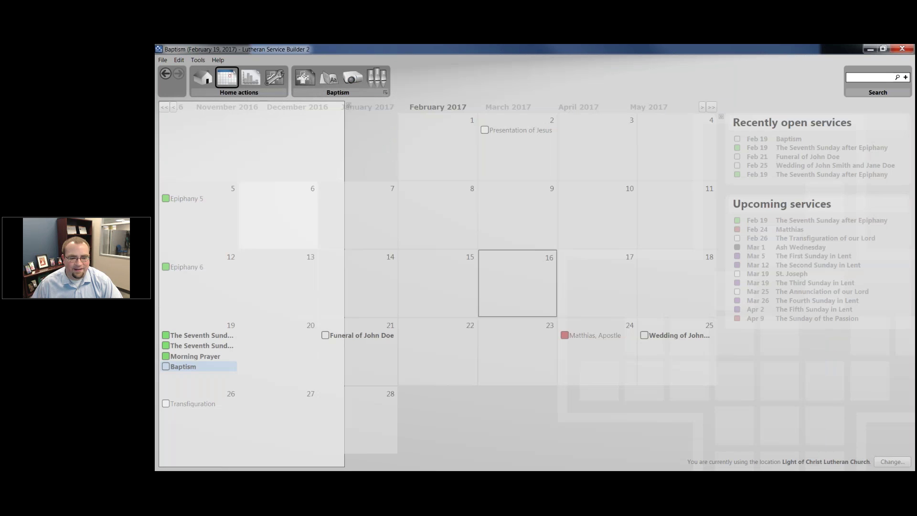
{"action": "left_click", "coordinate": [198, 355]}
{"action": "left_click", "coordinate": [554, 381]}
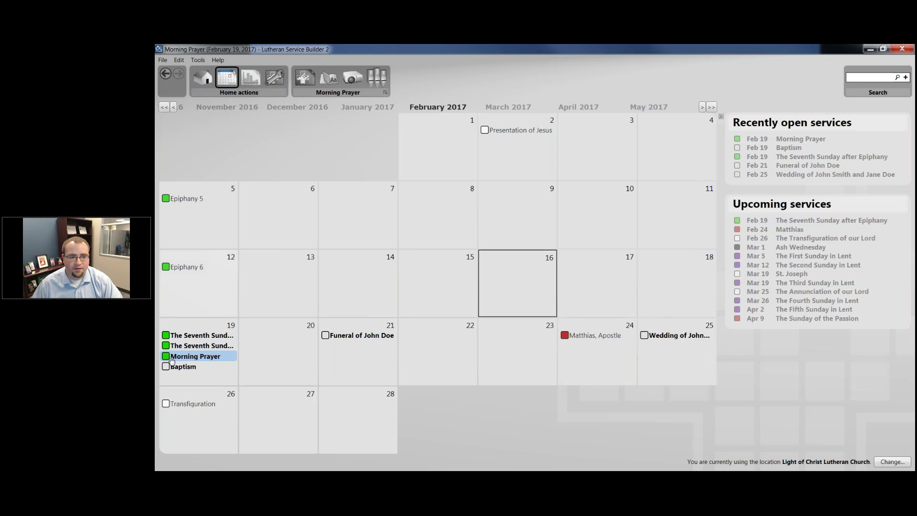
{"action": "left_click", "coordinate": [198, 356]}
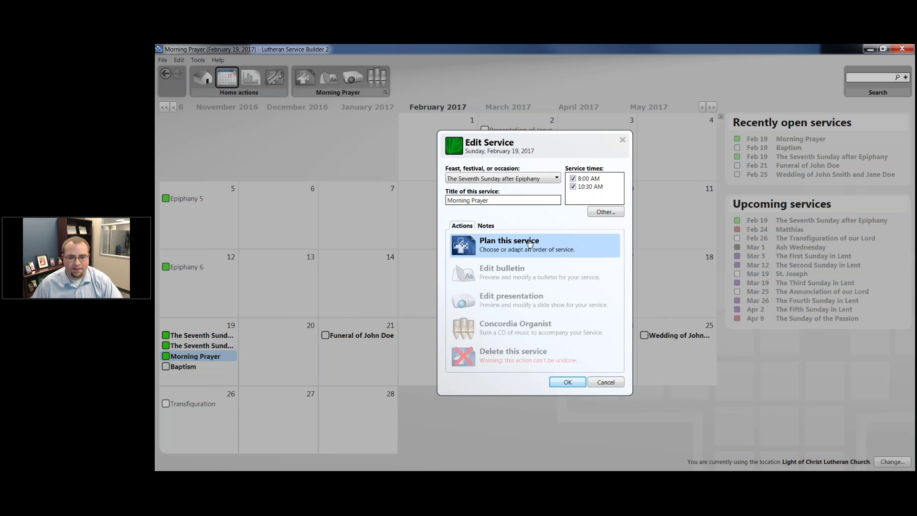
{"action": "left_click", "coordinate": [509, 245]}
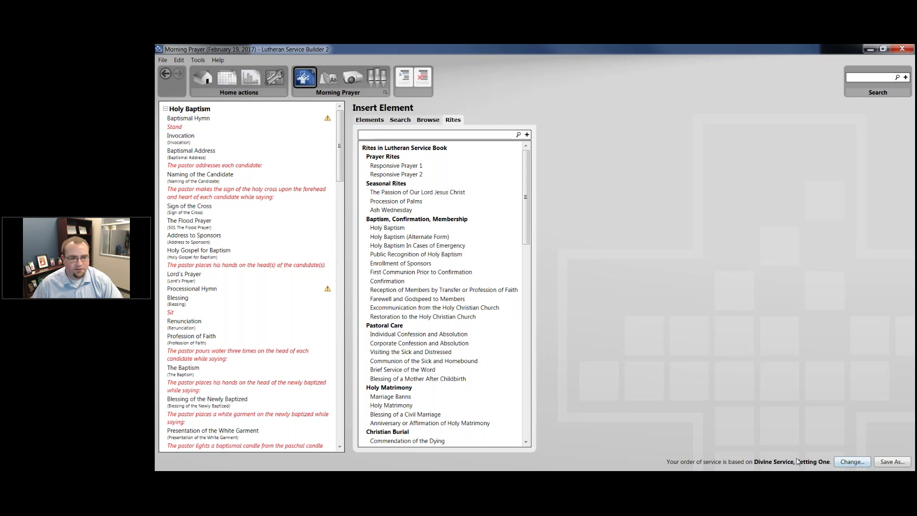
{"action": "left_click", "coordinate": [852, 462]}
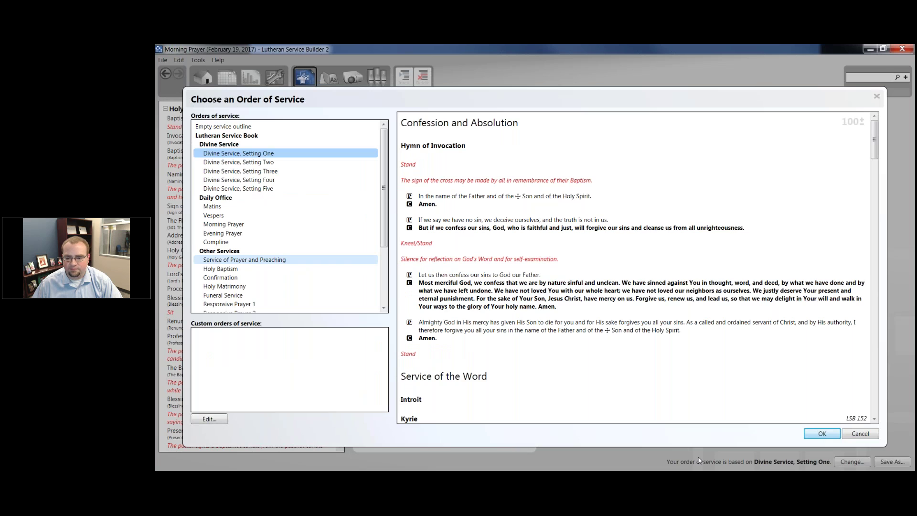
{"action": "left_click", "coordinate": [821, 434]}
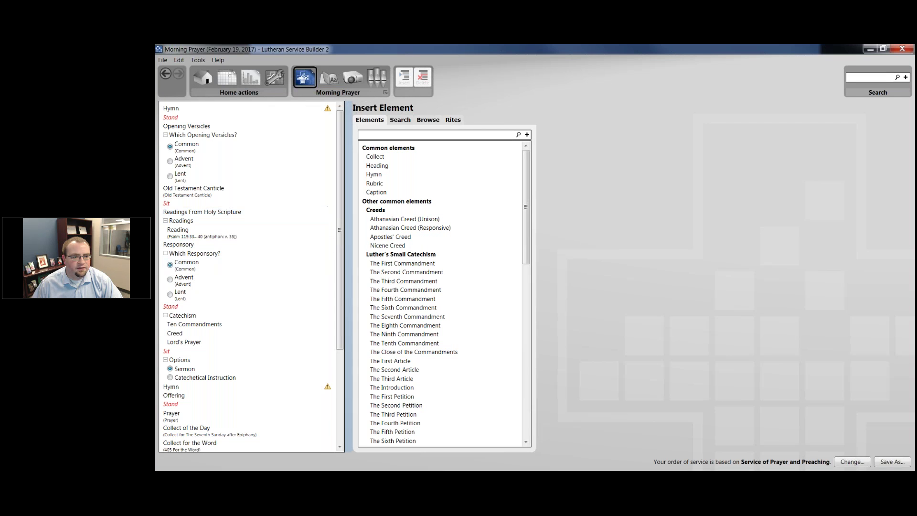
Step: Assign 843 "Forgive Our Sins as We Forgive" to the hymn after the sermon, and preview the service's accompaniment tracks and presentation slides
{"action": "scroll", "coordinate": [329, 210], "scroll_direction": "down", "scroll_amount": 2}
{"action": "left_click", "coordinate": [267, 336]}
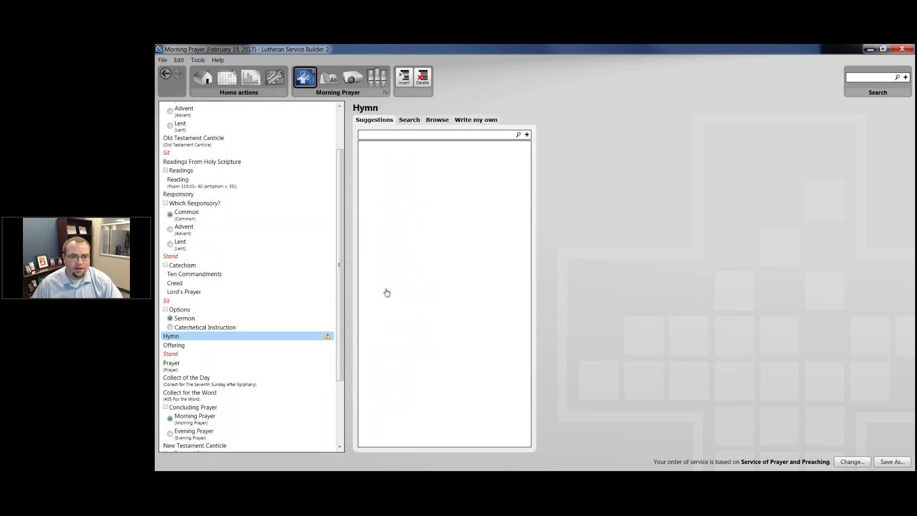
{"action": "left_click", "coordinate": [410, 186]}
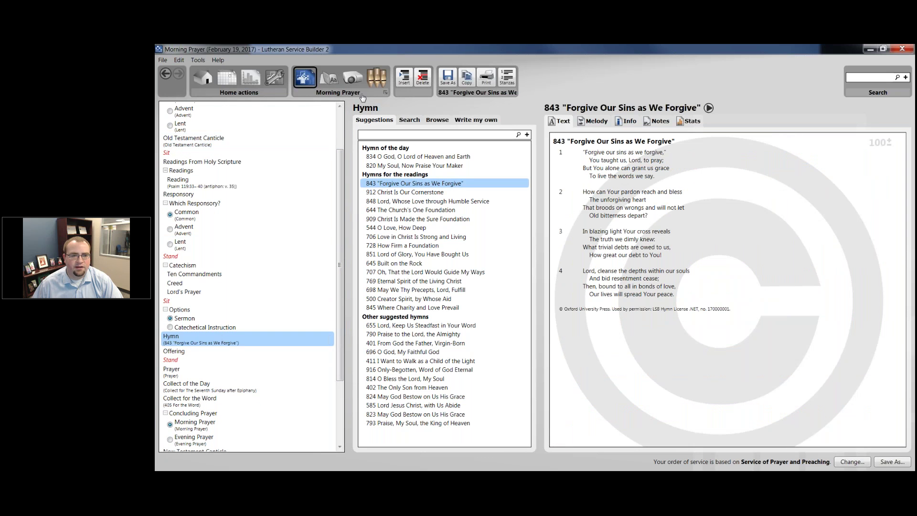
{"action": "left_click", "coordinate": [377, 78]}
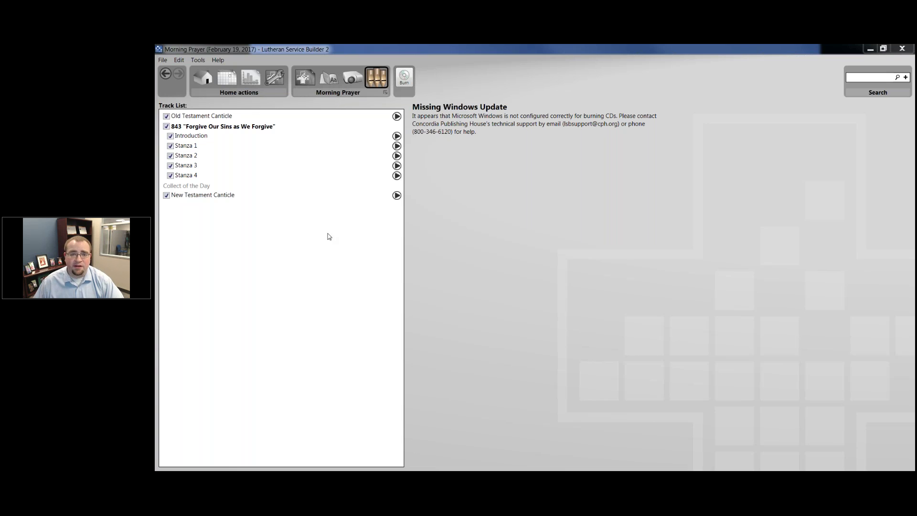
{"action": "left_click", "coordinate": [351, 79]}
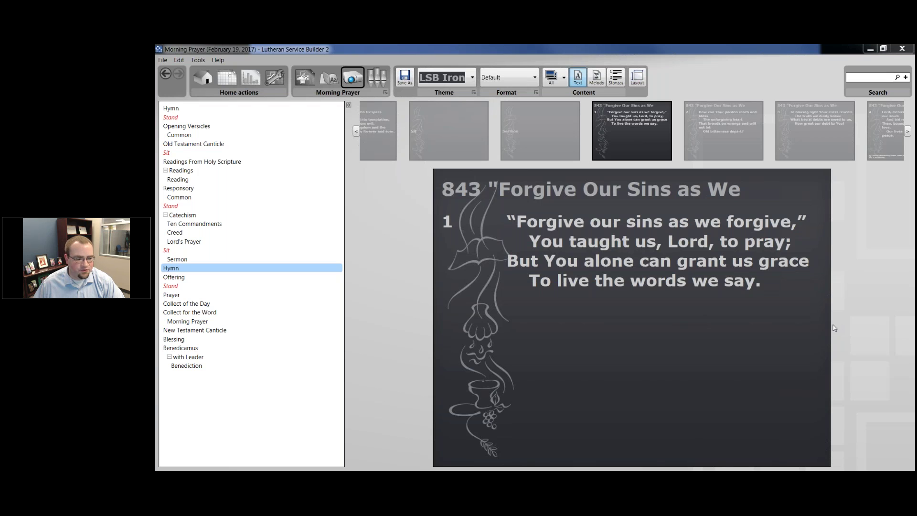
Step: Switch to the Chrome browser and open the Creative Worship page at music.cph.org/creative-worship
{"action": "key", "text": "alt+Tab"}
{"action": "left_click", "coordinate": [468, 53]}
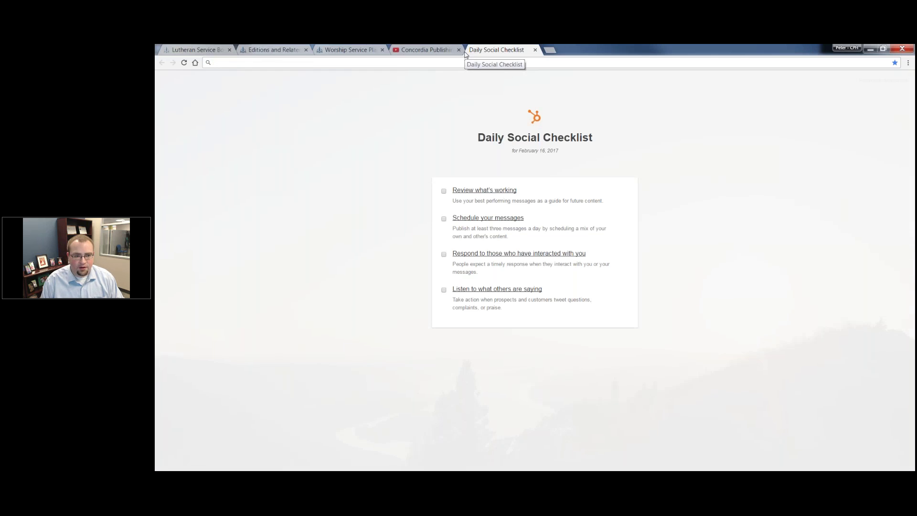
{"action": "type", "text": "m"}
{"action": "key", "text": "Right"}
{"action": "key", "text": "BackSpace"}
{"action": "key", "text": "BackSpace"}
{"action": "key", "text": "BackSpace"}
{"action": "key", "text": "BackSpace"}
{"action": "key", "text": "BackSpace"}
{"action": "key", "text": "BackSpace"}
{"action": "key", "text": "BackSpace"}
{"action": "key", "text": "BackSpace"}
{"action": "key", "text": "BackSpace"}
{"action": "key", "text": "BackSpace"}
{"action": "key", "text": "BackSpace"}
{"action": "key", "text": "BackSpace"}
{"action": "key", "text": "BackSpace"}
{"action": "key", "text": "BackSpace"}
{"action": "key", "text": "BackSpace"}
{"action": "key", "text": "BackSpace"}
{"action": "key", "text": "BackSpace"}
{"action": "key", "text": "BackSpace"}
{"action": "key", "text": "BackSpace"}
{"action": "key", "text": "BackSpace"}
{"action": "key", "text": "BackSpace"}
{"action": "key", "text": "BackSpace"}
{"action": "type", "text": "cre"}
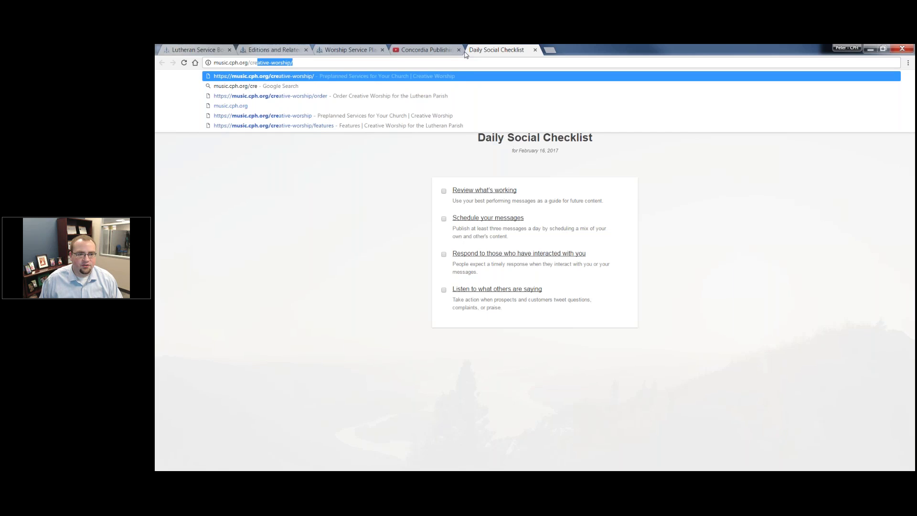
{"action": "key", "text": "Return"}
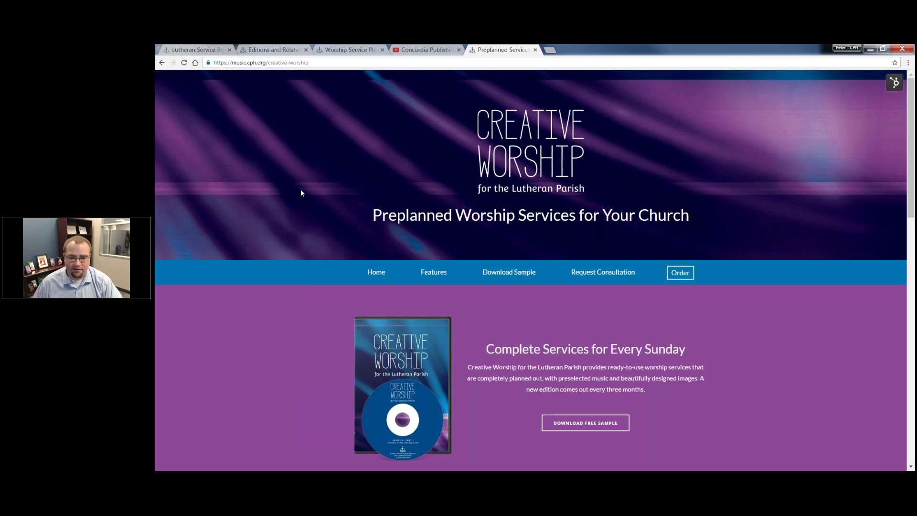
Step: Examine the Creative Worship page's product description and features, and switch back to the slideshow
{"action": "scroll", "coordinate": [357, 207], "scroll_direction": "down", "scroll_amount": 5}
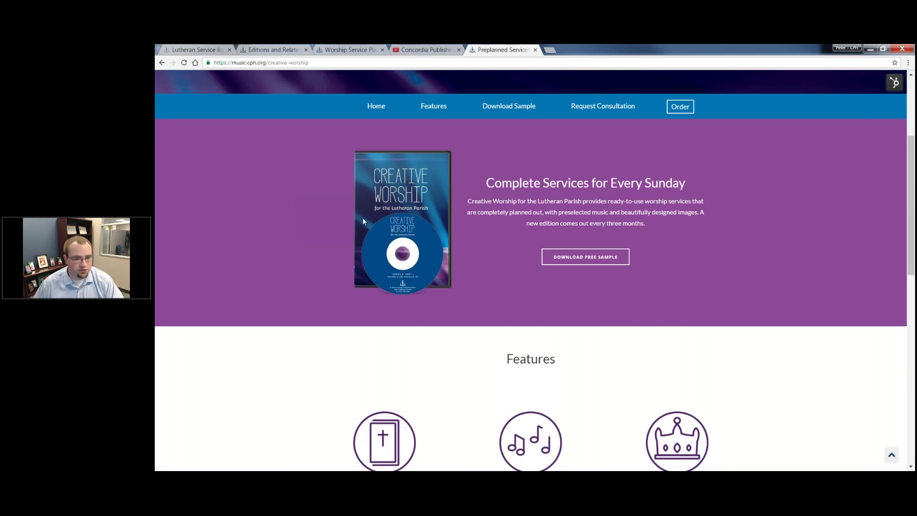
{"action": "scroll", "coordinate": [382, 196], "scroll_direction": "down", "scroll_amount": 4}
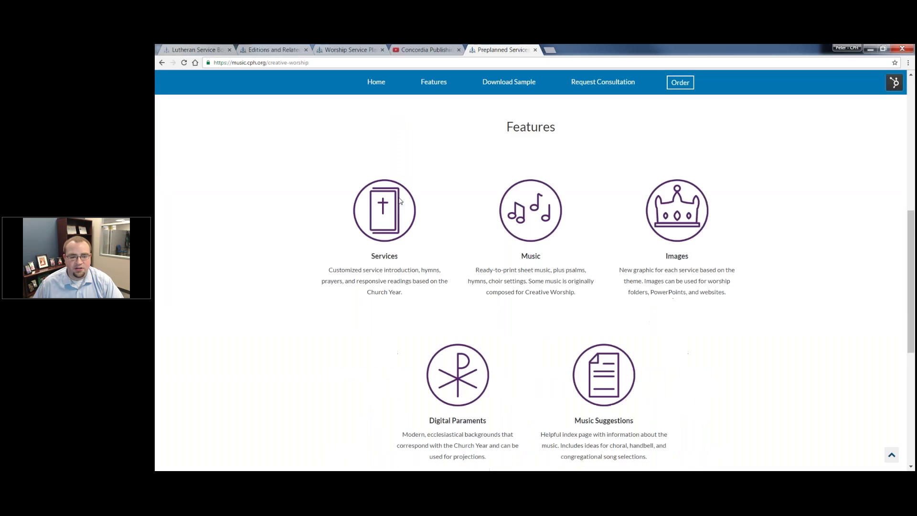
{"action": "scroll", "coordinate": [399, 215], "scroll_direction": "down", "scroll_amount": 1}
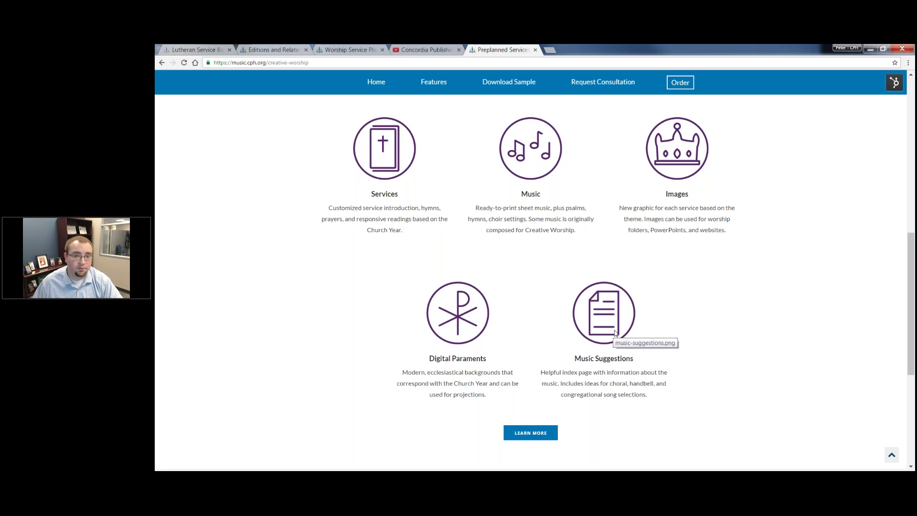
{"action": "scroll", "coordinate": [615, 333], "scroll_direction": "up", "scroll_amount": 2}
{"action": "scroll", "coordinate": [595, 413], "scroll_direction": "down", "scroll_amount": 3}
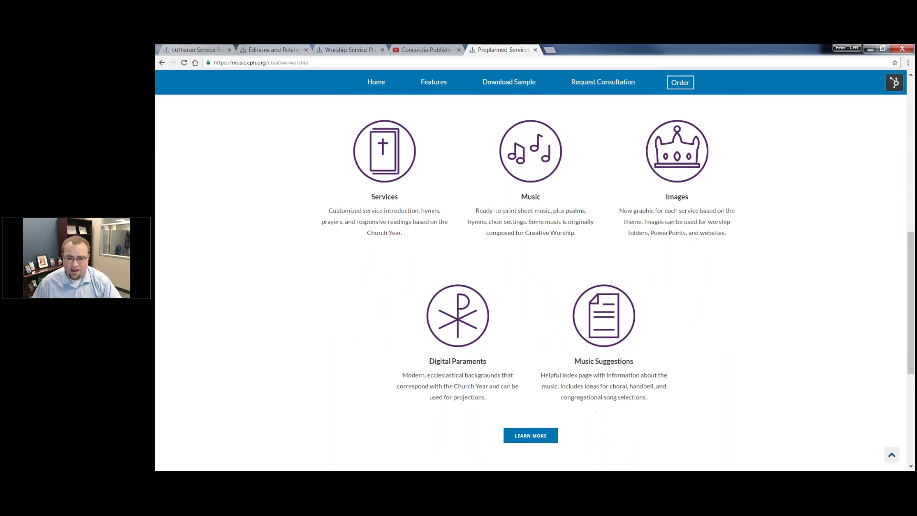
{"action": "scroll", "coordinate": [596, 412], "scroll_direction": "down", "scroll_amount": 3}
{"action": "scroll", "coordinate": [573, 403], "scroll_direction": "up", "scroll_amount": 6}
{"action": "scroll", "coordinate": [566, 399], "scroll_direction": "up", "scroll_amount": 2}
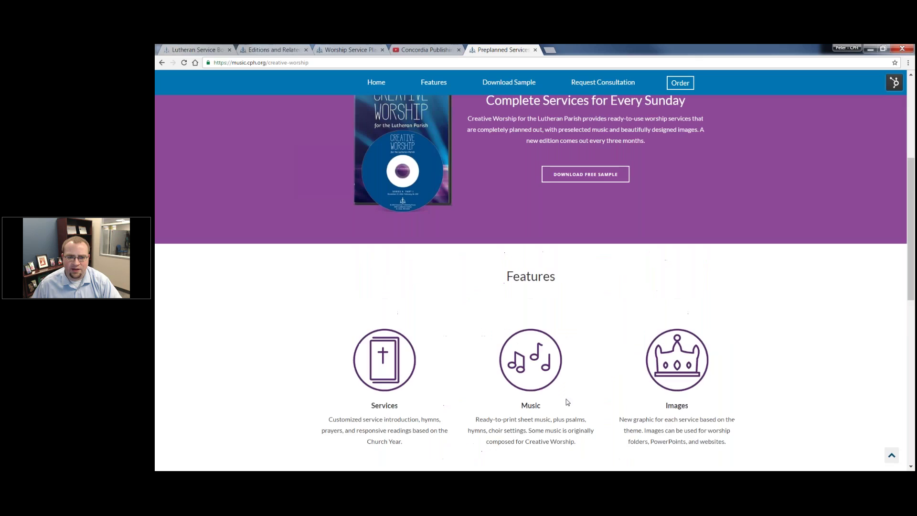
{"action": "scroll", "coordinate": [565, 400], "scroll_direction": "up", "scroll_amount": 4}
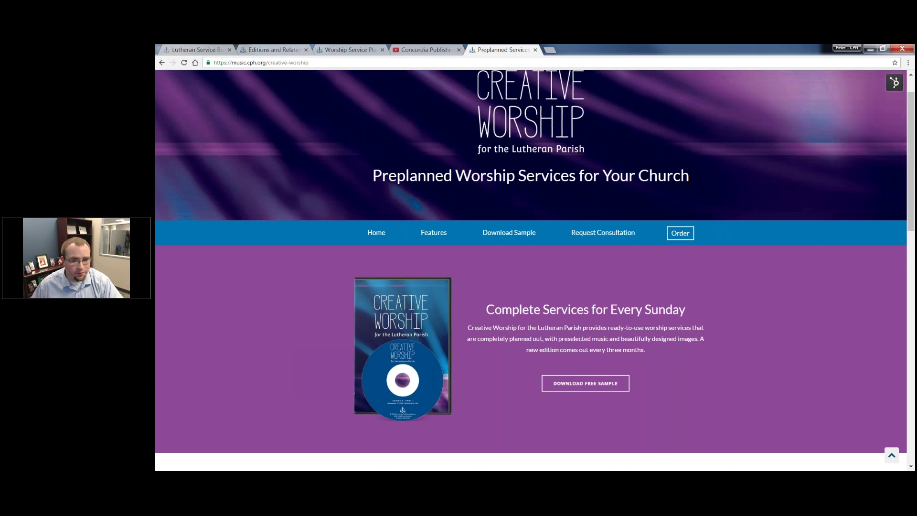
{"action": "scroll", "coordinate": [608, 368], "scroll_direction": "up", "scroll_amount": 1}
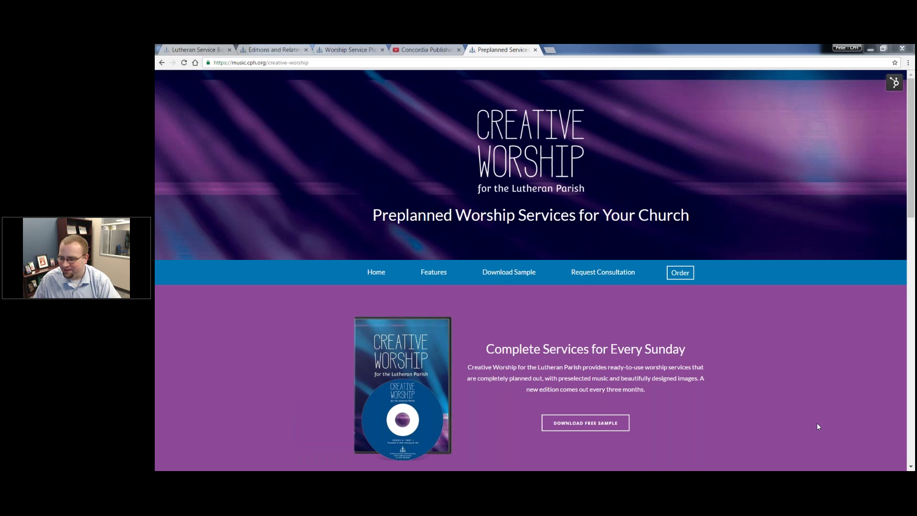
{"action": "key", "text": "alt+Tab"}
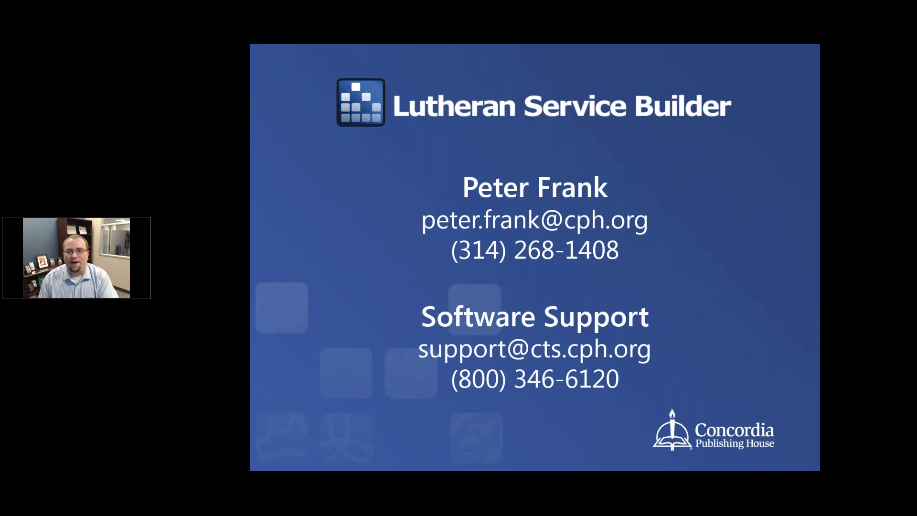